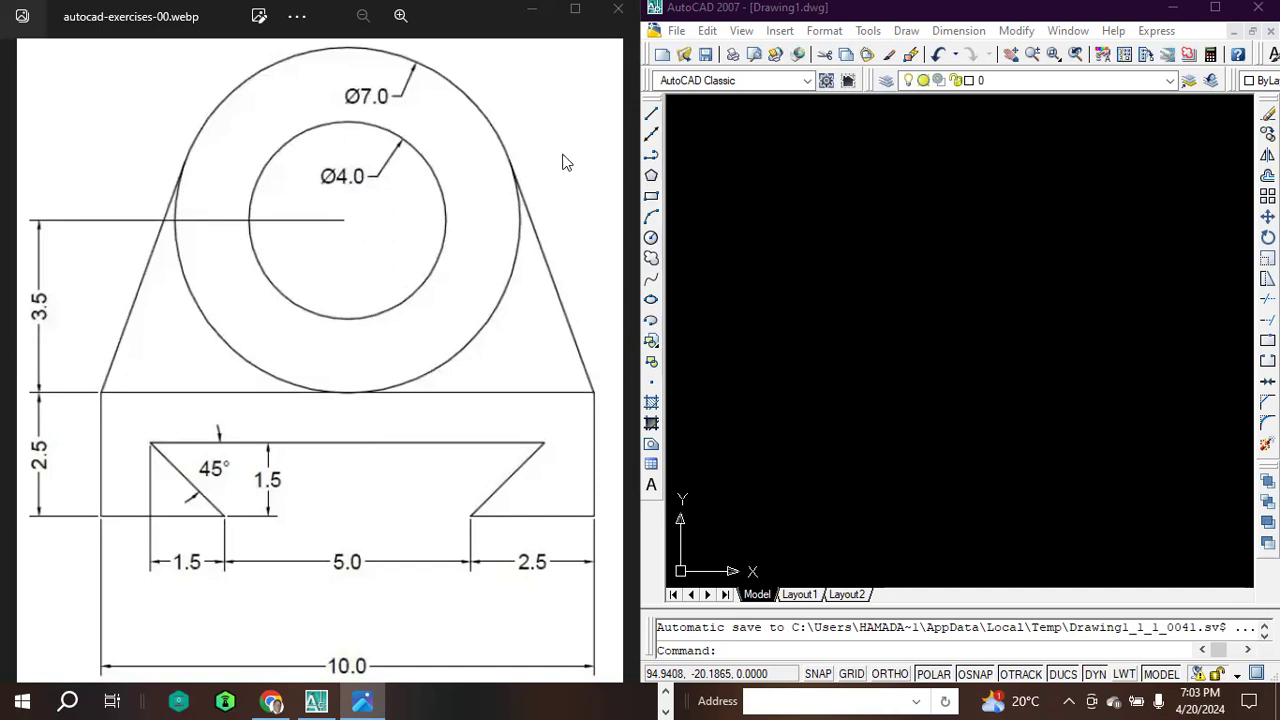
# Make a first line attempt, then erase the stray zero-length line with Ctrl+A and Delete.
pyautogui.click(651, 115)
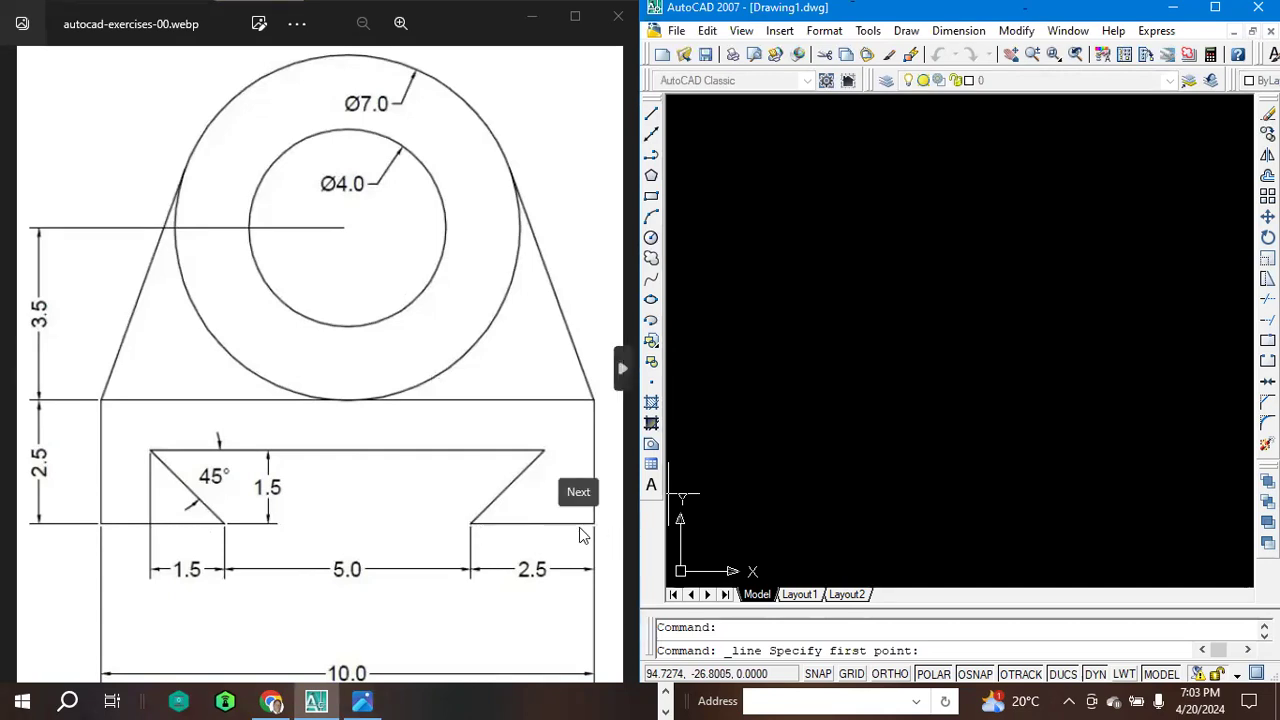
pyautogui.click(941, 325)
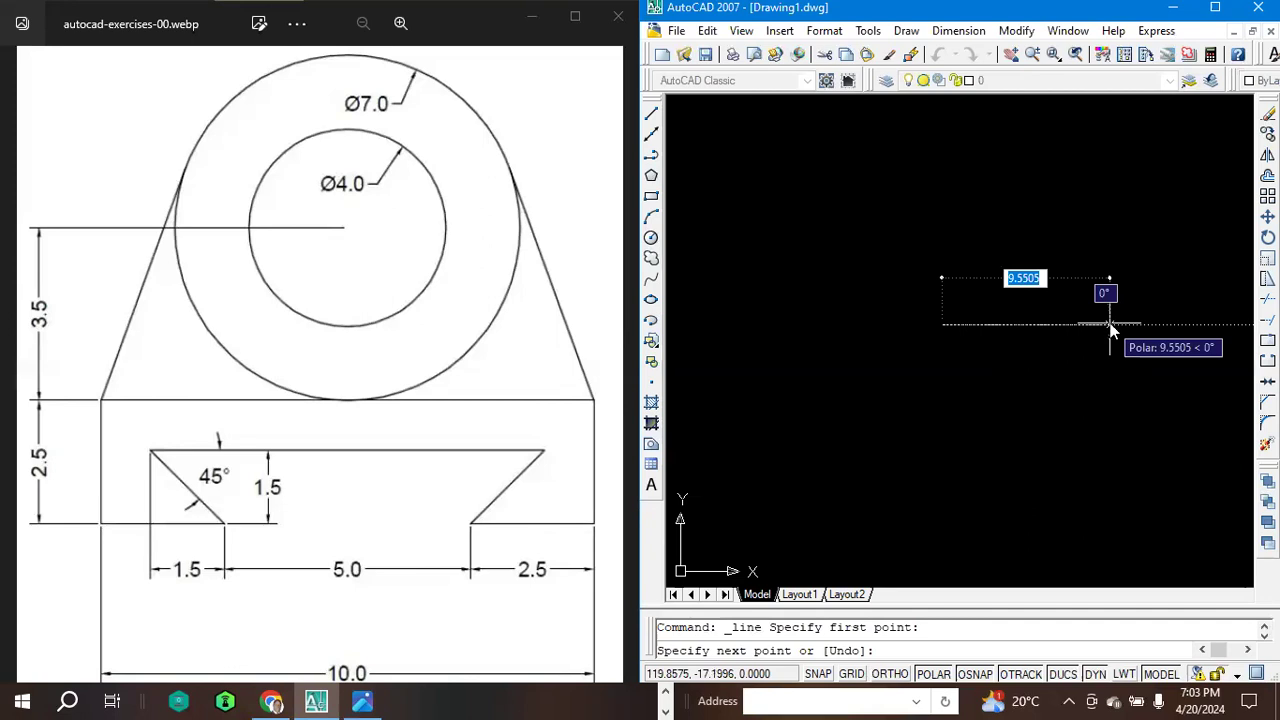
pyautogui.write('0')
pyautogui.press('Tab')
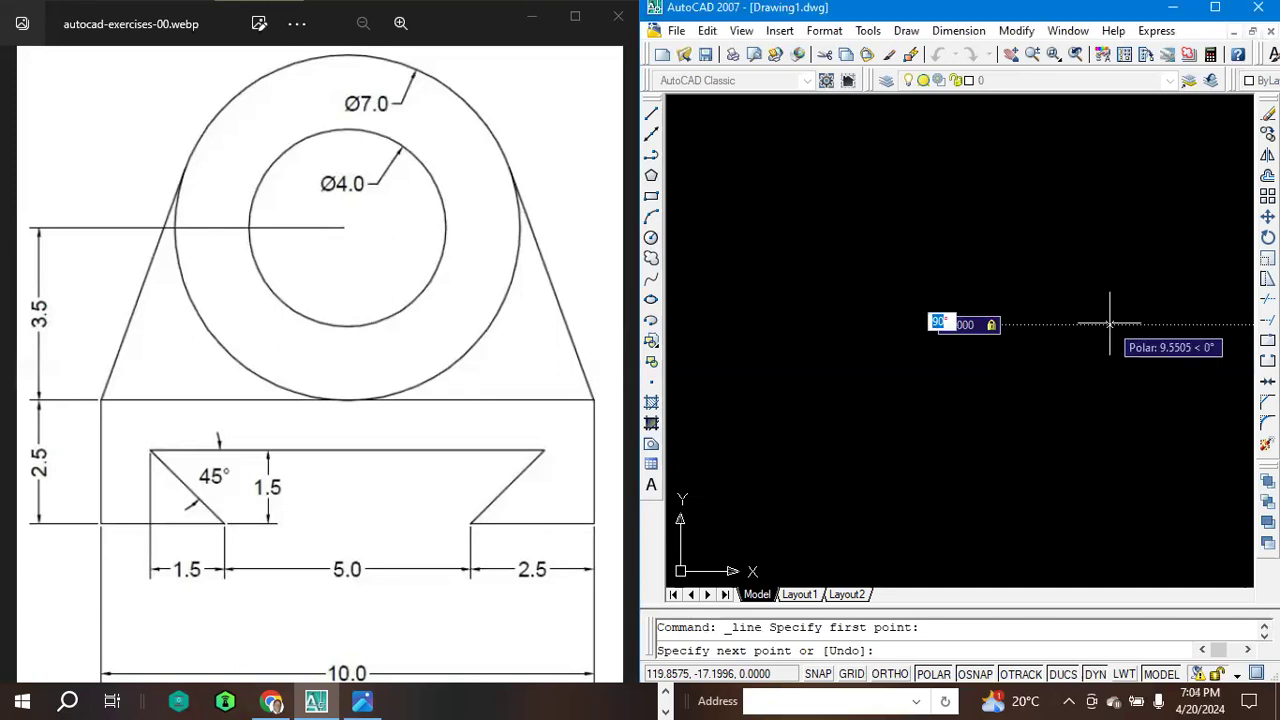
pyautogui.write('2.5')
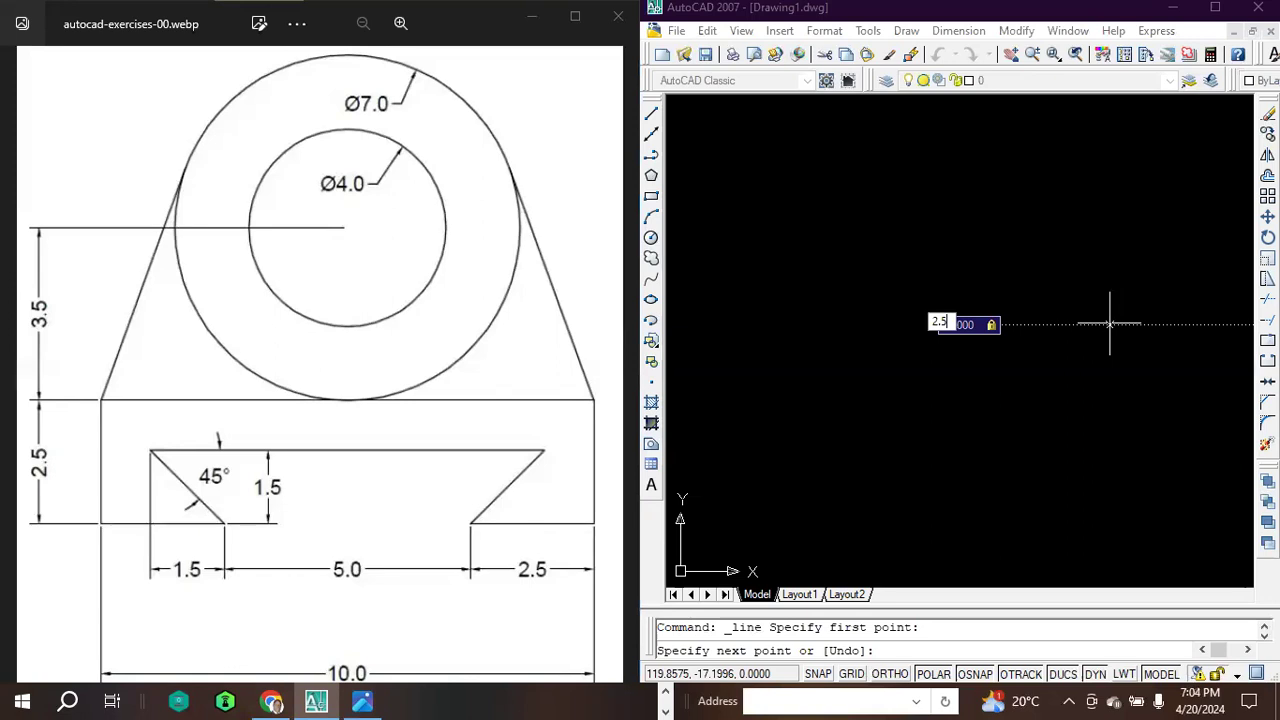
pyautogui.press('Return')
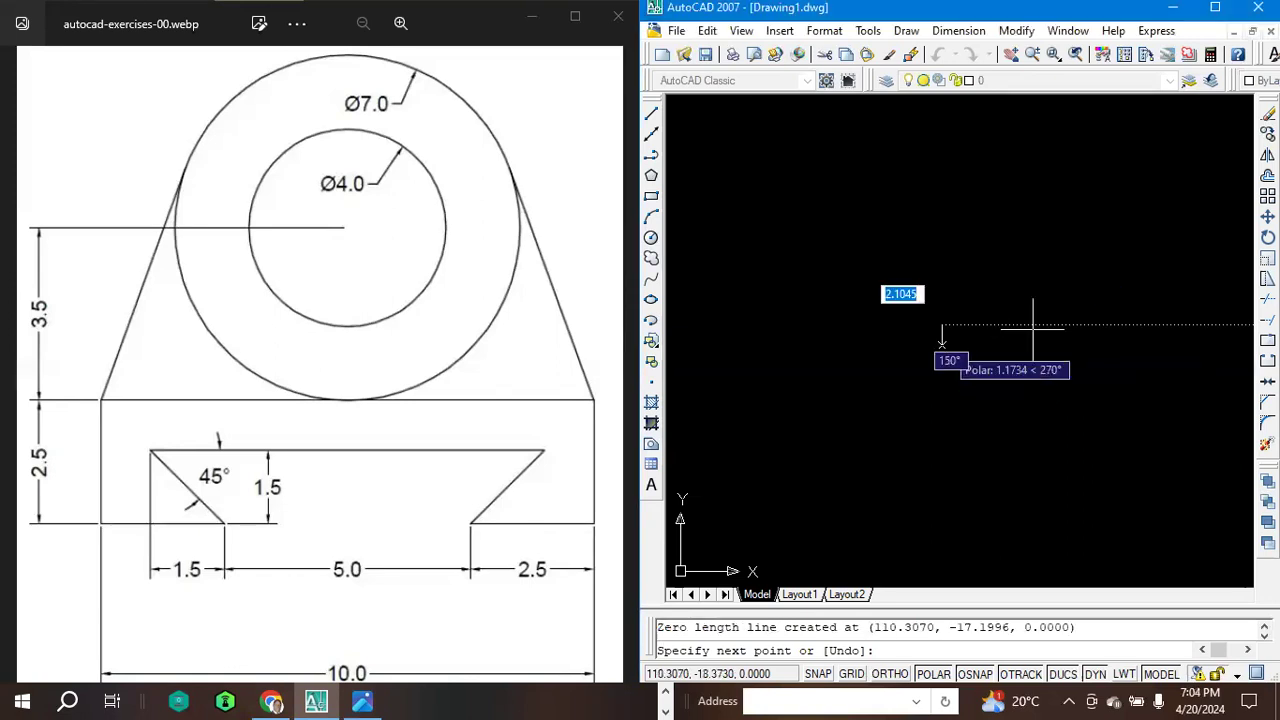
pyautogui.press('Escape')
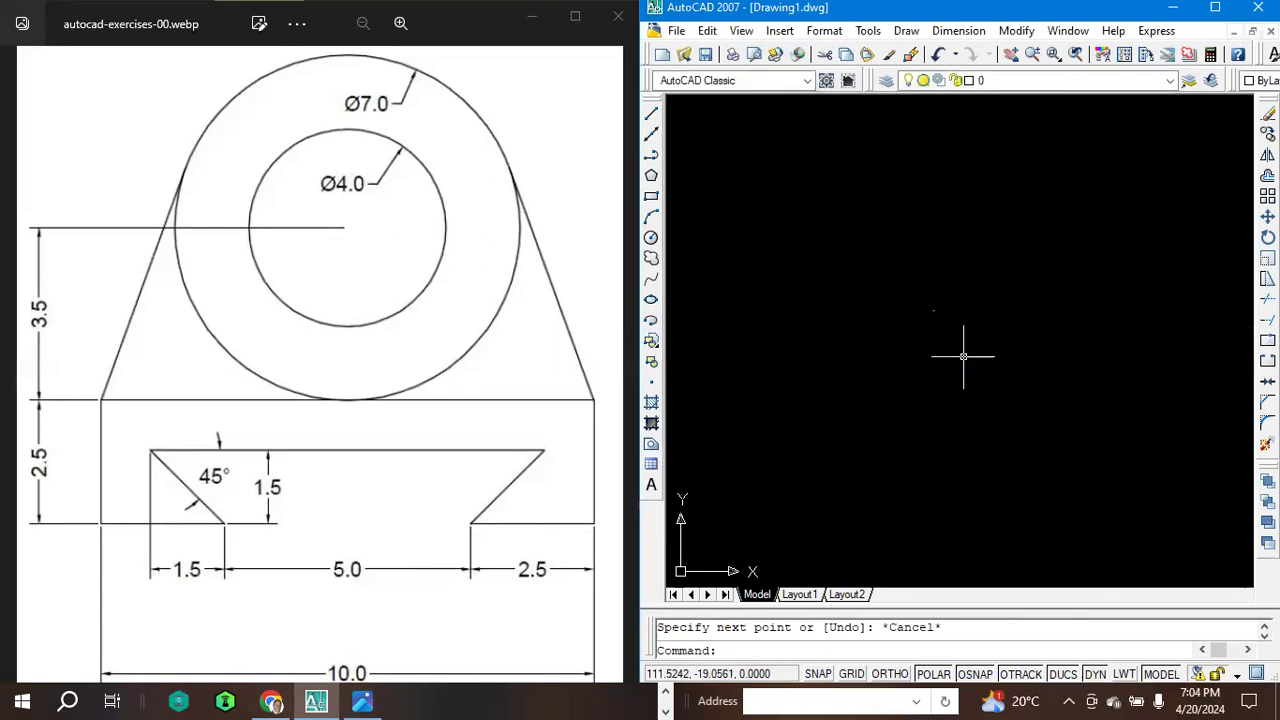
pyautogui.hotkey('ctrl', 'a')
pyautogui.press('Delete')
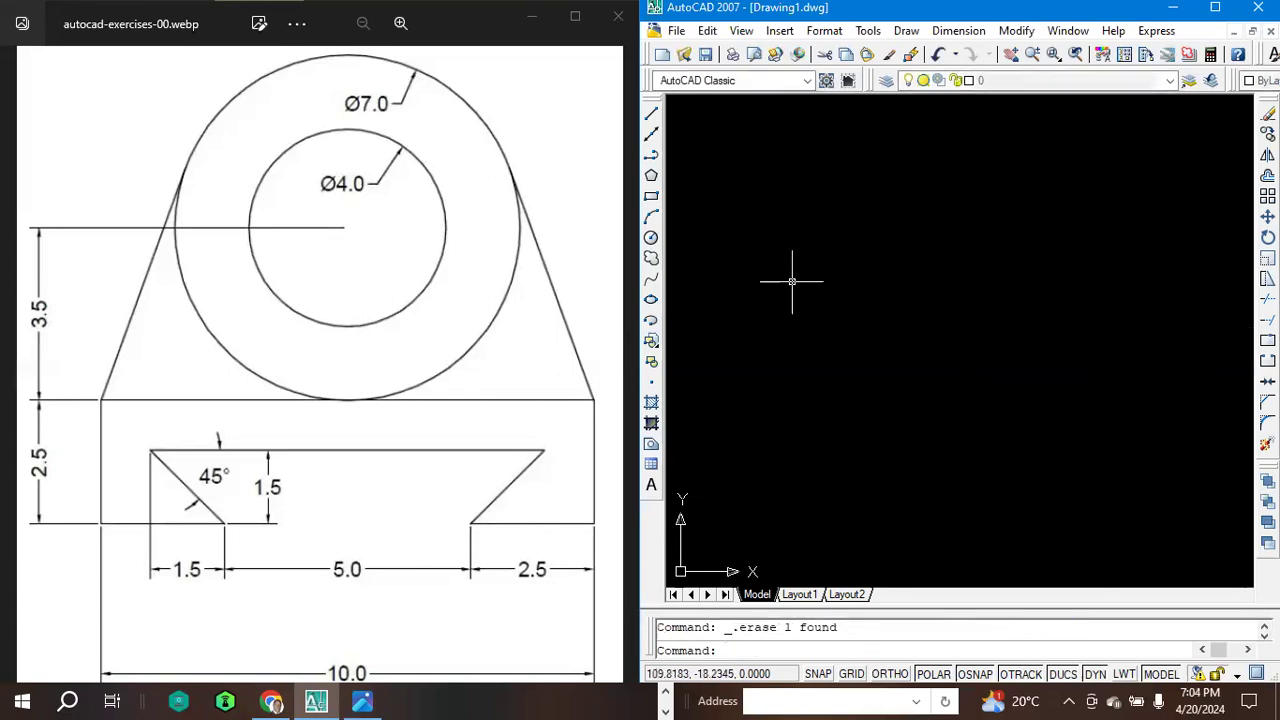
# Draw a 2.5-unit horizontal line at 0° as the first base edge.
pyautogui.click(651, 115)
pyautogui.click(947, 373)
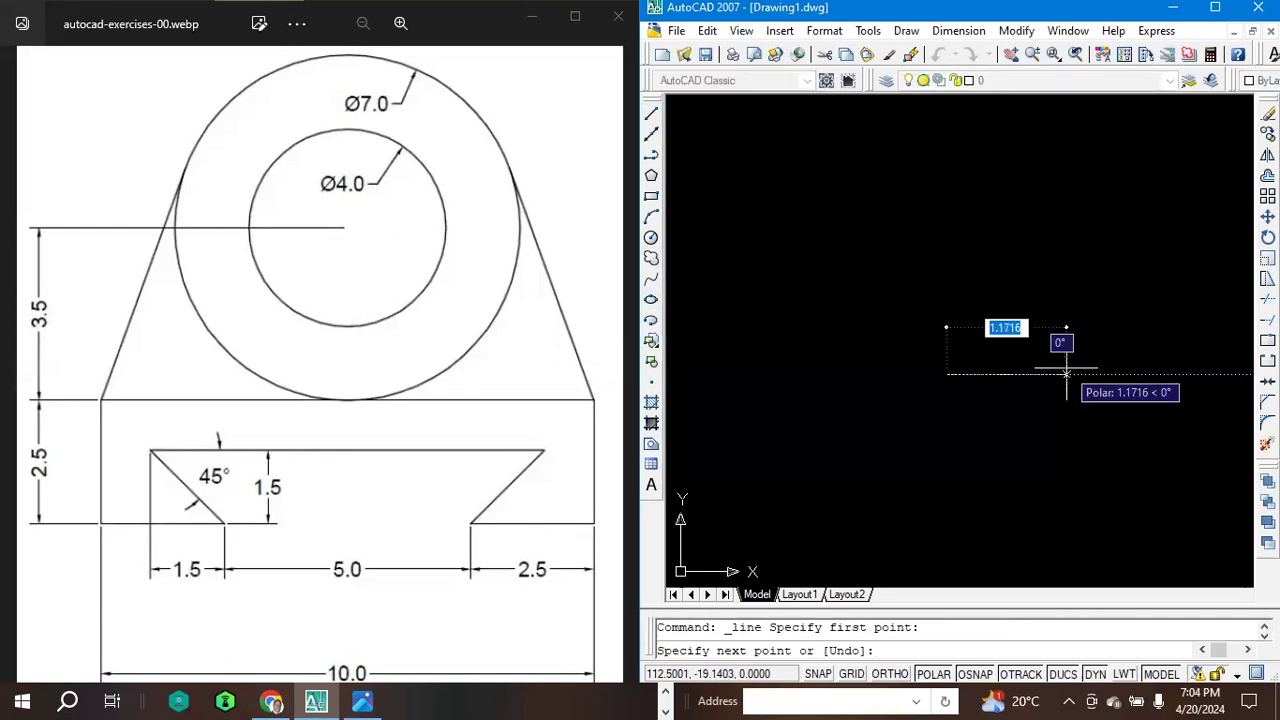
pyautogui.write('2')
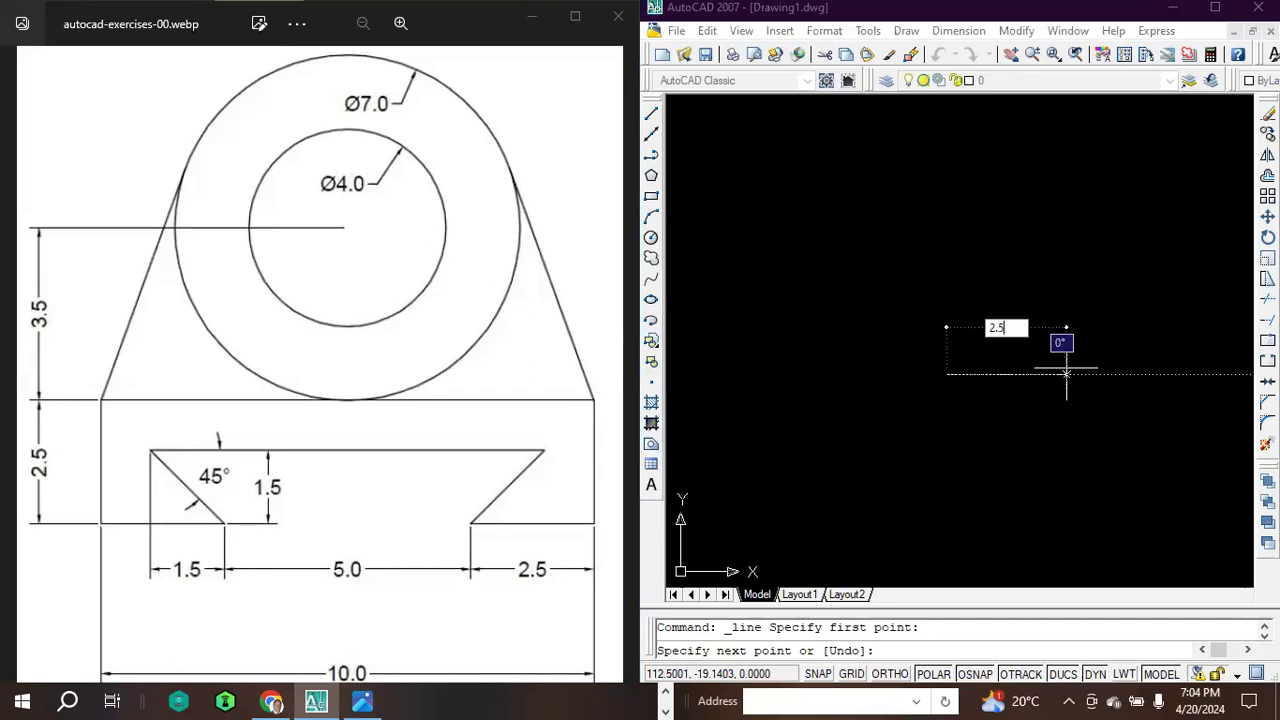
pyautogui.write('.5')
pyautogui.press('Tab')
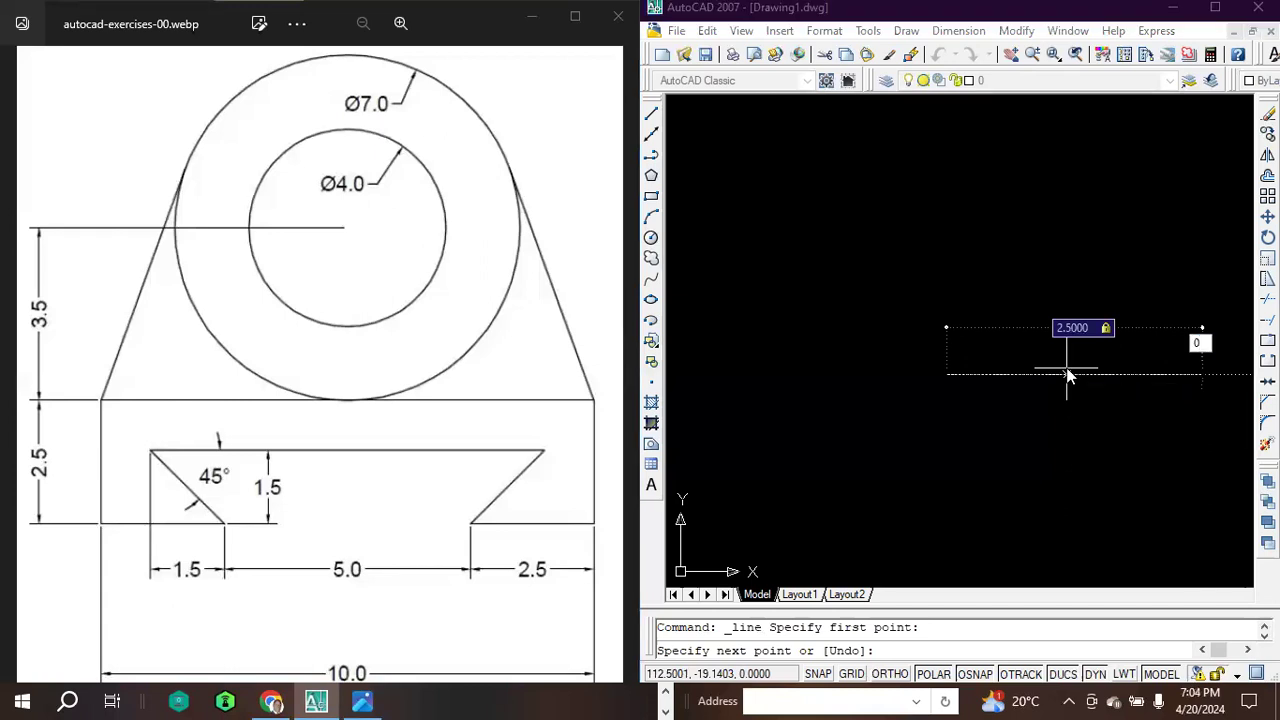
pyautogui.press('Return')
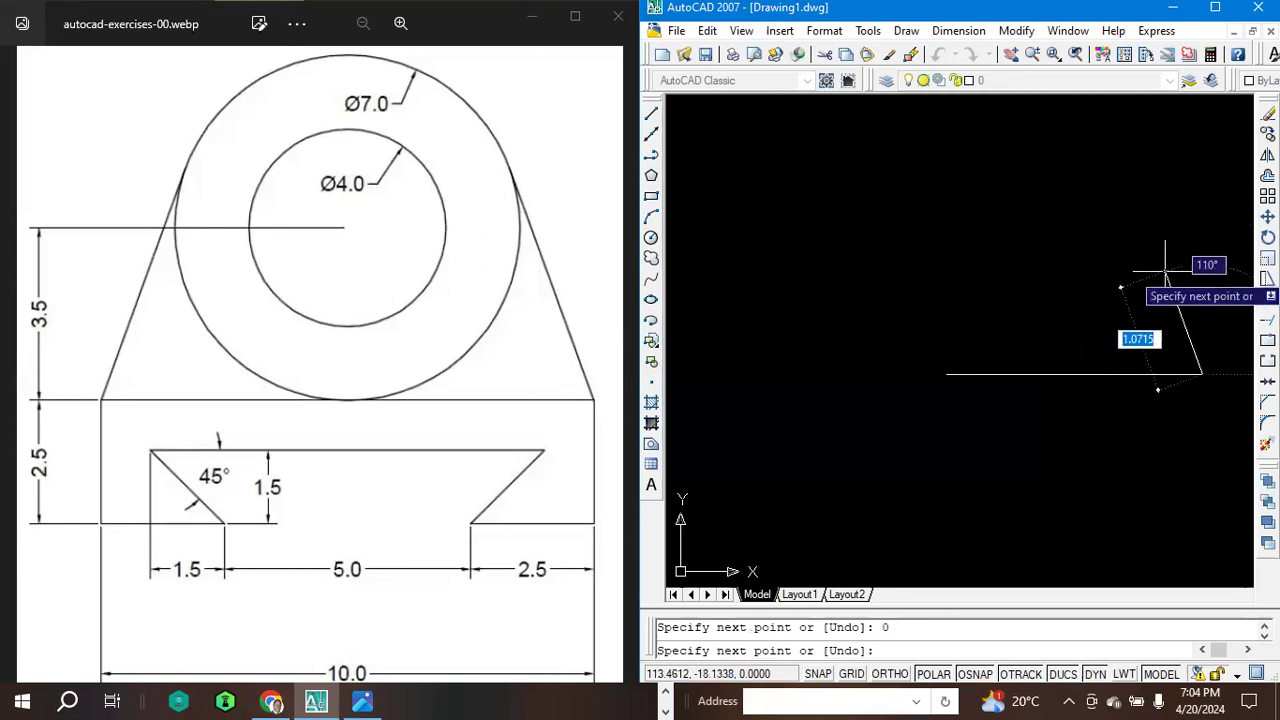
pyautogui.press('Escape')
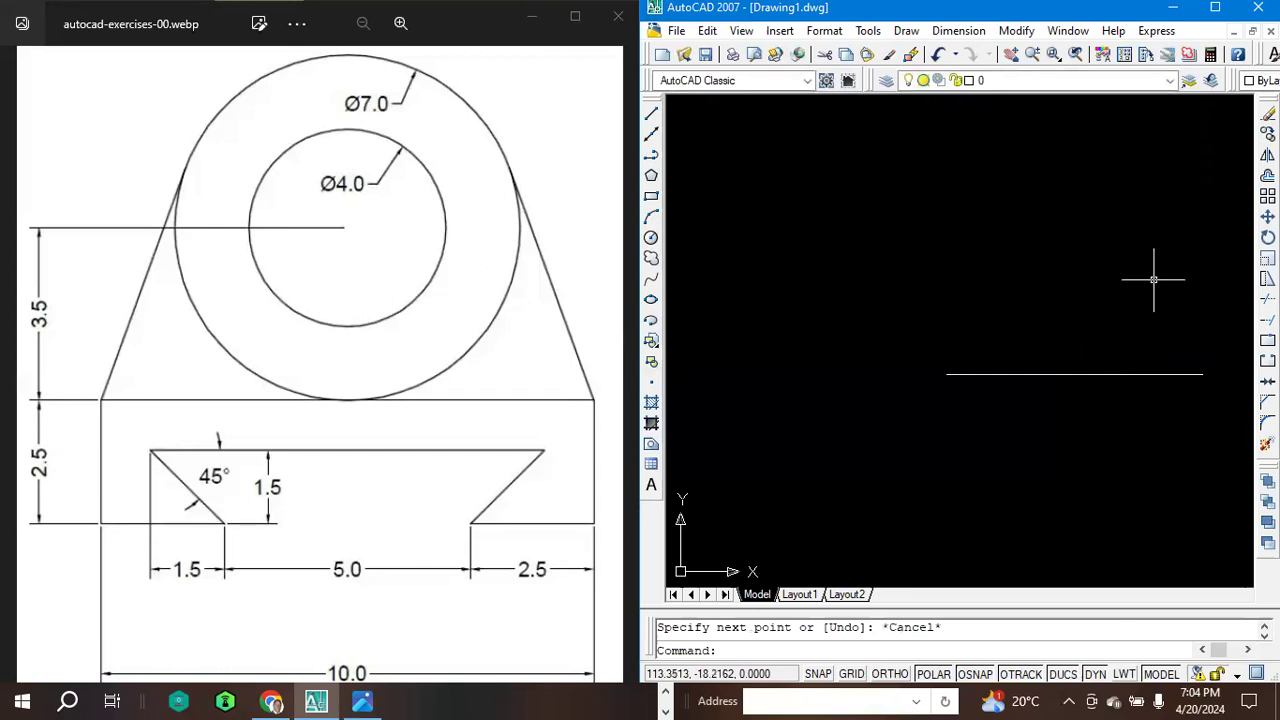
# Zoom in and out with the mouse wheel around the short line.
pyautogui.scroll(-1, 1148, 273)
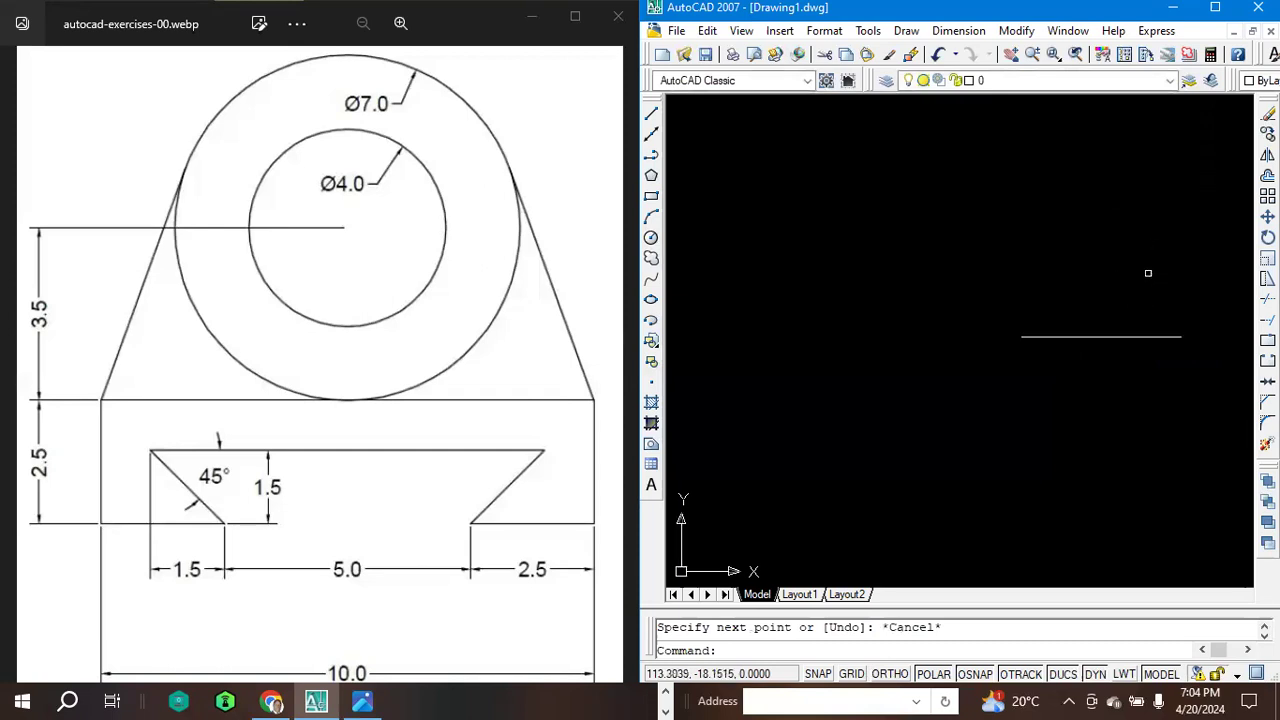
pyautogui.scroll(-3, 1148, 273)
pyautogui.scroll(2, 1148, 273)
pyautogui.scroll(3, 1148, 273)
pyautogui.scroll(-5, 1148, 273)
pyautogui.scroll(-1, 1148, 273)
pyautogui.scroll(1, 1148, 273)
pyautogui.scroll(-1, 1148, 273)
pyautogui.scroll(1, 1148, 273)
pyautogui.scroll(-1, 1148, 273)
pyautogui.scroll(1, 1148, 273)
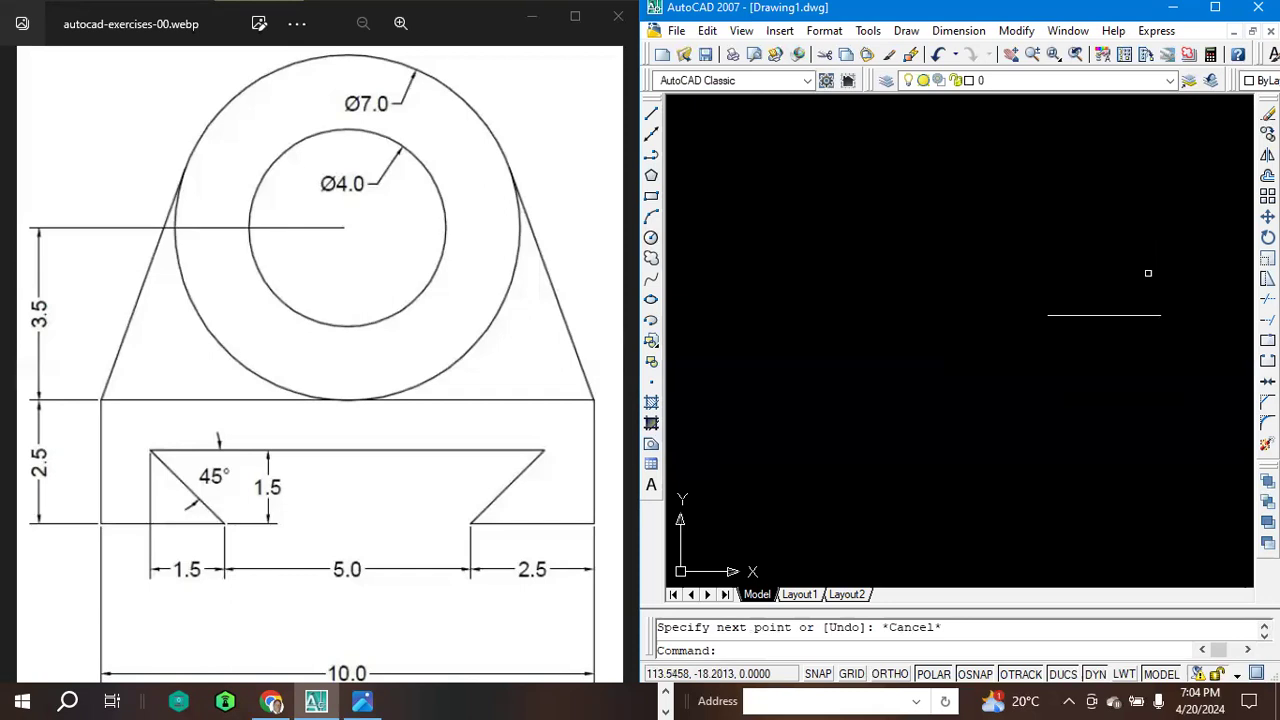
pyautogui.scroll(-1, 1143, 277)
pyautogui.scroll(2, 1143, 277)
pyautogui.scroll(-2, 1143, 277)
pyautogui.scroll(1, 1143, 278)
pyautogui.scroll(2, 1143, 280)
pyautogui.scroll(-2, 1143, 280)
pyautogui.scroll(1, 1142, 279)
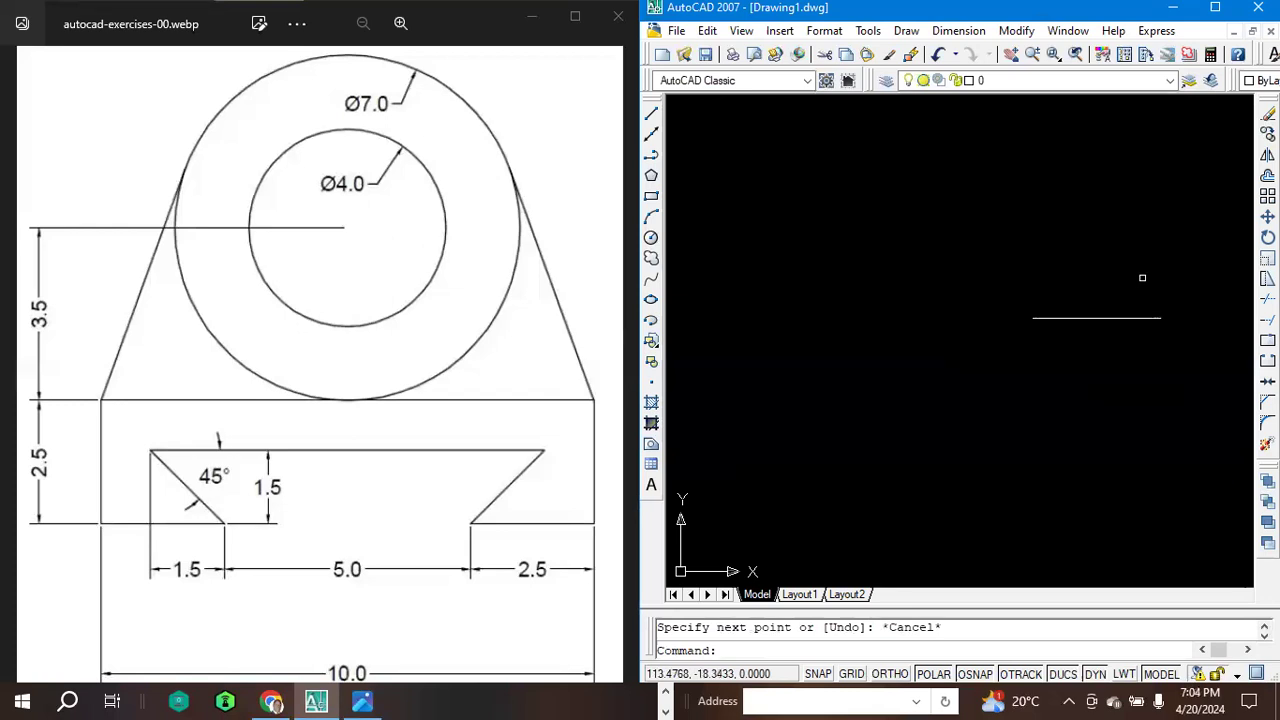
pyautogui.scroll(-2, 1142, 277)
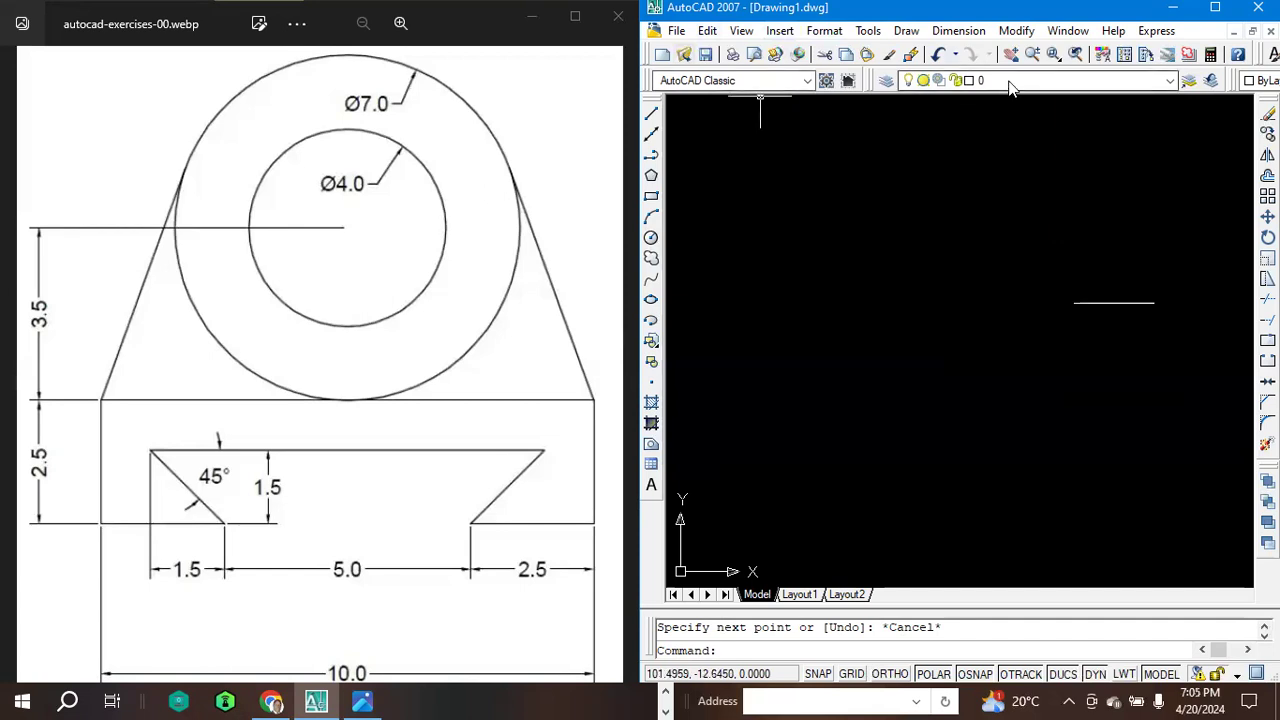
# Zoom the view out with View > Zoom > Out.
pyautogui.click(741, 30)
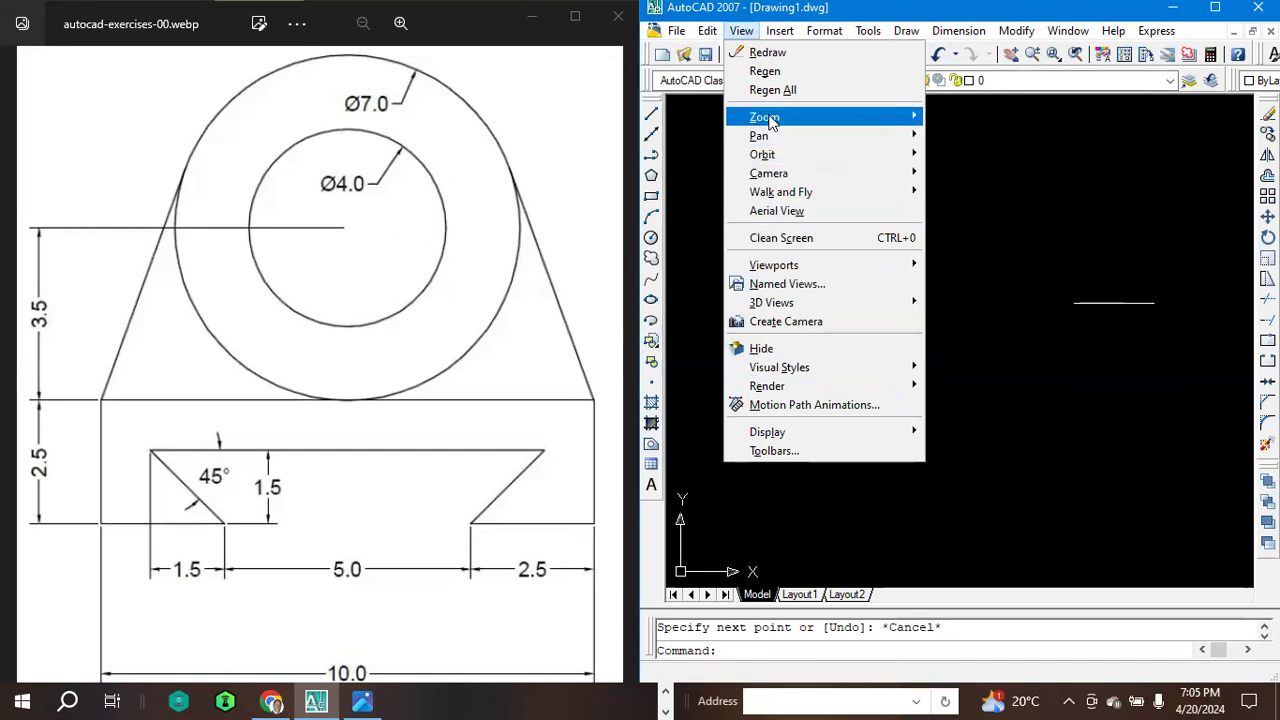
pyautogui.moveTo(768, 117)
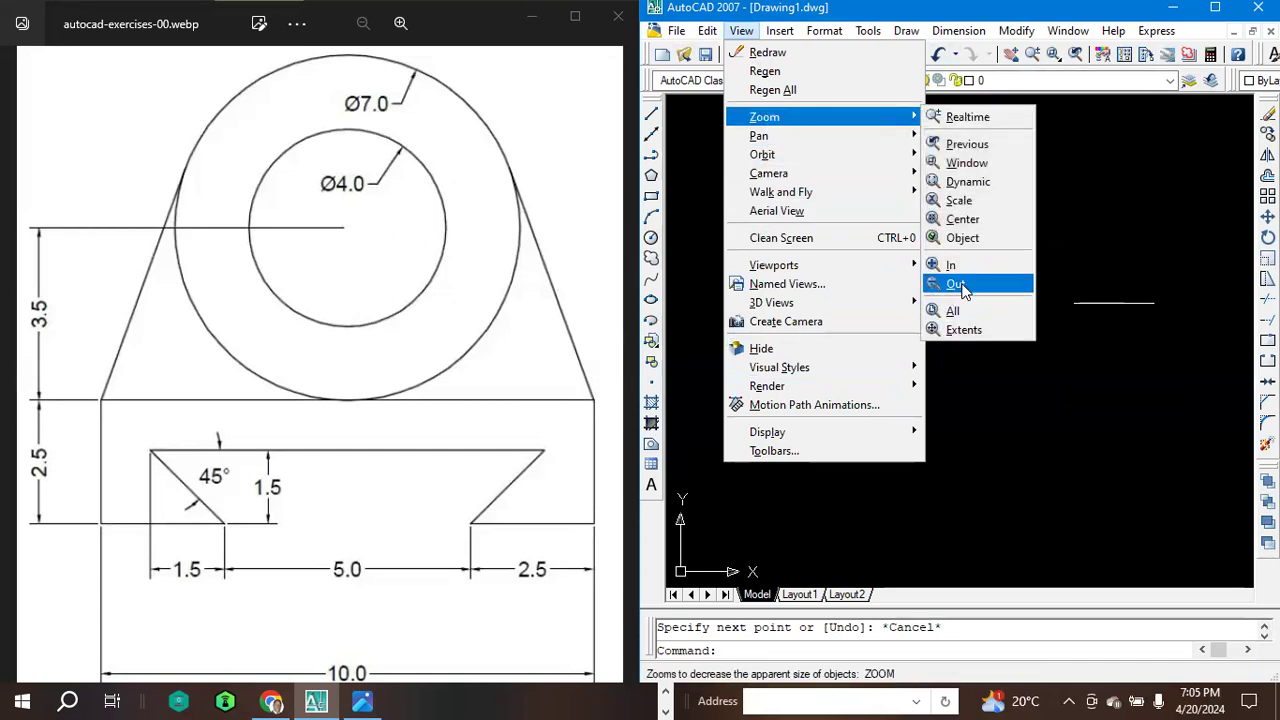
pyautogui.click(1117, 146)
pyautogui.click(1015, 207)
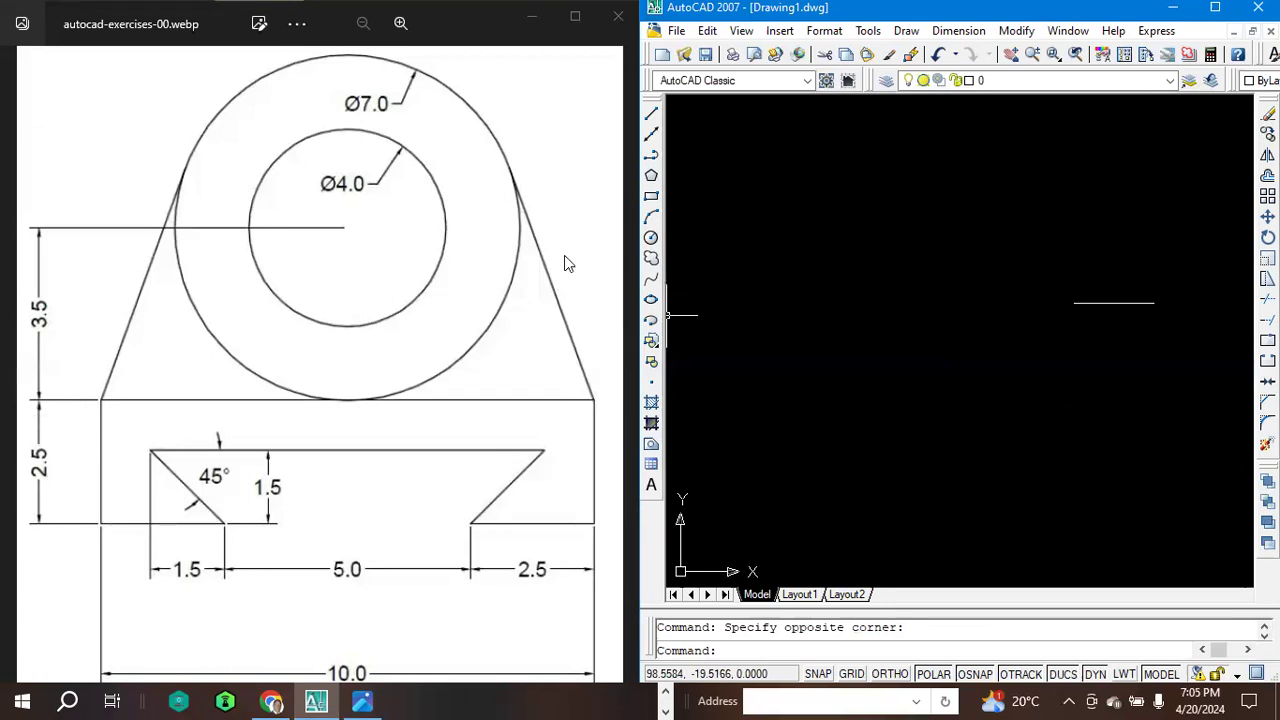
# Draw a 2.5-unit vertical line at 90° from the horizontal line's right end.
pyautogui.click(651, 113)
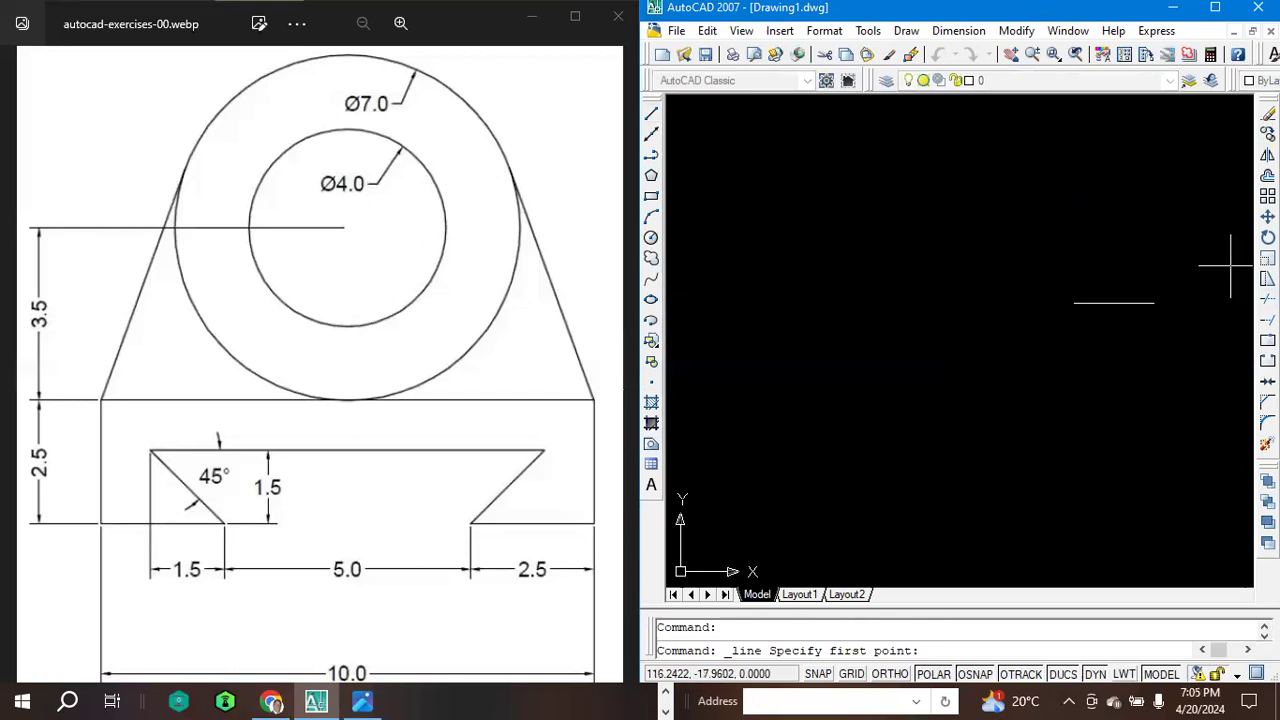
pyautogui.click(1153, 303)
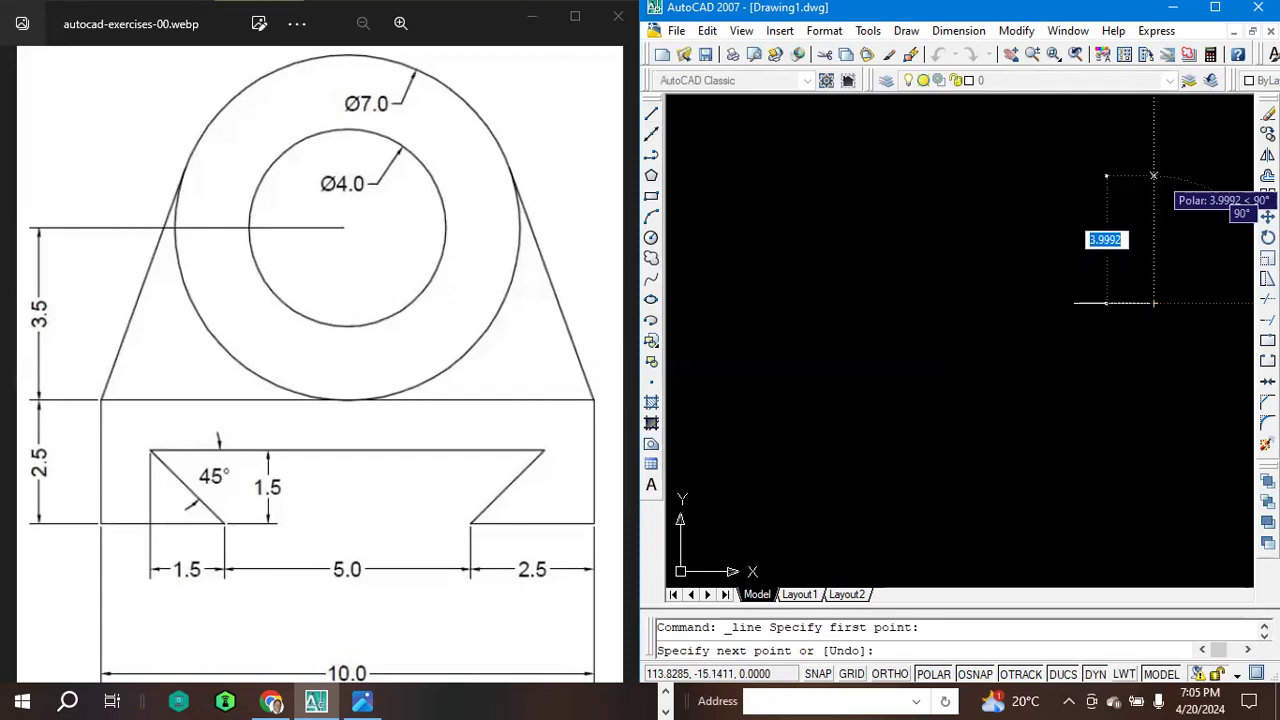
pyautogui.write('2.5')
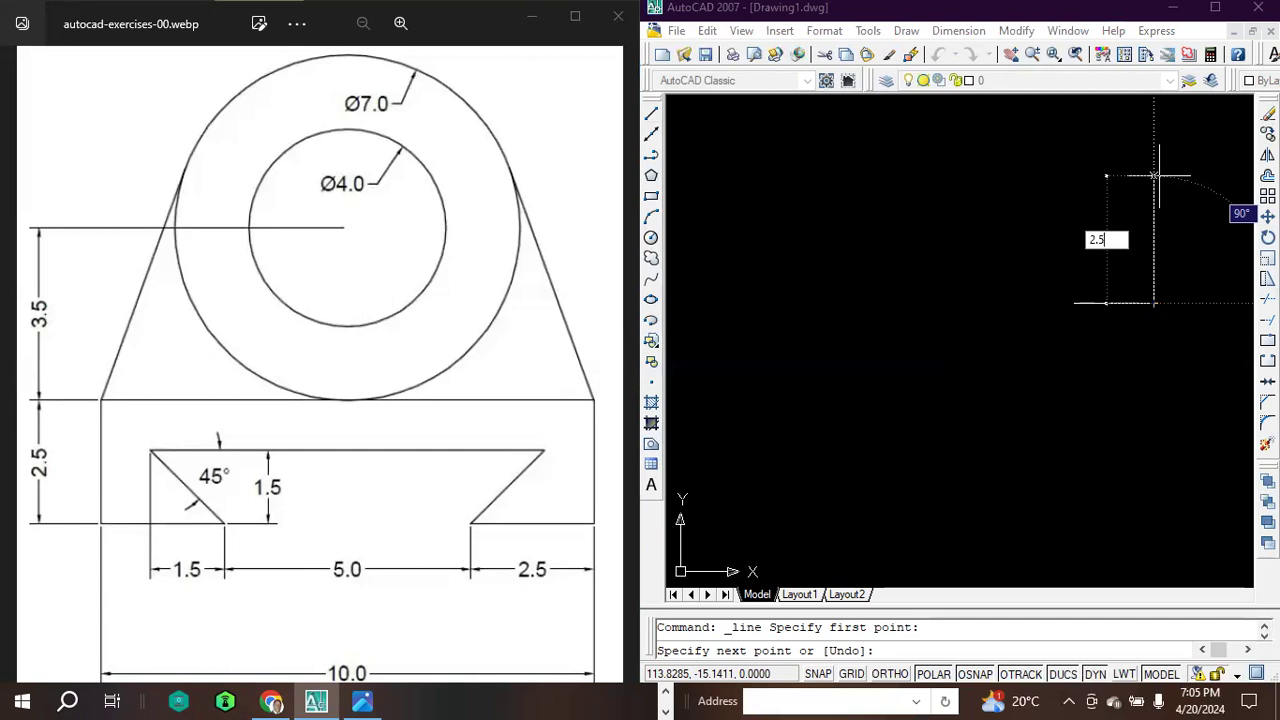
pyautogui.press('Tab')
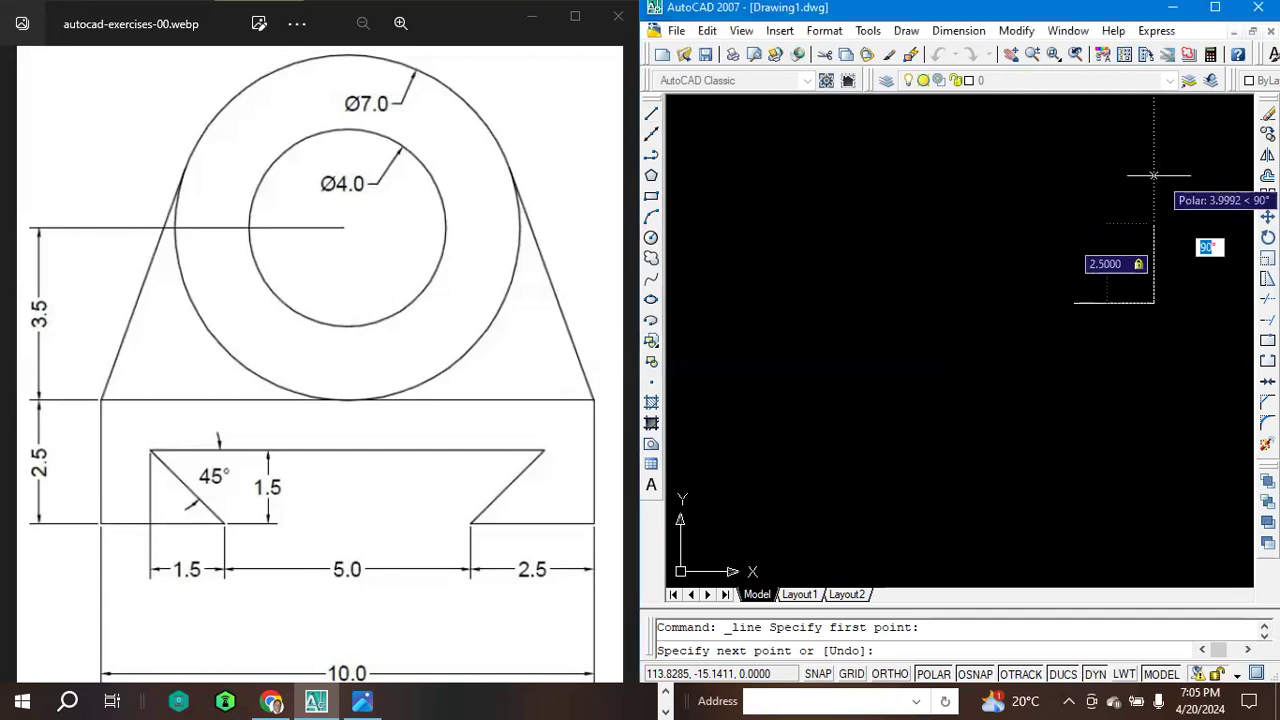
pyautogui.write('90')
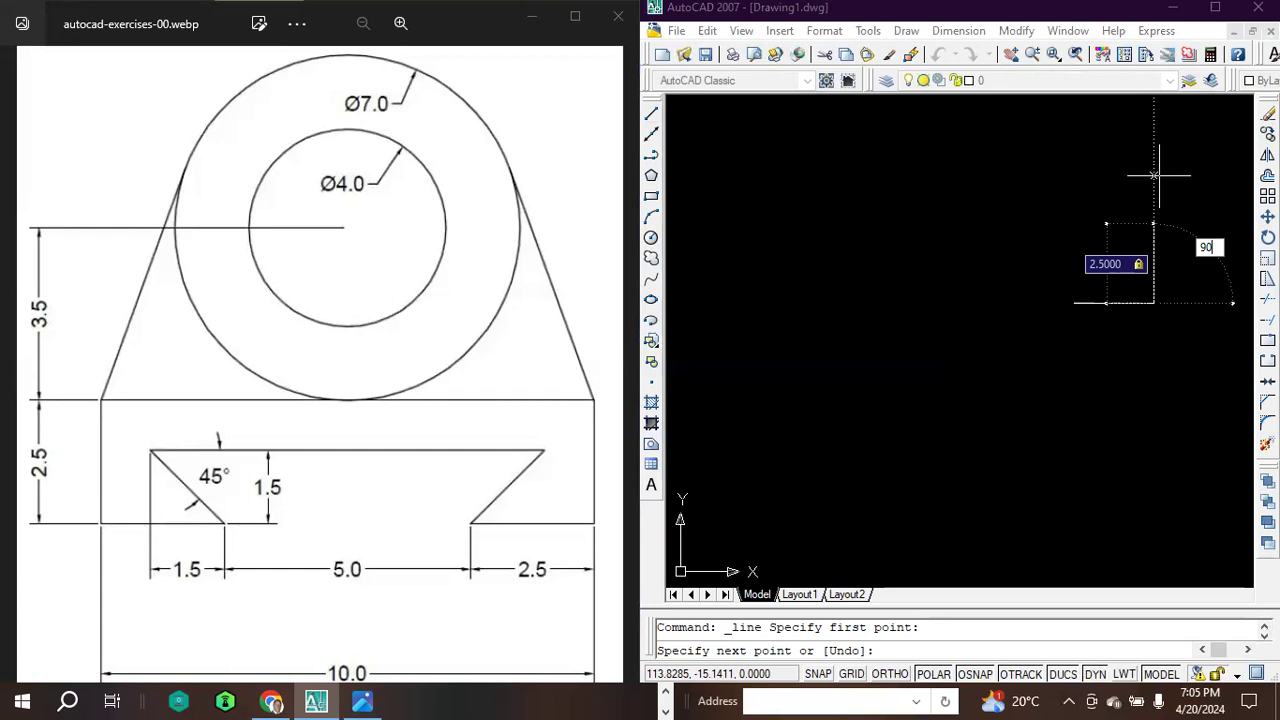
pyautogui.press('Return')
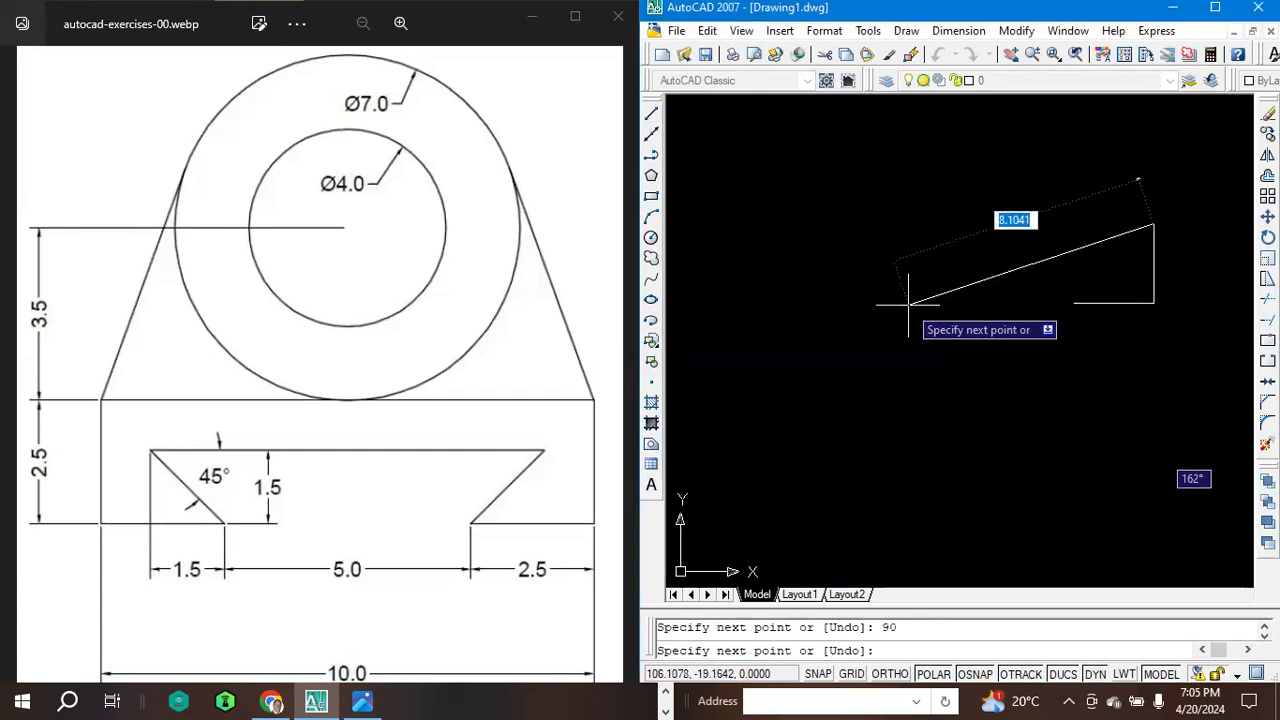
pyautogui.press('Escape')
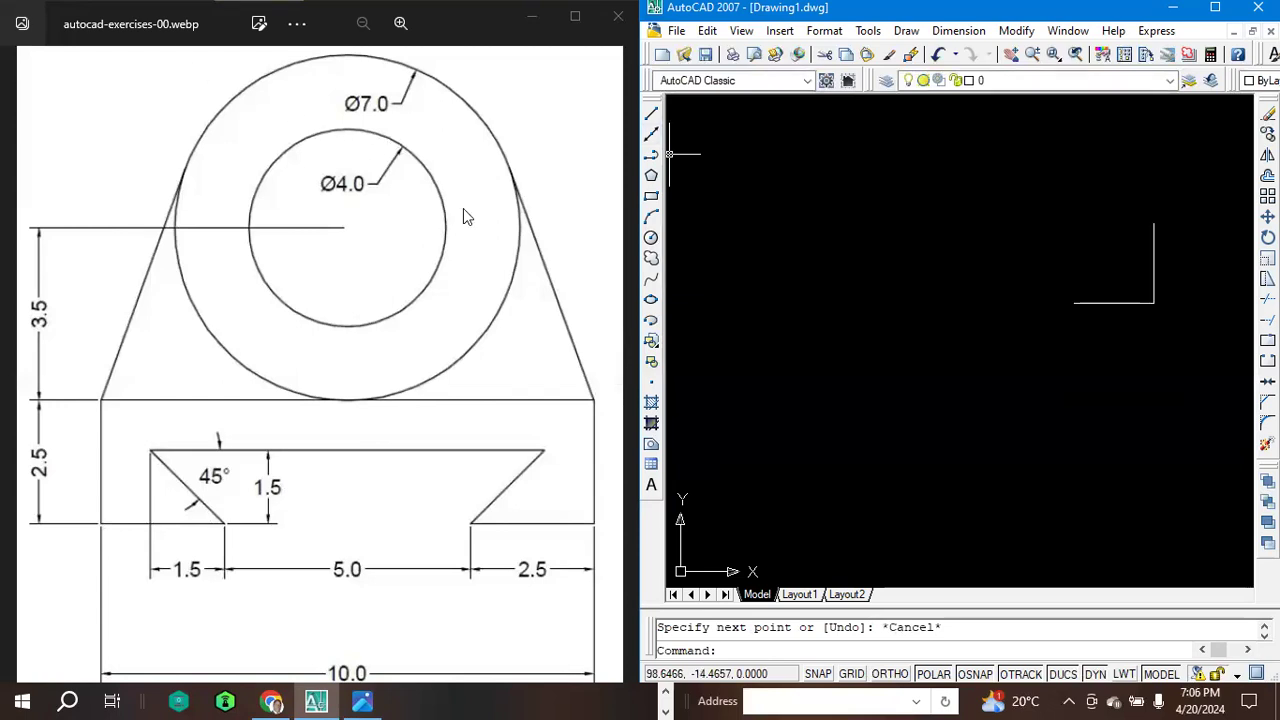
# From the vertical line's top, draw a 10-unit edge at 180°, then a 2.5-unit side at 90°.
pyautogui.click(651, 114)
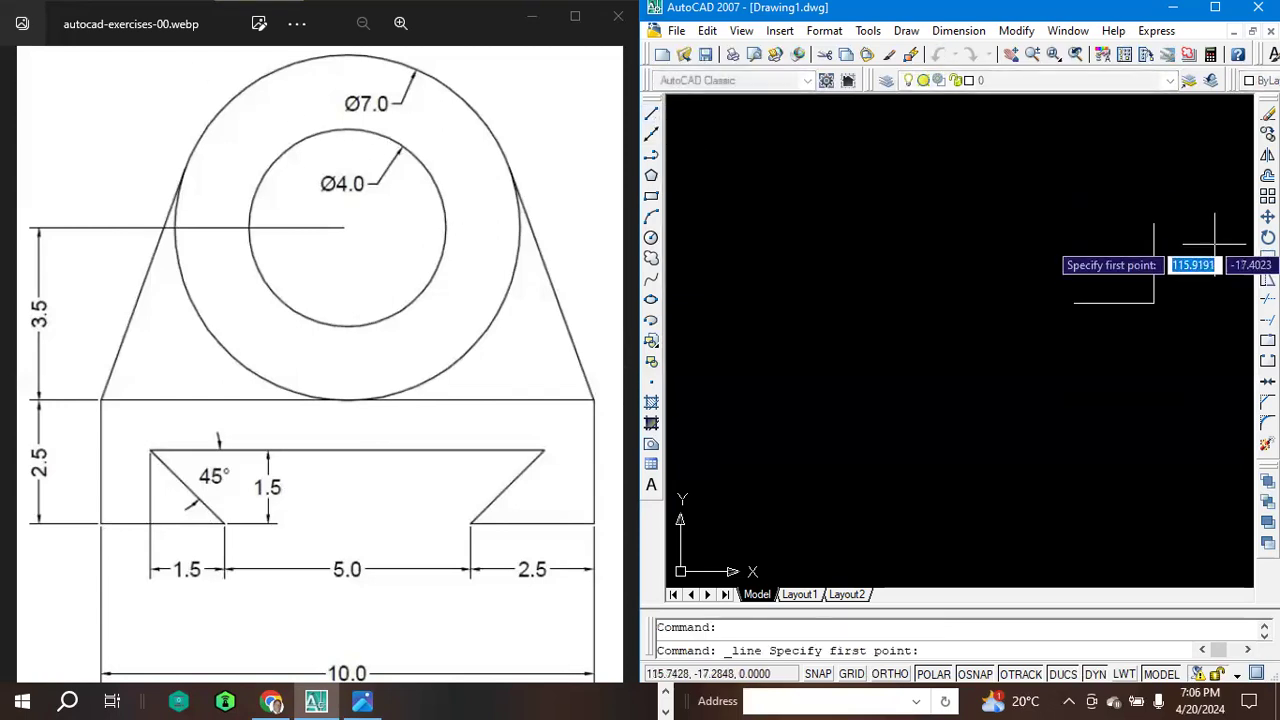
pyautogui.click(1154, 223)
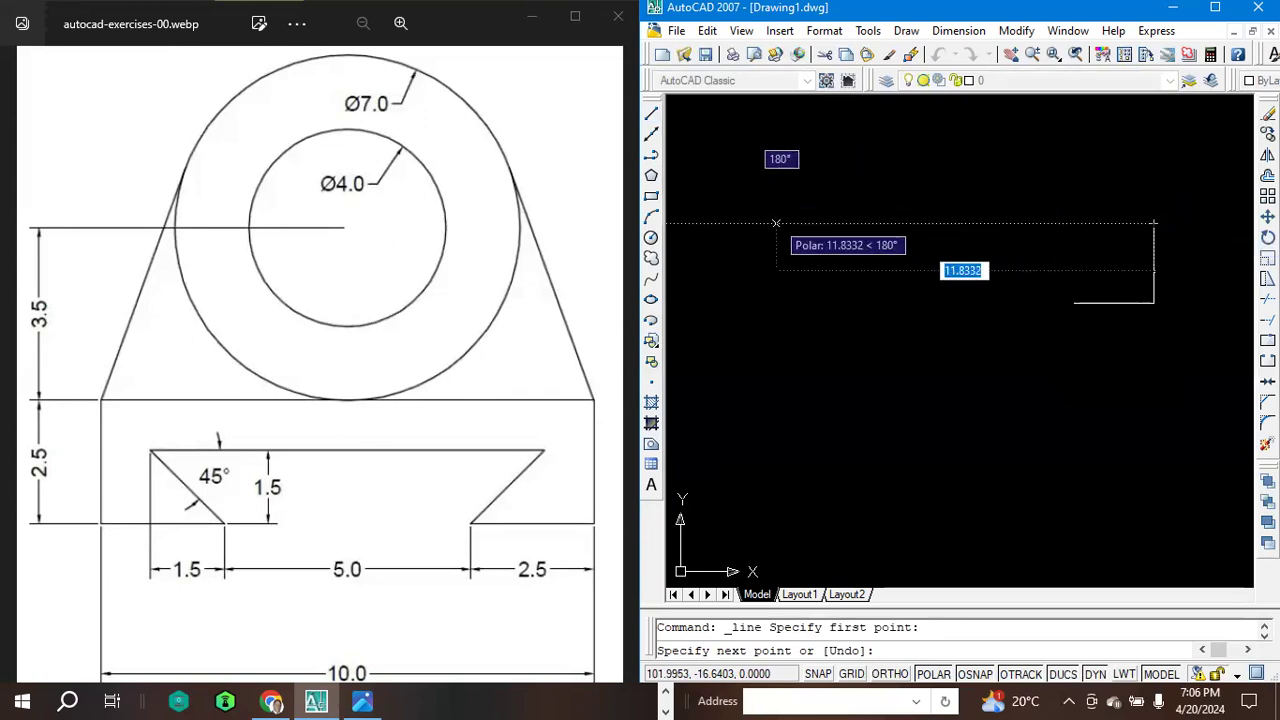
pyautogui.write('10')
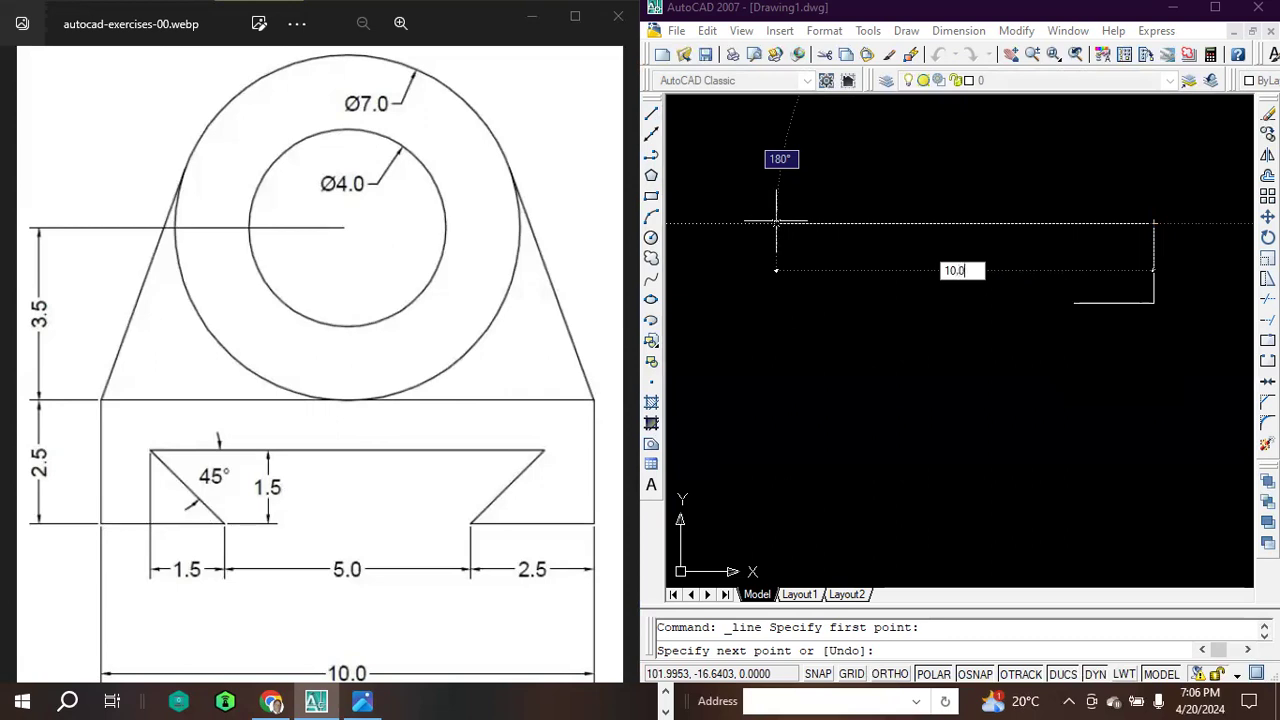
pyautogui.write('.0')
pyautogui.press('Tab')
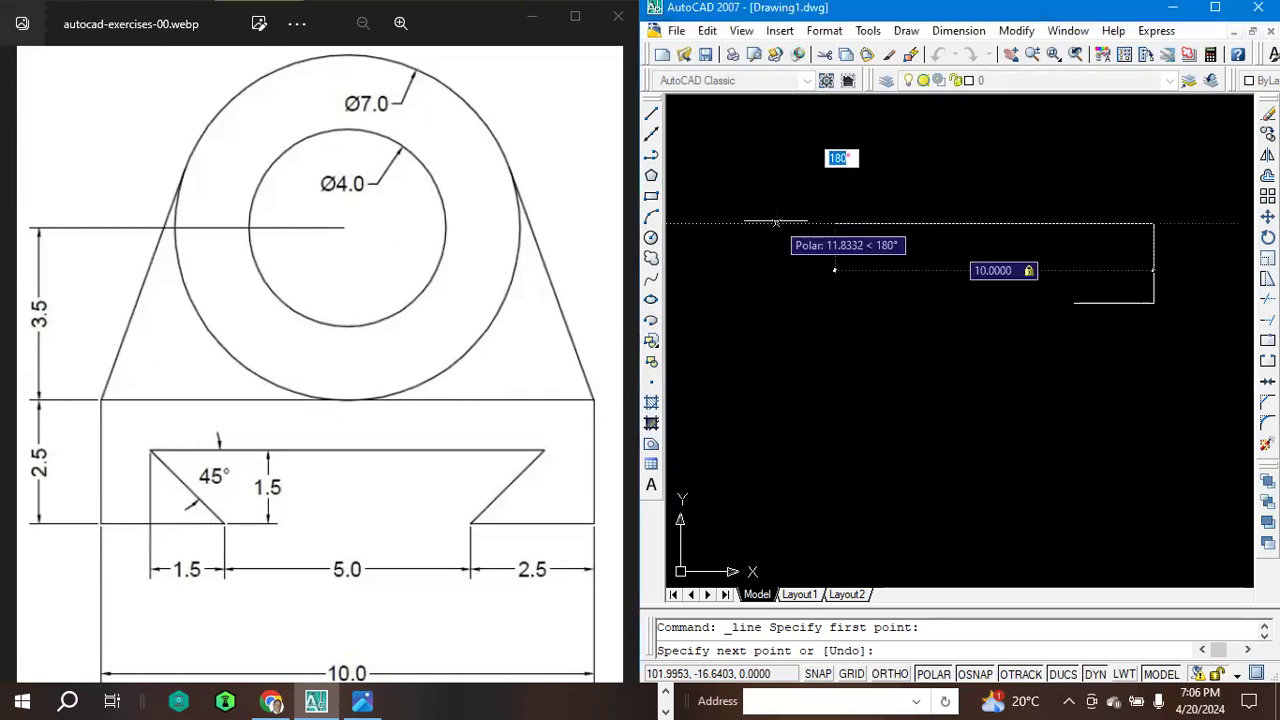
pyautogui.write('180')
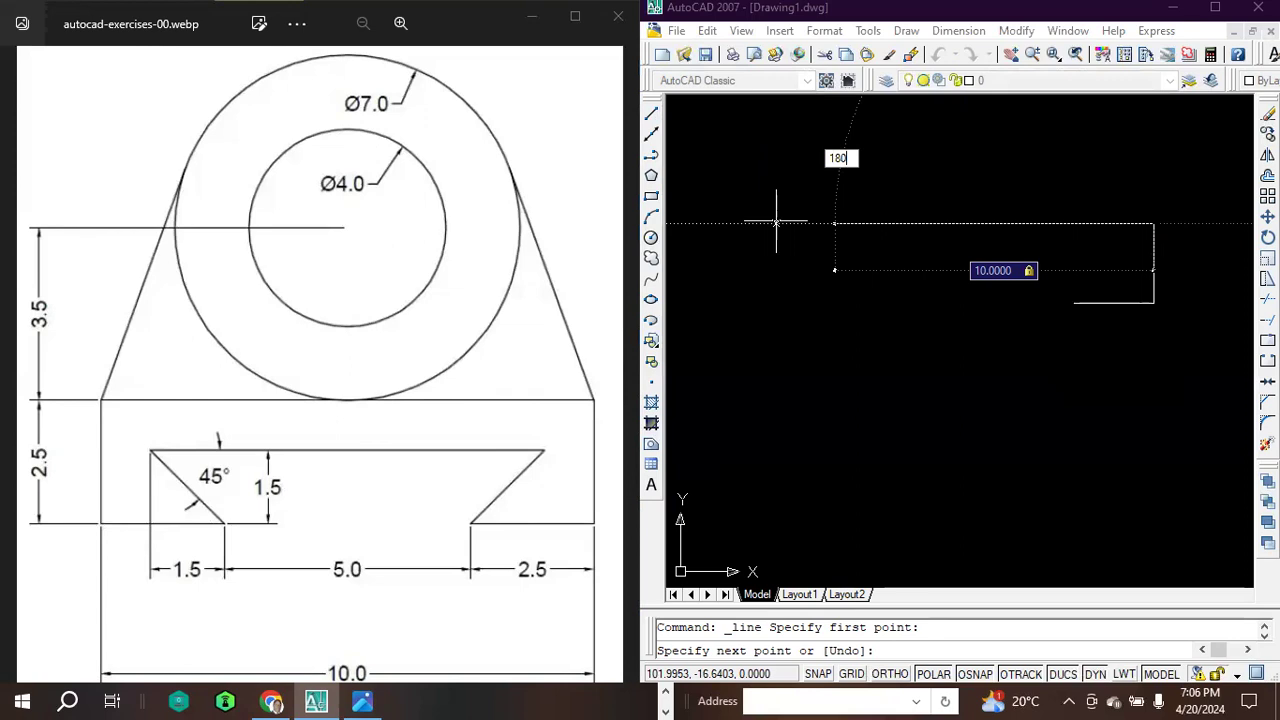
pyautogui.press('Return')
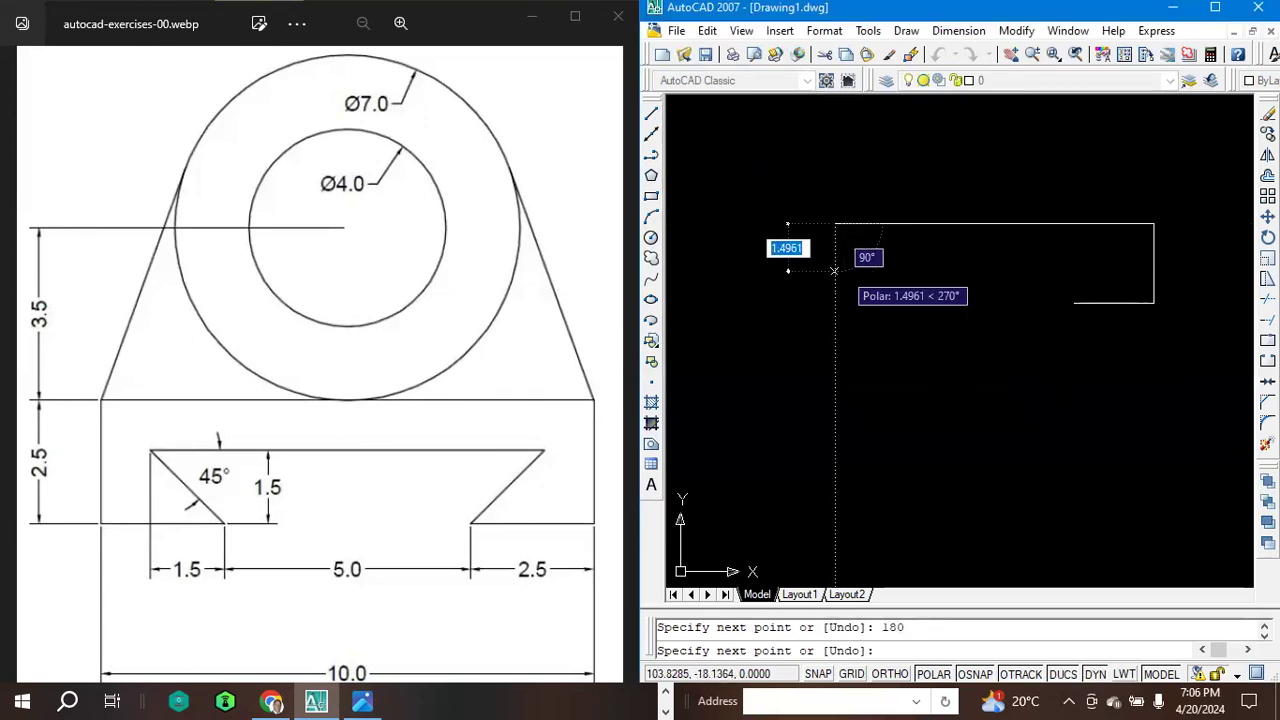
pyautogui.write('2')
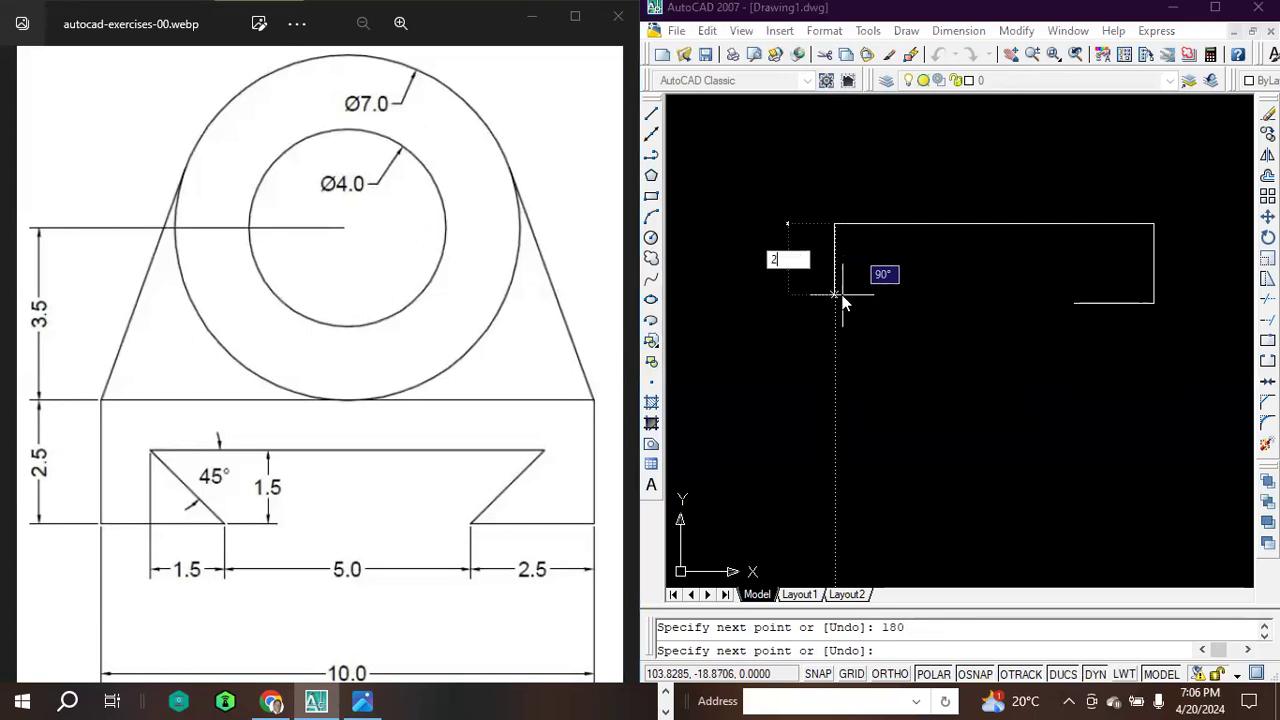
pyautogui.write('.5')
pyautogui.press('Tab')
pyautogui.write('90')
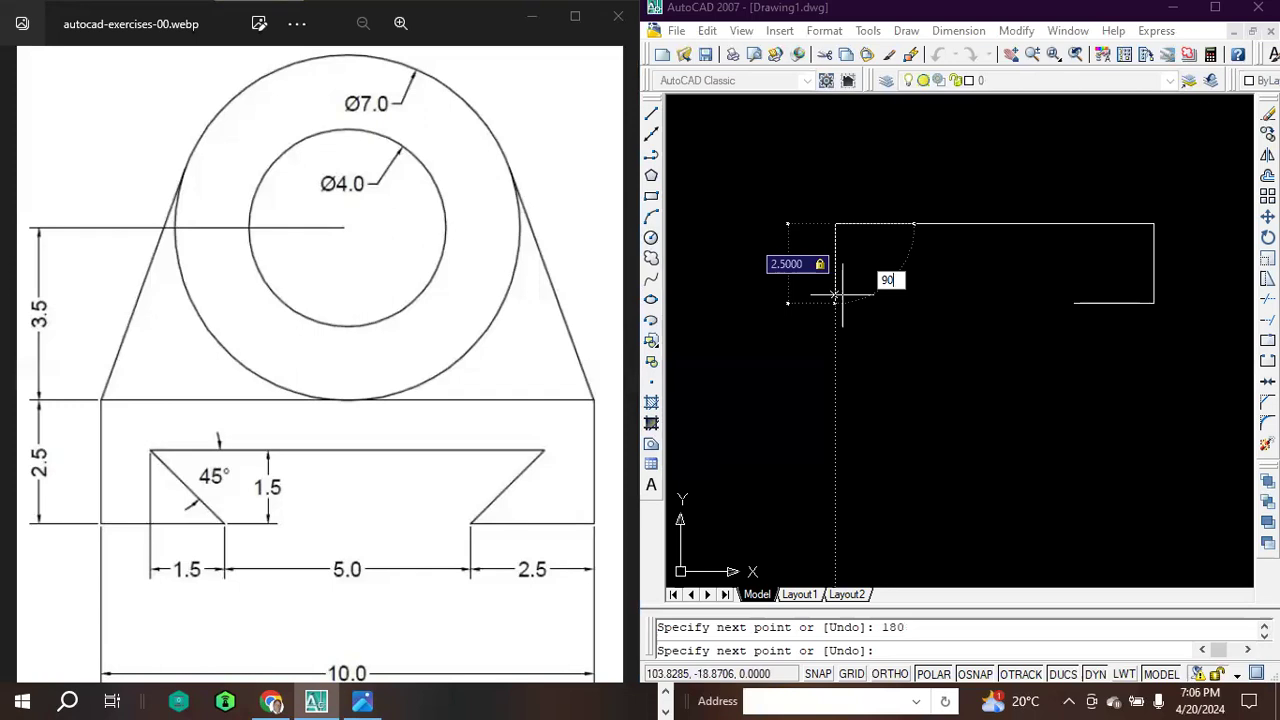
pyautogui.press('Return')
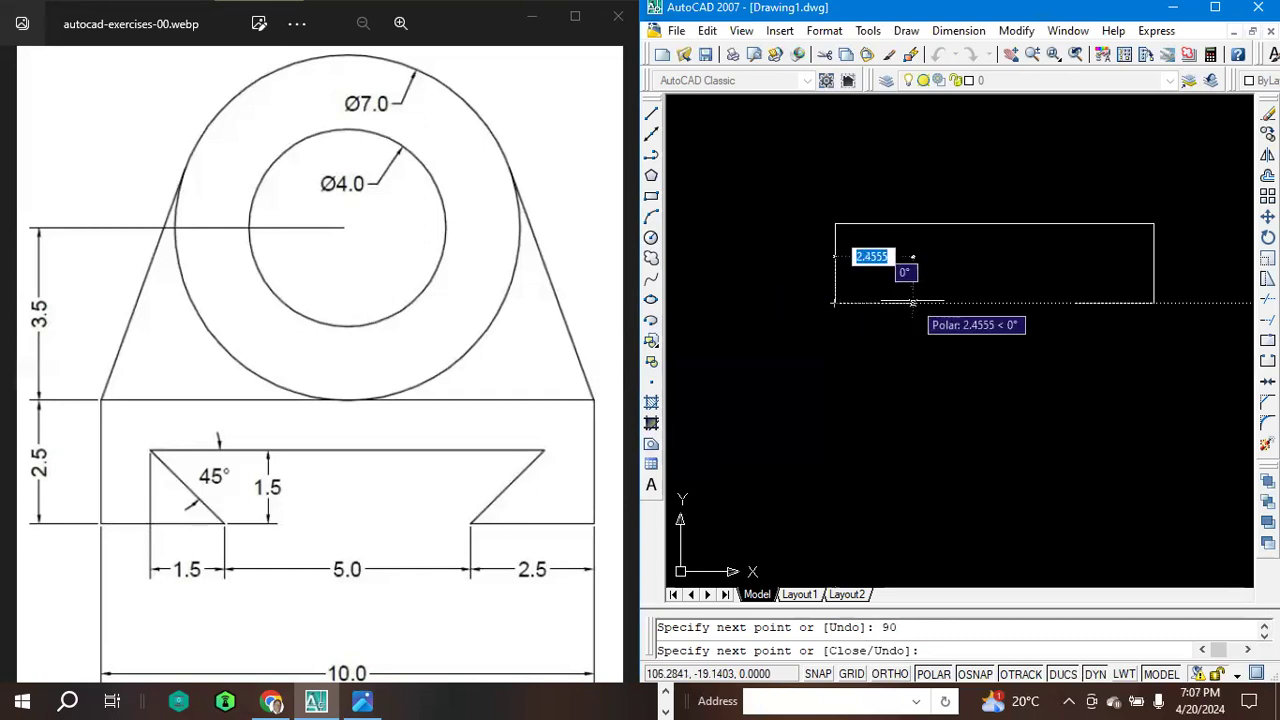
# Add the 2.5-unit bottom-left edge at 0° and end the Line command.
pyautogui.write('2')
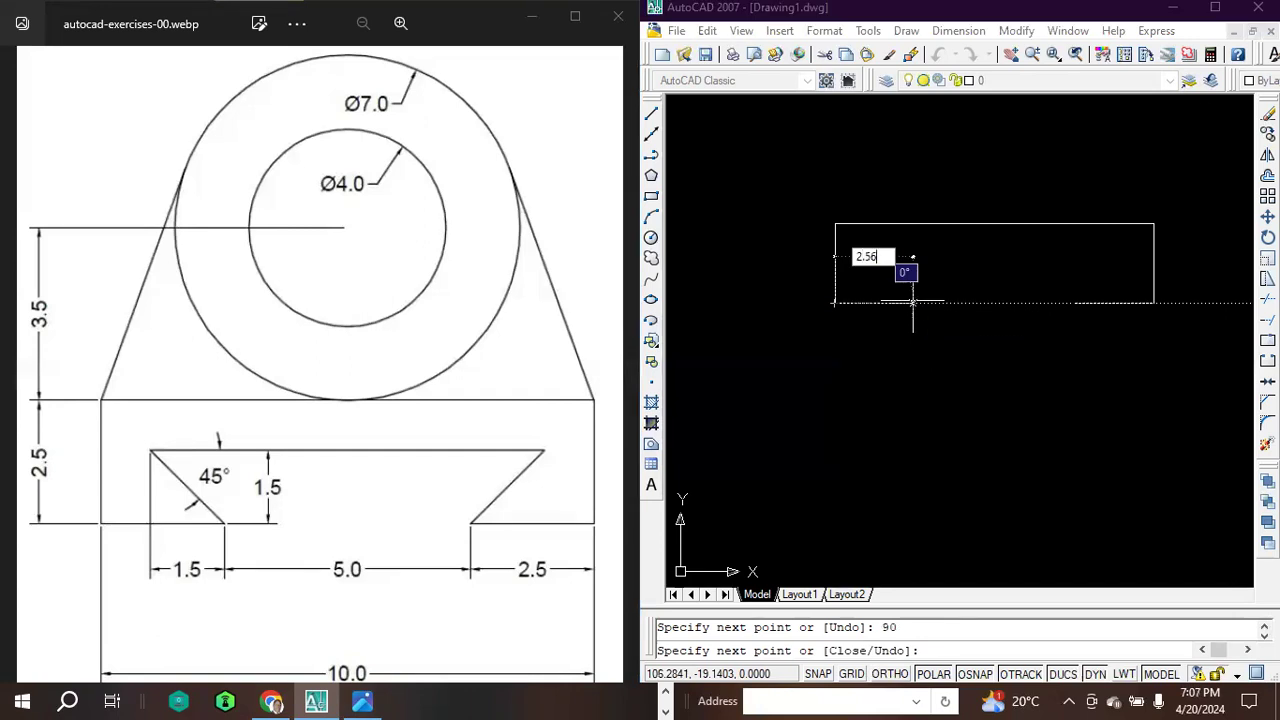
pyautogui.write('.5')
pyautogui.press('Tab')
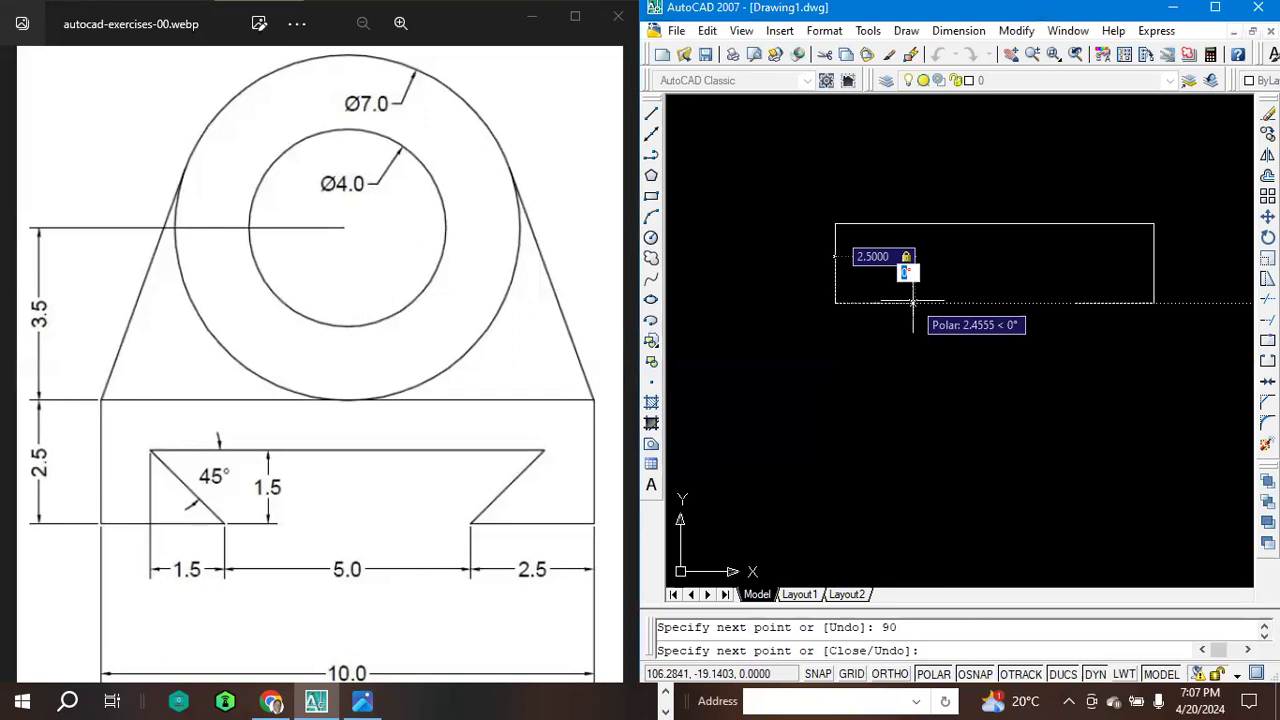
pyautogui.write('0')
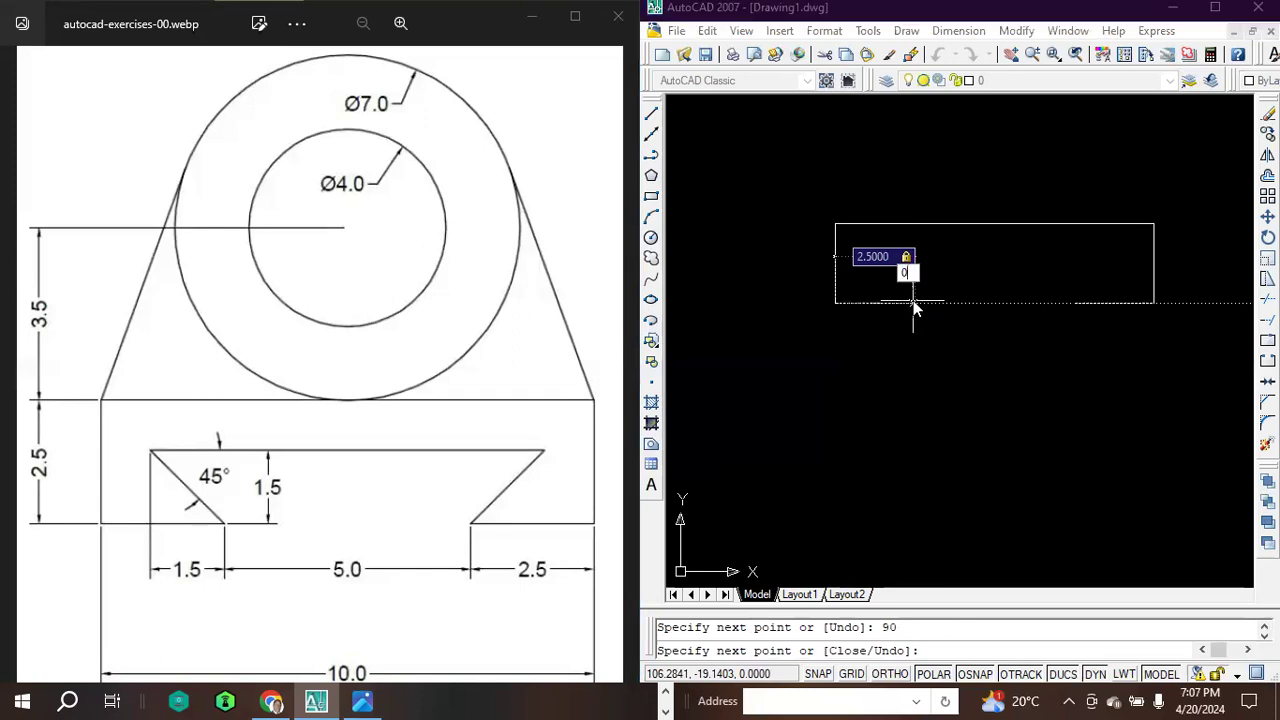
pyautogui.press('Return')
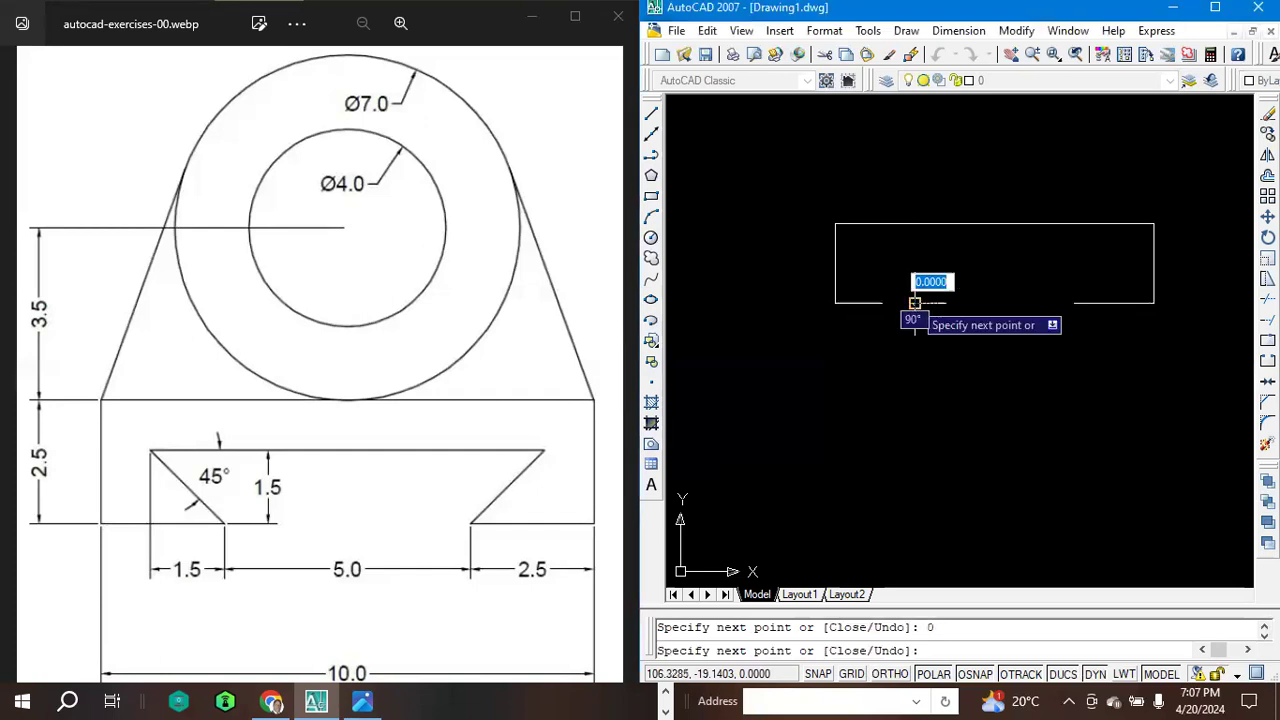
pyautogui.press('Escape')
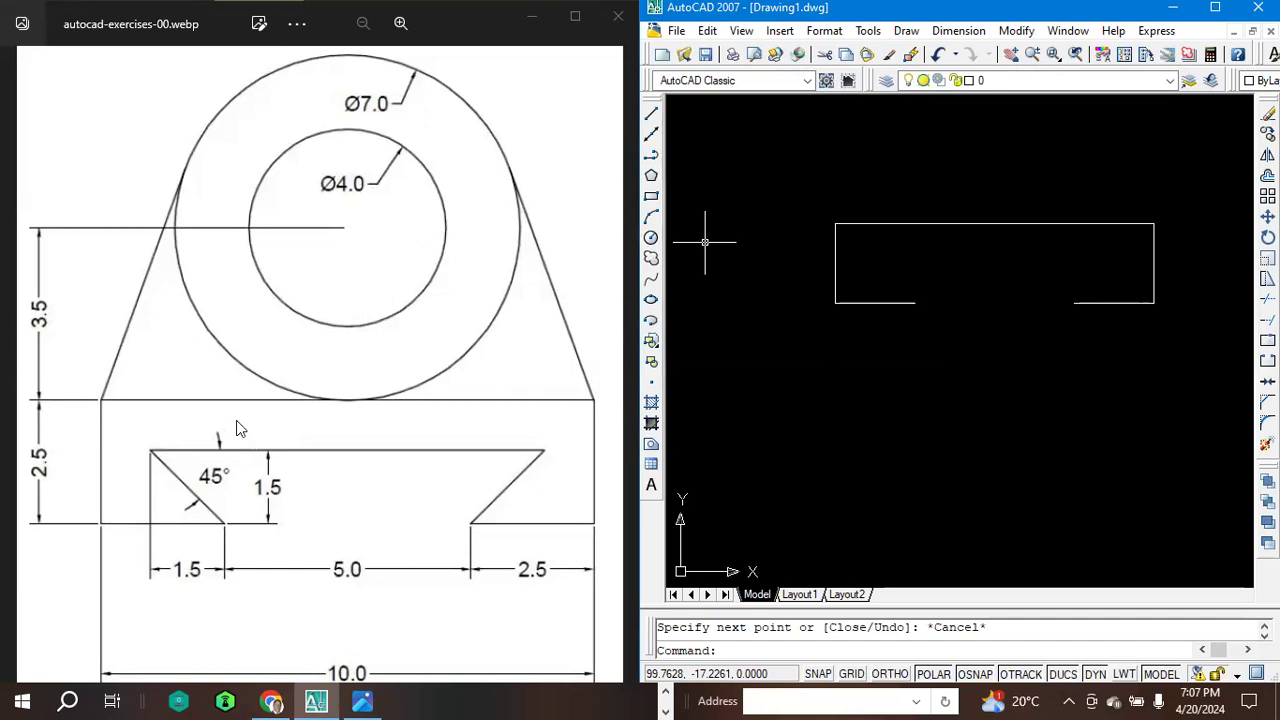
# Draw the 1.5-unit left dovetail side at 135° from the bottom-left edge's end.
pyautogui.click(651, 115)
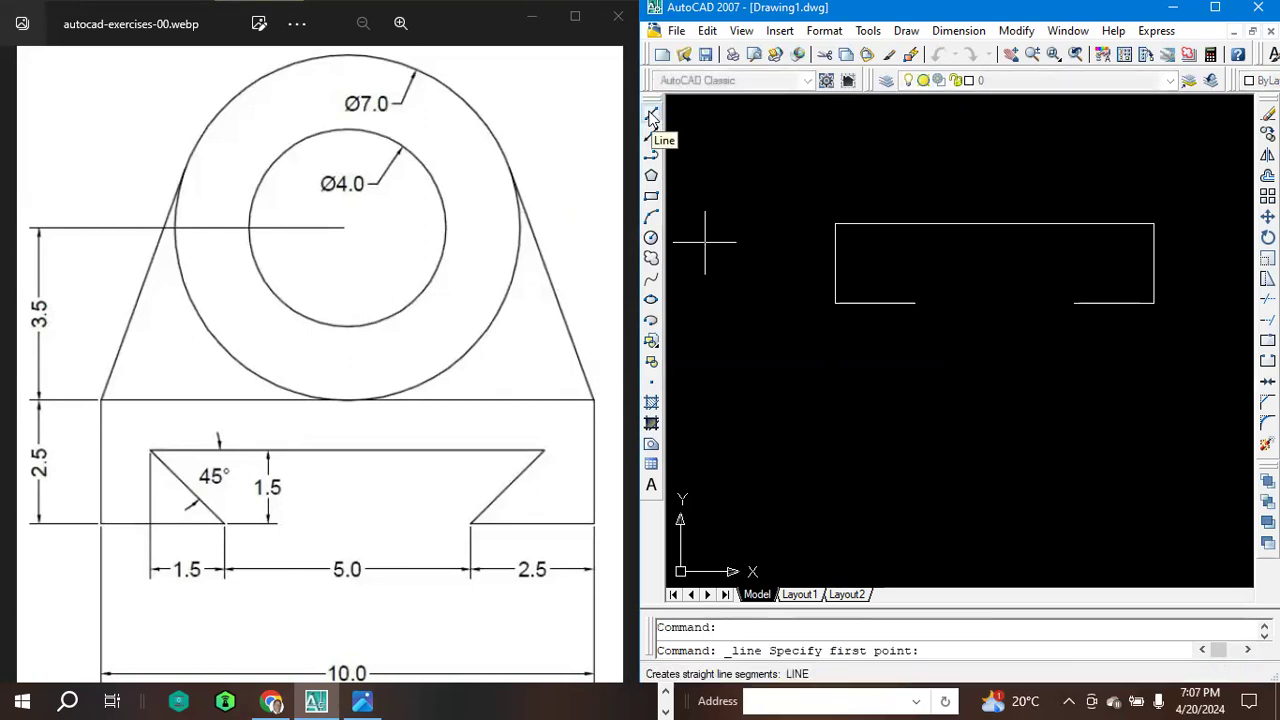
pyautogui.click(914, 302)
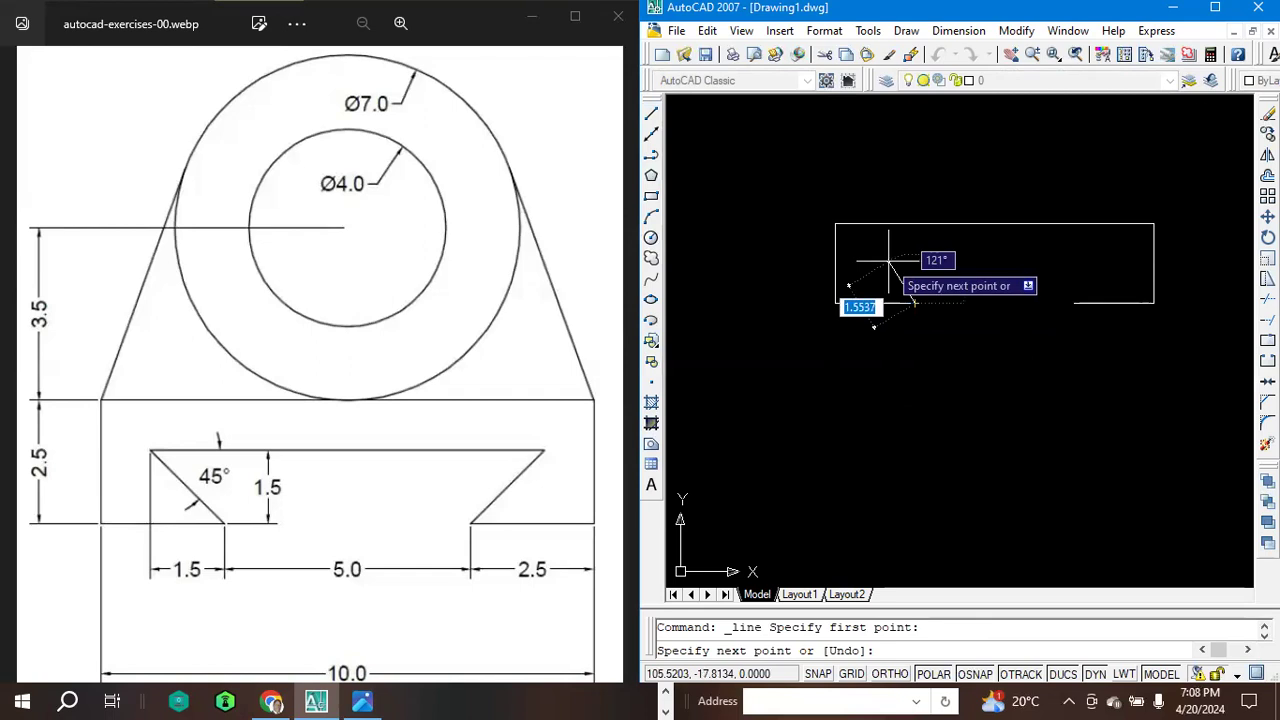
pyautogui.write('1')
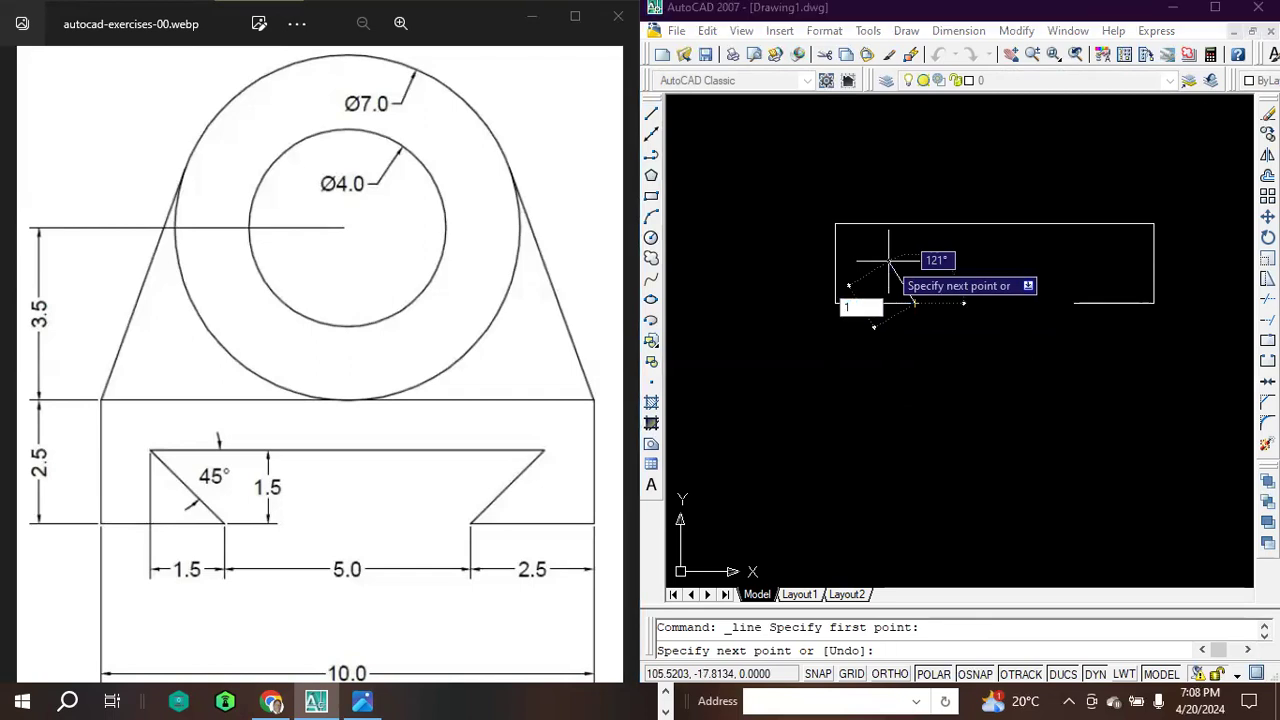
pyautogui.write('.5')
pyautogui.press('Tab')
pyautogui.write('135')
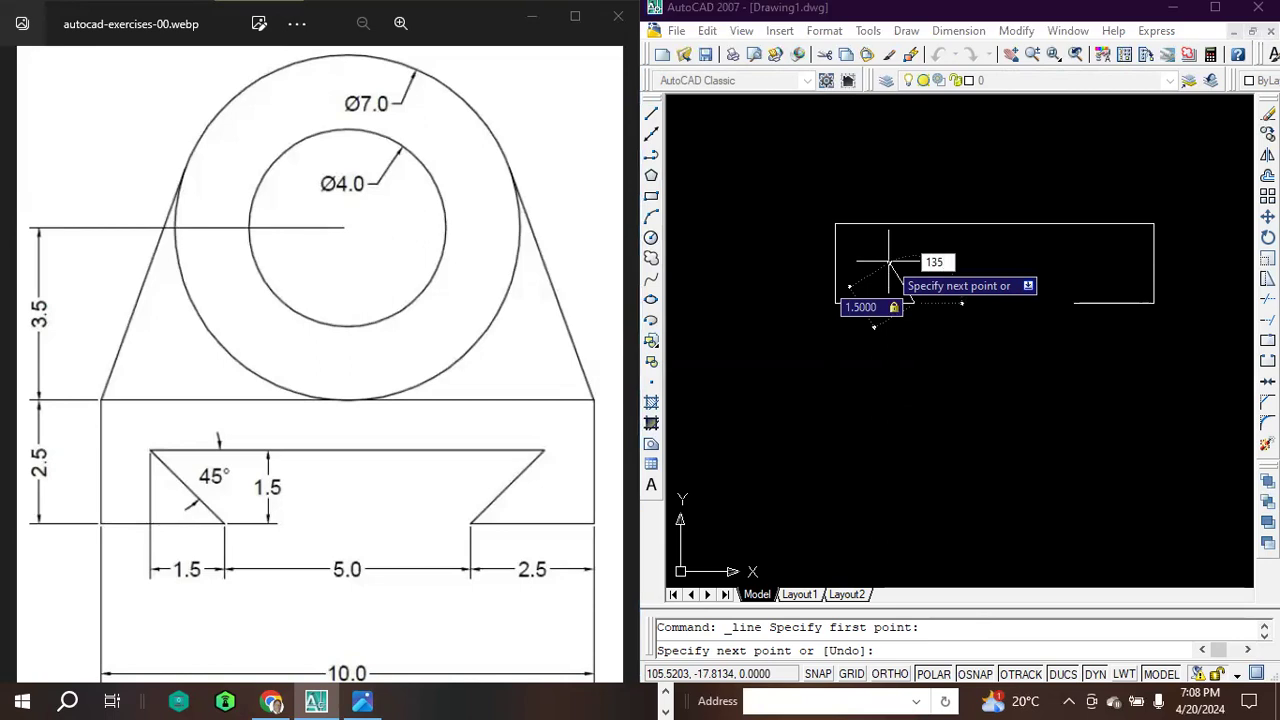
pyautogui.press('Return')
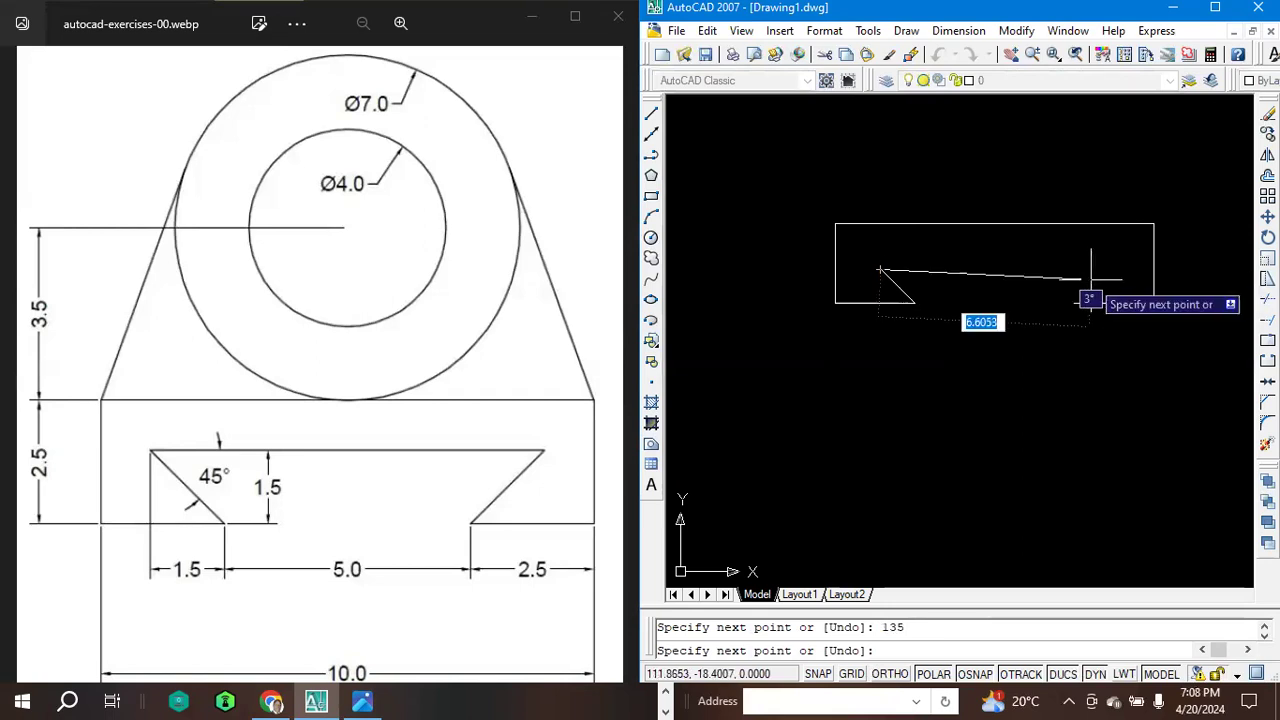
pyautogui.press('Escape')
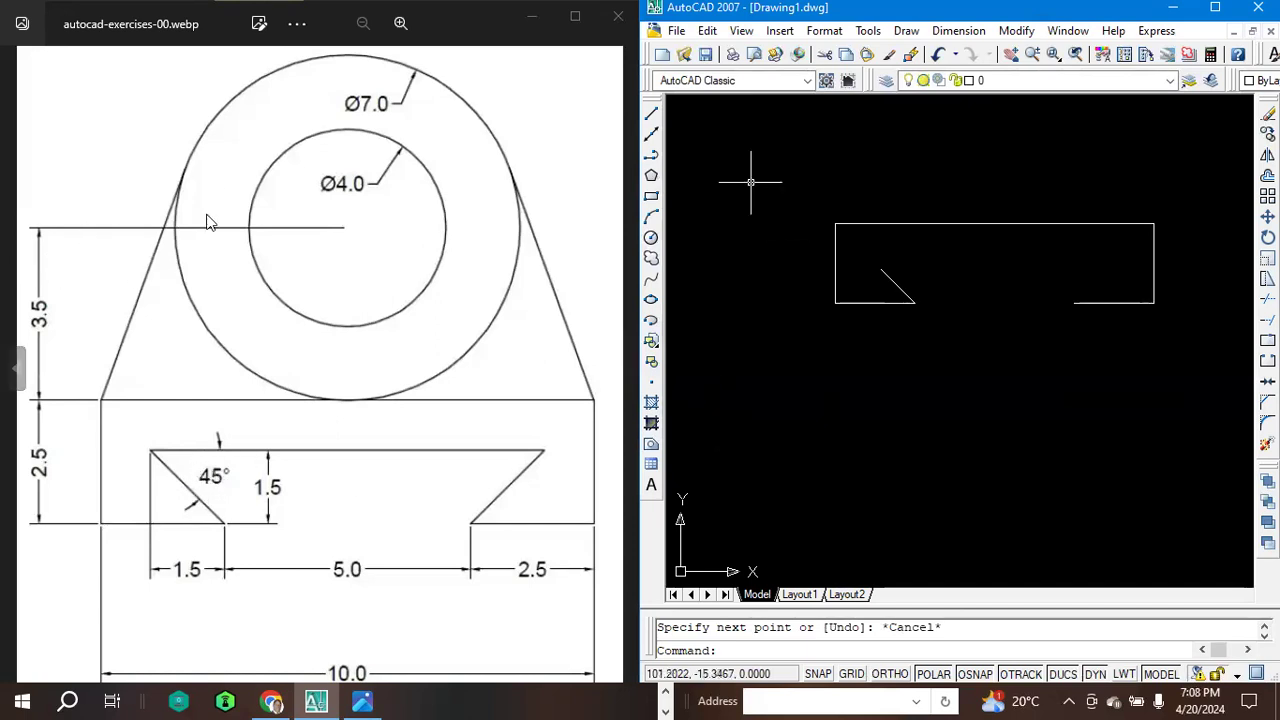
# Draw the 1.5-unit right dovetail side at 45° from the bottom-right edge's inner end.
pyautogui.click(651, 114)
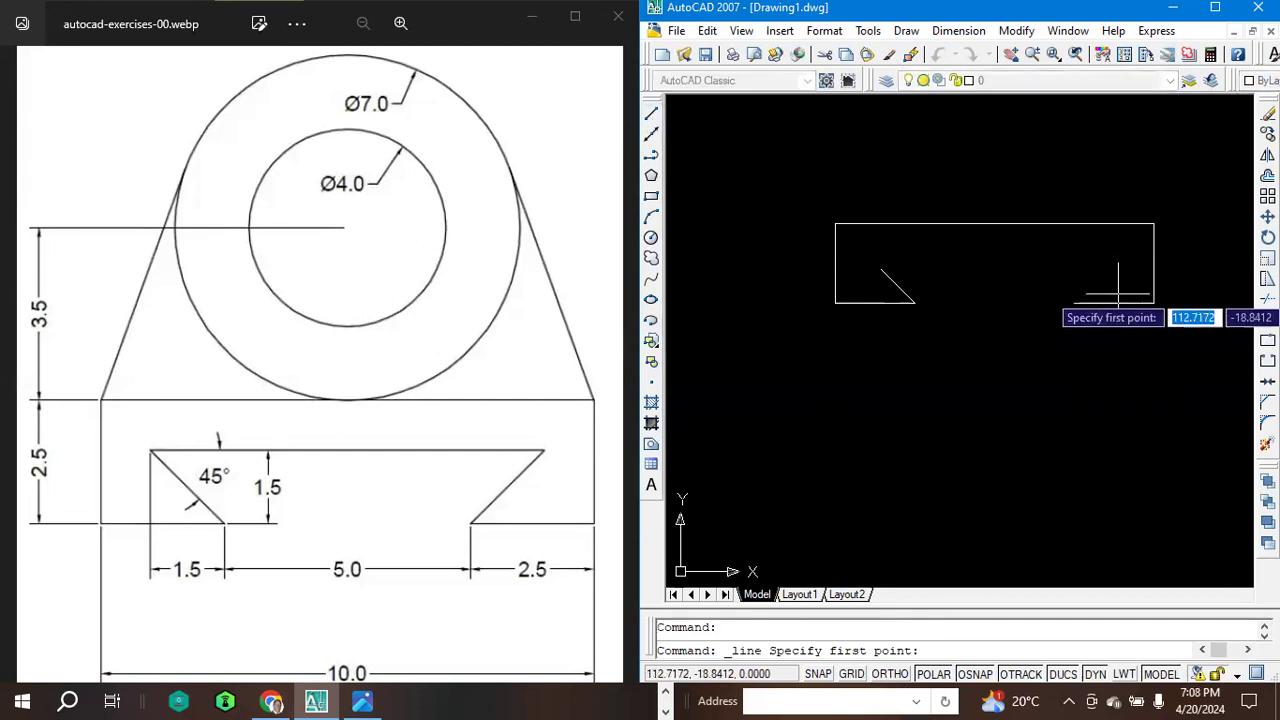
pyautogui.click(1074, 303)
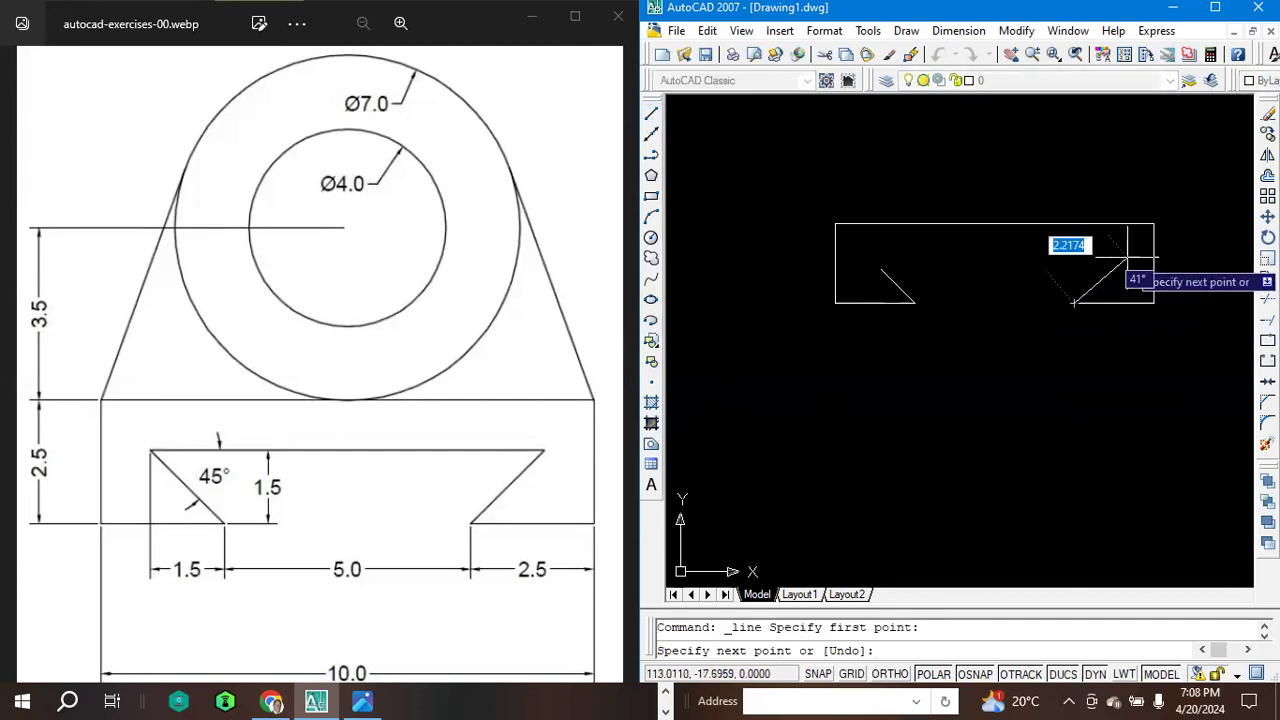
pyautogui.write('1.5')
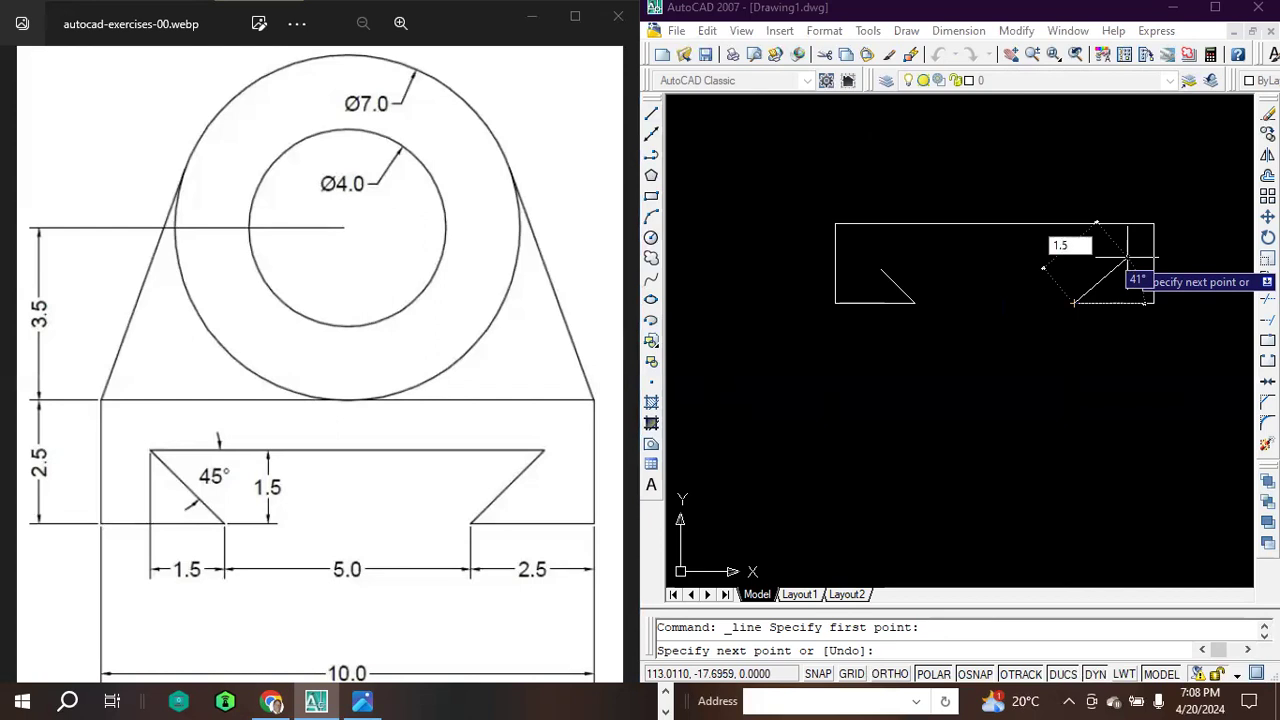
pyautogui.press('Tab')
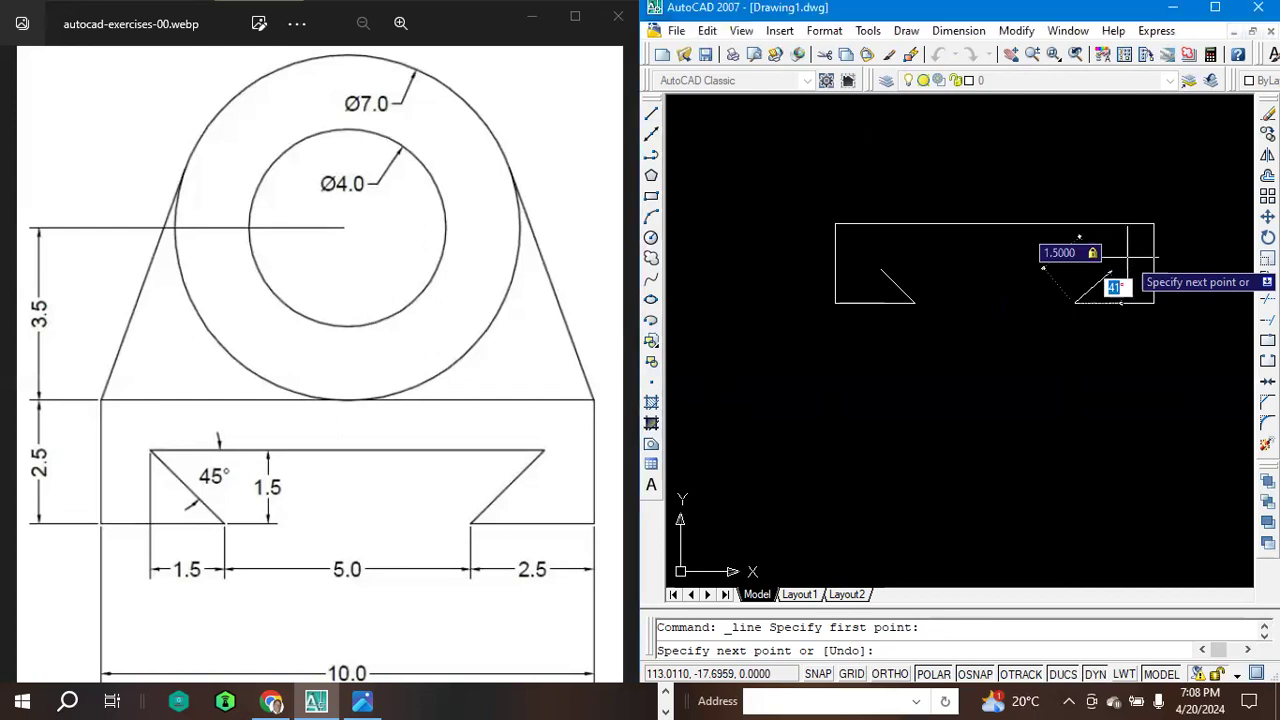
pyautogui.write('45')
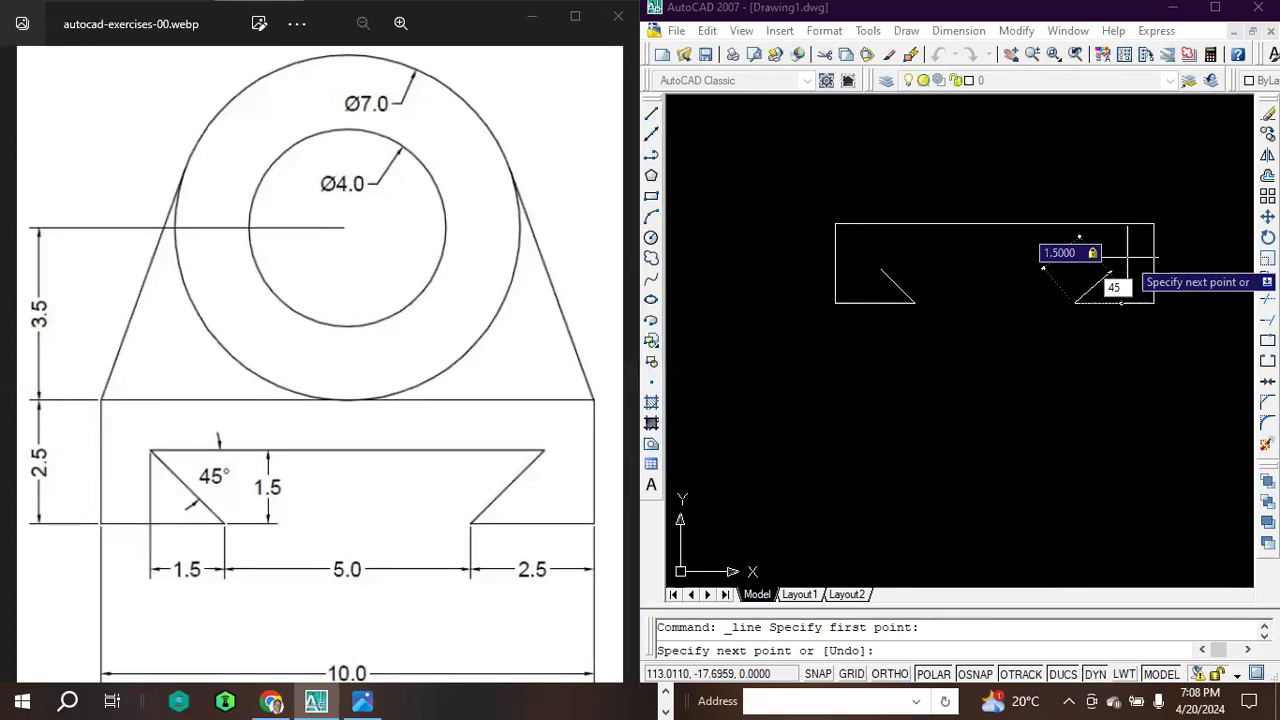
pyautogui.press('Return')
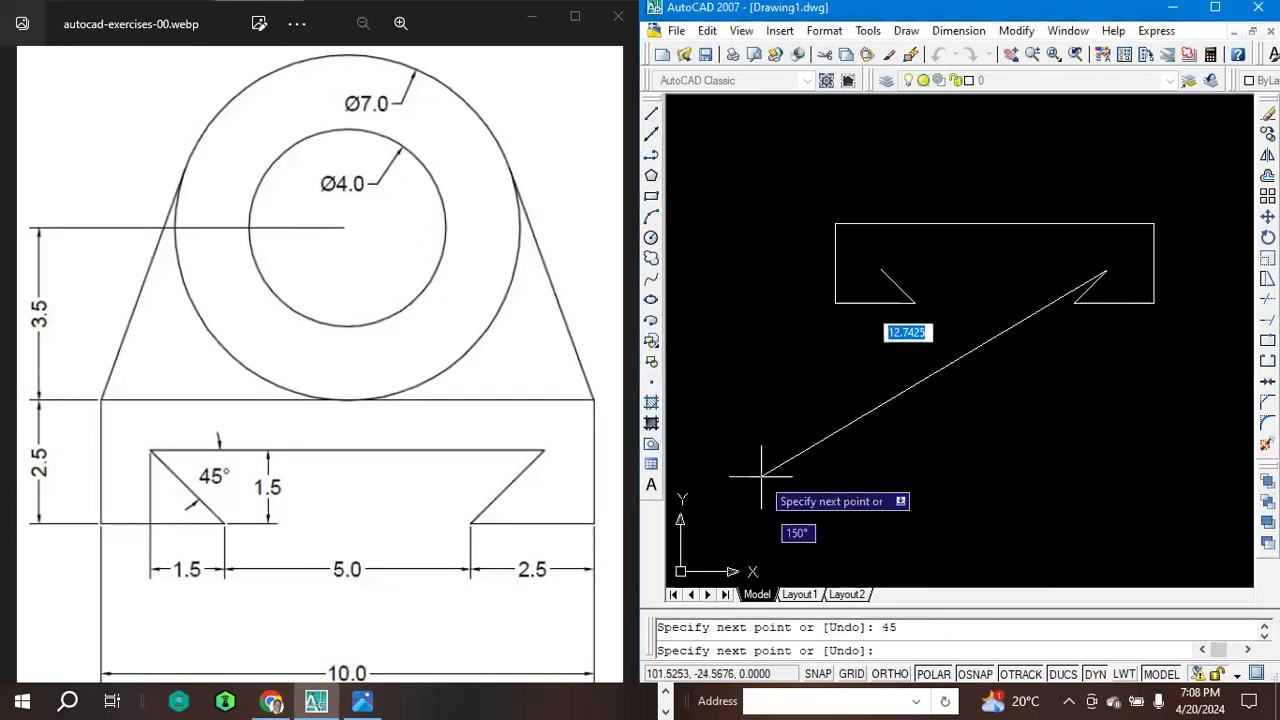
pyautogui.press('Escape')
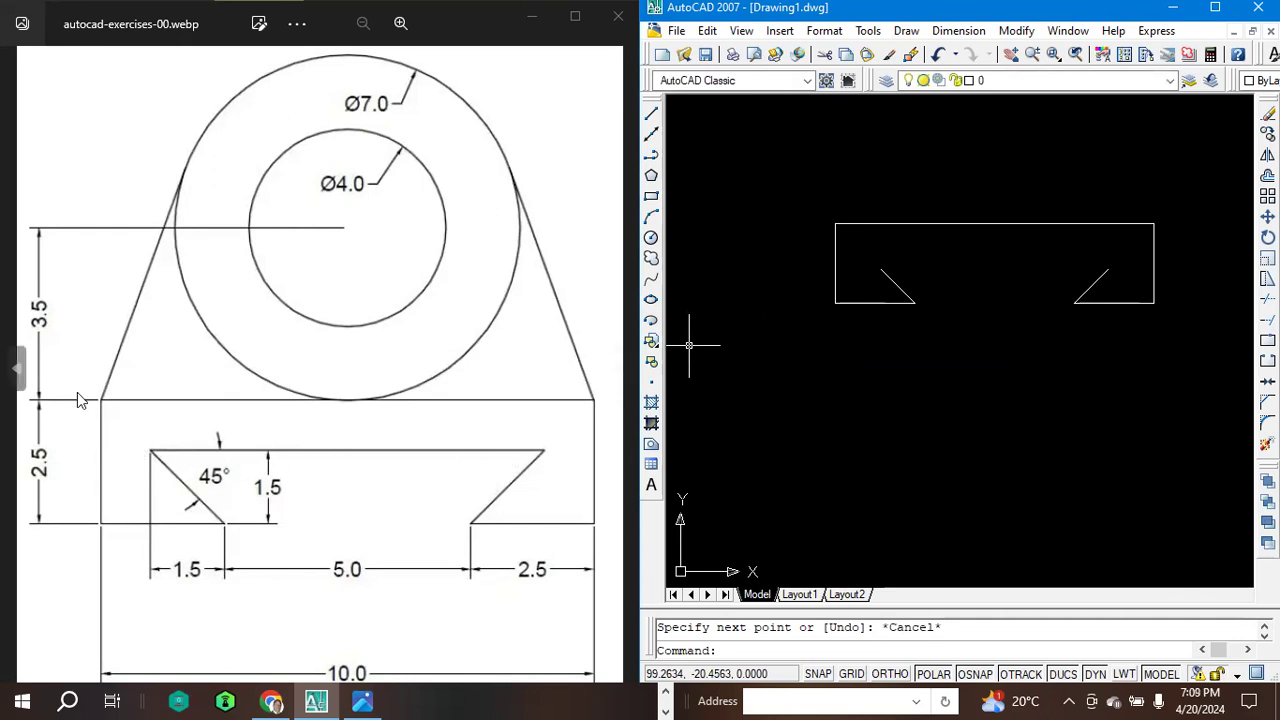
# Draw a horizontal line joining the top endpoints of the two slanted sides.
pyautogui.click(651, 113)
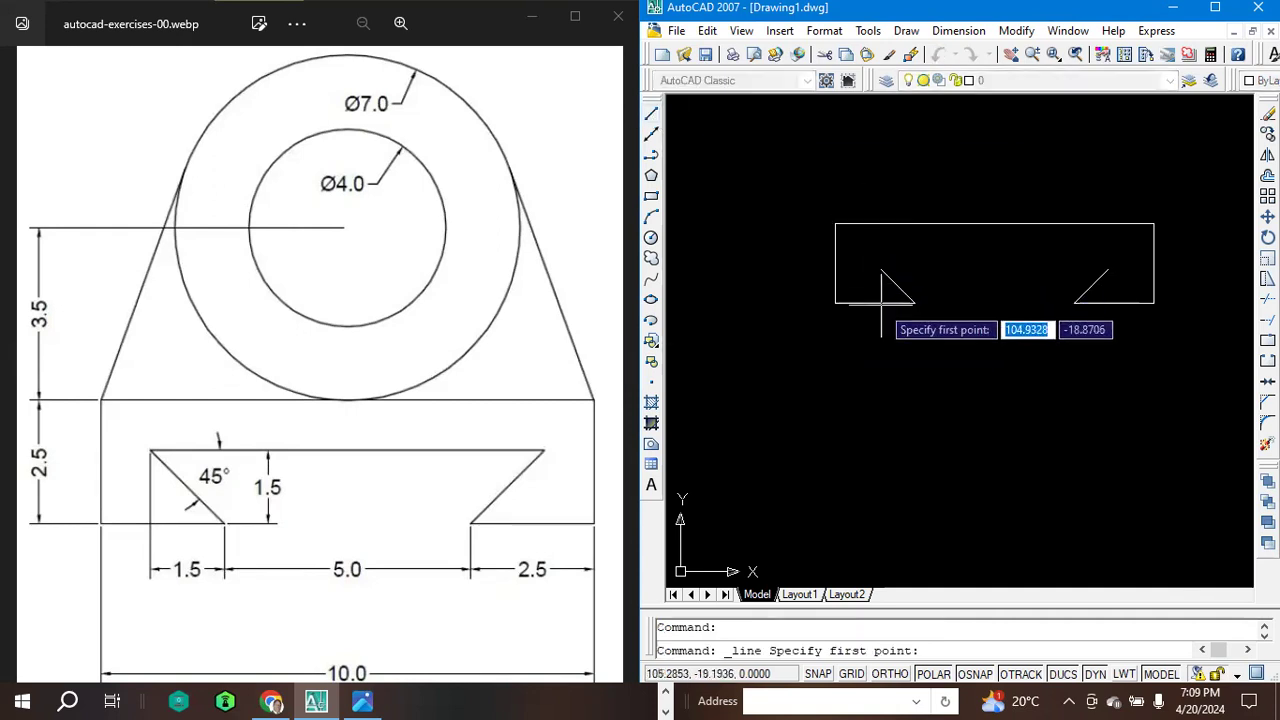
pyautogui.click(879, 269)
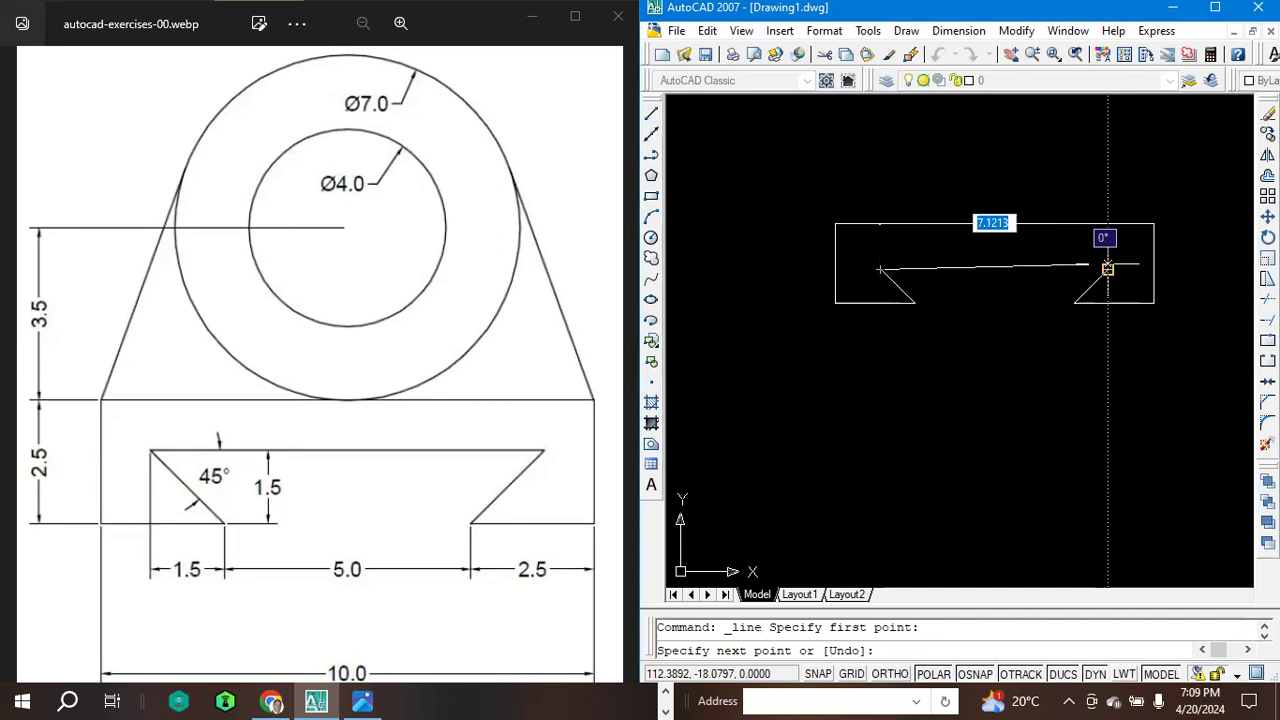
pyautogui.click(1107, 269)
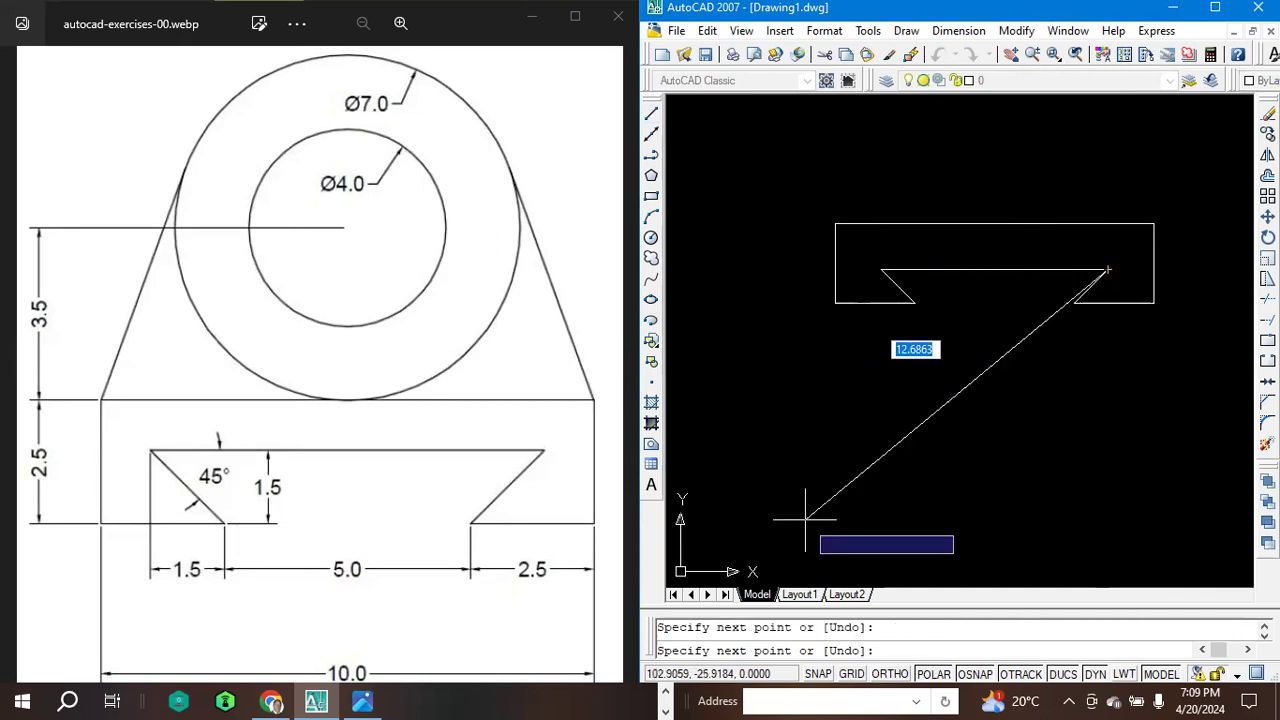
pyautogui.press('Escape')
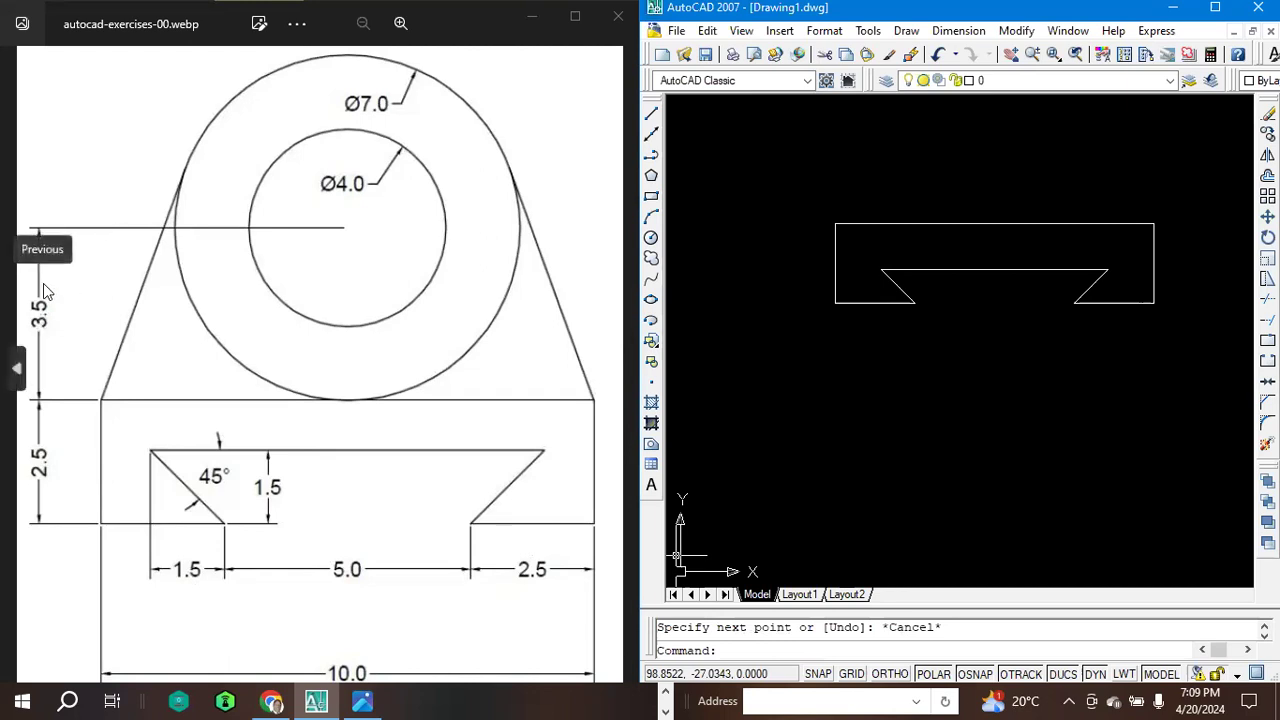
# Draw a 5.5-unit line at 0° from the top-left corner, then select all objects.
pyautogui.click(651, 113)
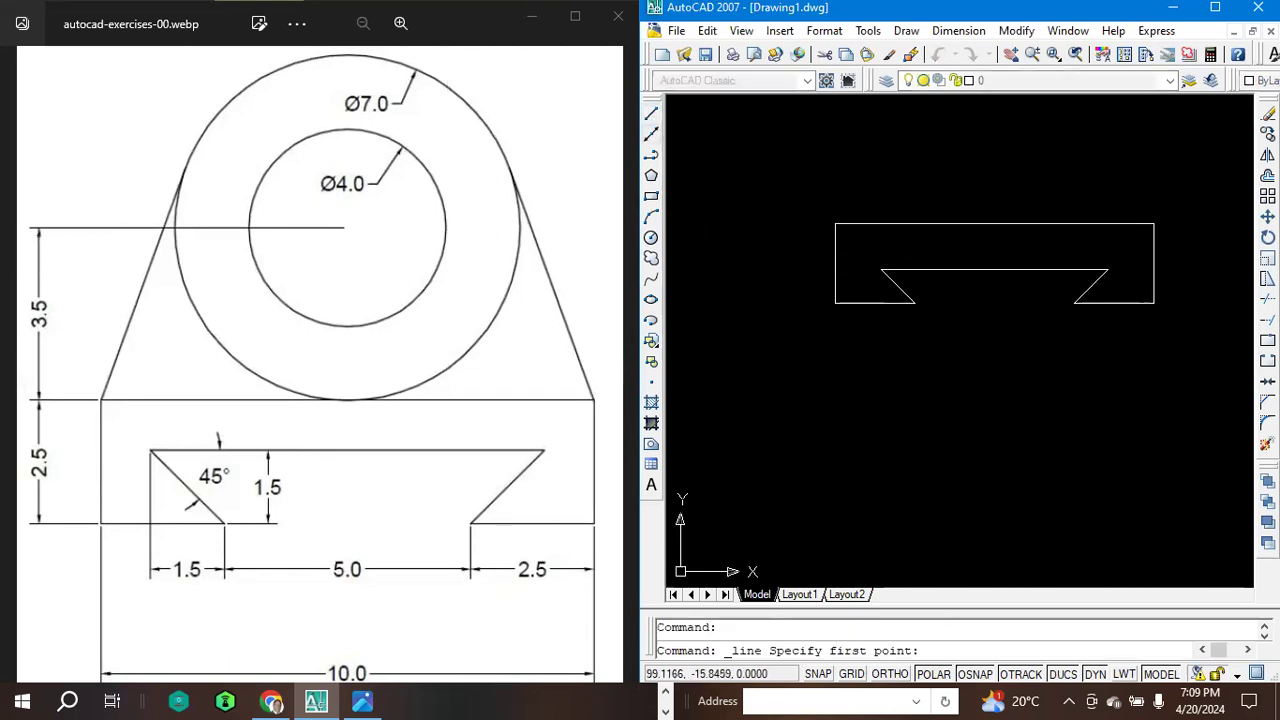
pyautogui.click(835, 224)
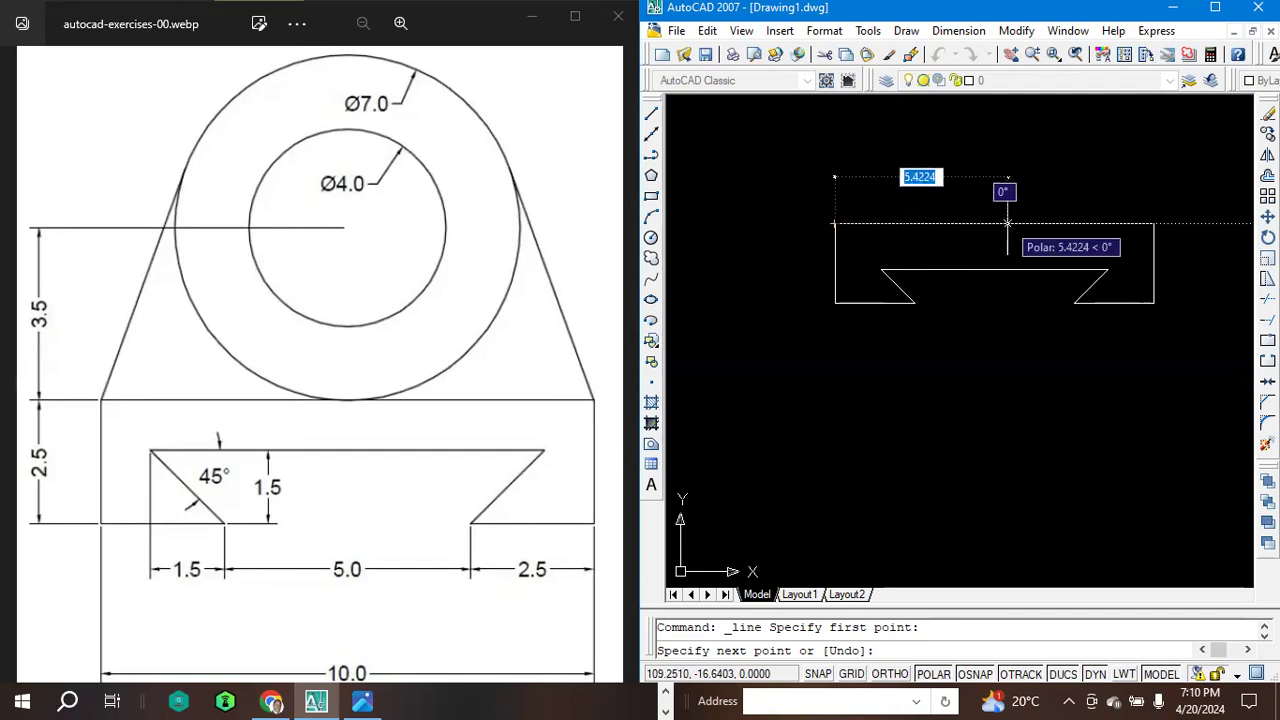
pyautogui.write('5.5')
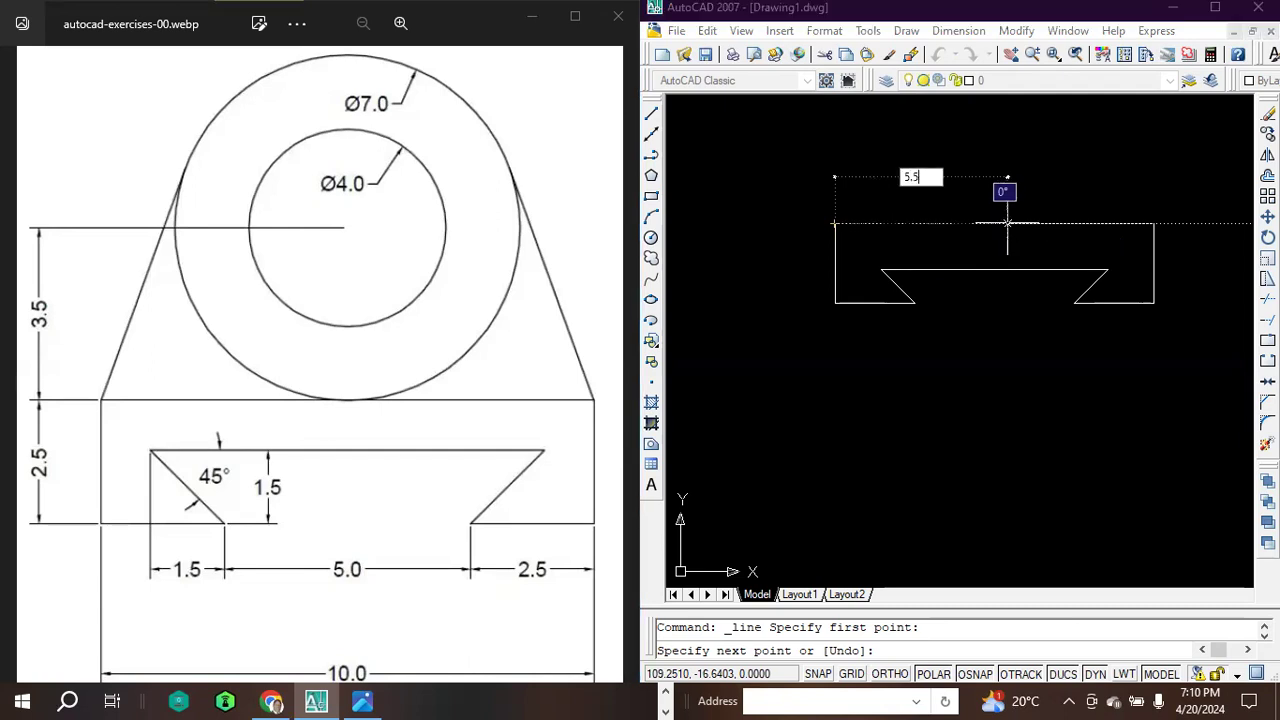
pyautogui.press('Tab')
pyautogui.write('0')
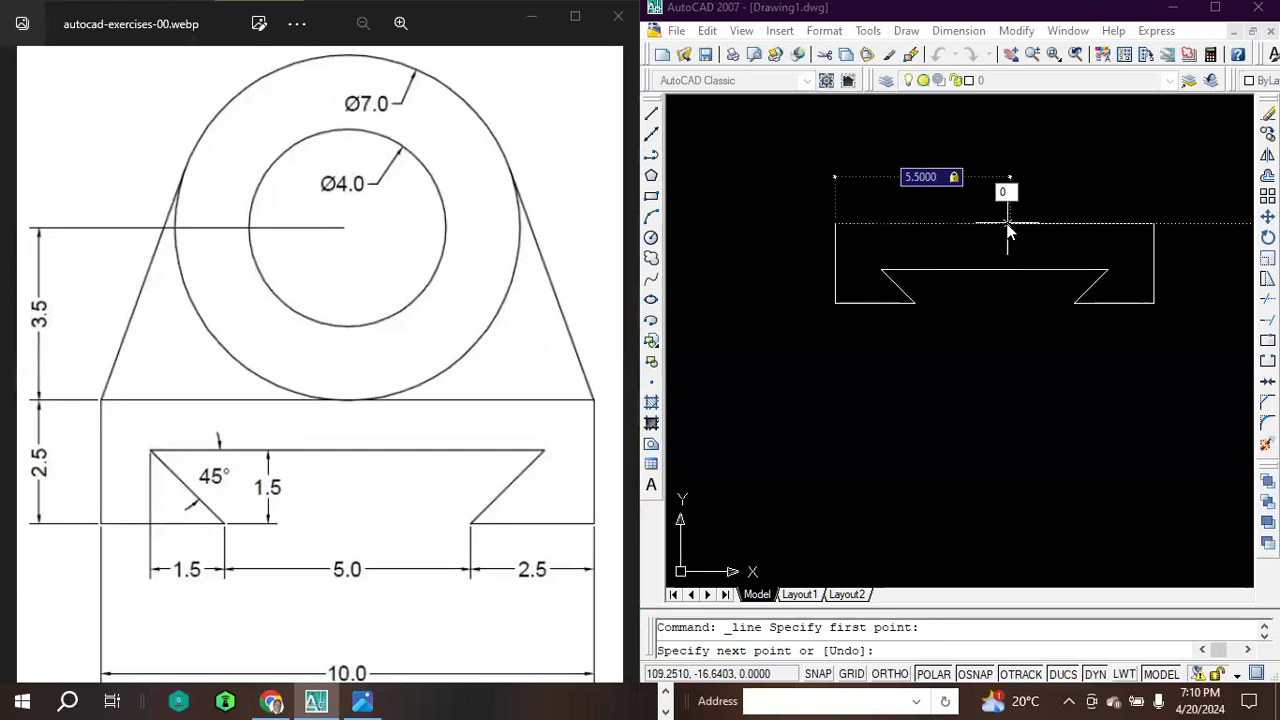
pyautogui.press('Return')
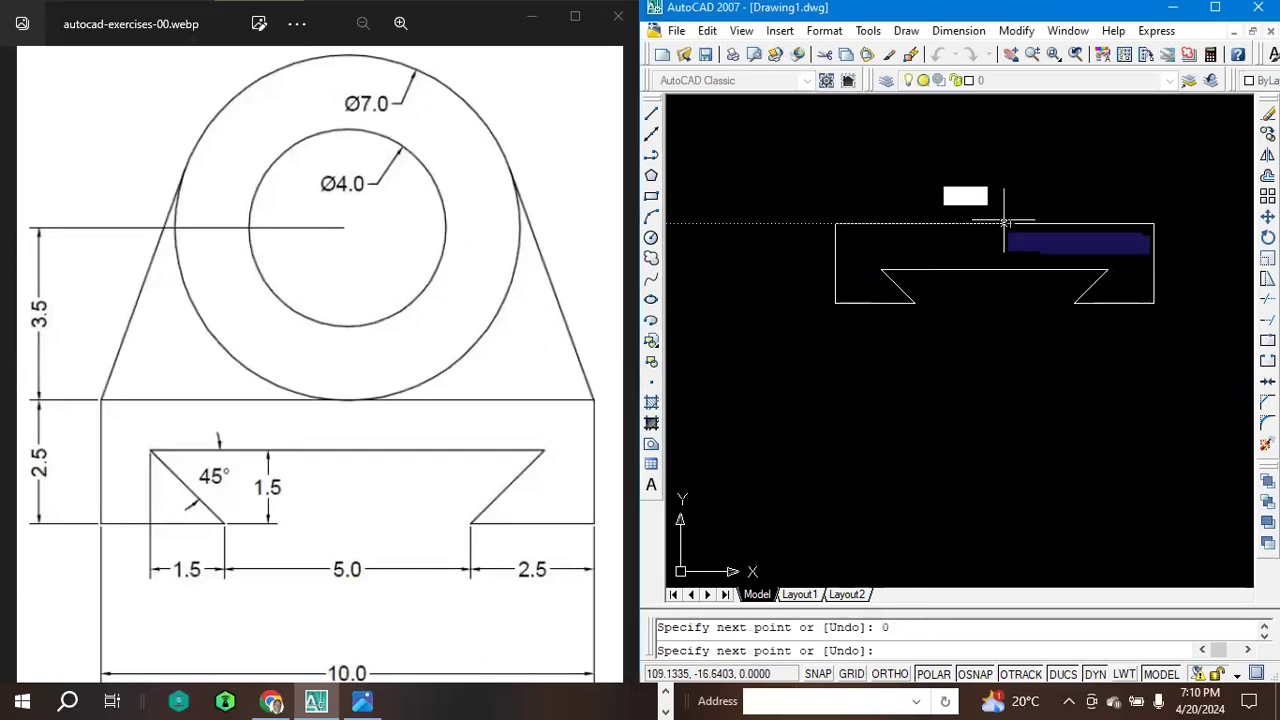
pyautogui.press('Escape')
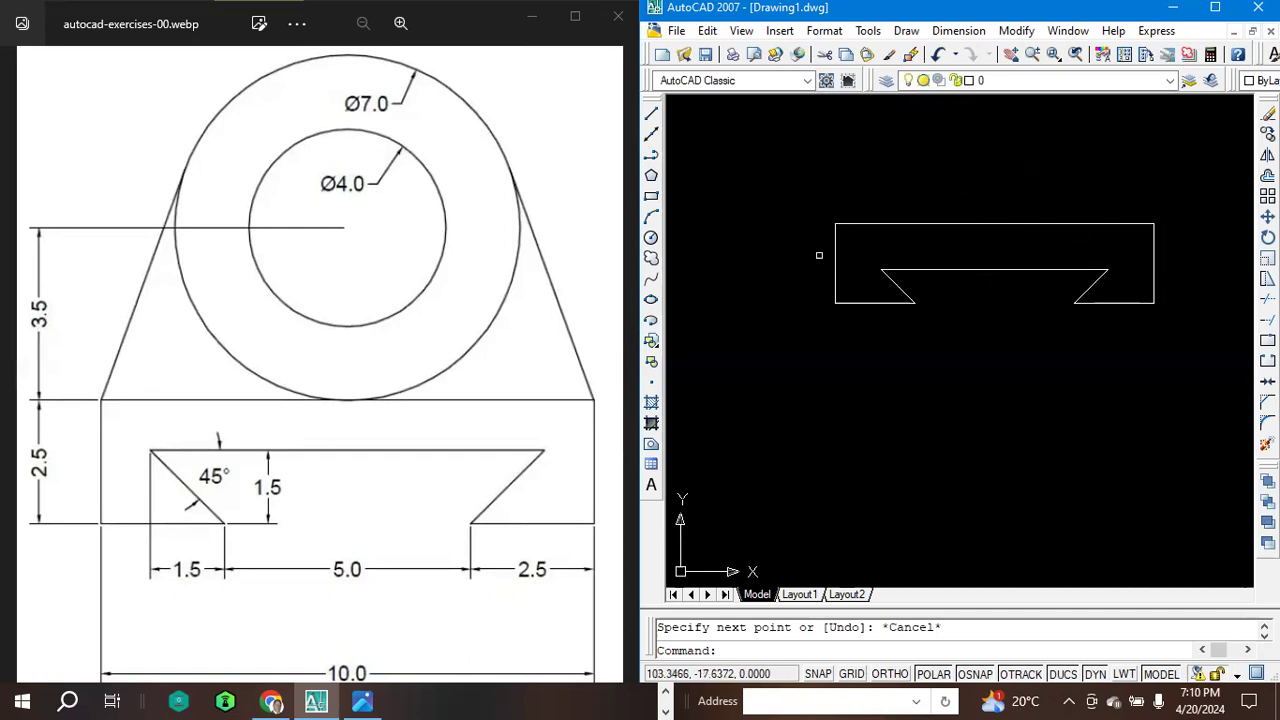
pyautogui.hotkey('ctrl', 'a')
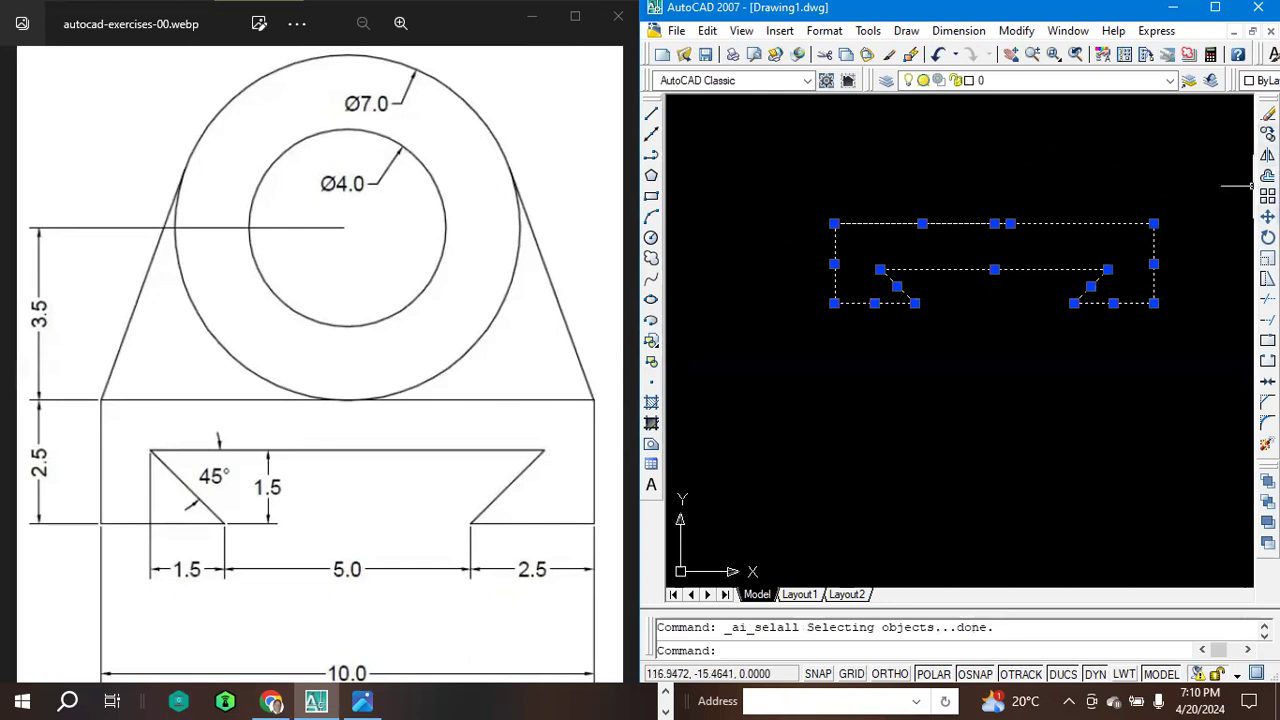
# Move the whole base lower, using its bottom-right corner as base point.
pyautogui.click(1267, 216)
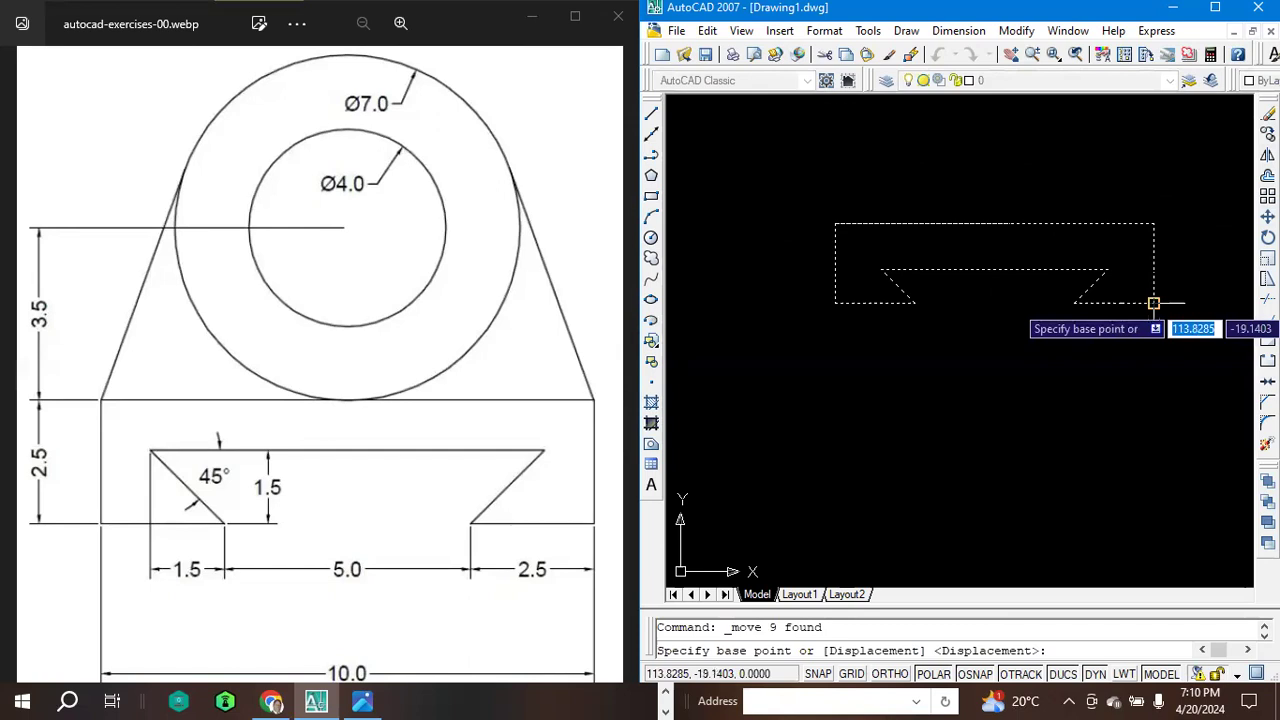
pyautogui.click(1153, 303)
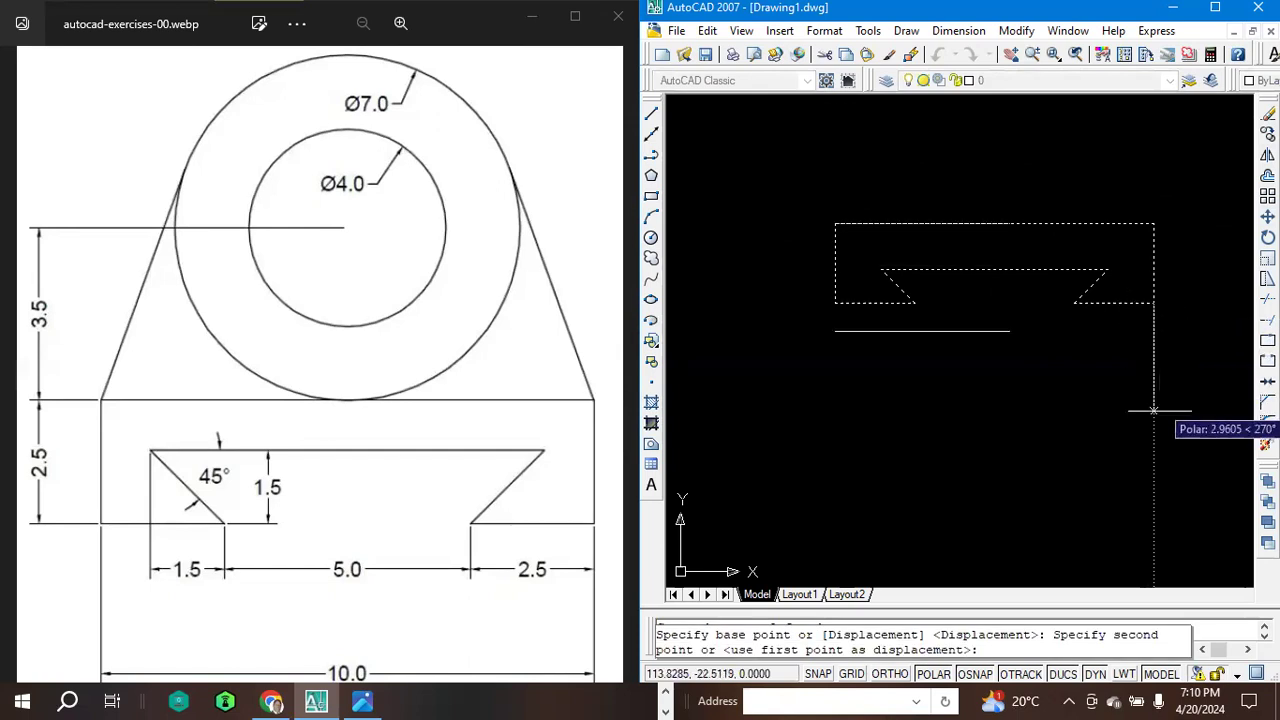
pyautogui.click(1169, 468)
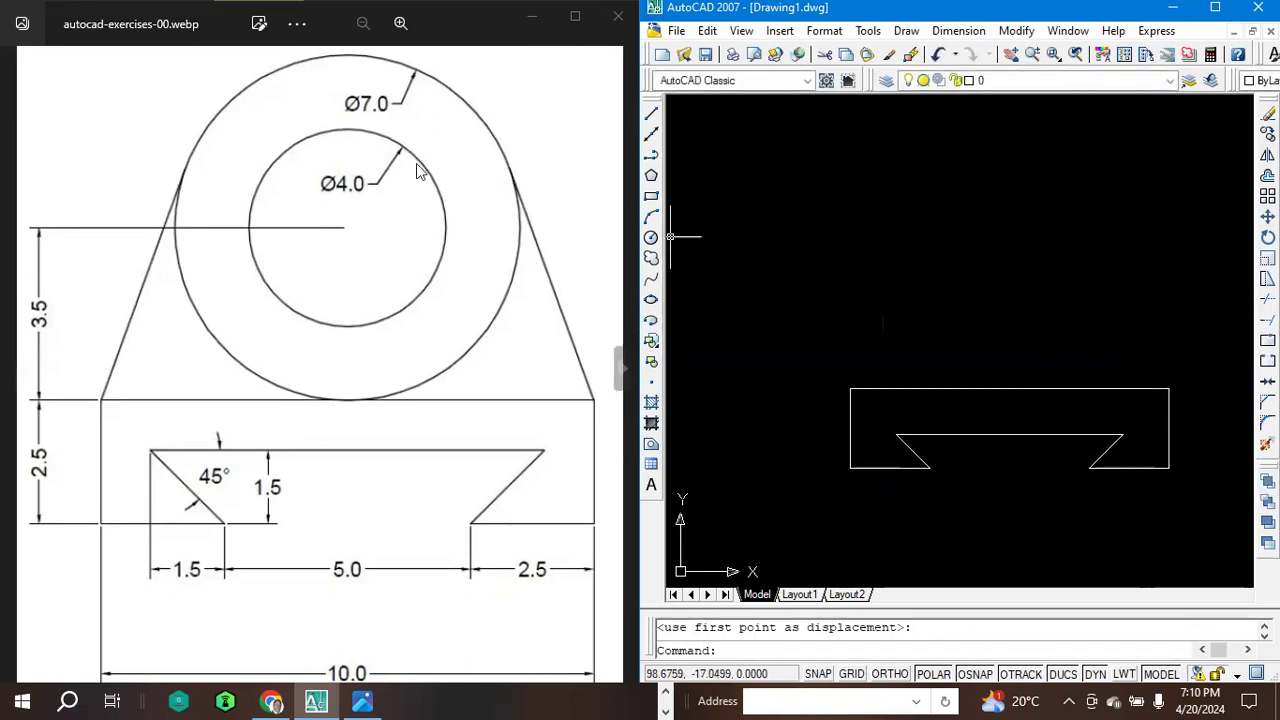
pyautogui.click(651, 117)
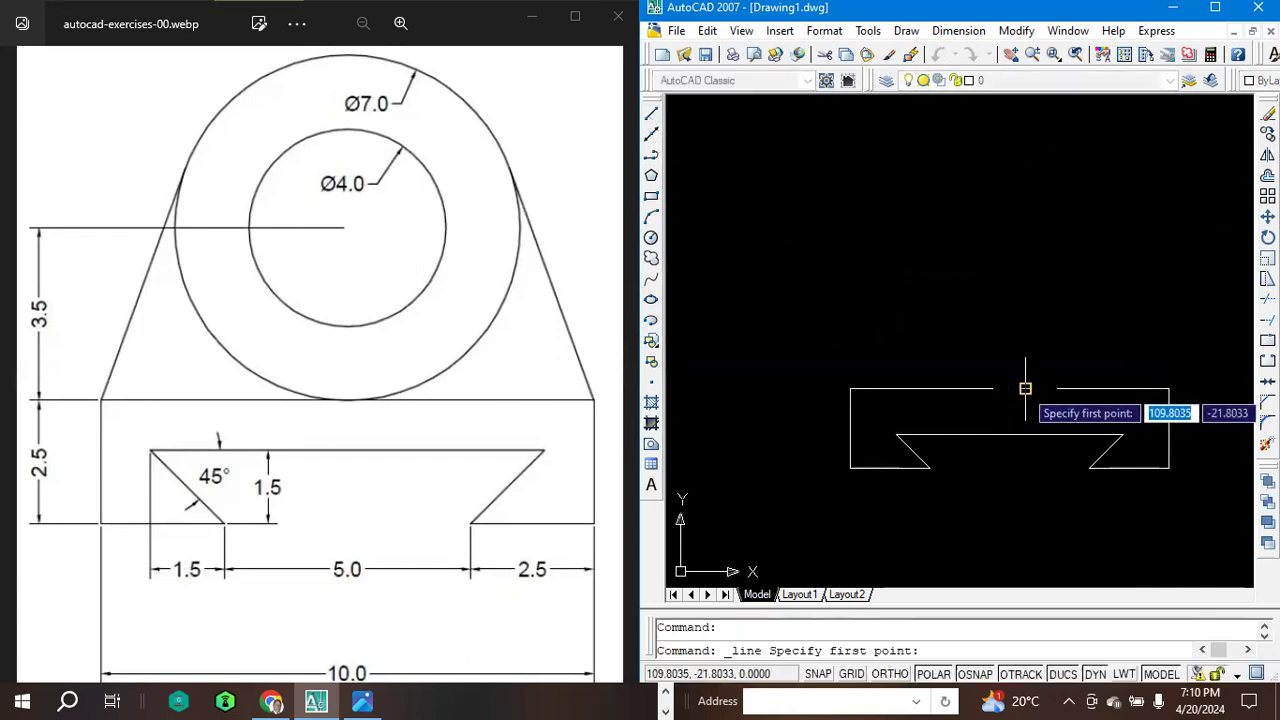
# Draw a 3.5-unit vertical line at 90° up from the 5.5 mark on the base's top edge.
pyautogui.click(1025, 388)
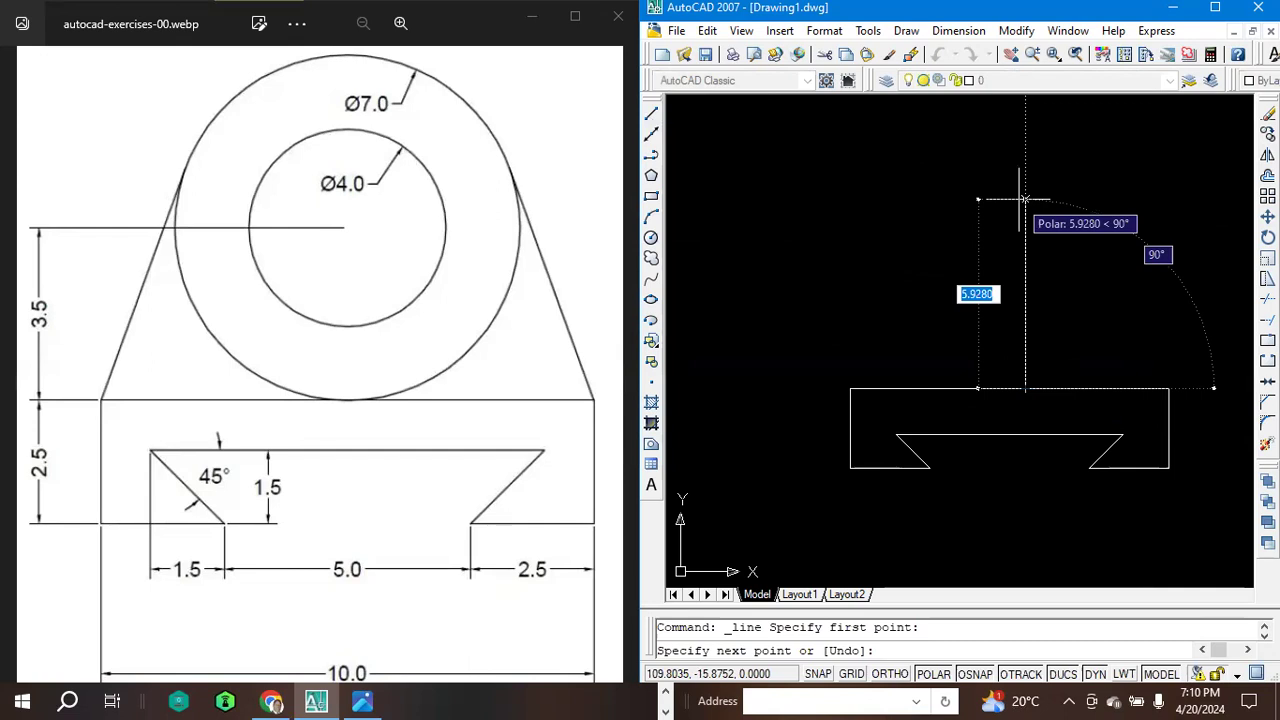
pyautogui.write('3')
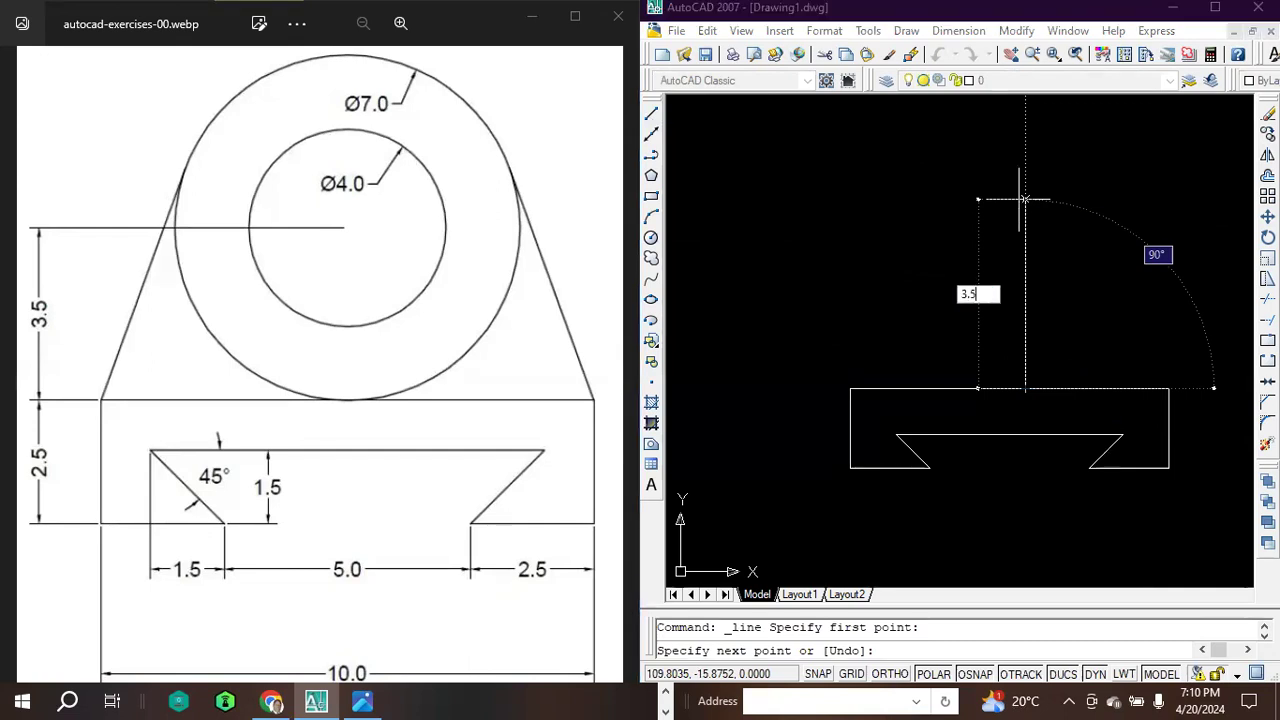
pyautogui.write('.5')
pyautogui.press('Tab')
pyautogui.write('90')
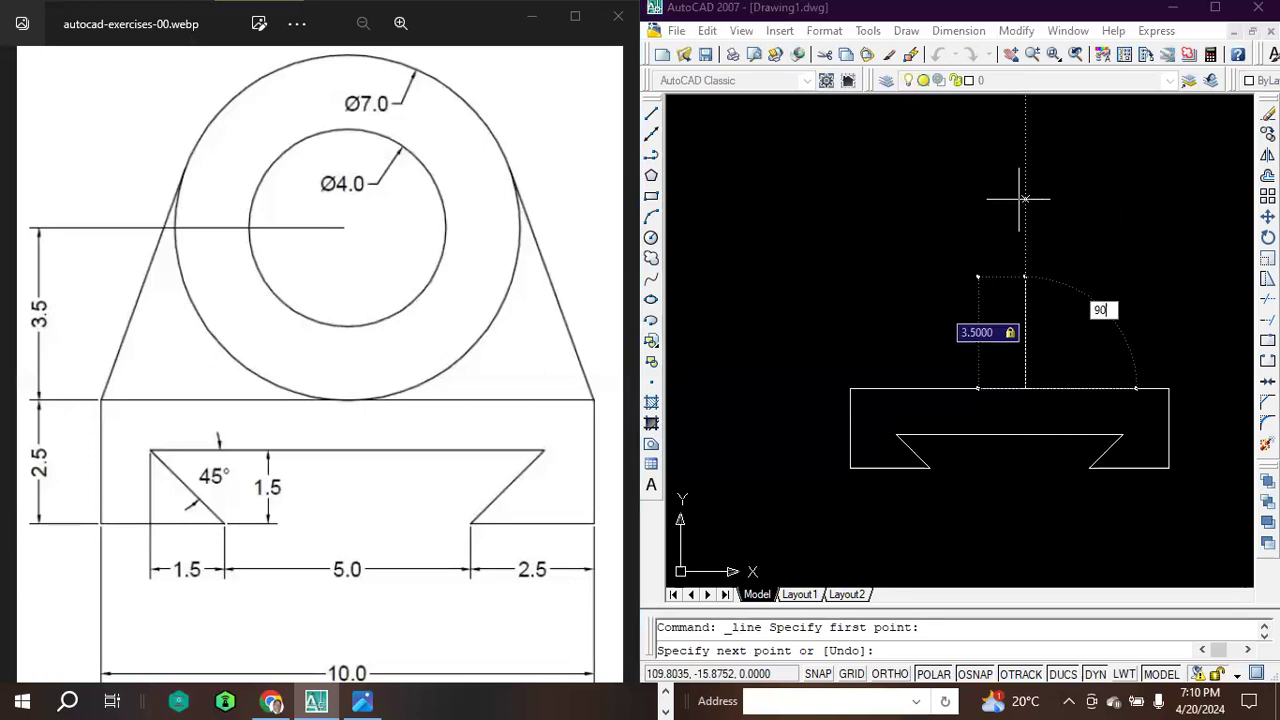
pyautogui.press('Return')
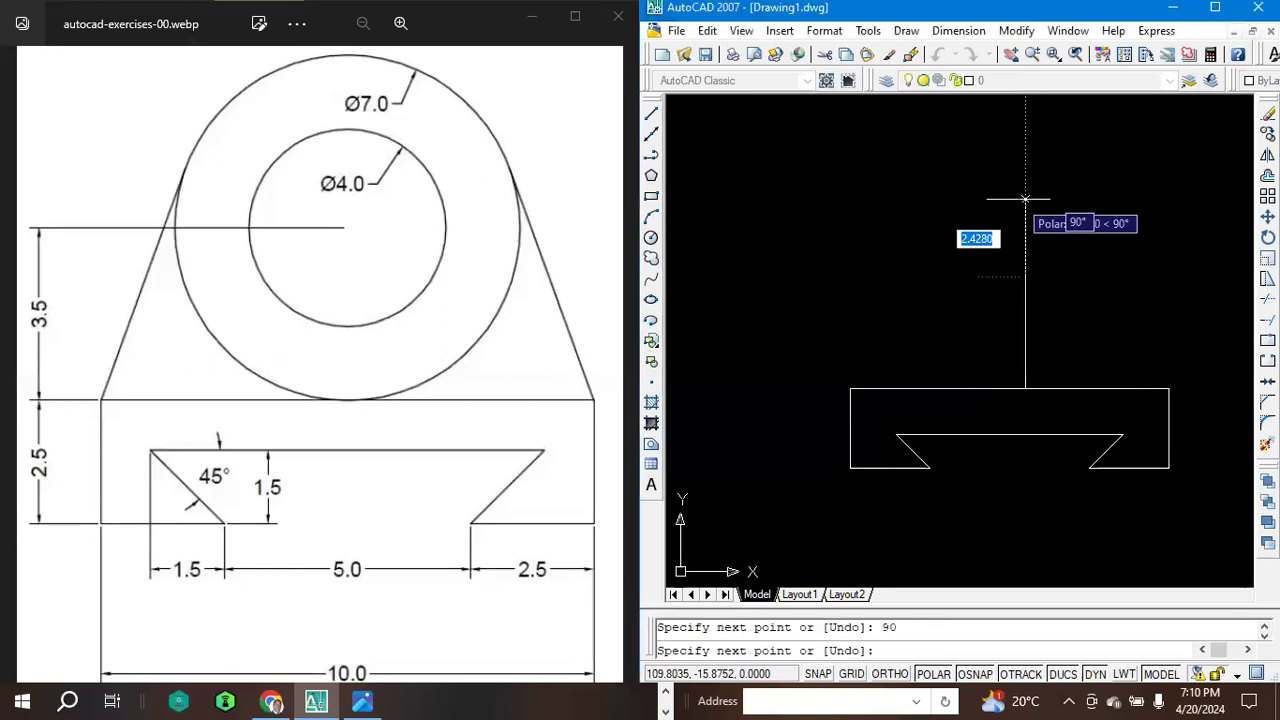
pyautogui.press('Escape')
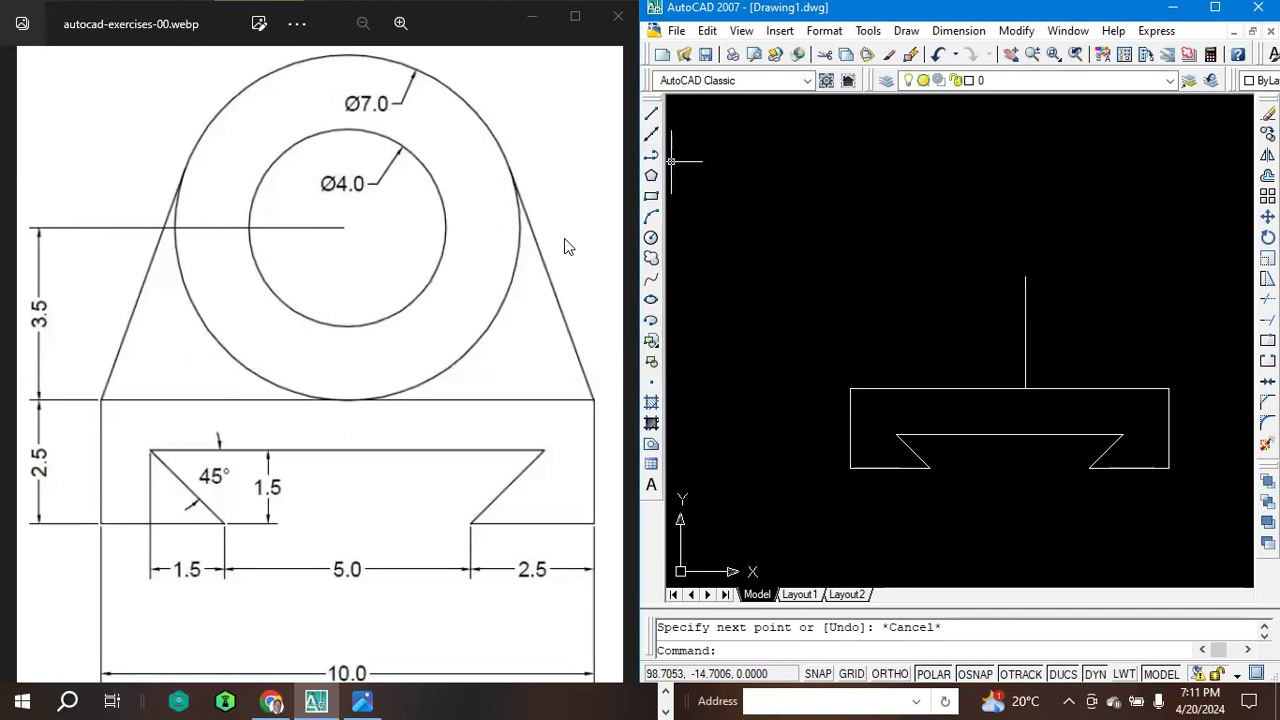
# Draw a radius-2 circle centred on the vertical line's top end, forming the Ø4.0 hole.
pyautogui.click(651, 238)
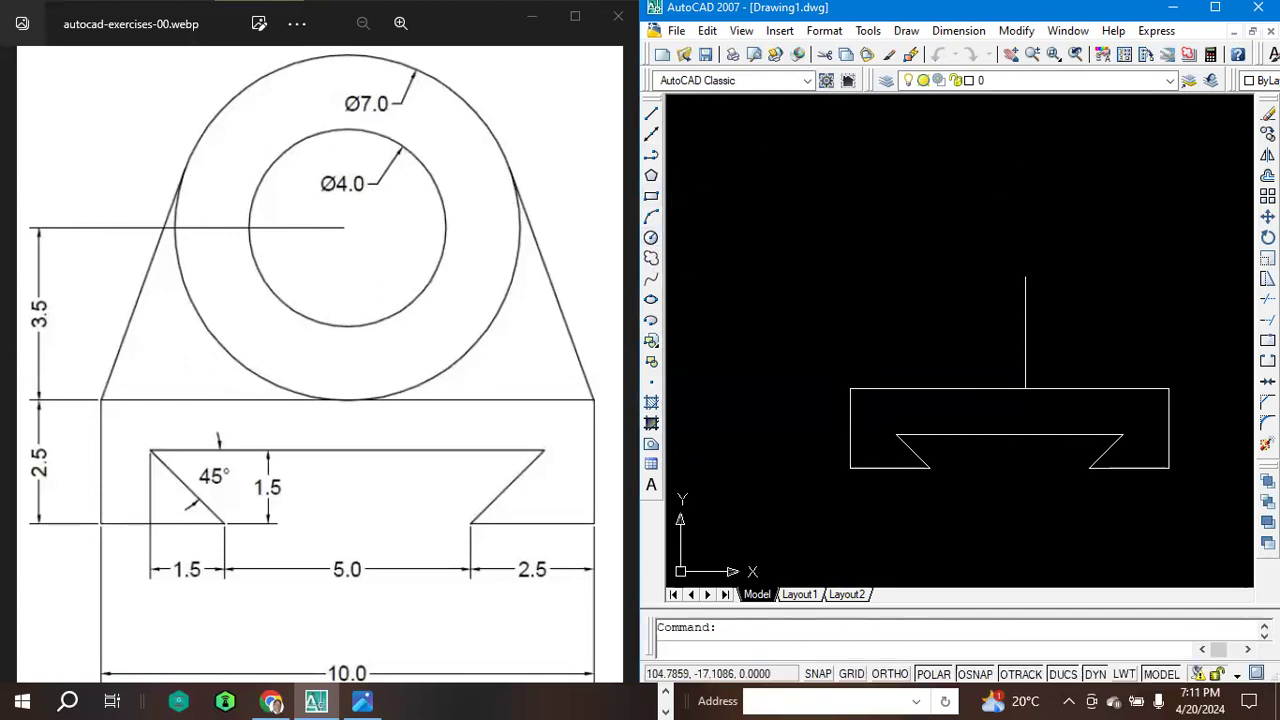
pyautogui.click(1025, 276)
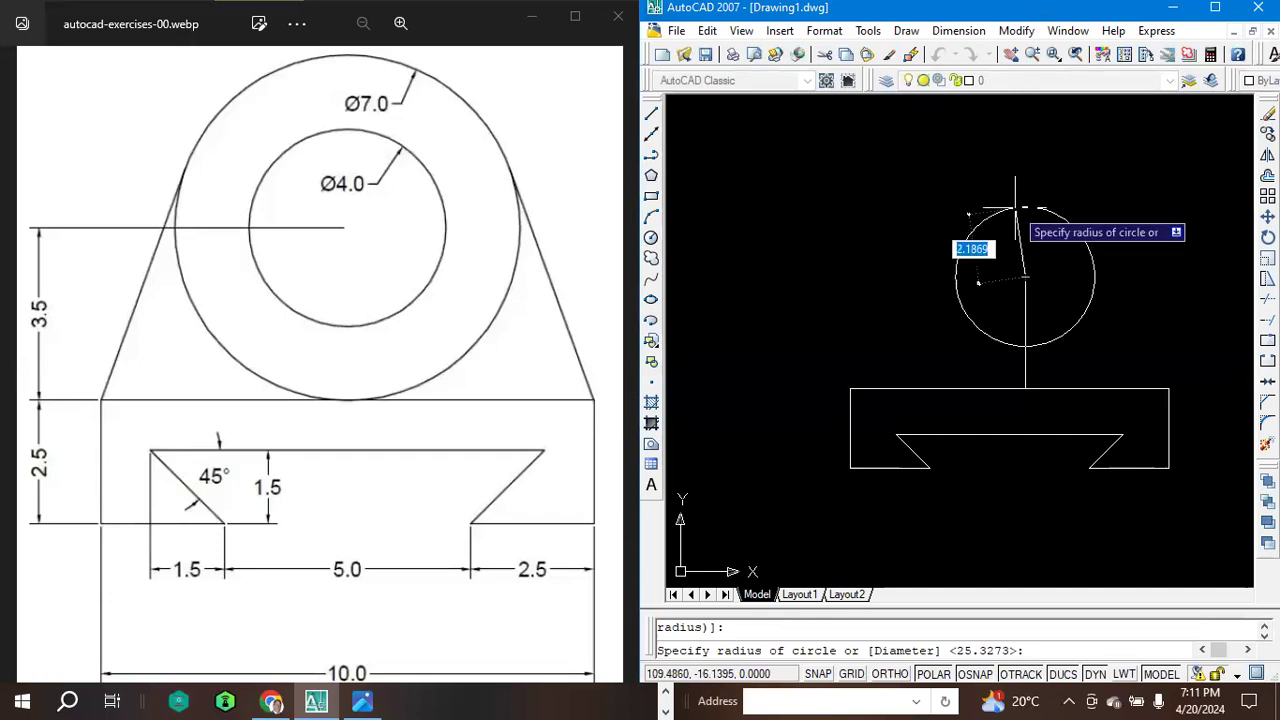
pyautogui.write('2')
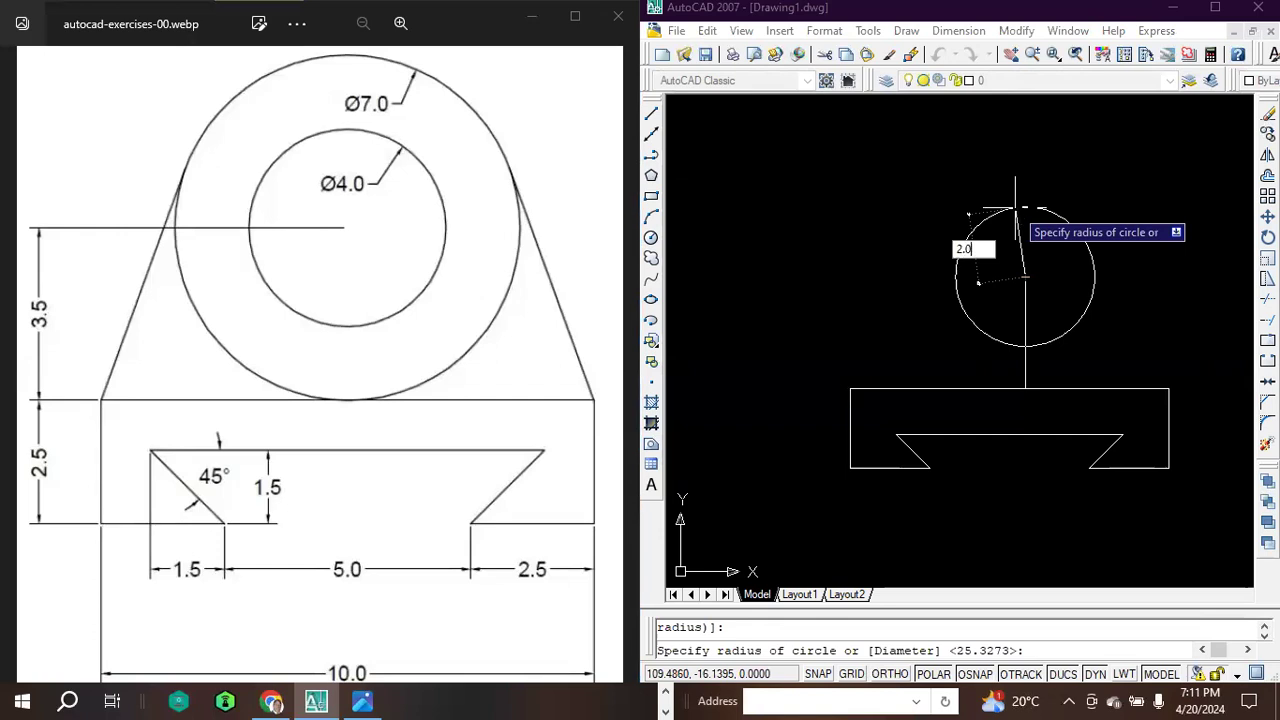
pyautogui.press('Return')
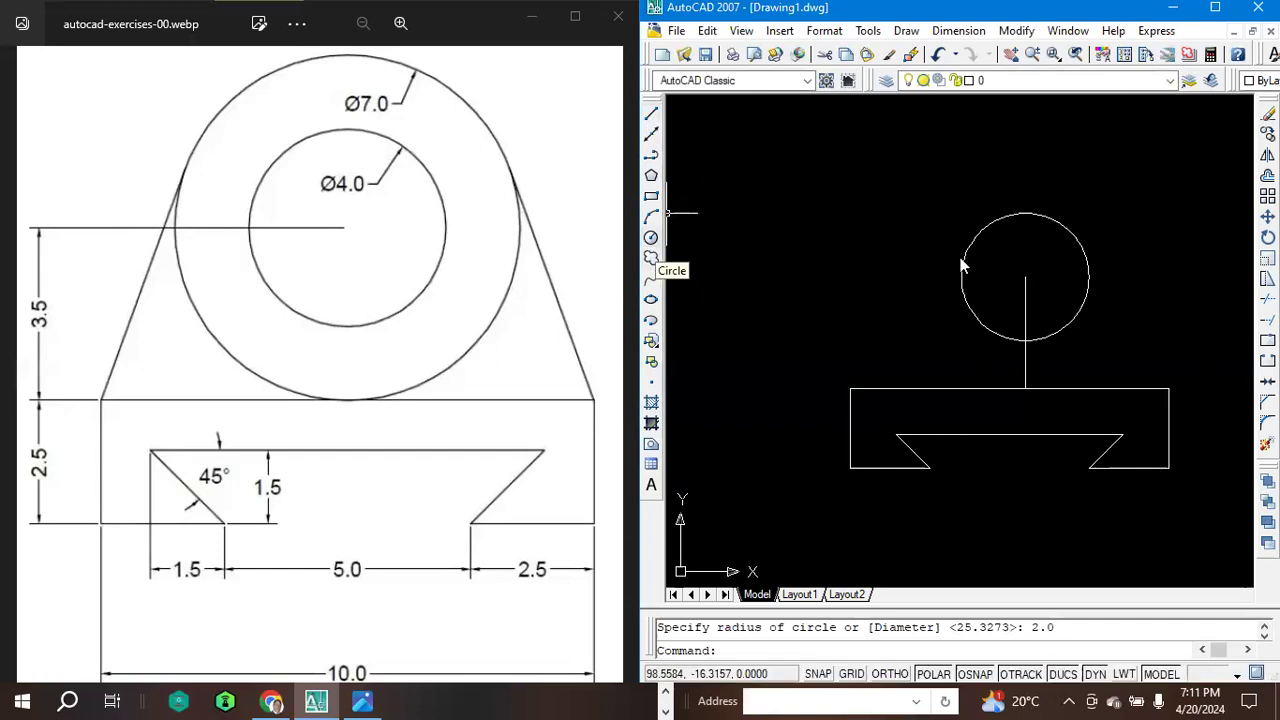
pyautogui.click(651, 237)
# Draw a radius-3.5 circle concentric with the Ø4.0 hole, touching the base's top edge.
pyautogui.click(1025, 277)
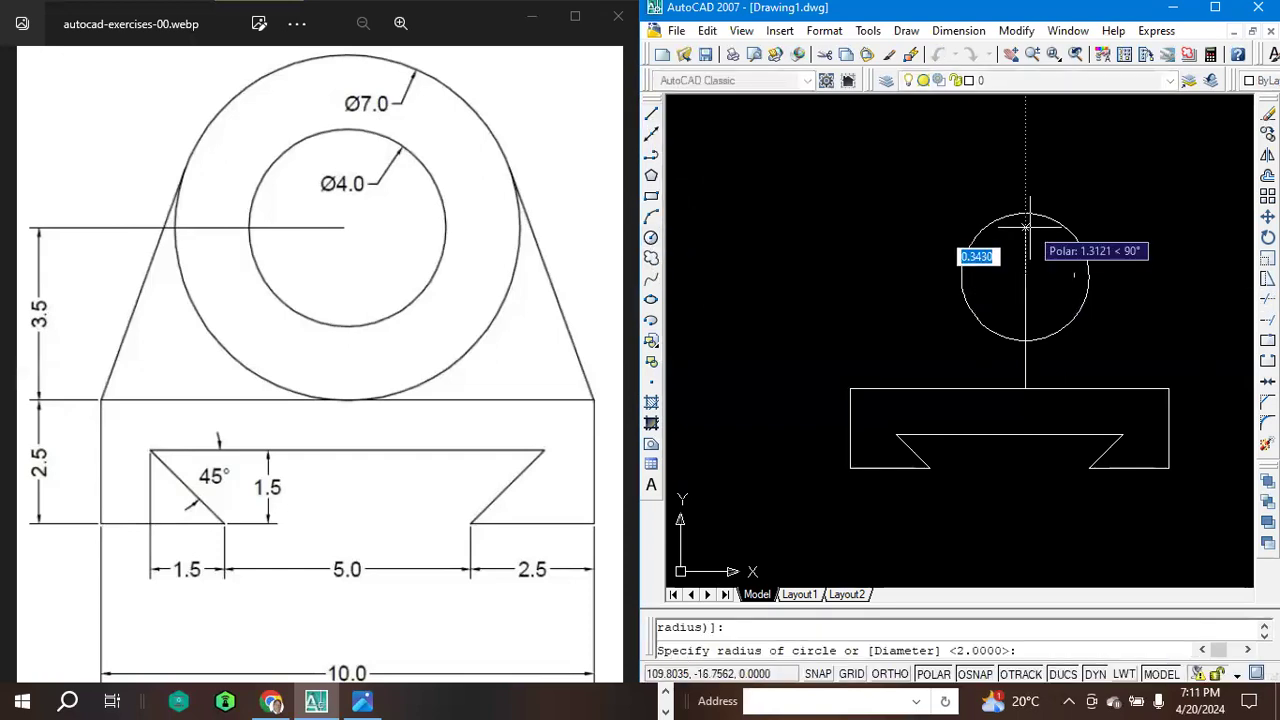
pyautogui.write('3.5')
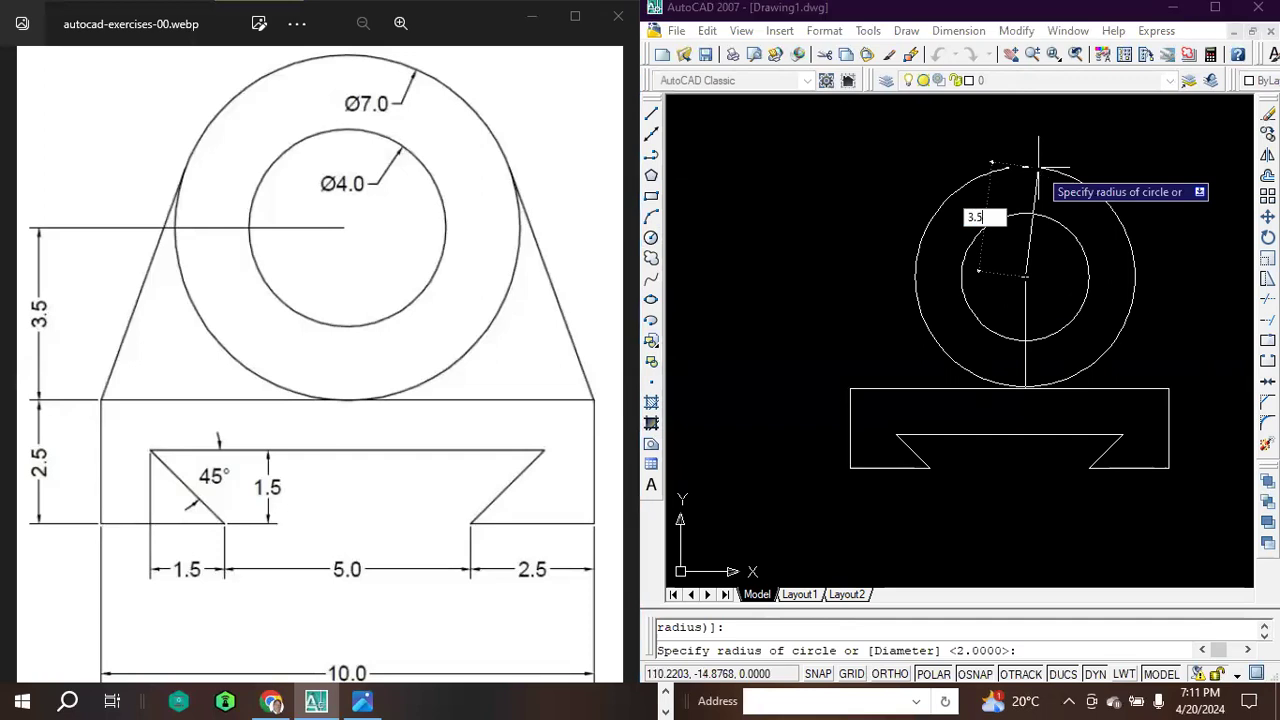
pyautogui.press('Return')
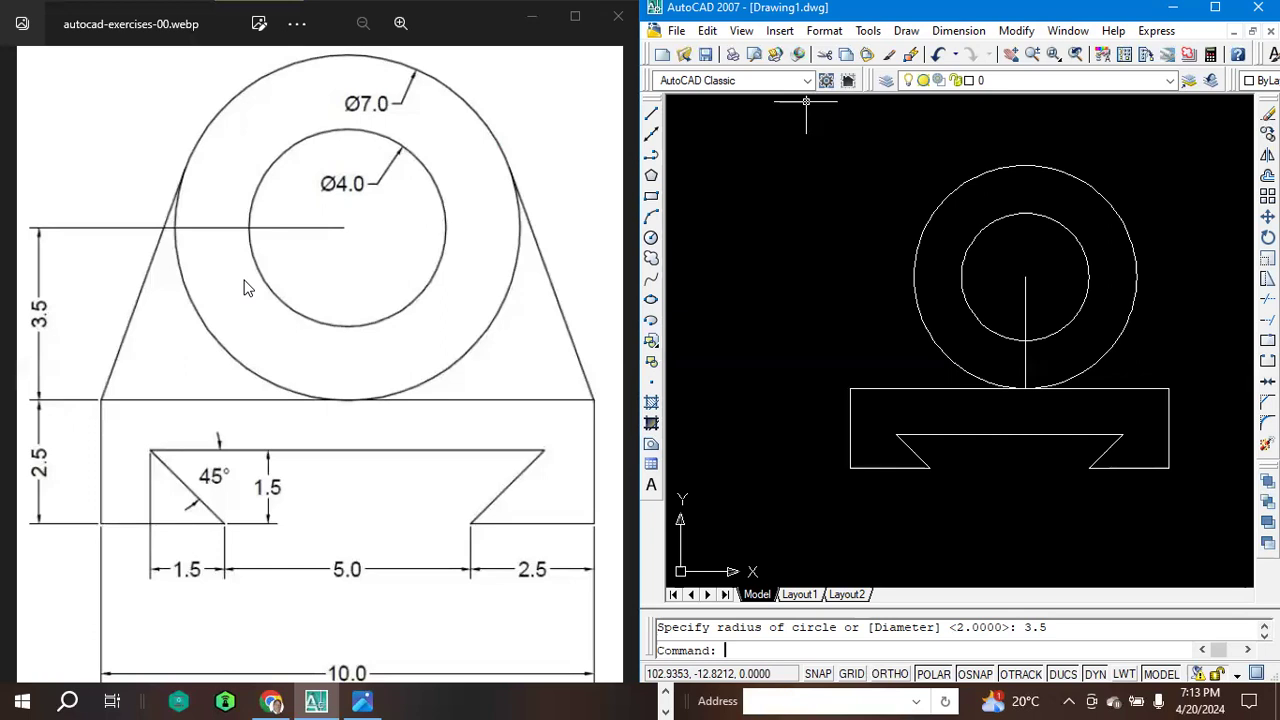
pyautogui.press('XF86AudioRaiseVolume')
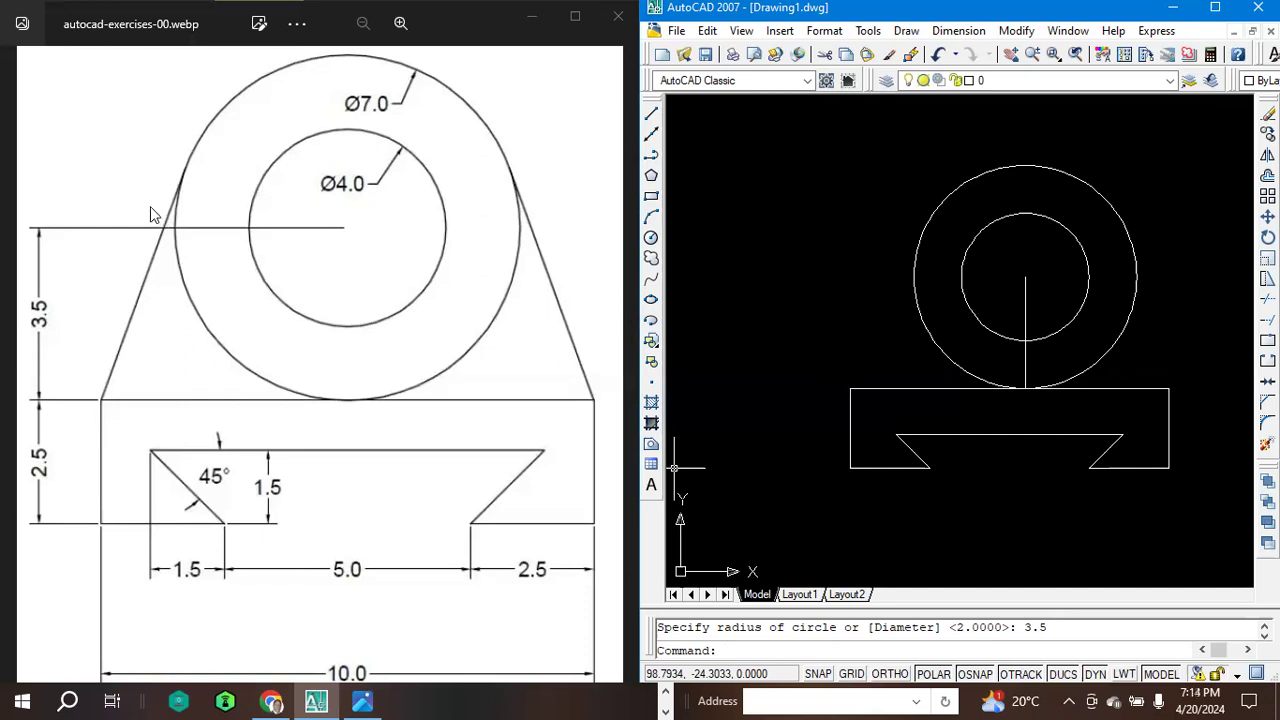
pyautogui.click(651, 114)
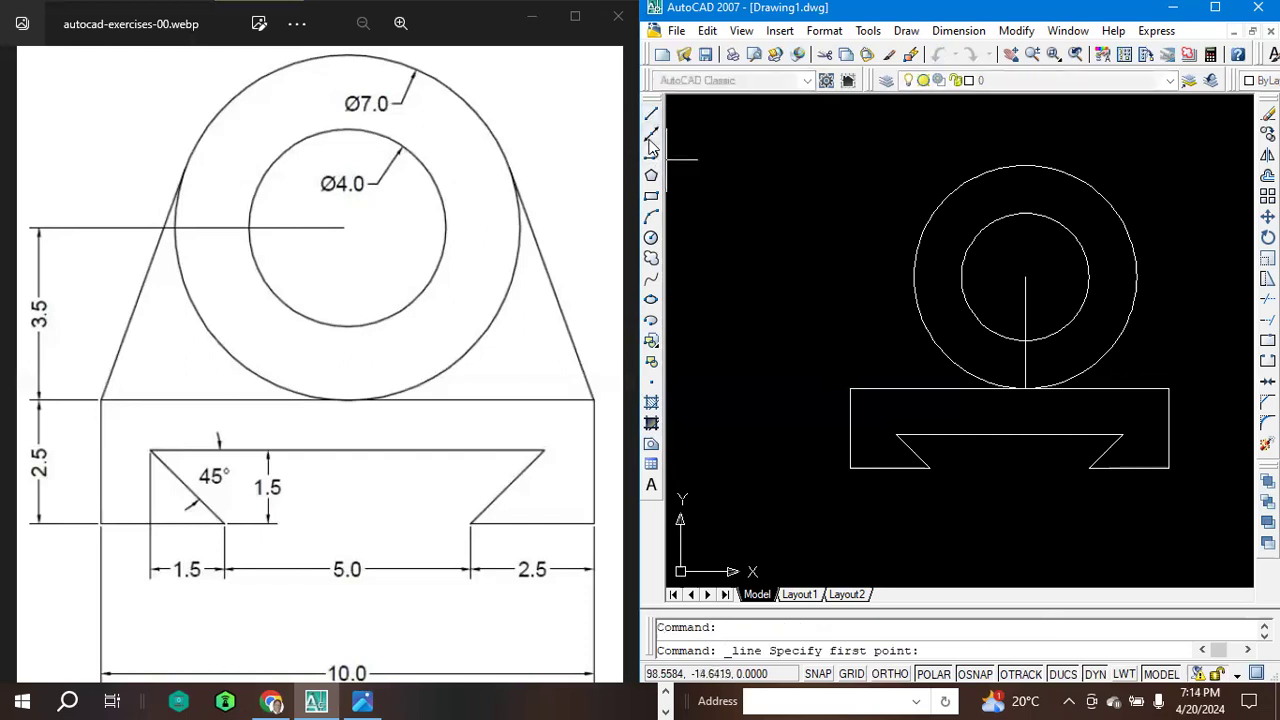
pyautogui.click(850, 388)
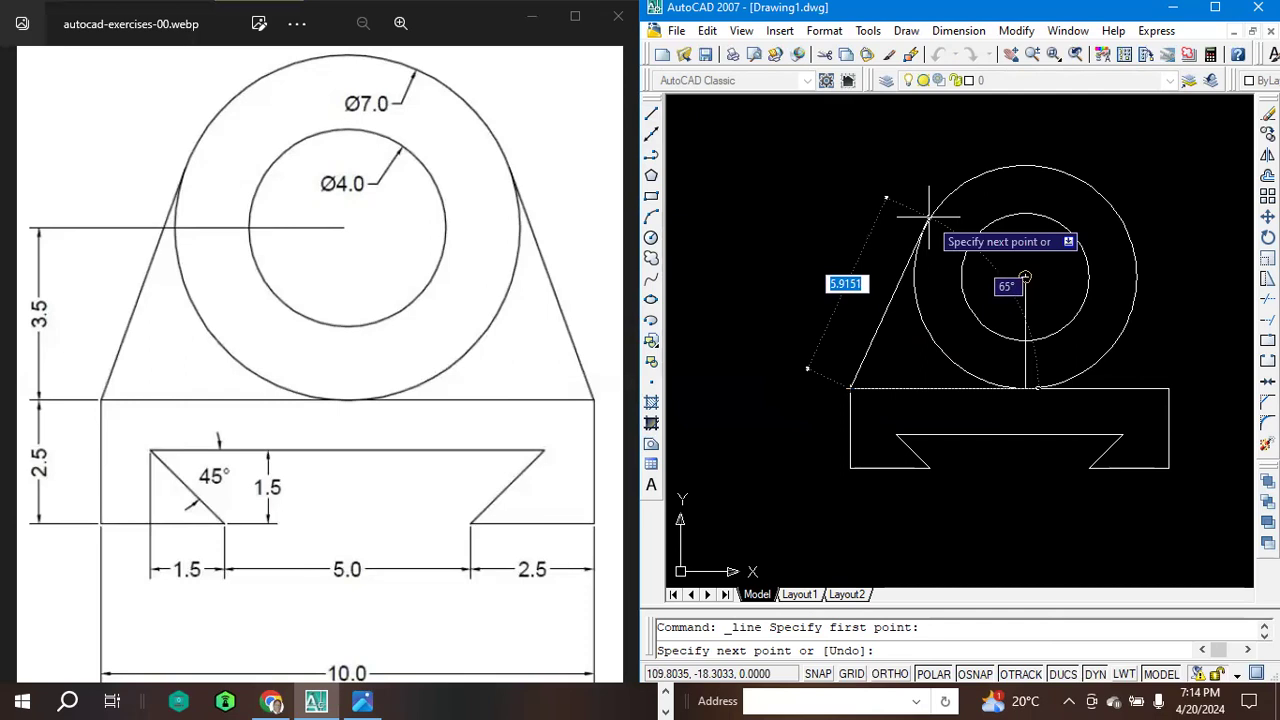
pyautogui.write('3')
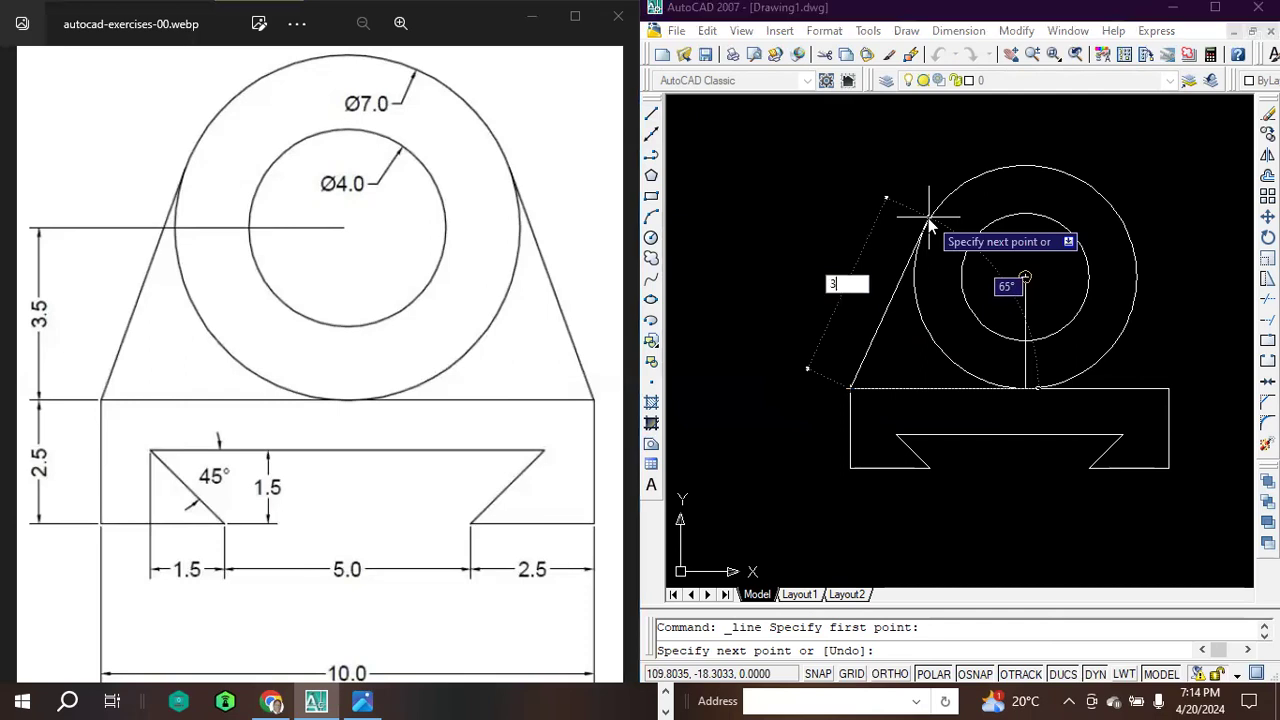
pyautogui.write('.5')
pyautogui.press('Tab')
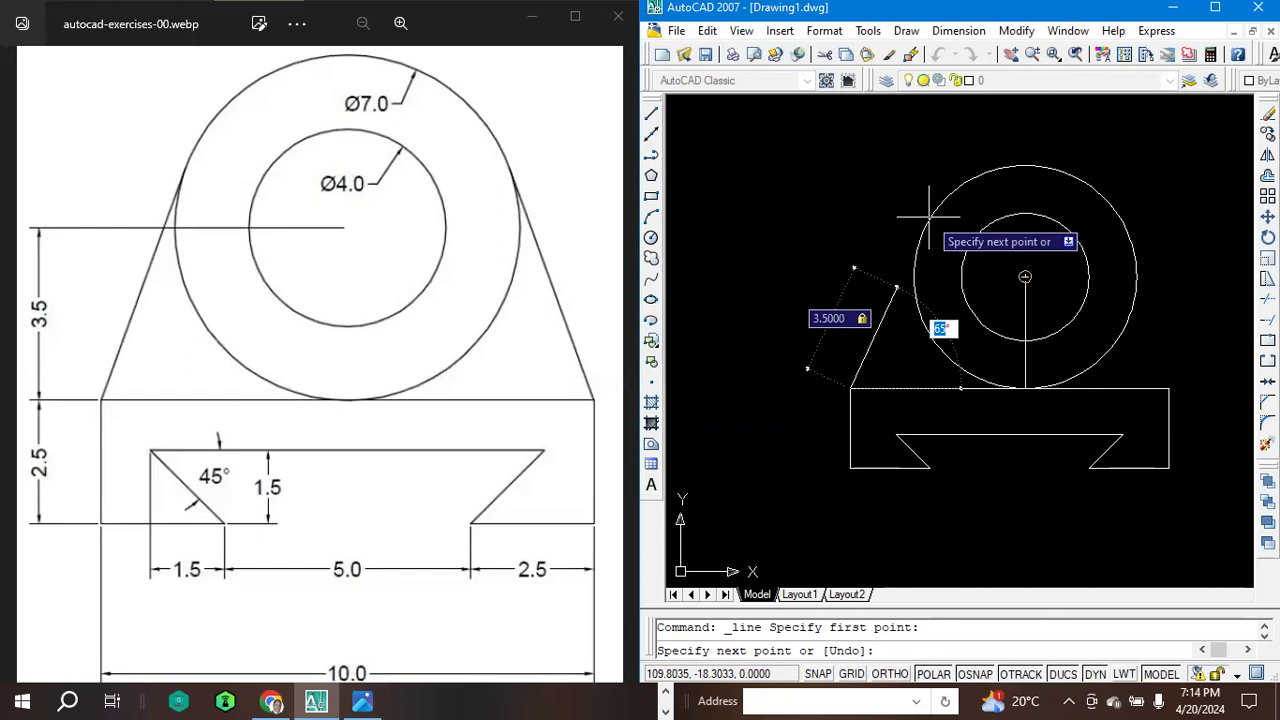
pyautogui.write('45')
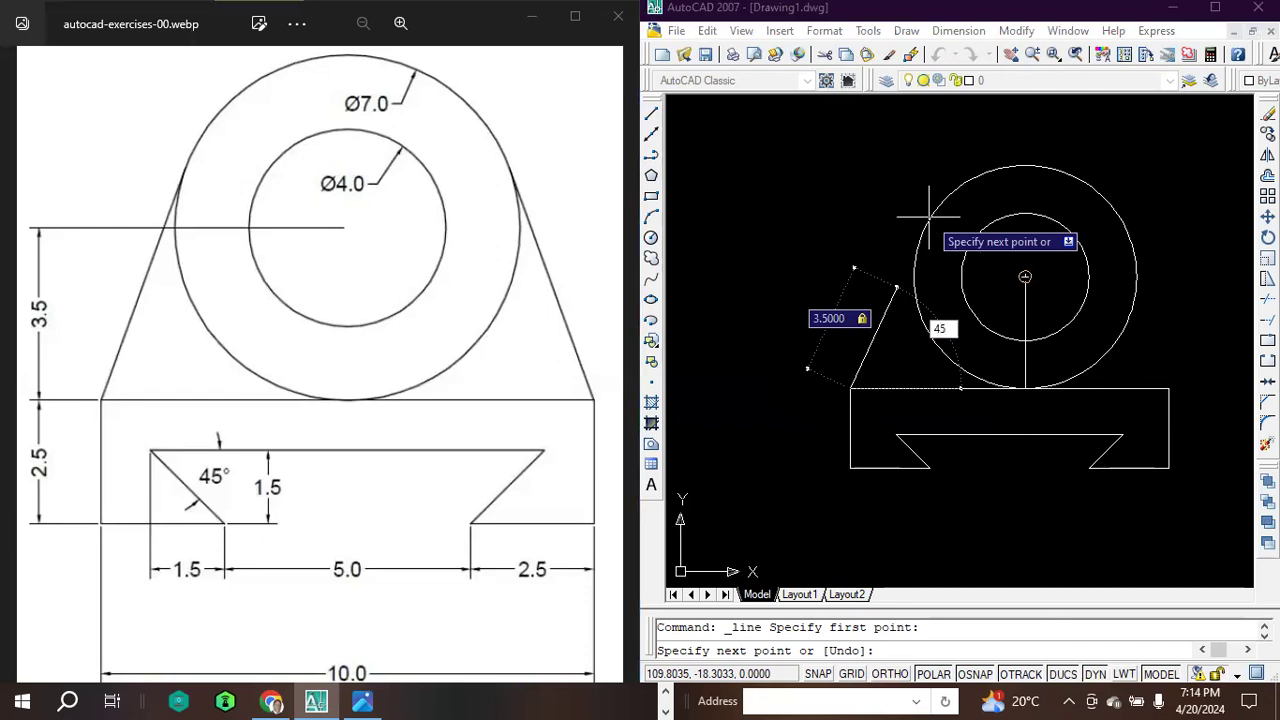
pyautogui.press('Return')
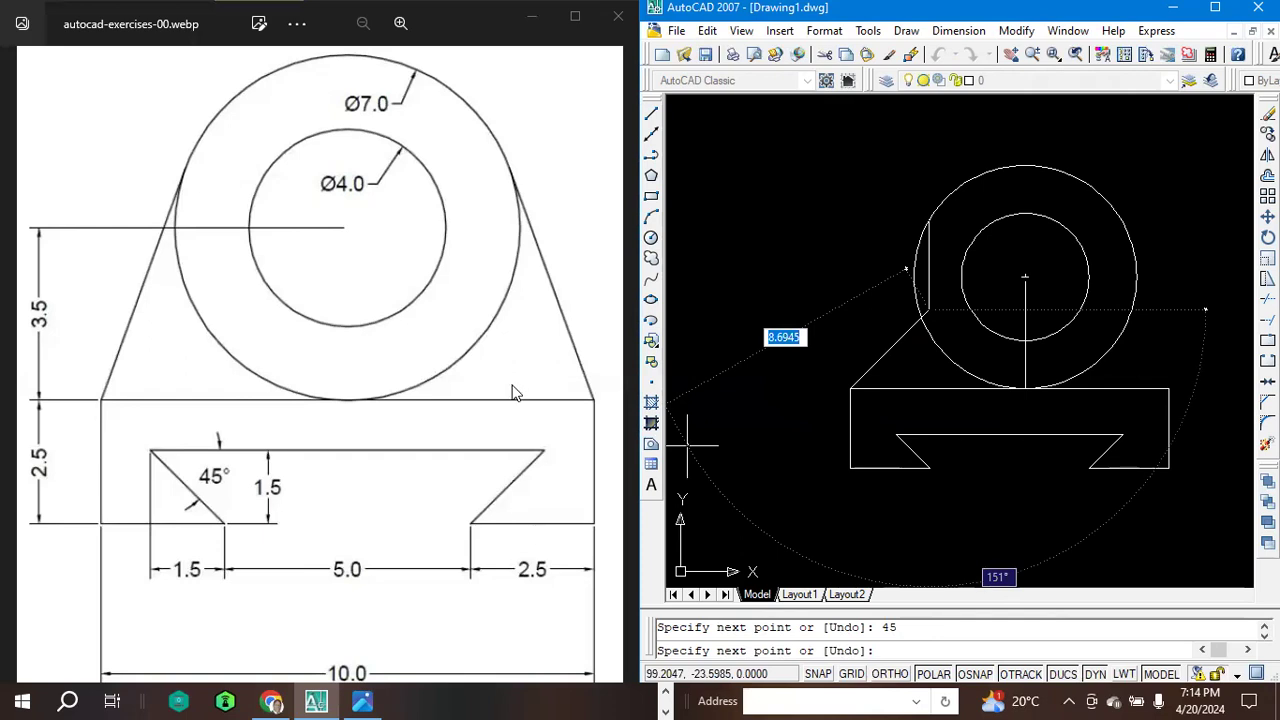
pyautogui.hotkey('ctrl', 'z')
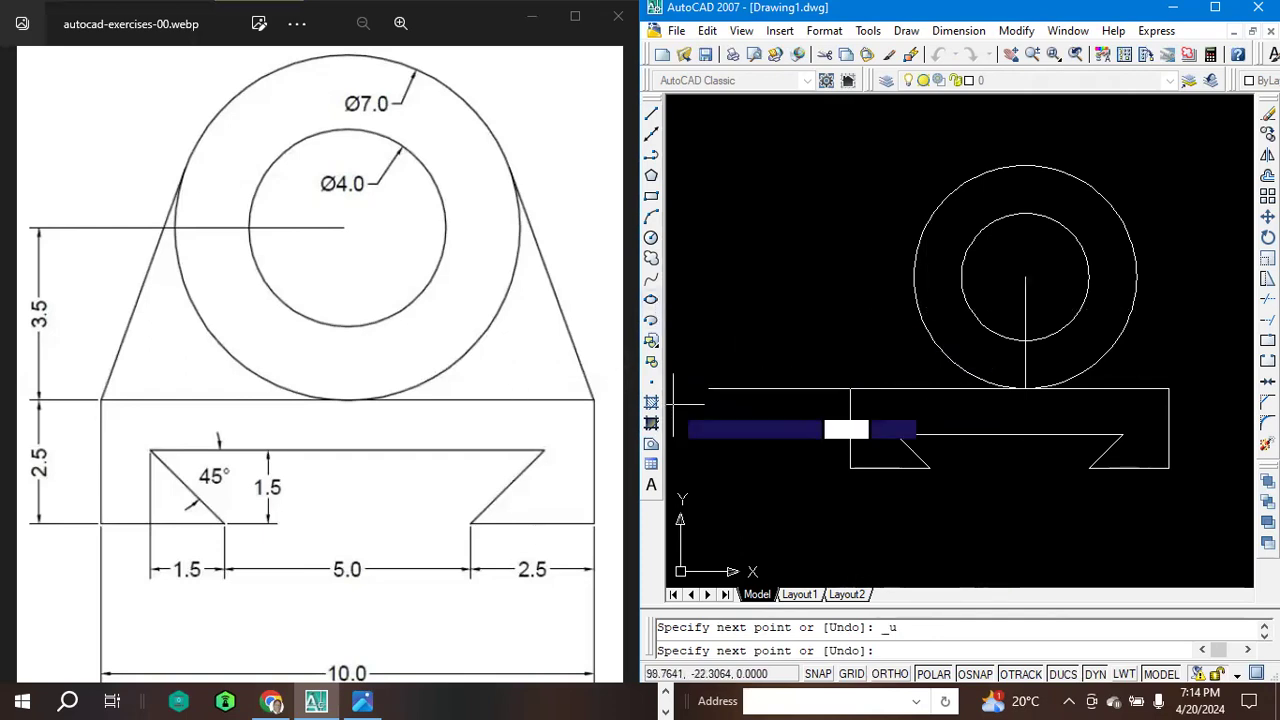
# Draw a line from the vertical line's top end up to the outer circle's top quadrant.
pyautogui.press('Escape')
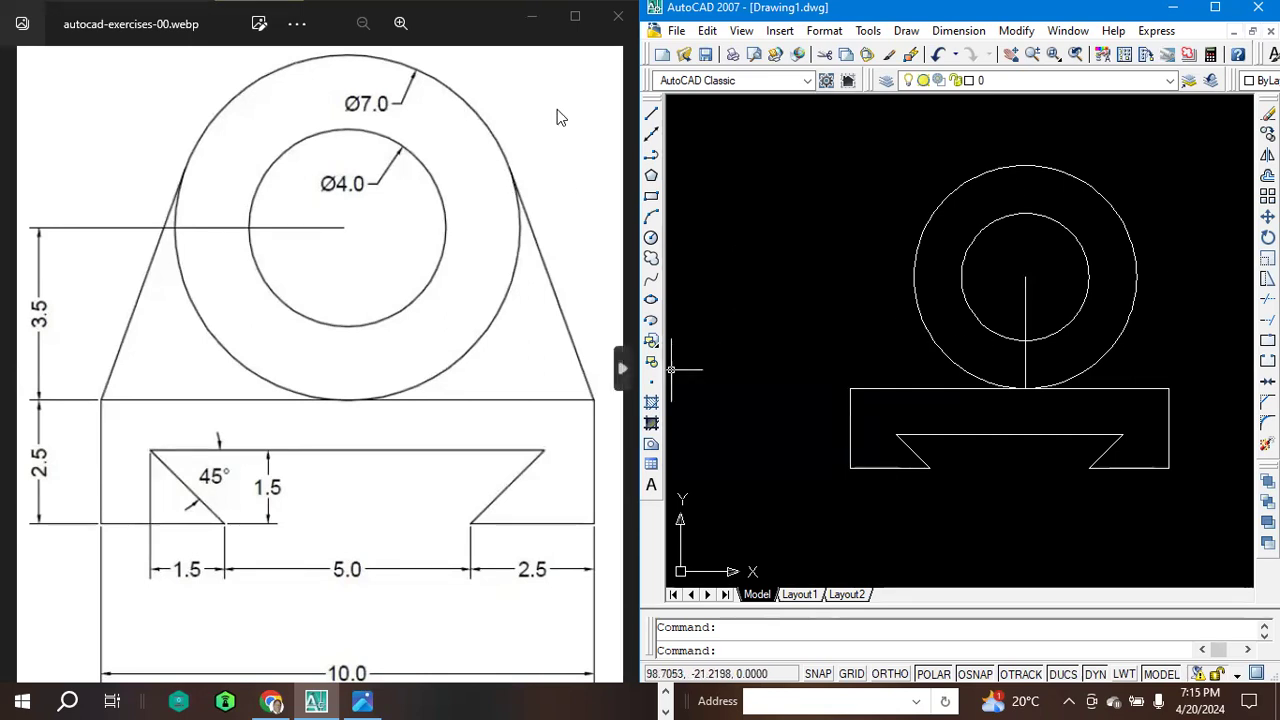
pyautogui.click(651, 113)
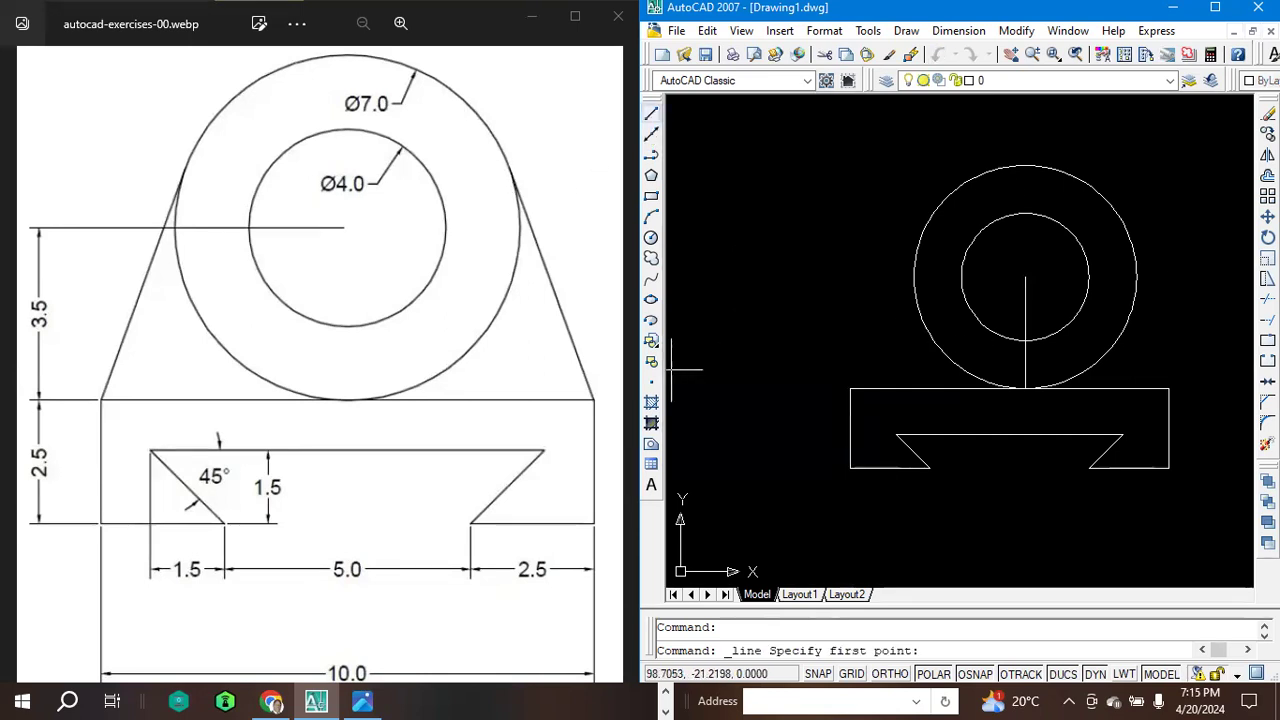
pyautogui.click(1025, 278)
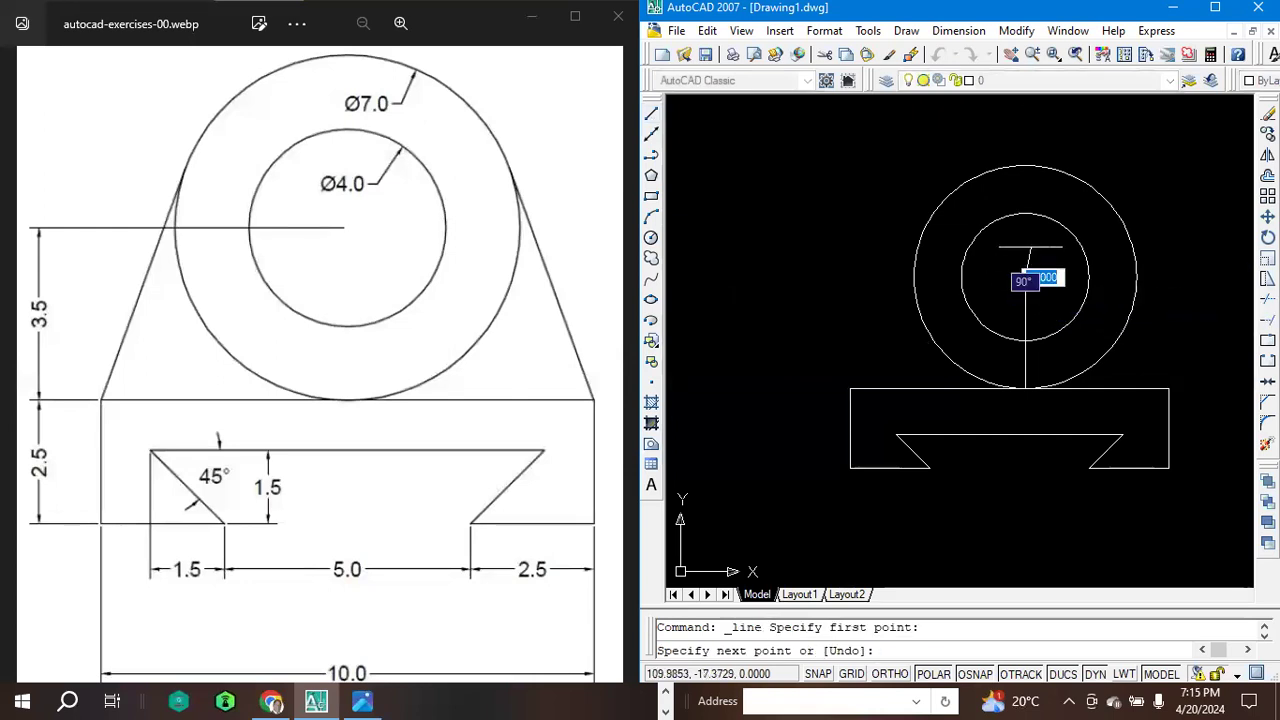
pyautogui.click(1025, 165)
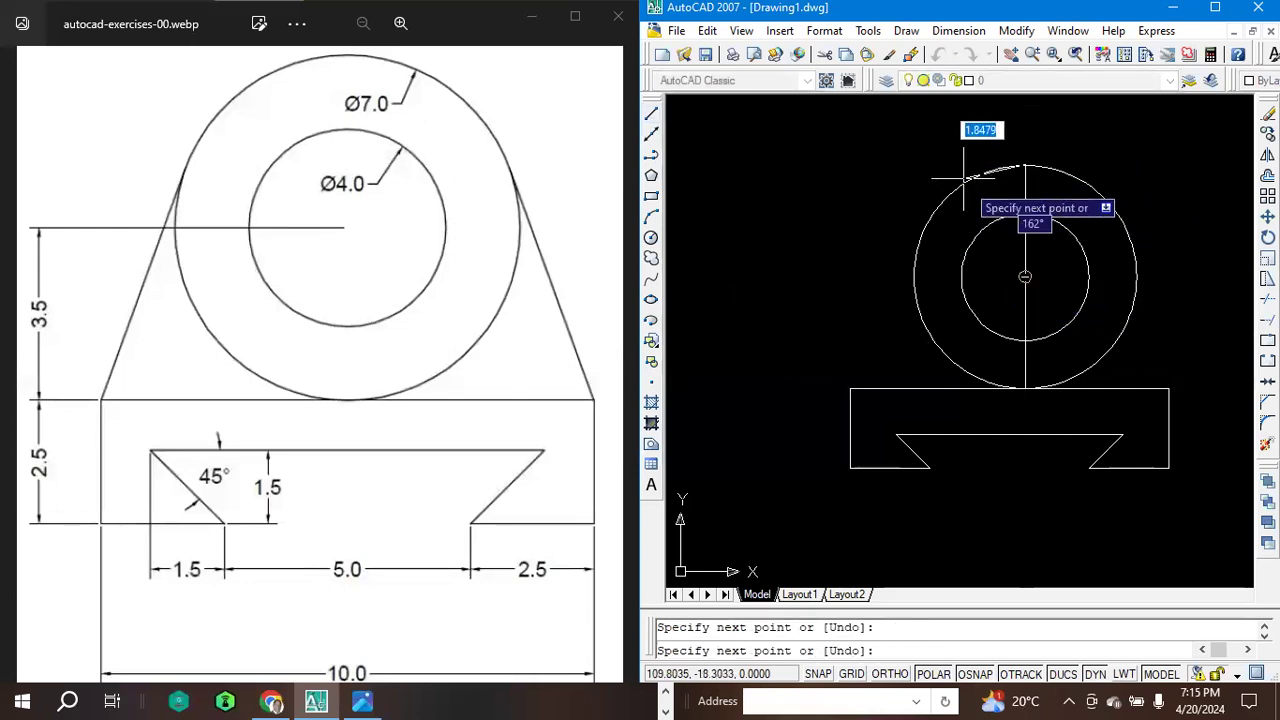
pyautogui.press('Escape')
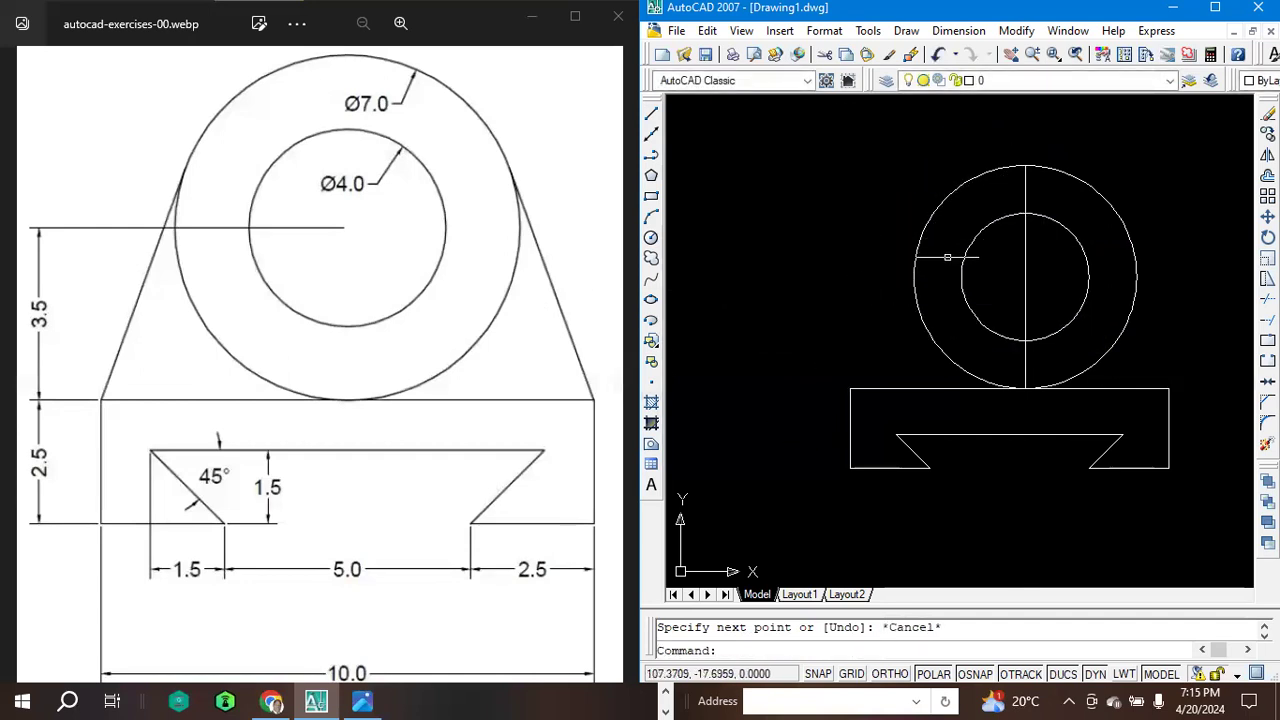
pyautogui.click(651, 113)
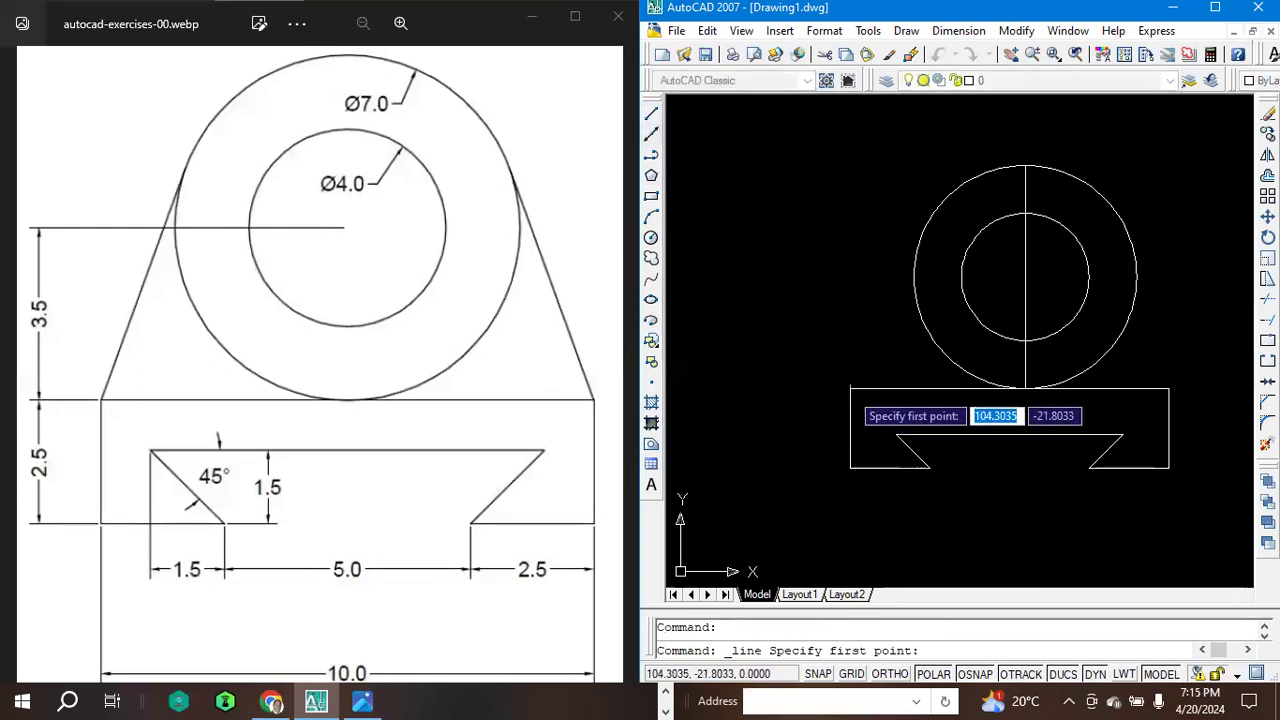
pyautogui.click(850, 389)
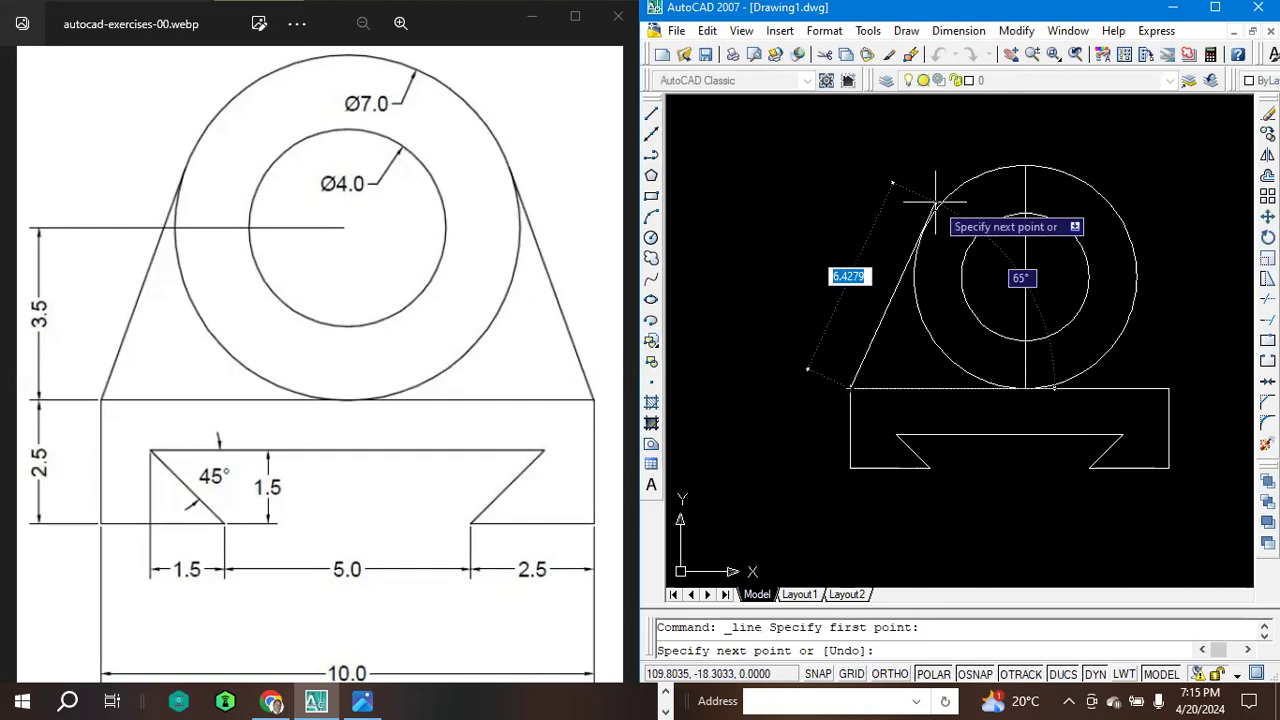
pyautogui.write('7')
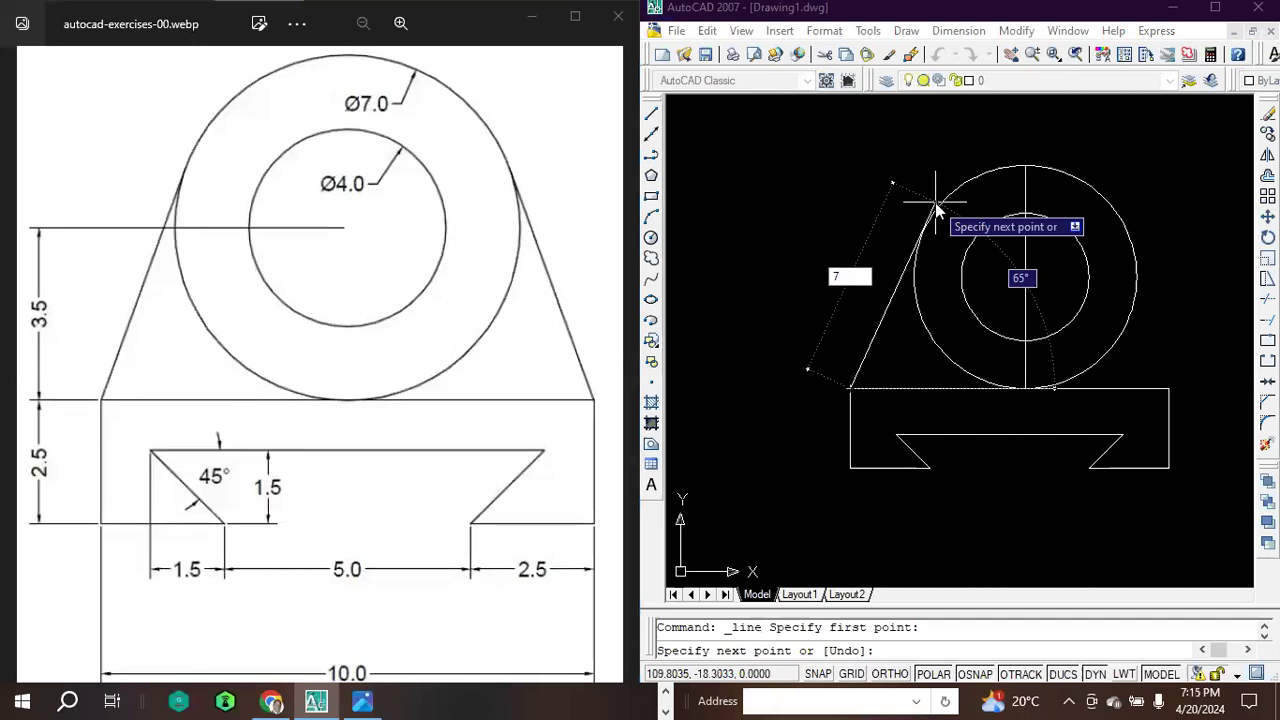
pyautogui.press('Tab')
pyautogui.write('45')
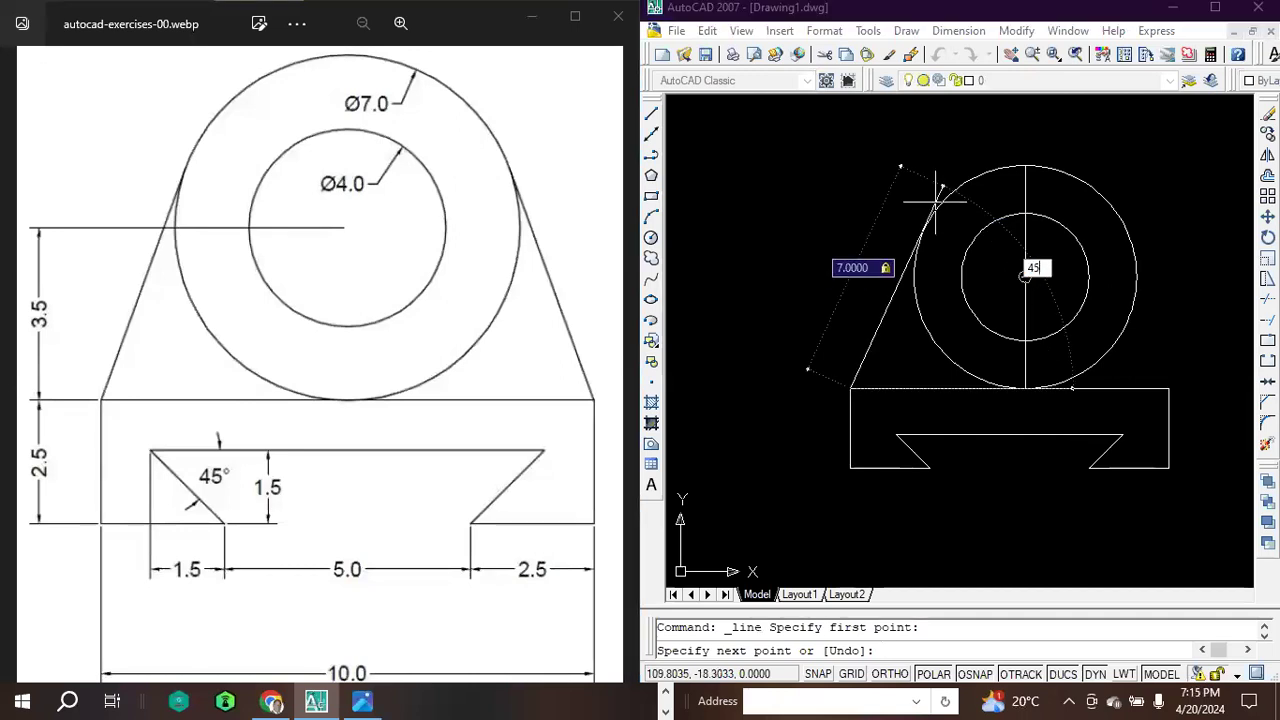
pyautogui.press('Return')
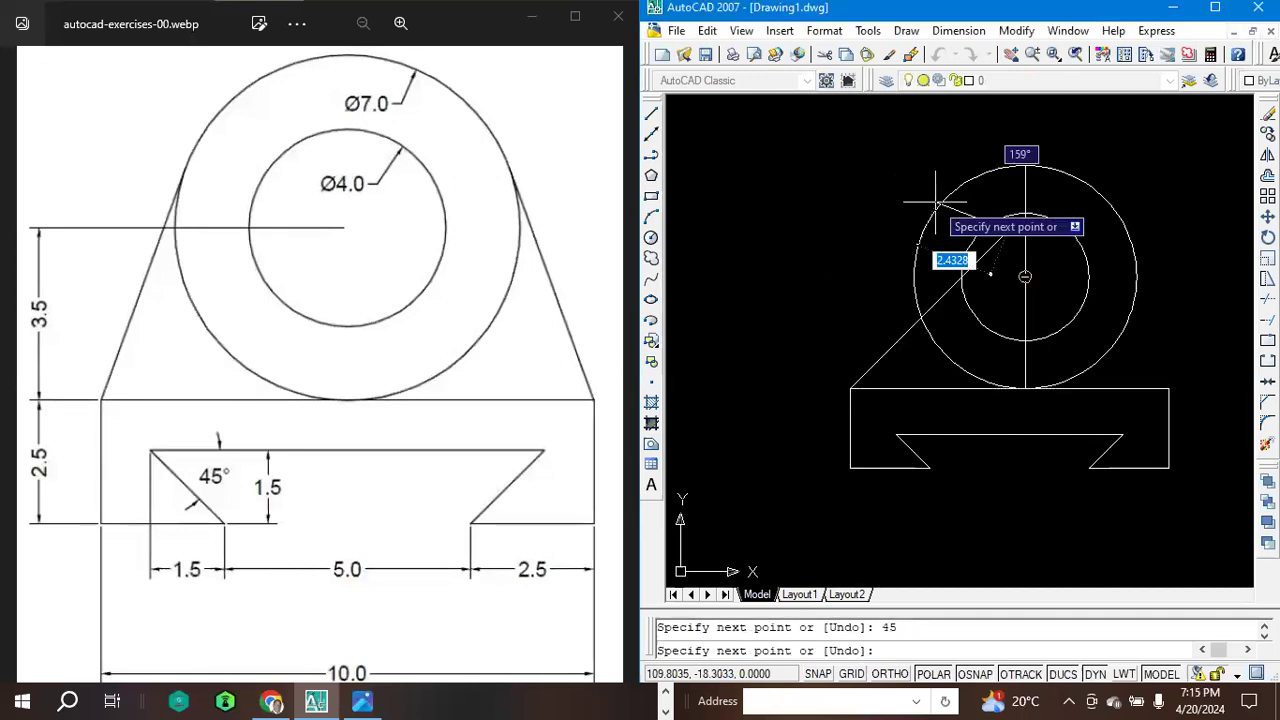
pyautogui.press('Down')
pyautogui.press('Return')
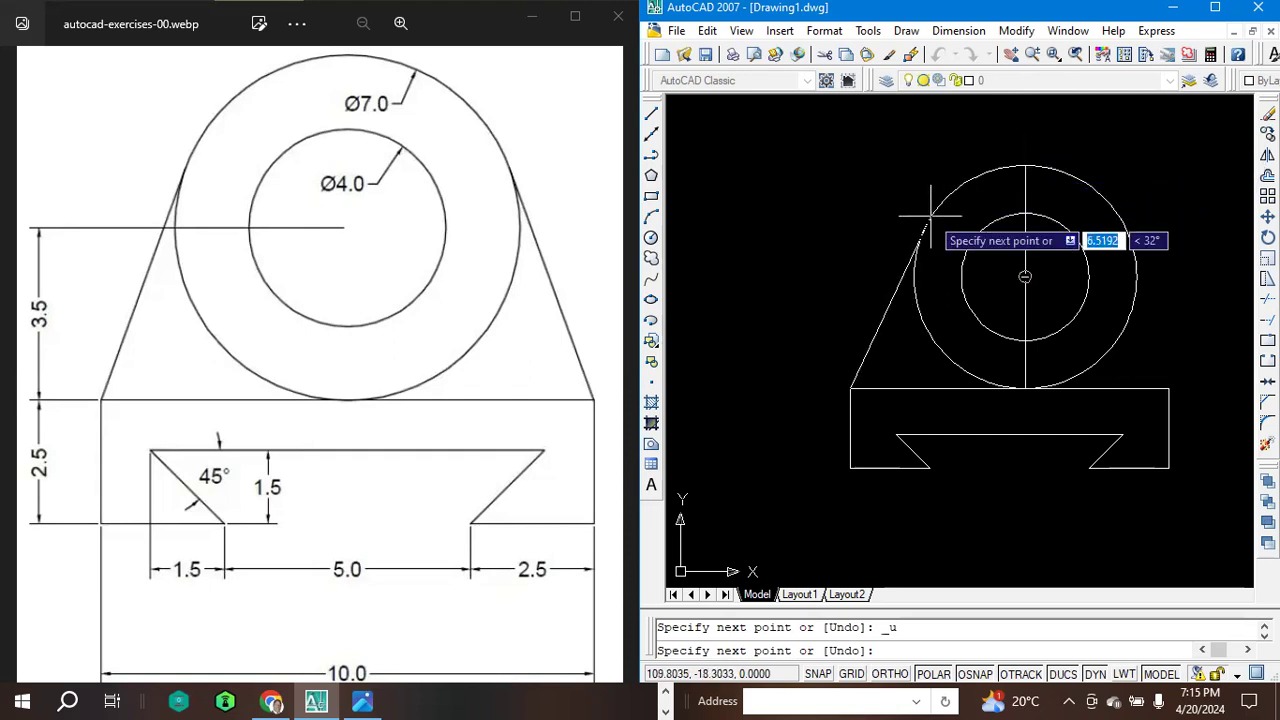
pyautogui.click(930, 215)
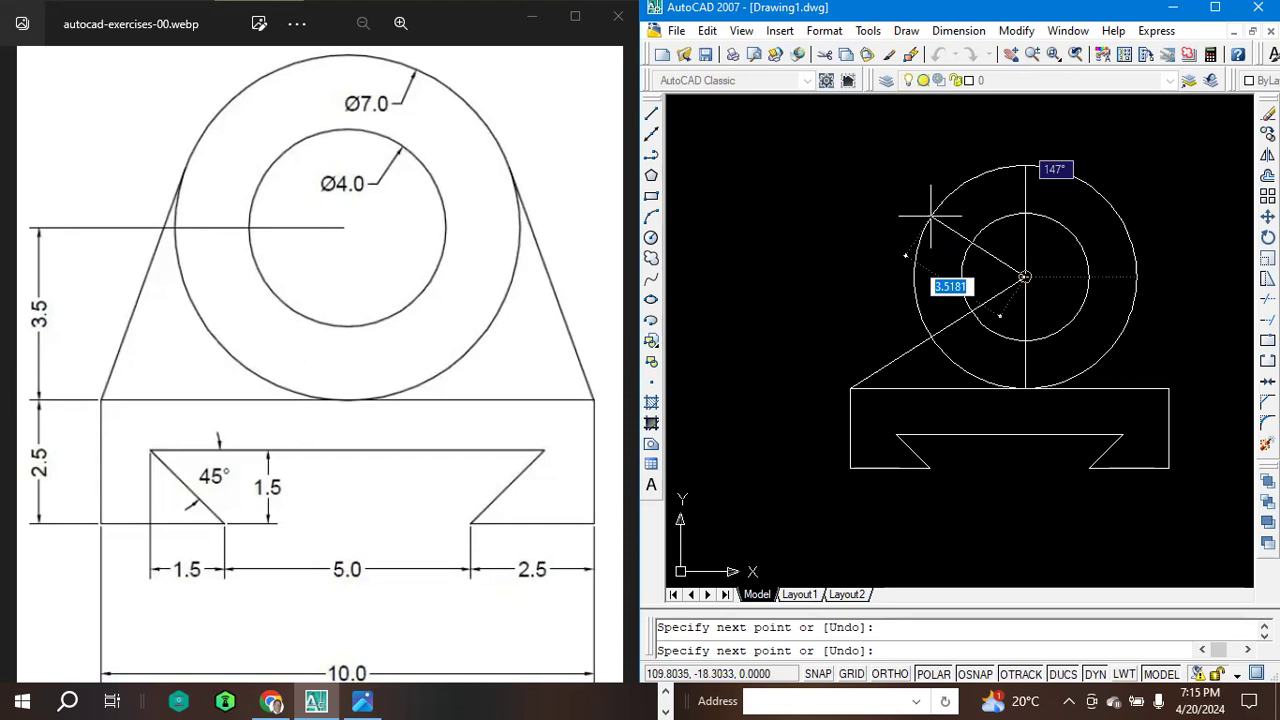
pyautogui.hotkey('ctrl', 'z')
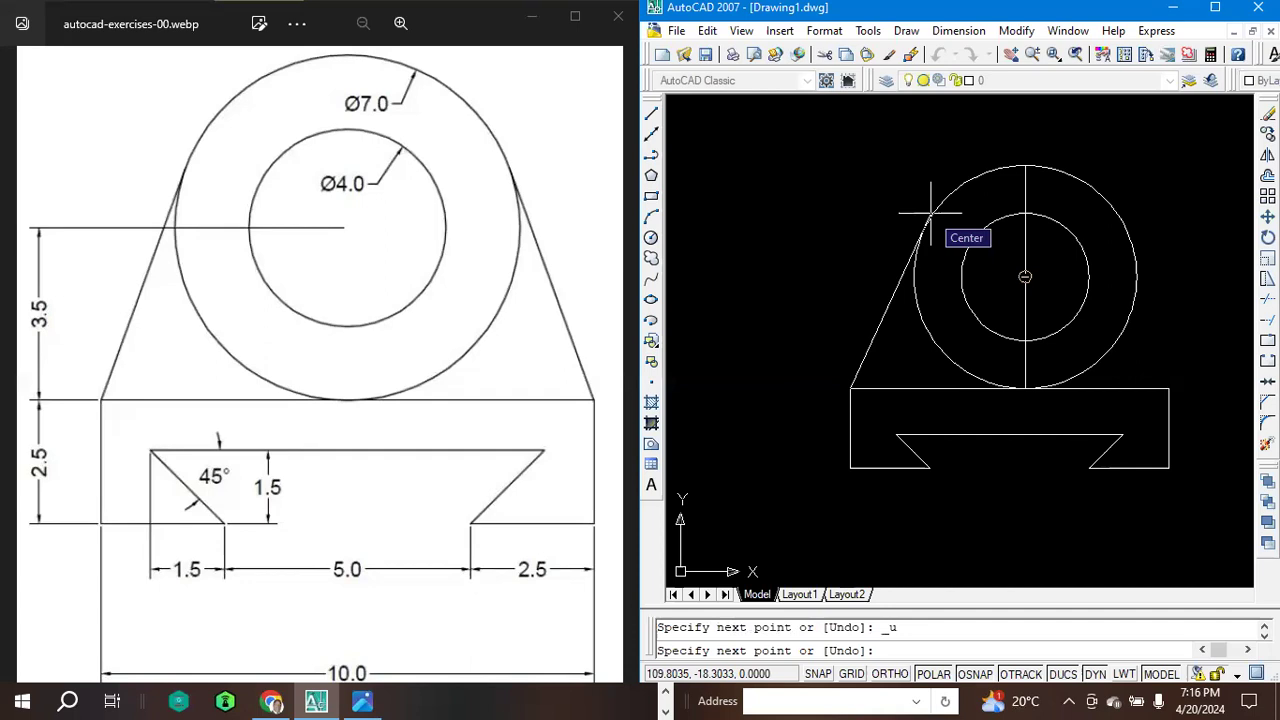
pyautogui.press('Escape')
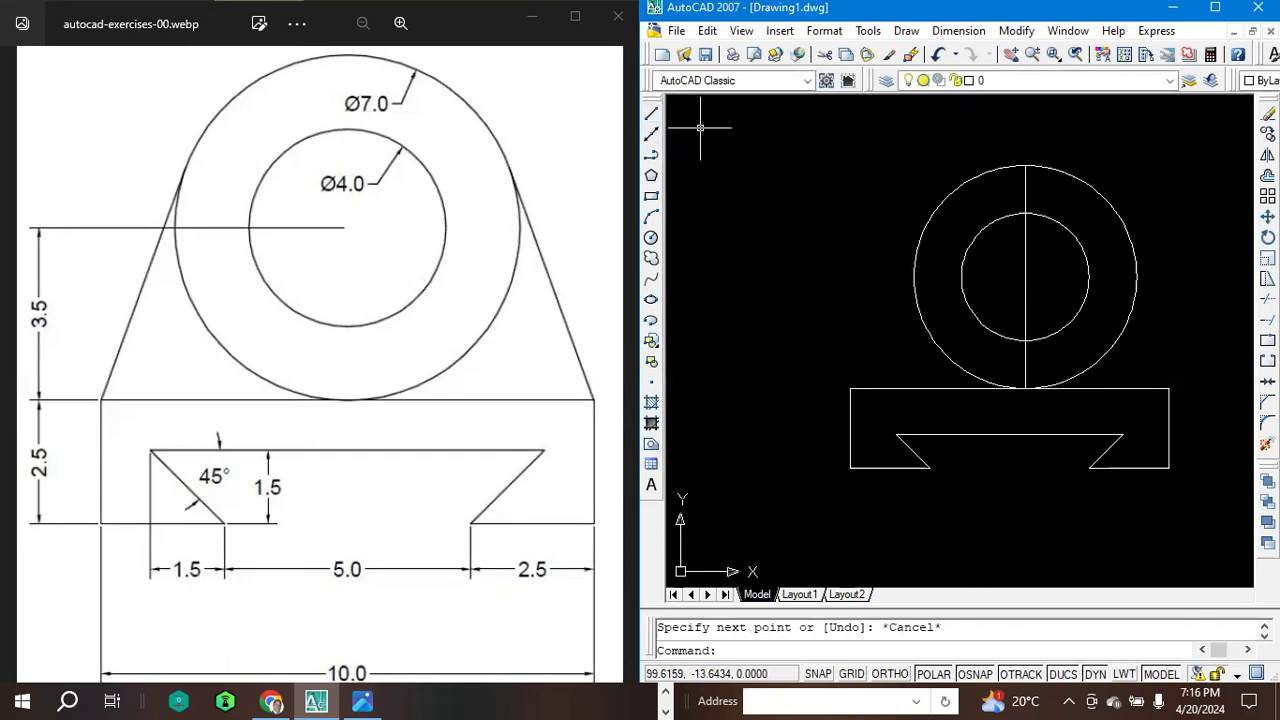
pyautogui.click(651, 113)
pyautogui.click(1025, 277)
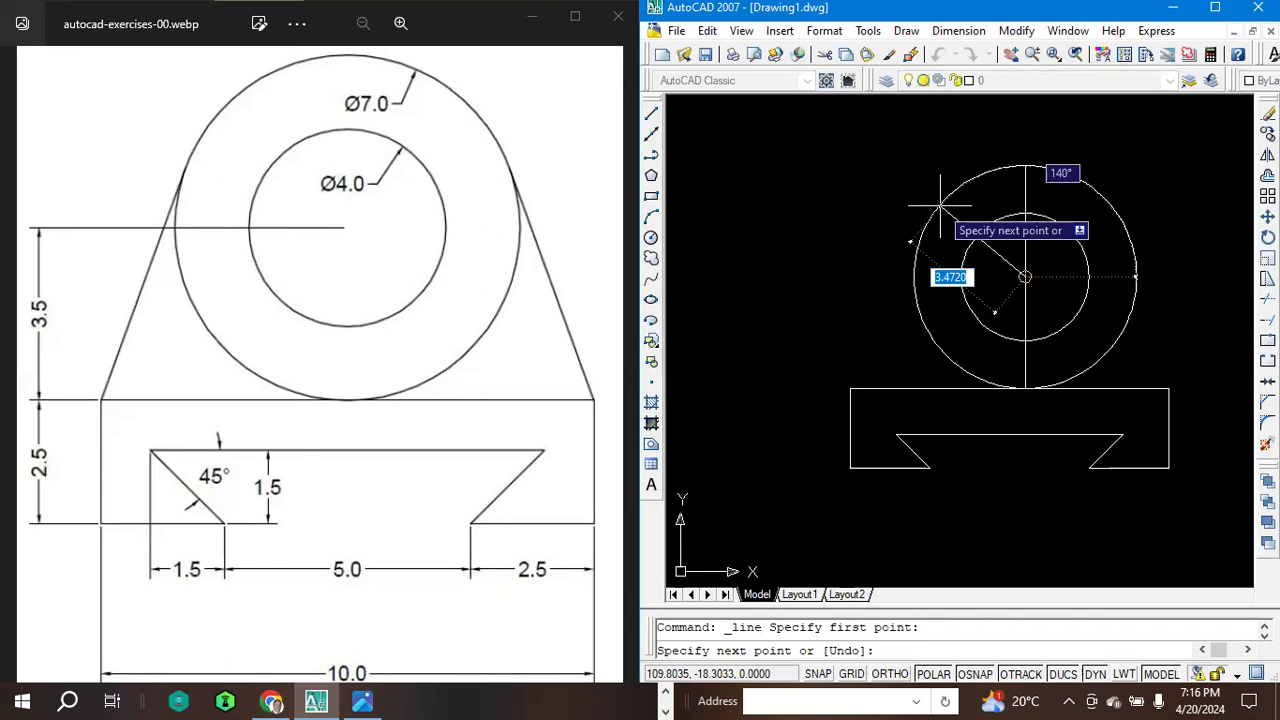
pyautogui.write('3')
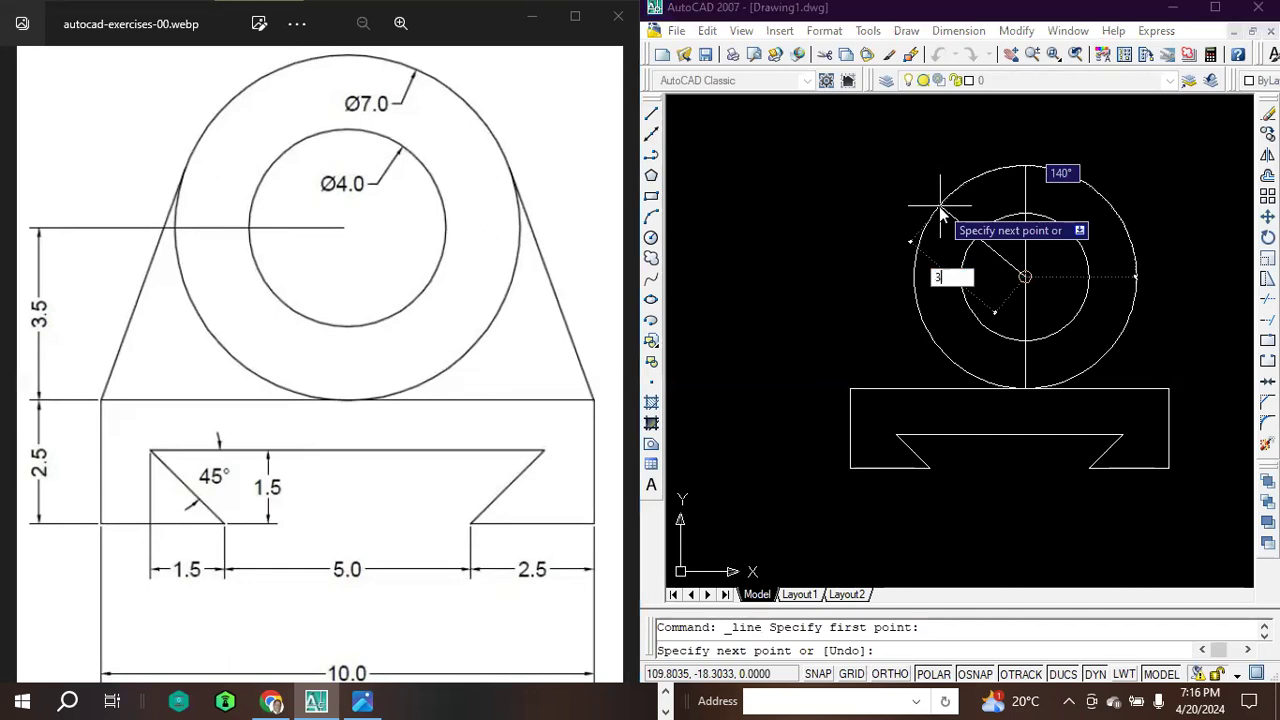
pyautogui.write('.5')
pyautogui.press('Tab')
pyautogui.write('1')
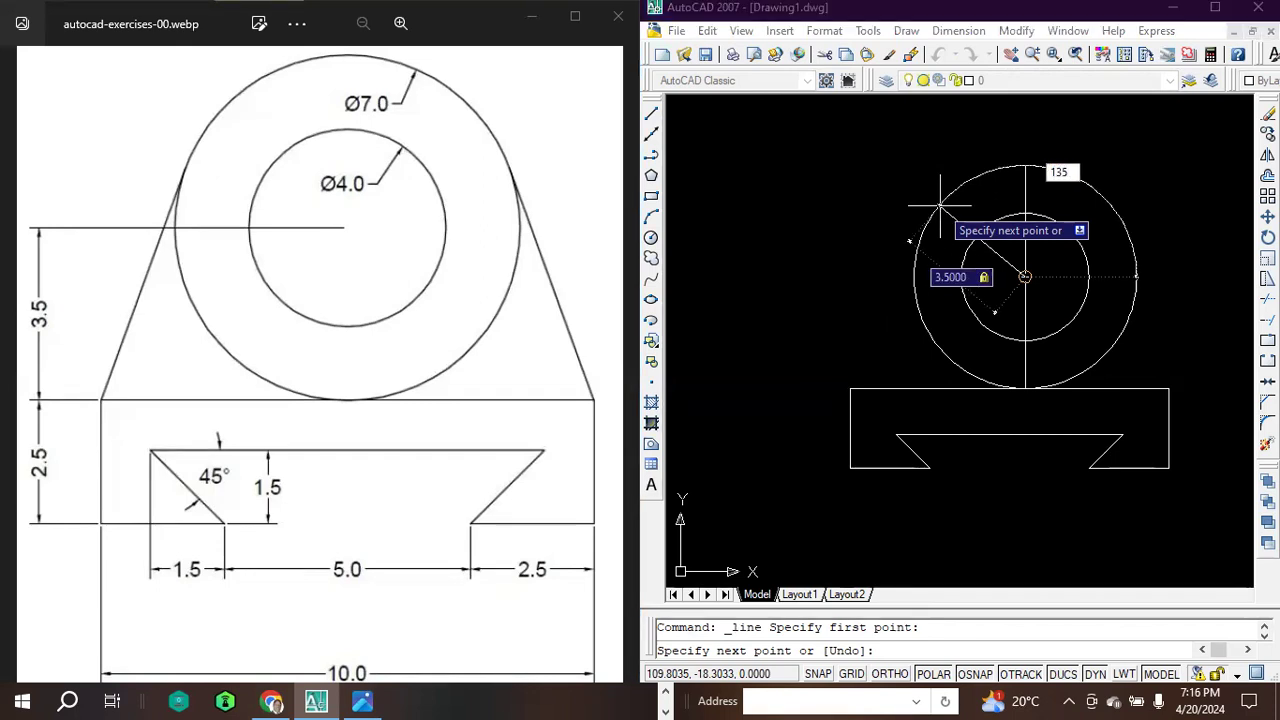
pyautogui.press('Return')
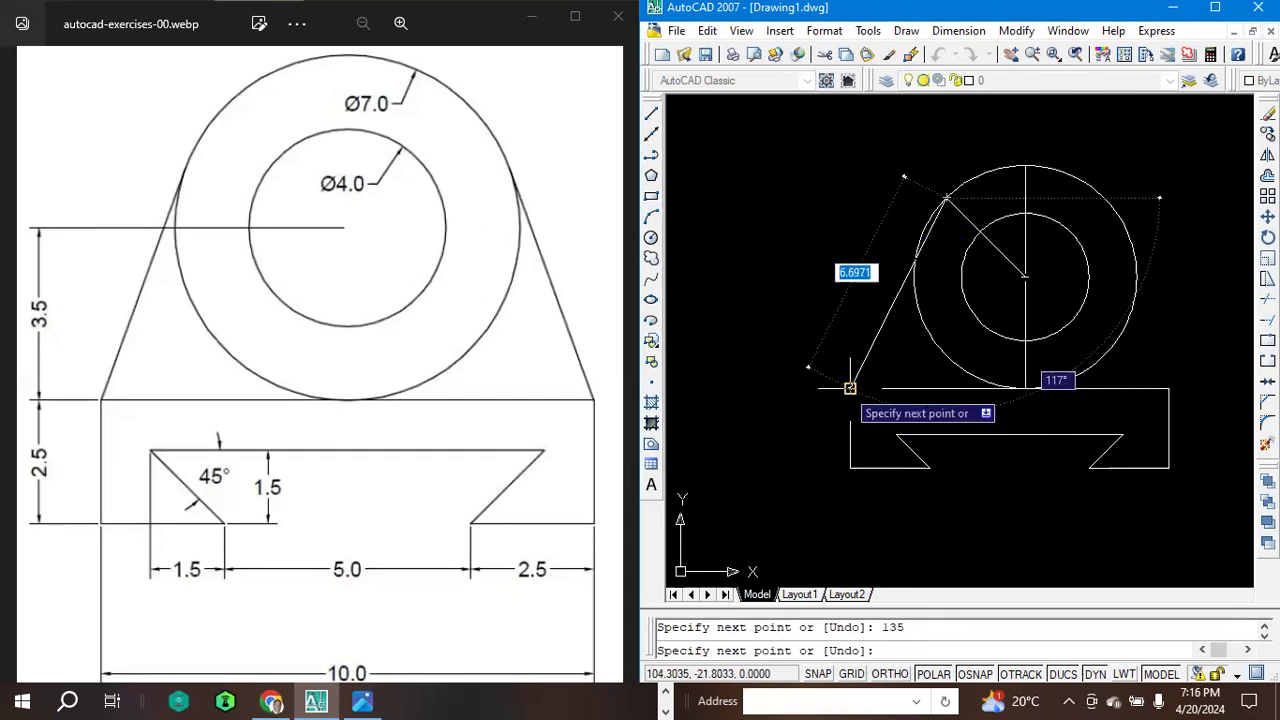
pyautogui.press('Escape')
pyautogui.click(966, 215)
pyautogui.press('Delete')
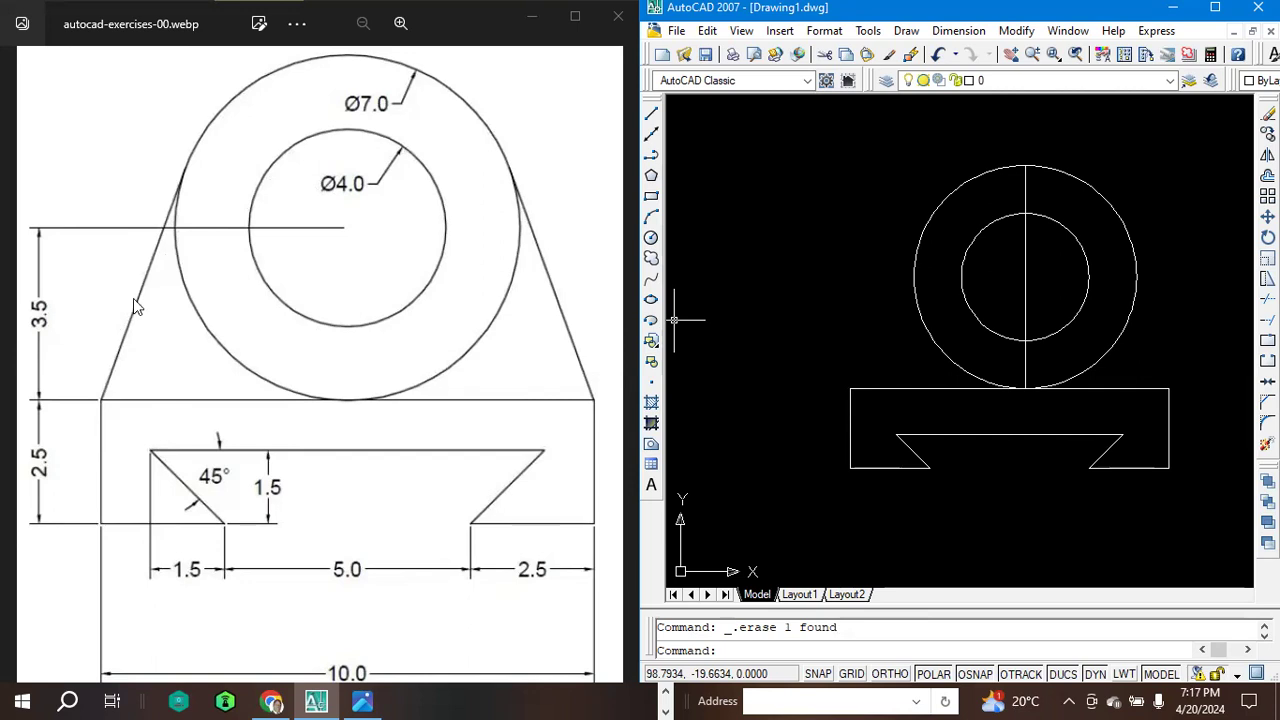
pyautogui.click(651, 113)
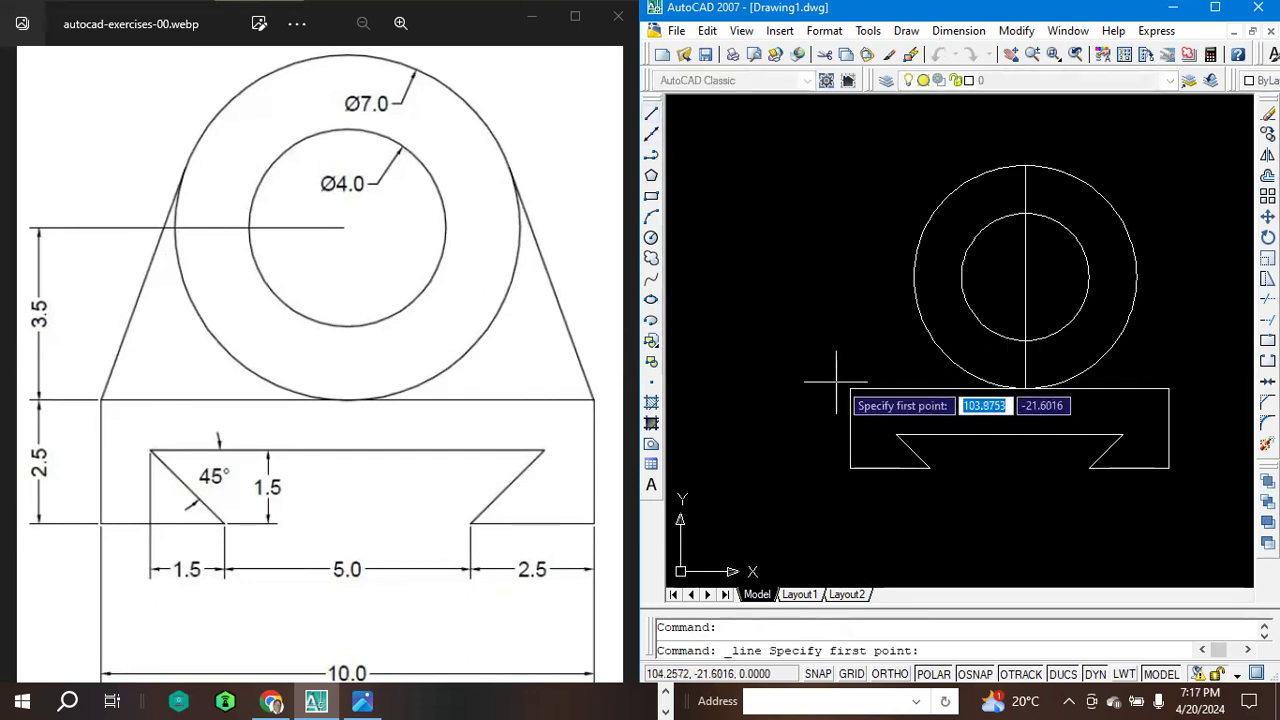
pyautogui.click(852, 389)
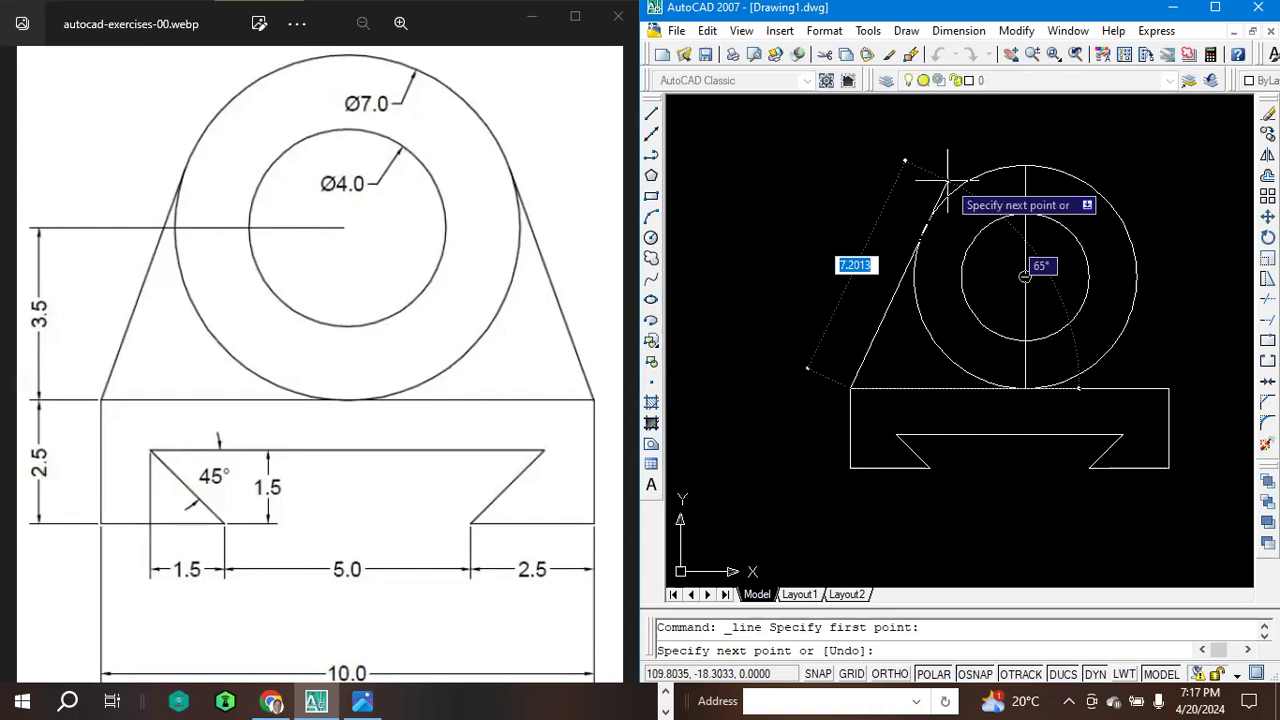
pyautogui.press('Escape')
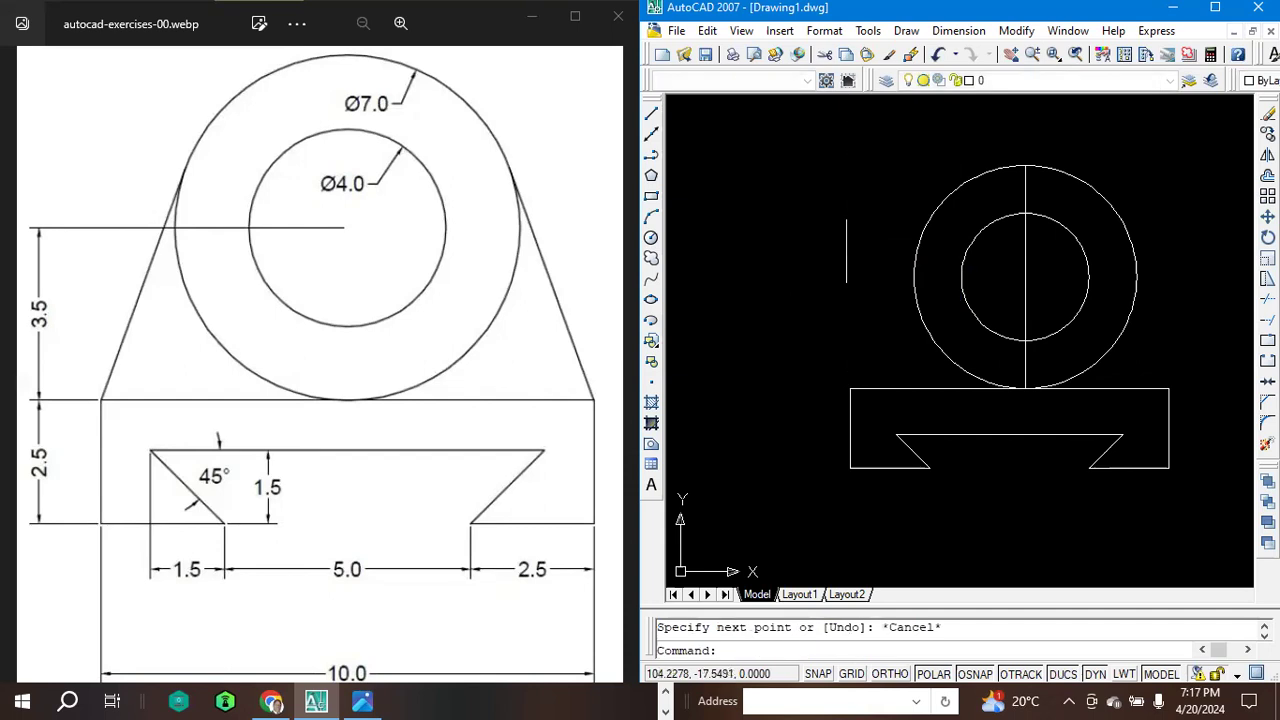
pyautogui.click(651, 113)
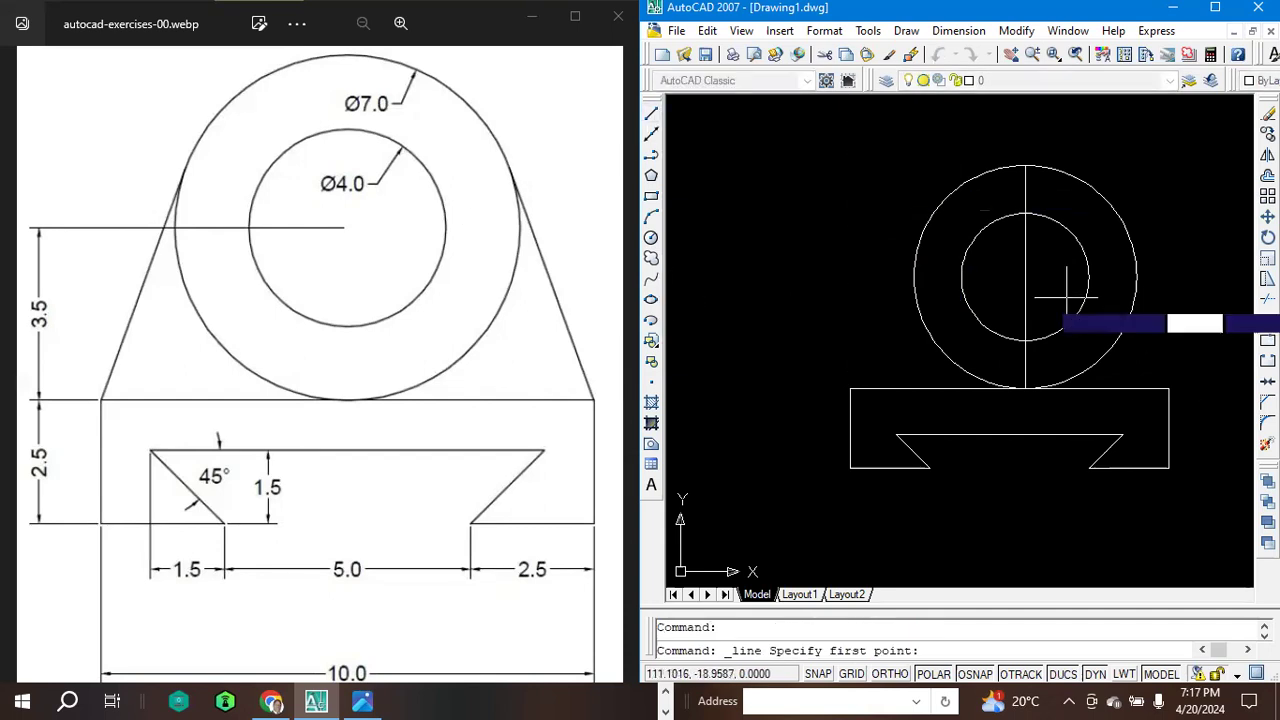
pyautogui.click(1168, 388)
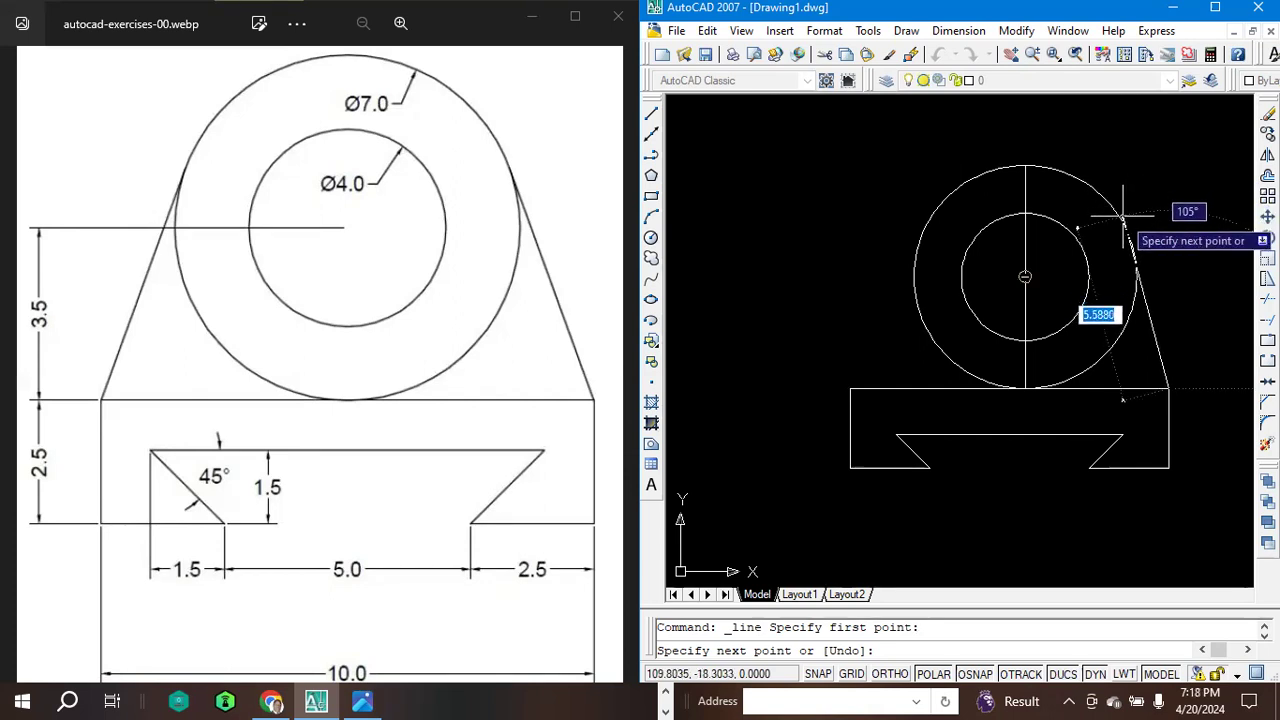
pyautogui.click(1123, 214)
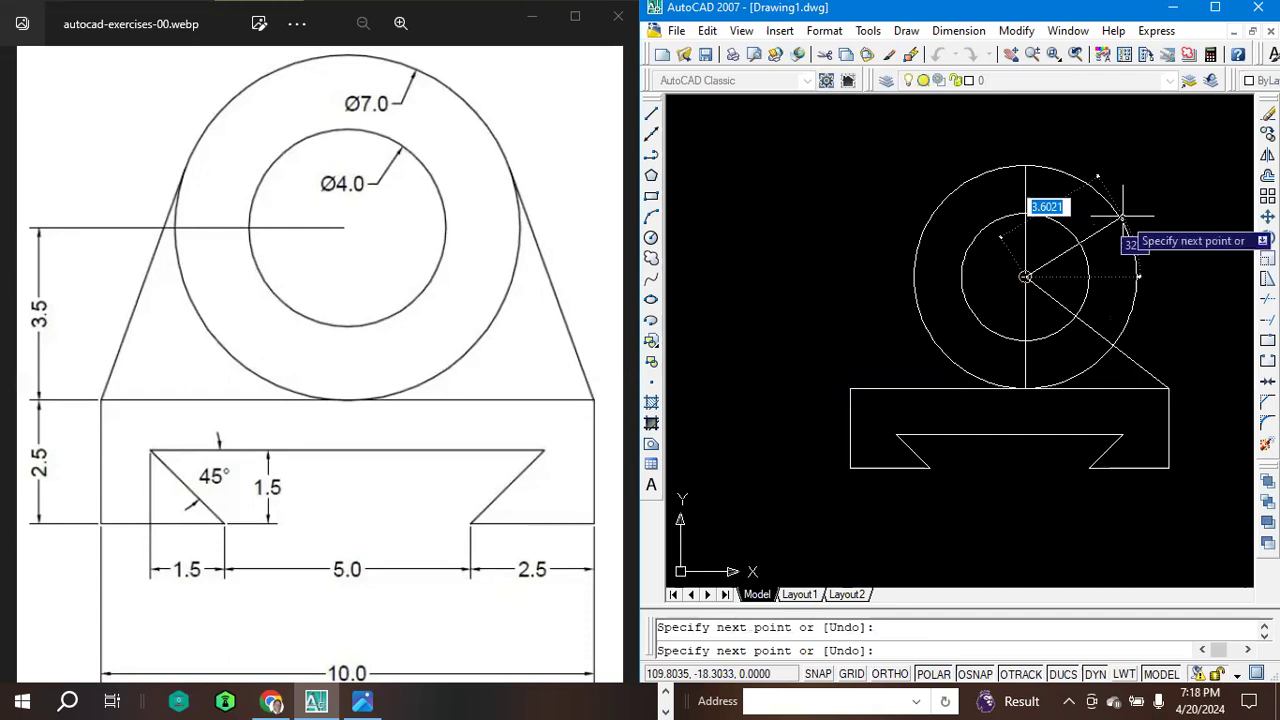
pyautogui.press('Down')
pyautogui.press('Return')
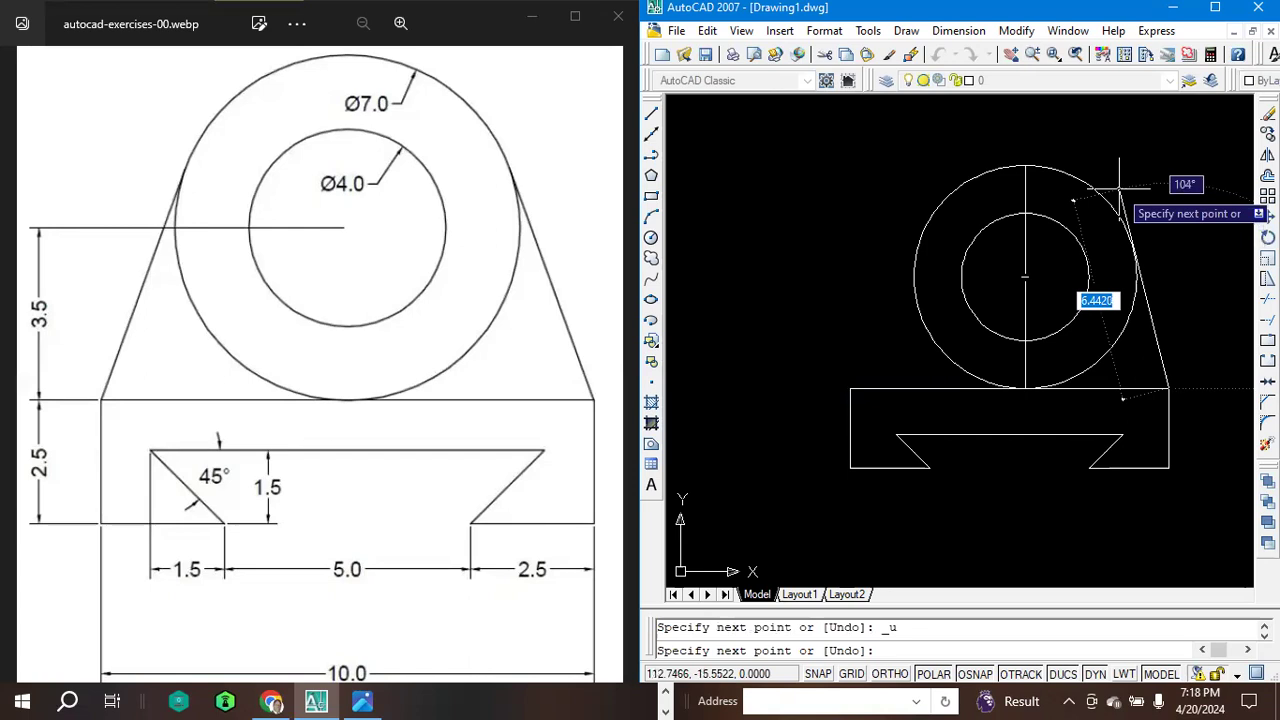
pyautogui.press('Escape')
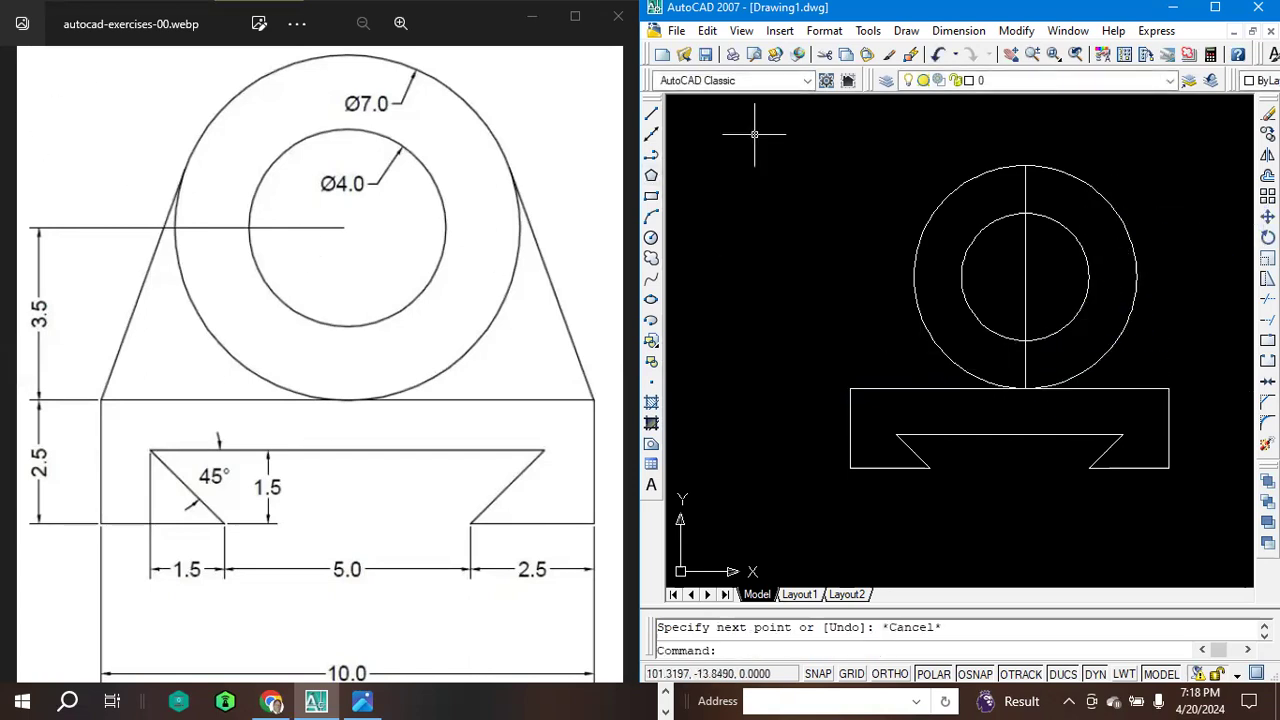
# Start a tangent line from the base's top-left corner to the outer circle, then undo that segment.
pyautogui.click(651, 118)
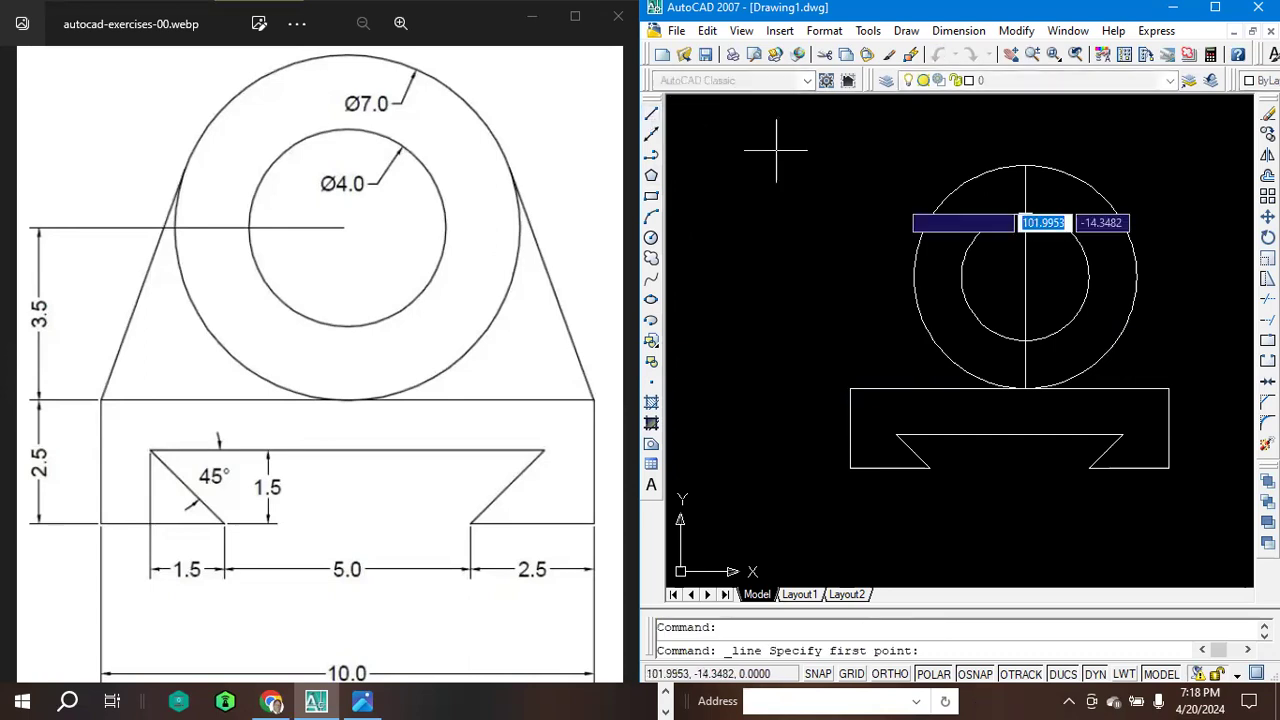
pyautogui.click(1025, 277)
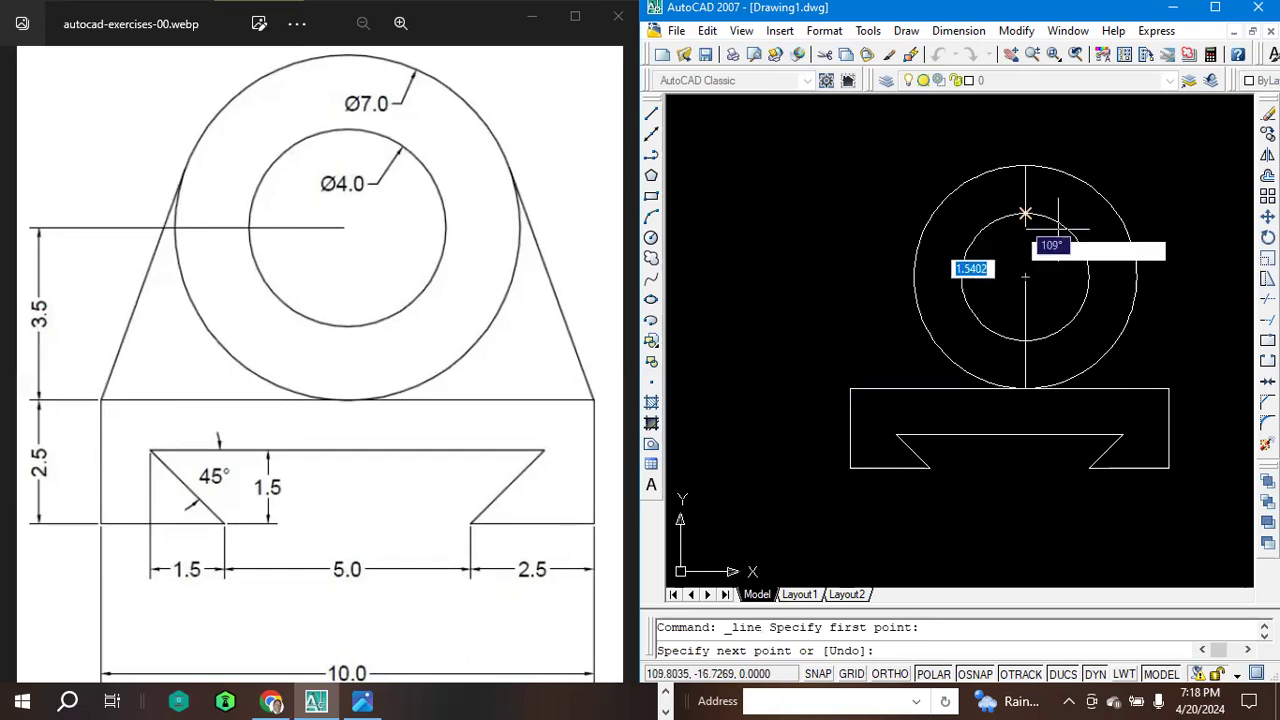
pyautogui.press('Escape')
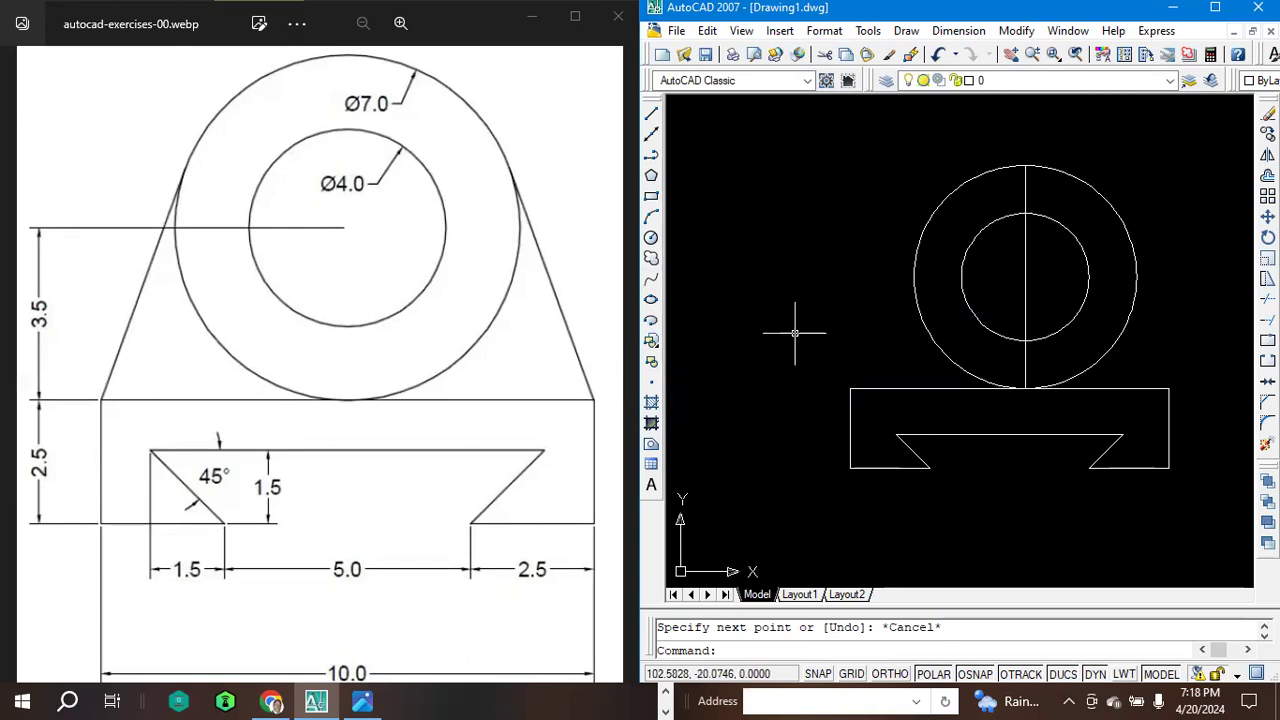
pyautogui.click(653, 114)
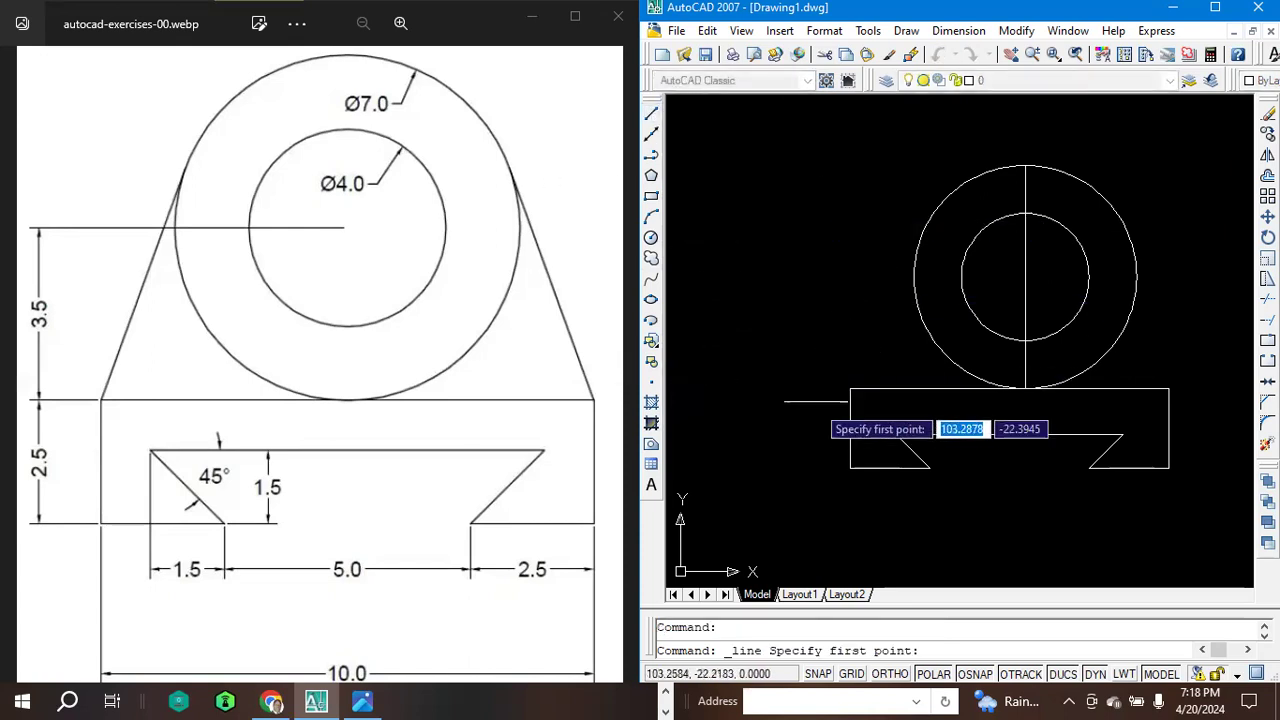
pyautogui.click(850, 388)
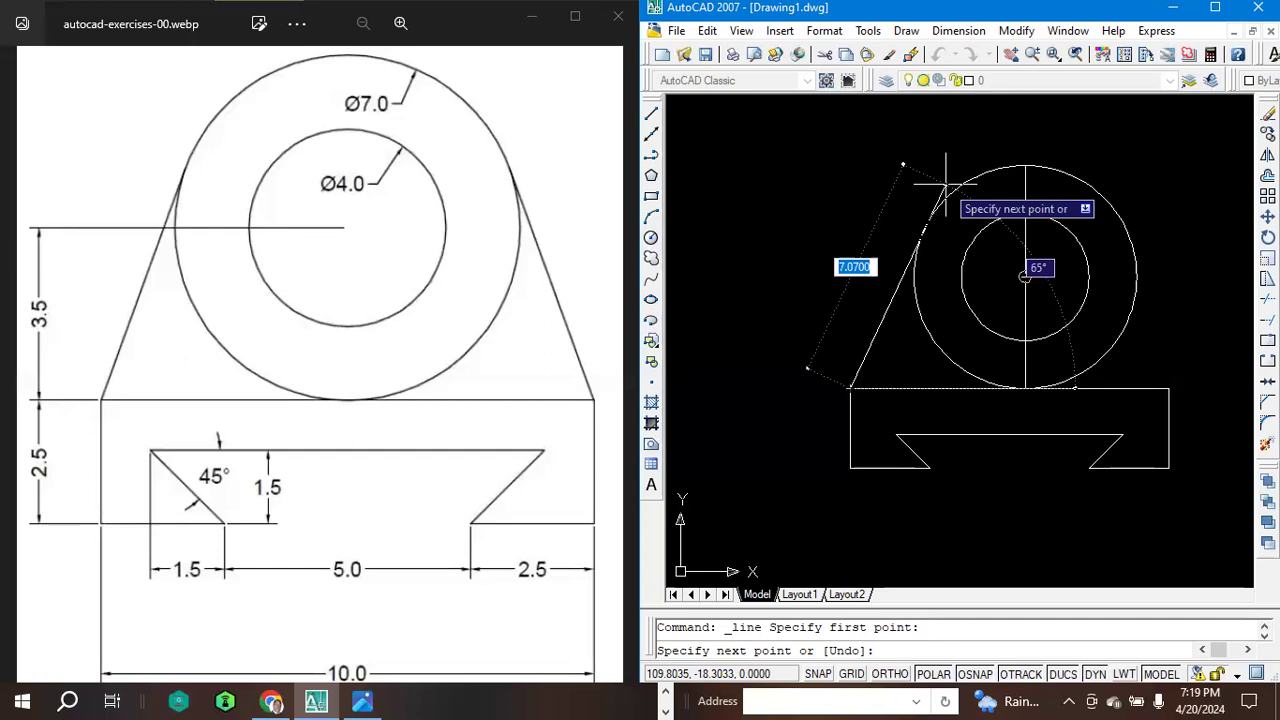
pyautogui.click(945, 185)
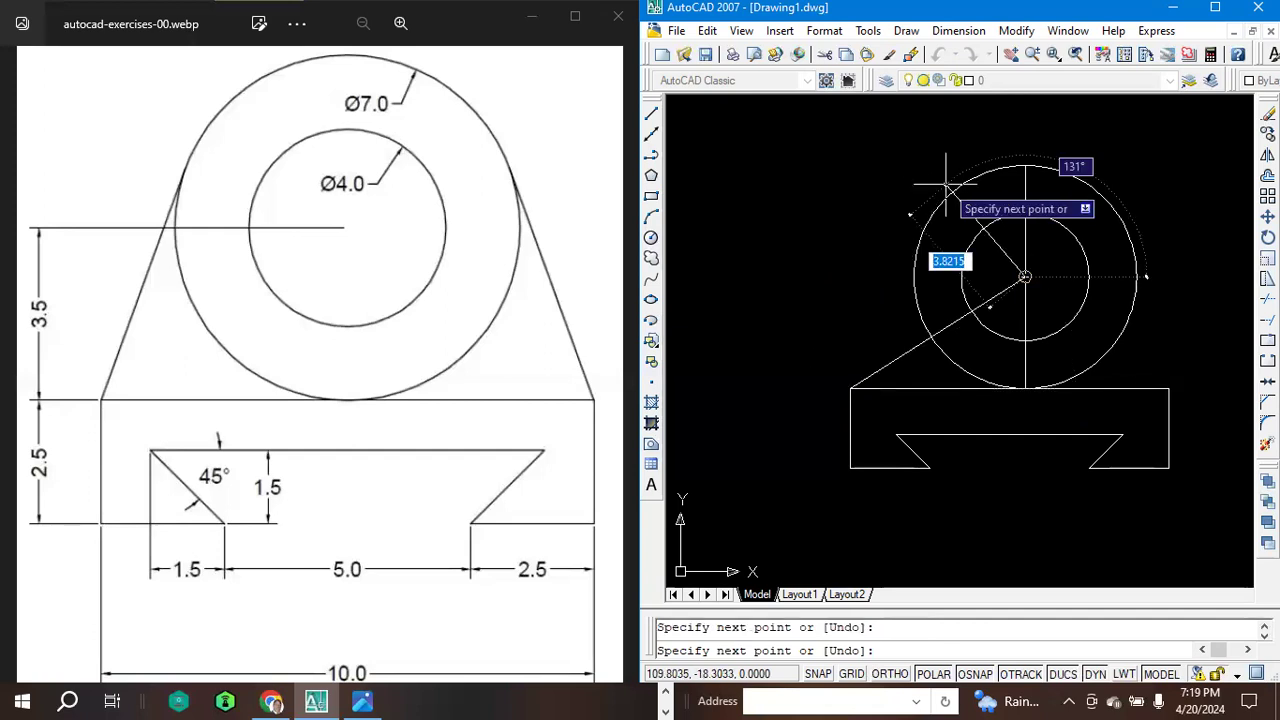
pyautogui.rightClick(945, 185)
pyautogui.click(975, 283)
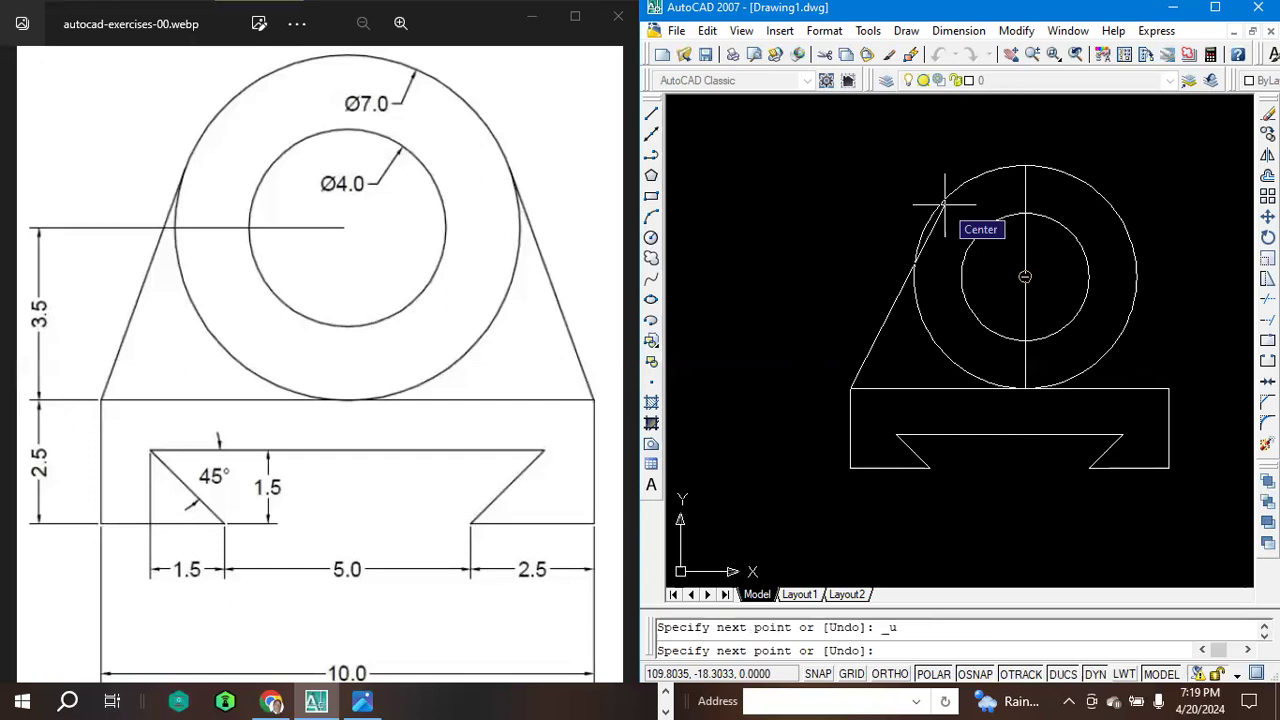
pyautogui.press('Escape')
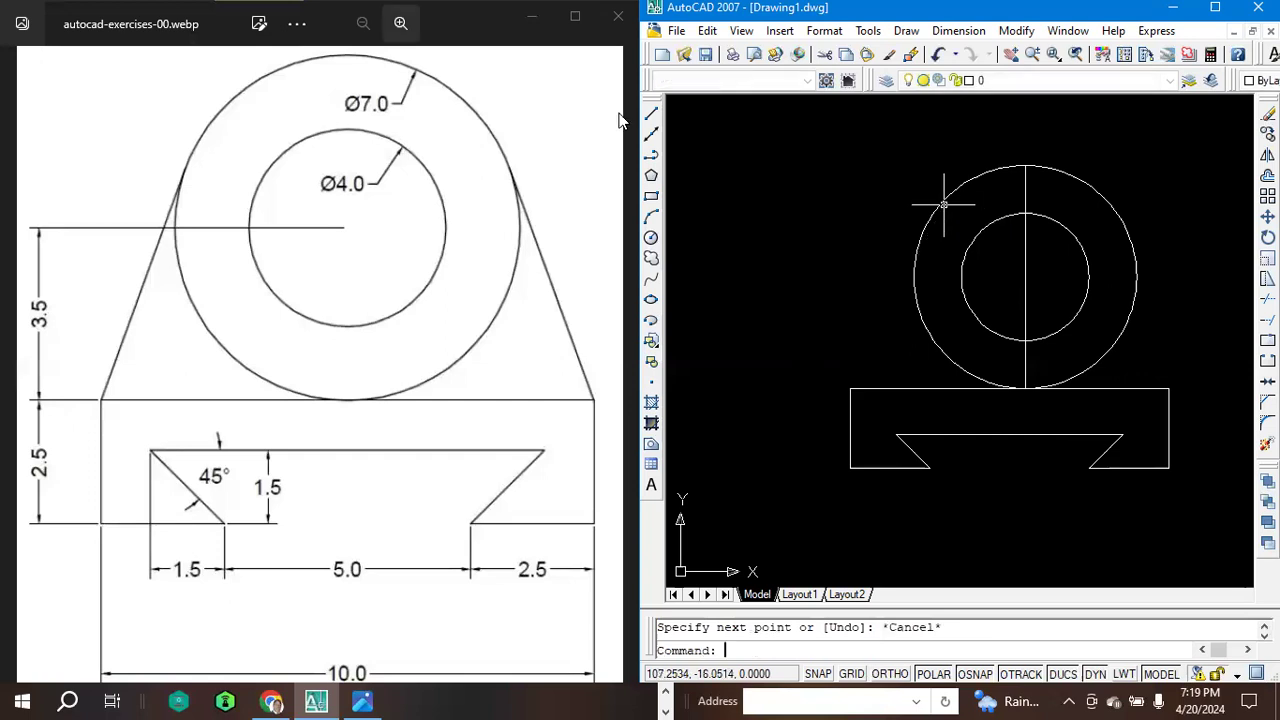
pyautogui.click(650, 117)
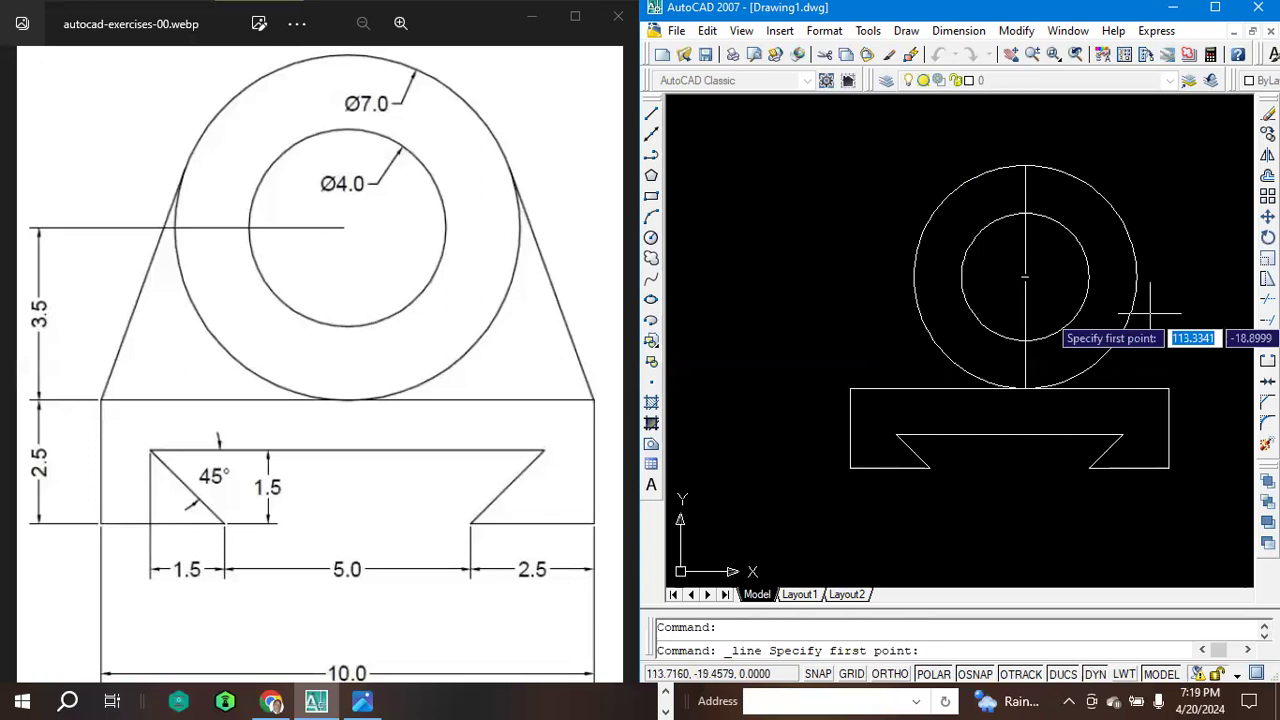
pyautogui.click(1168, 388)
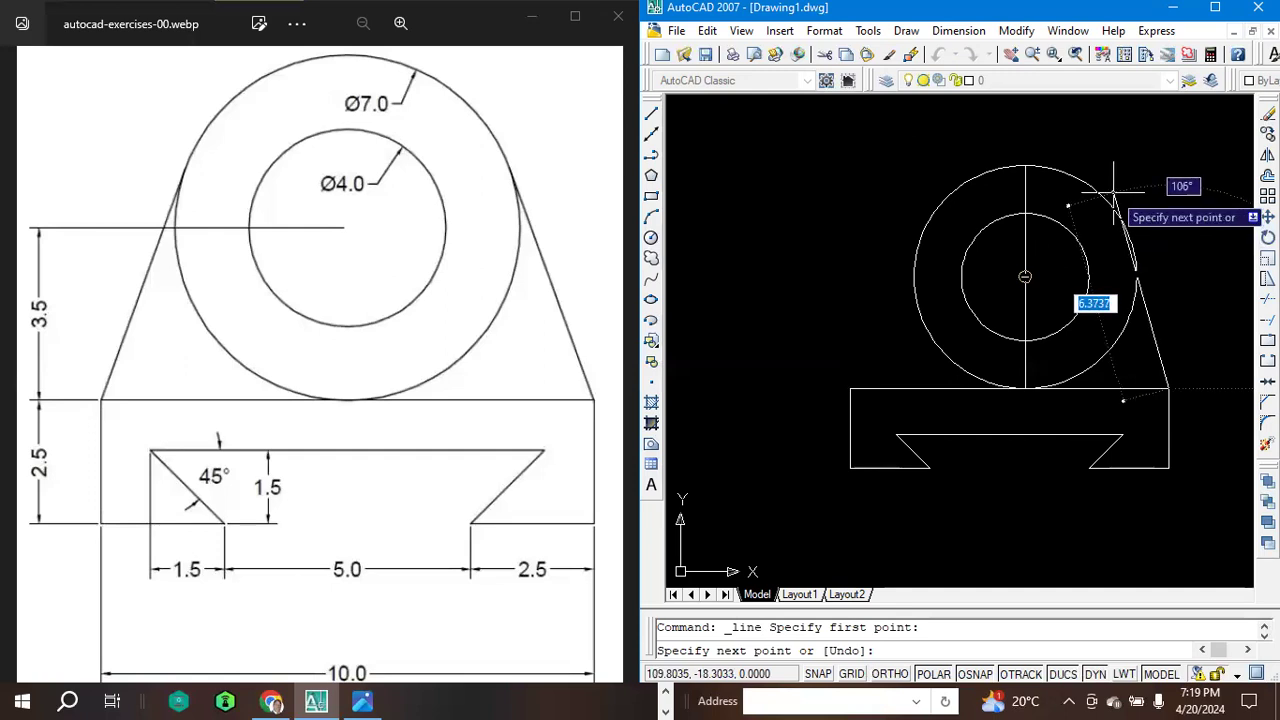
pyautogui.write('7')
pyautogui.press('Tab')
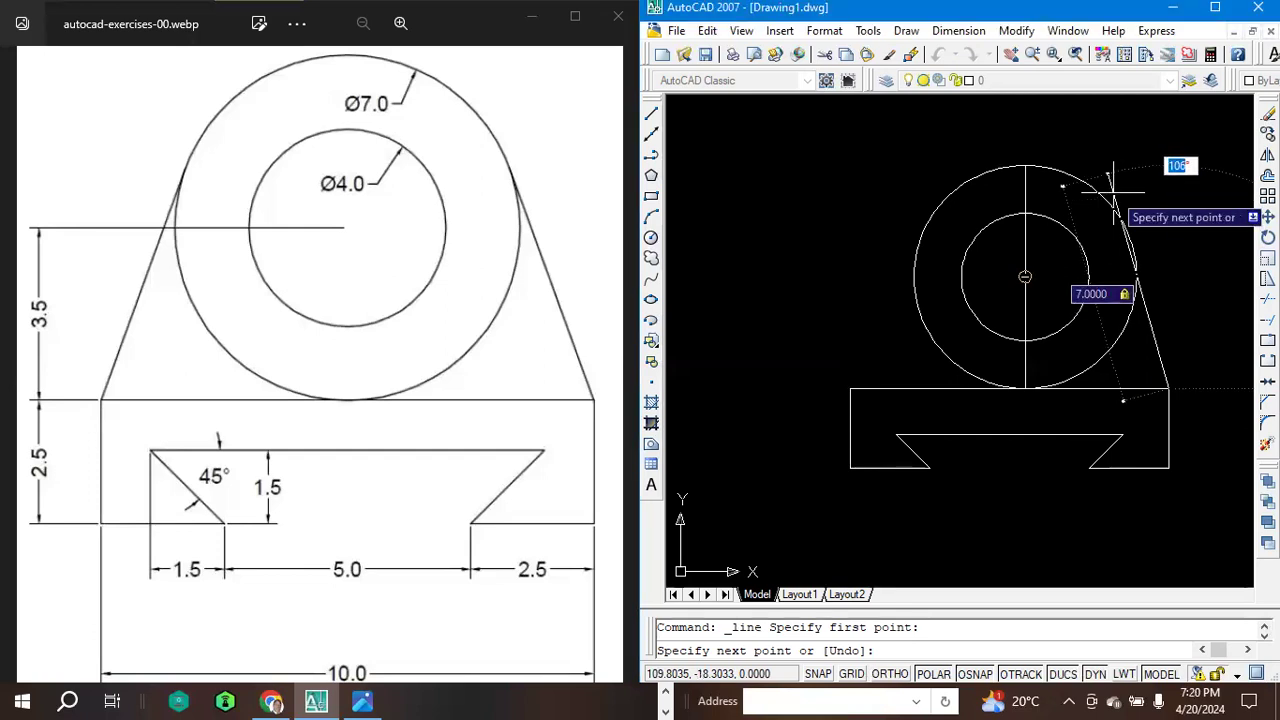
pyautogui.write('1')
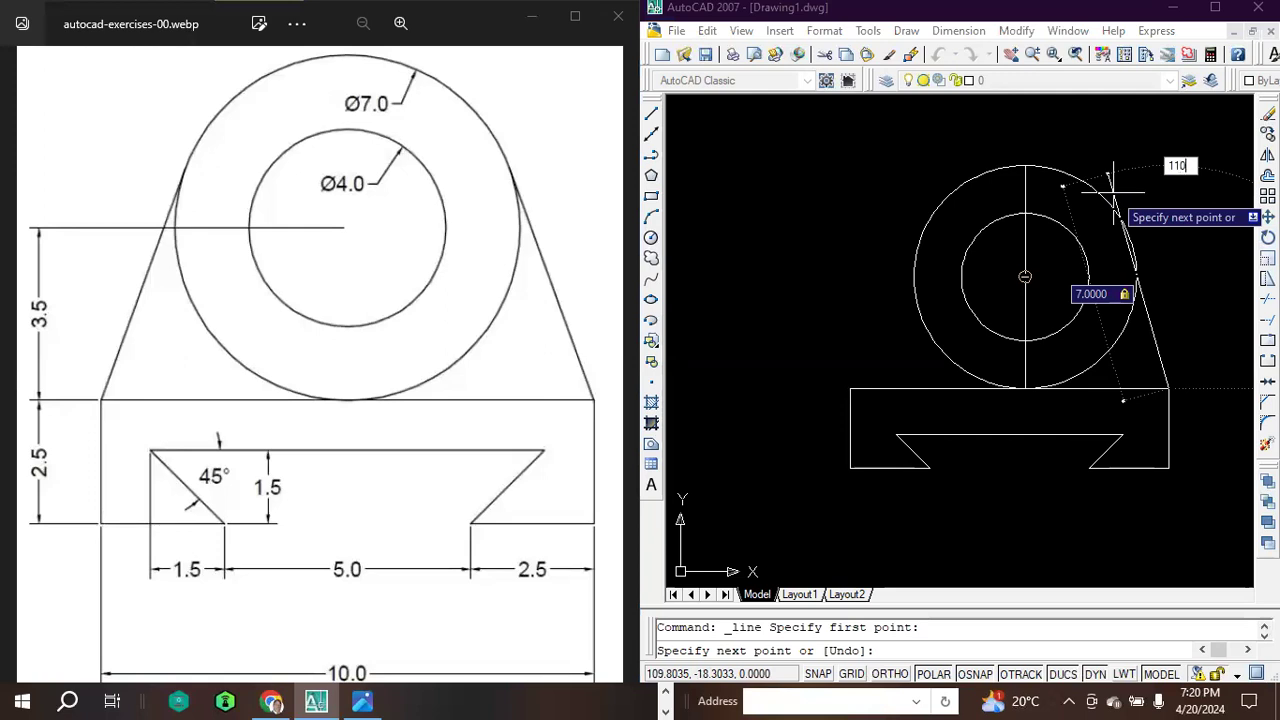
pyautogui.write('10')
pyautogui.press('Return')
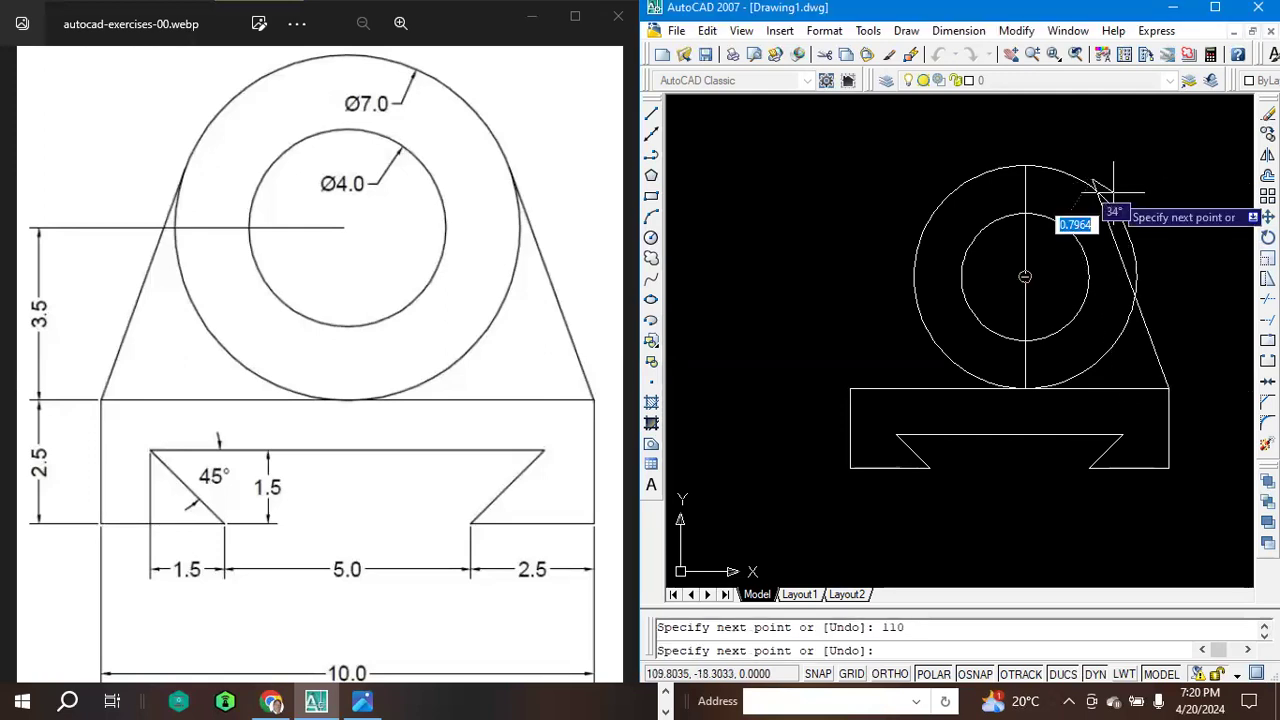
pyautogui.hotkey('ctrl', 'z')
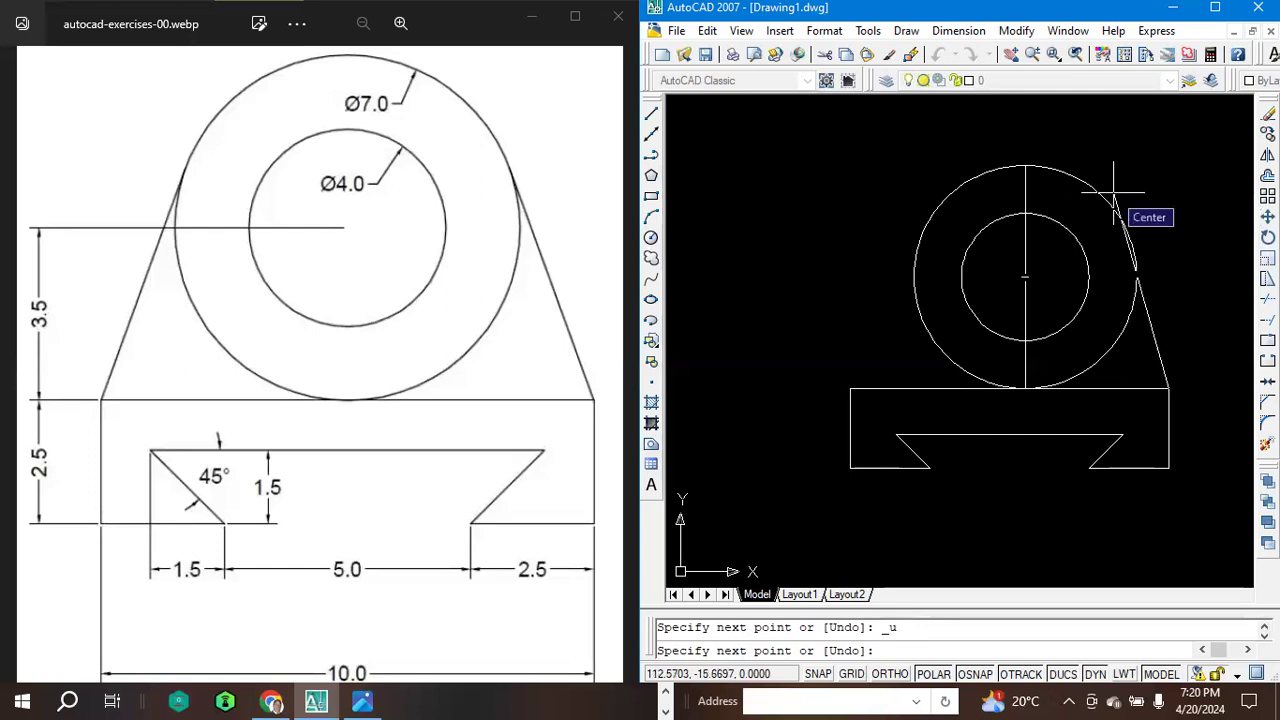
pyautogui.write('7')
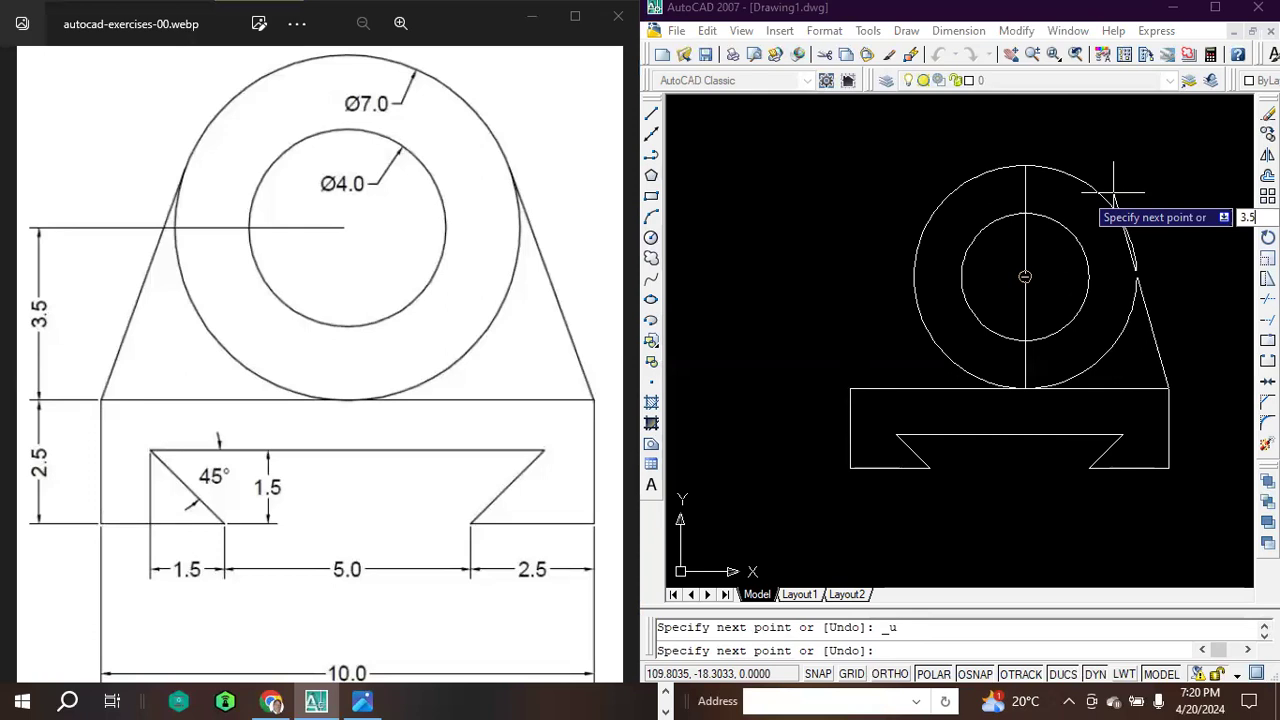
pyautogui.write('05')
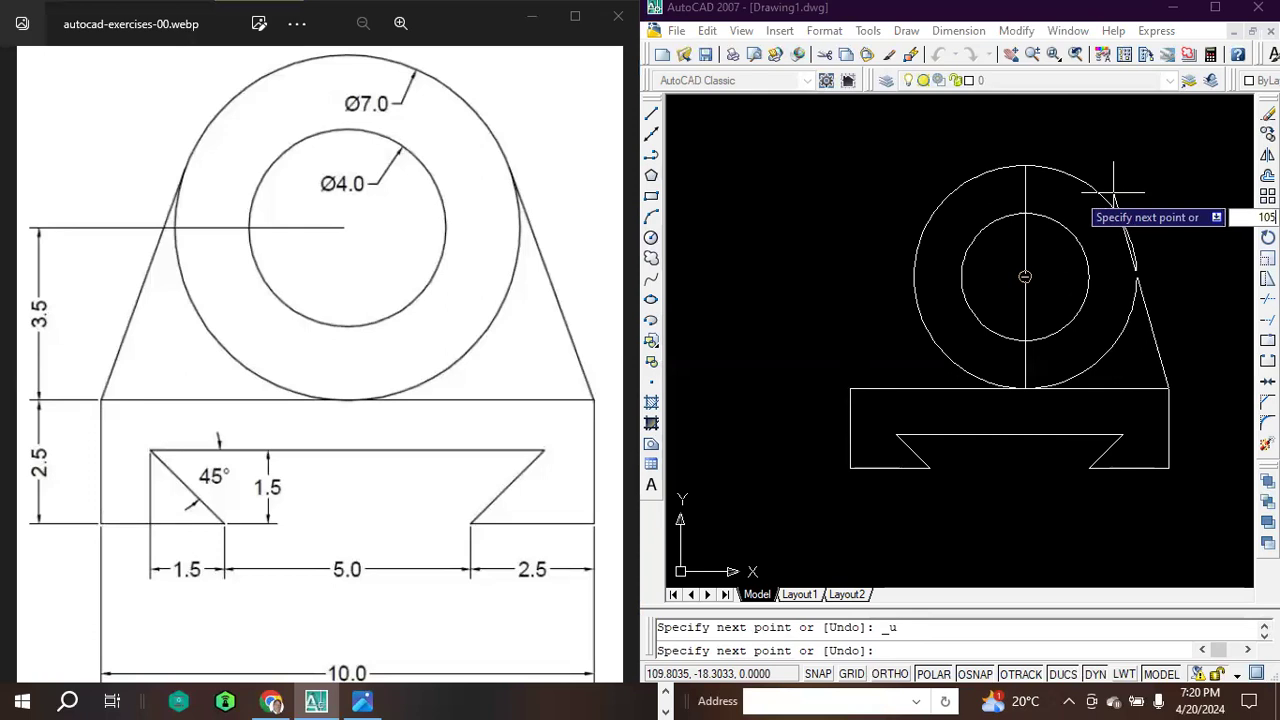
pyautogui.press('Tab')
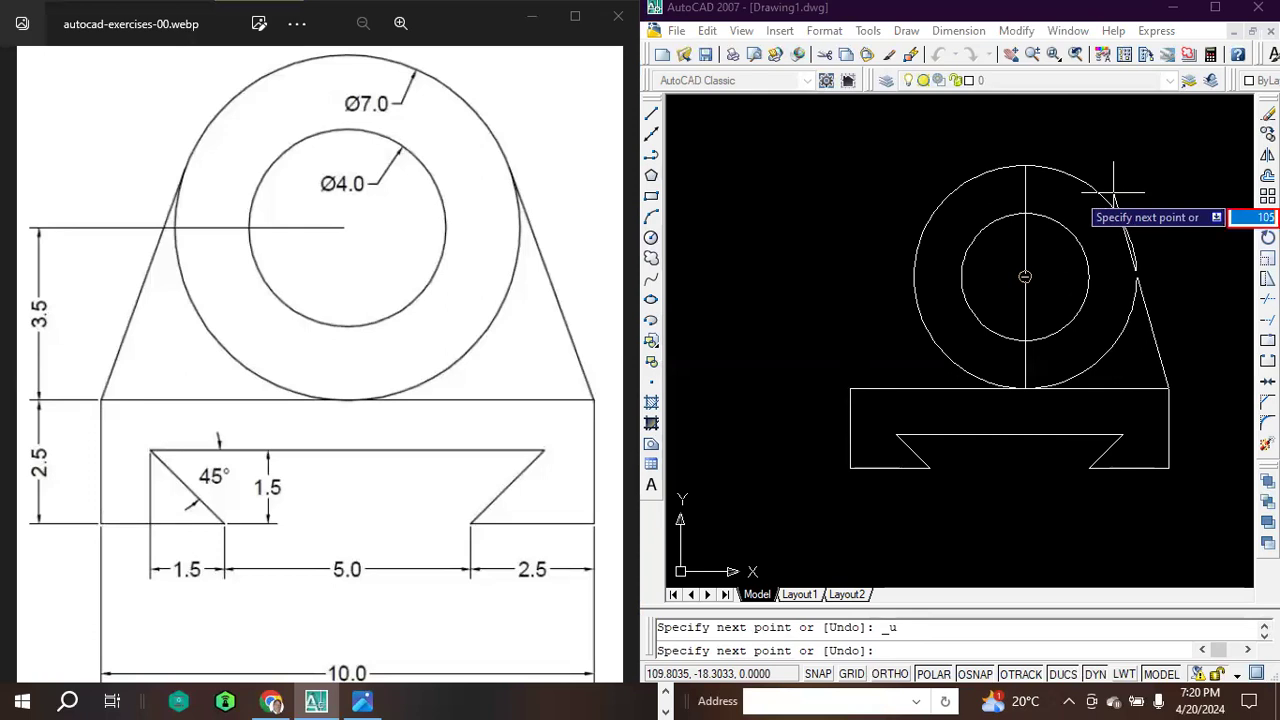
pyautogui.press('Escape')
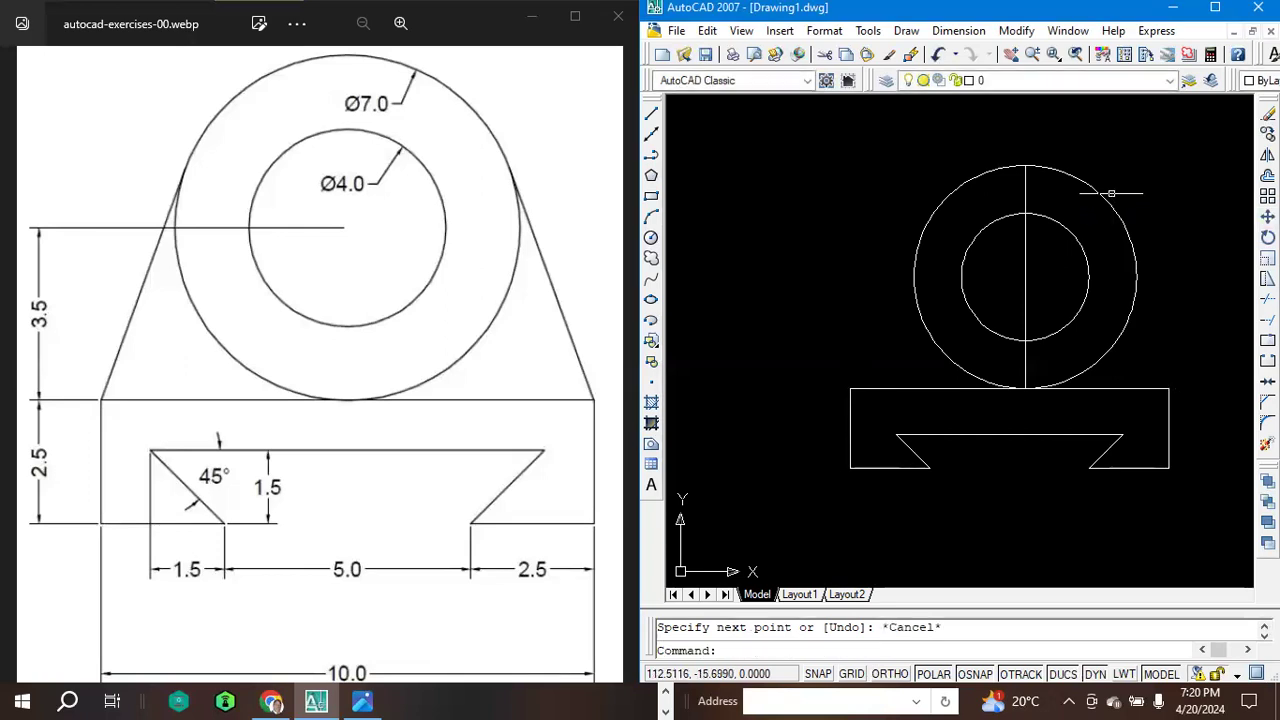
pyautogui.click(654, 120)
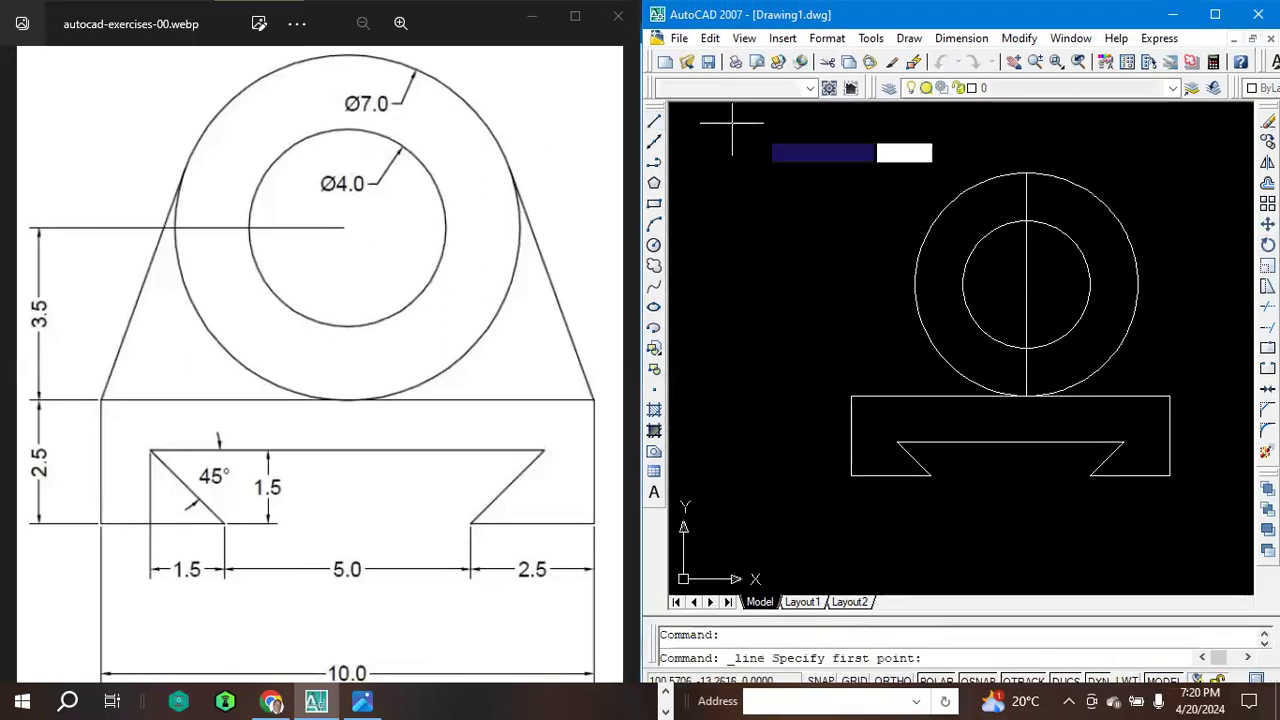
pyautogui.click(1170, 397)
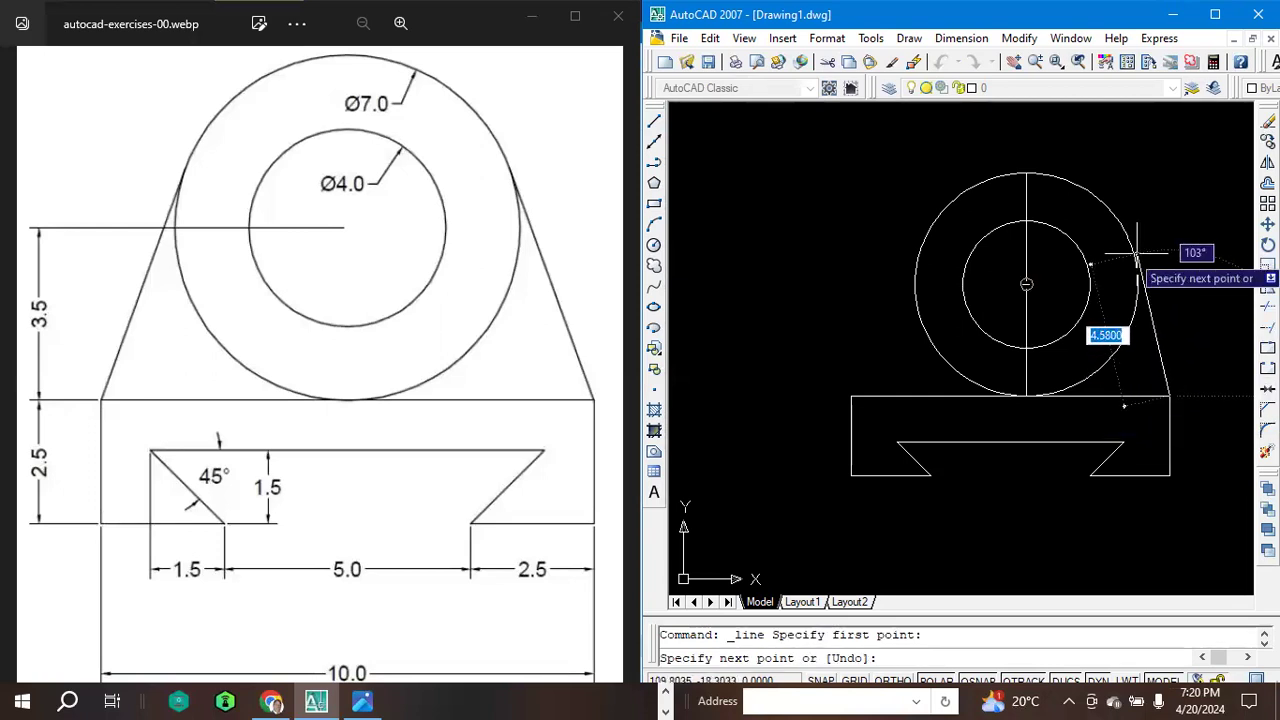
pyautogui.write('7')
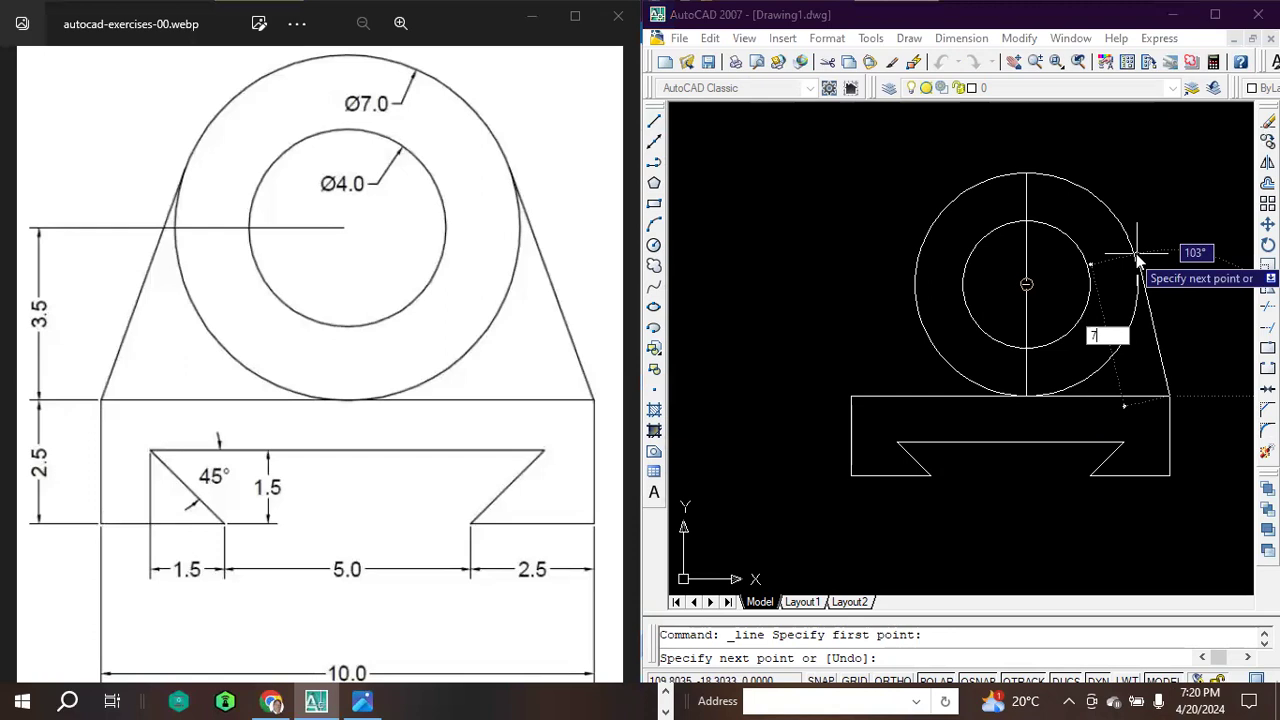
pyautogui.press('Tab')
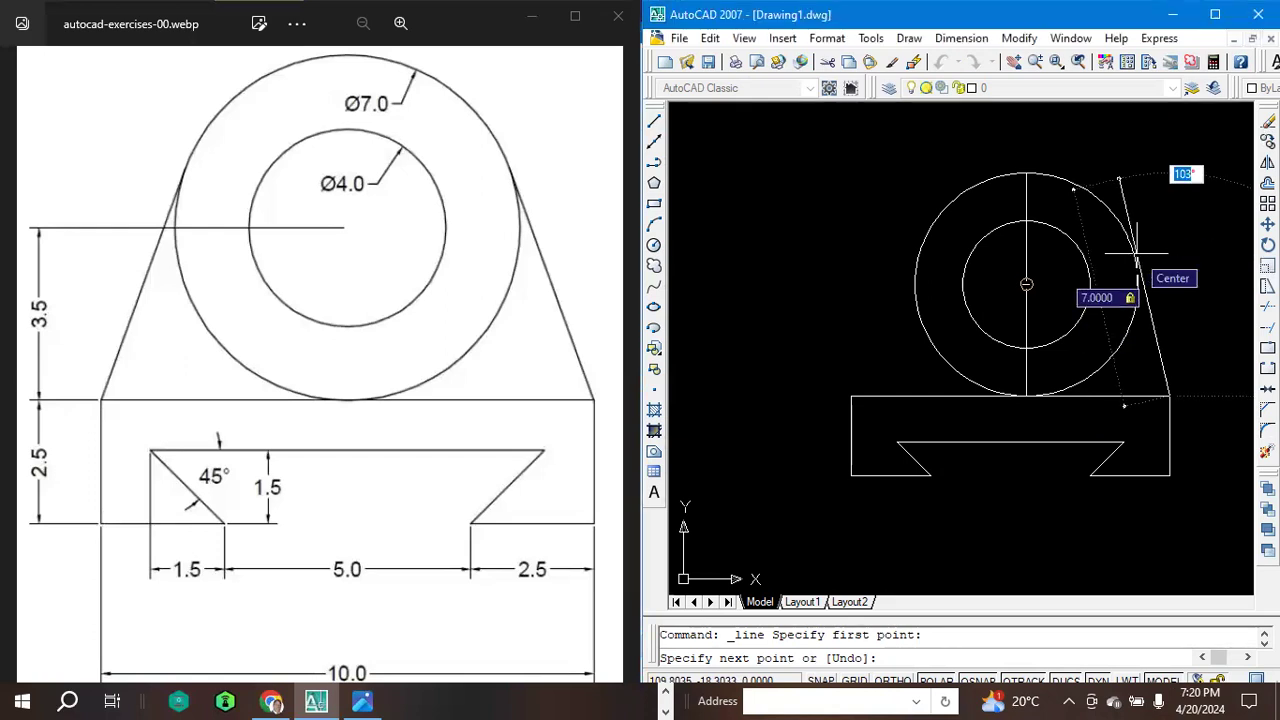
pyautogui.write('10')
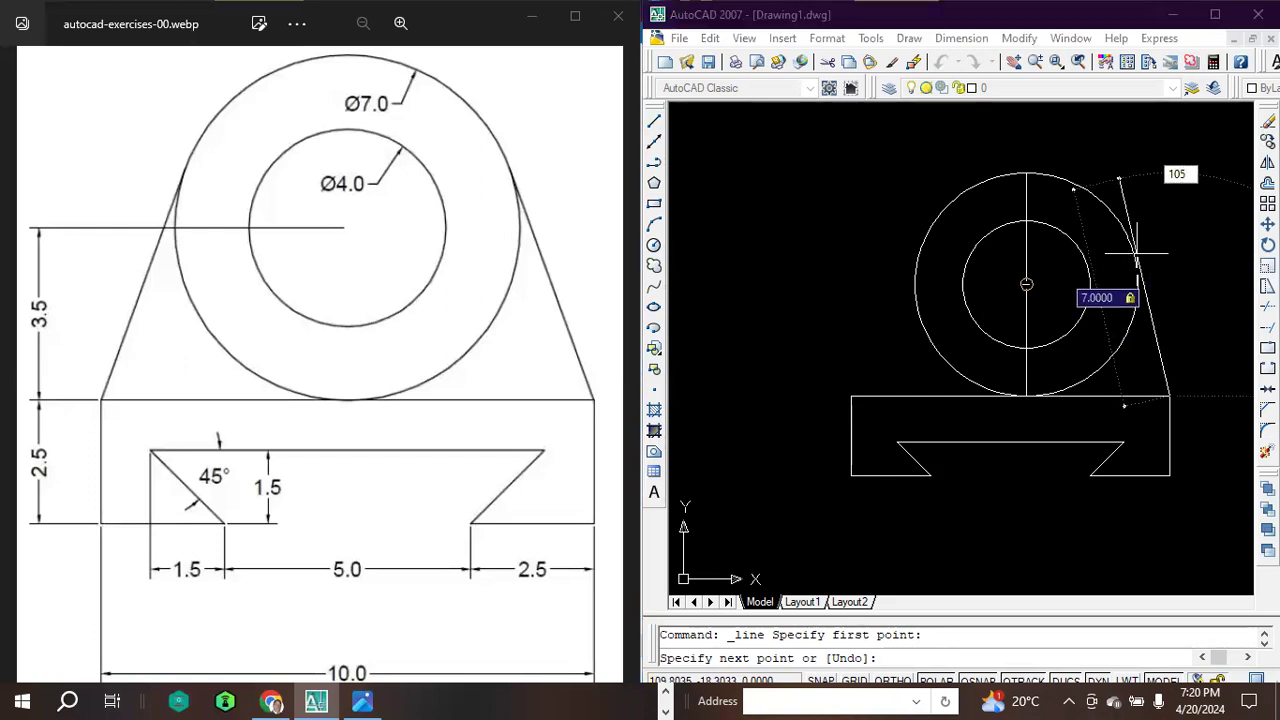
pyautogui.press('Return')
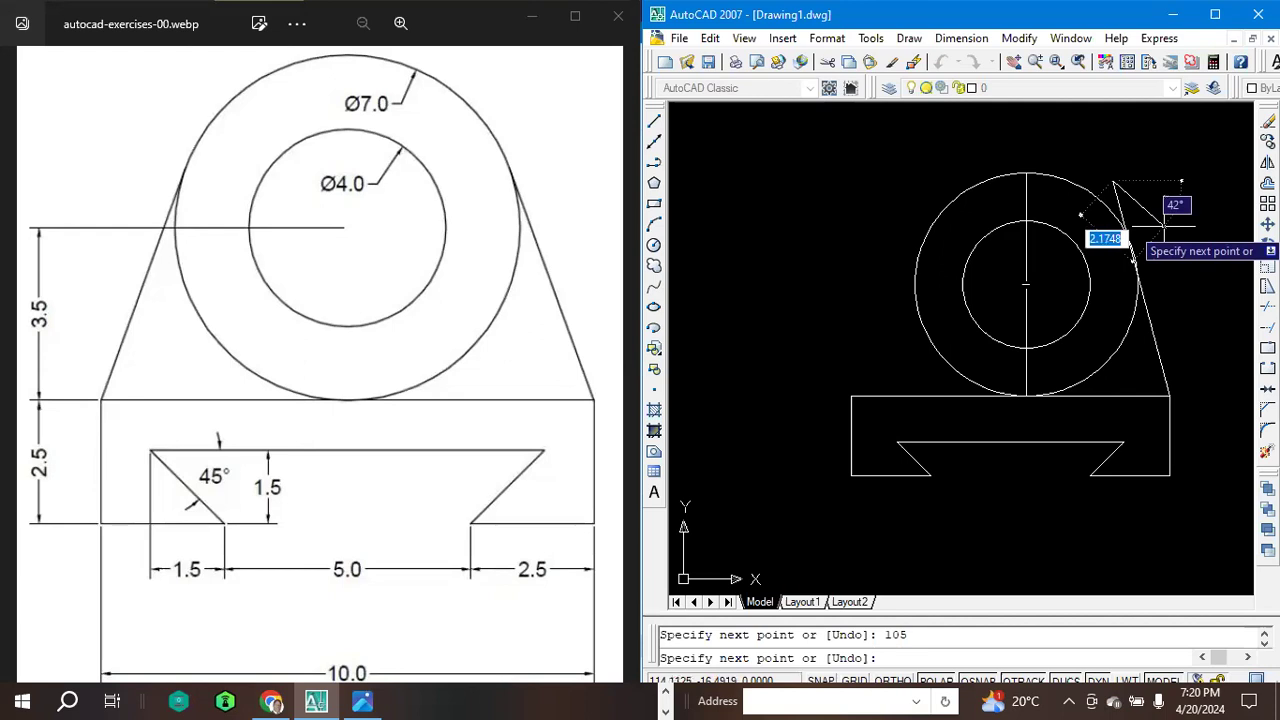
pyautogui.press('Escape')
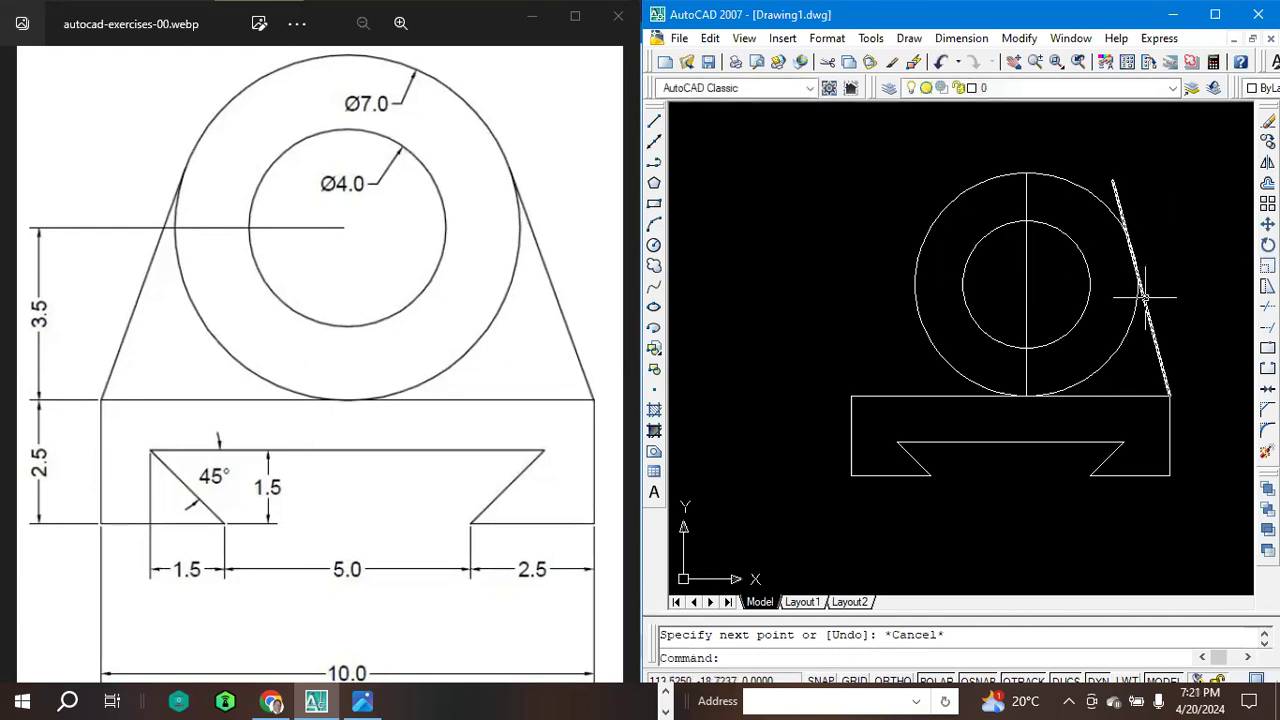
pyautogui.scroll(4, 1138, 297)
pyautogui.scroll(-1, 1102, 278)
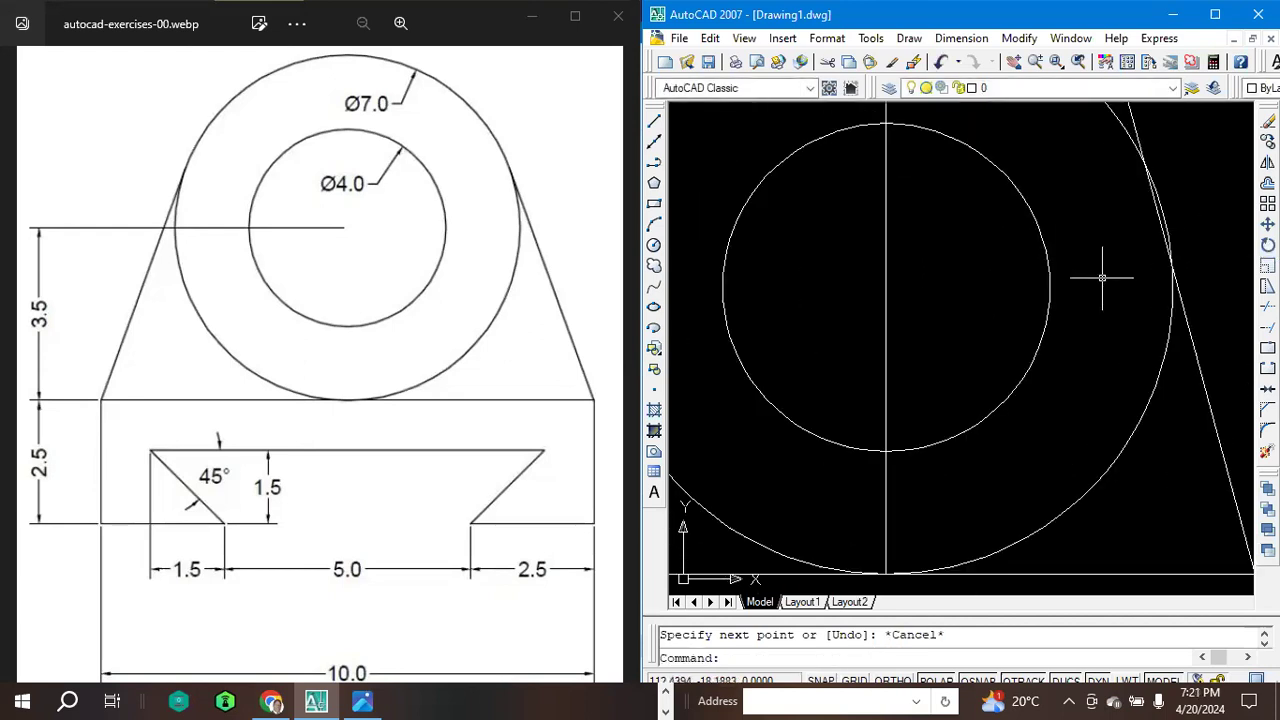
pyautogui.scroll(-5, 1102, 278)
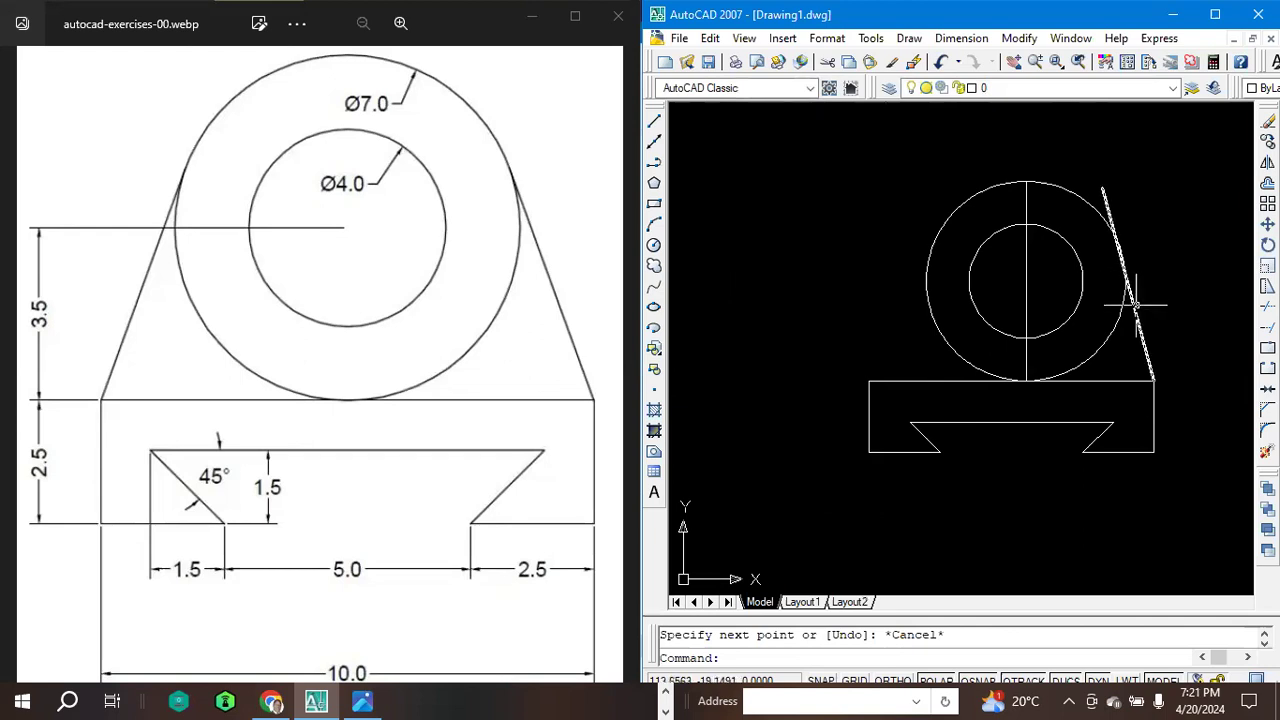
pyautogui.click(1149, 366)
pyautogui.press('Delete')
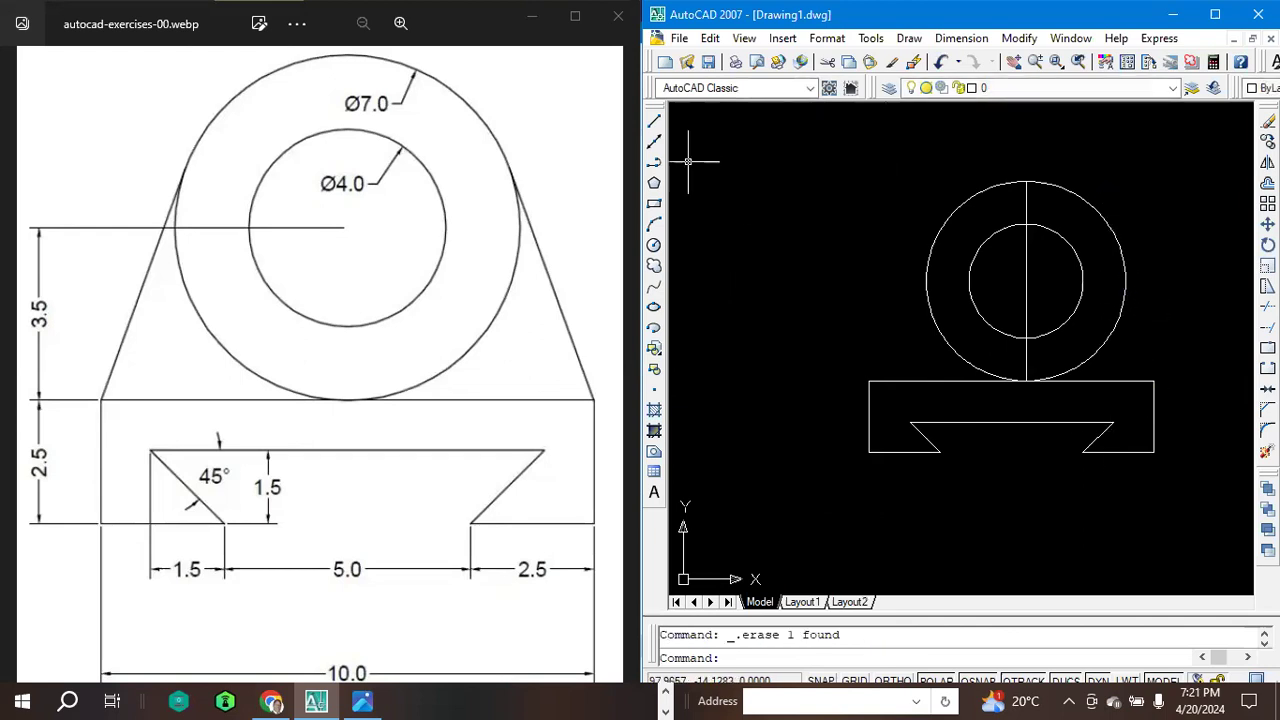
# Draw a horizontal 3.5-unit line from the circles' centre to the outer circle's right edge.
pyautogui.click(655, 121)
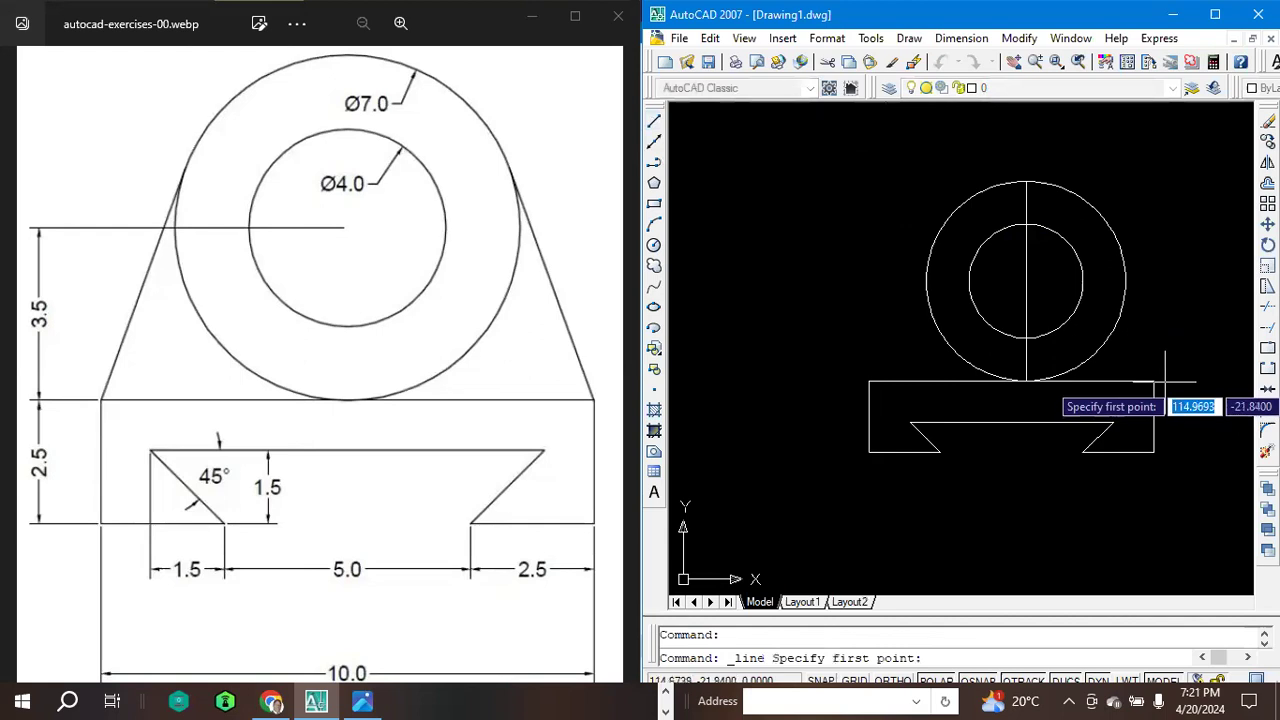
pyautogui.click(1154, 381)
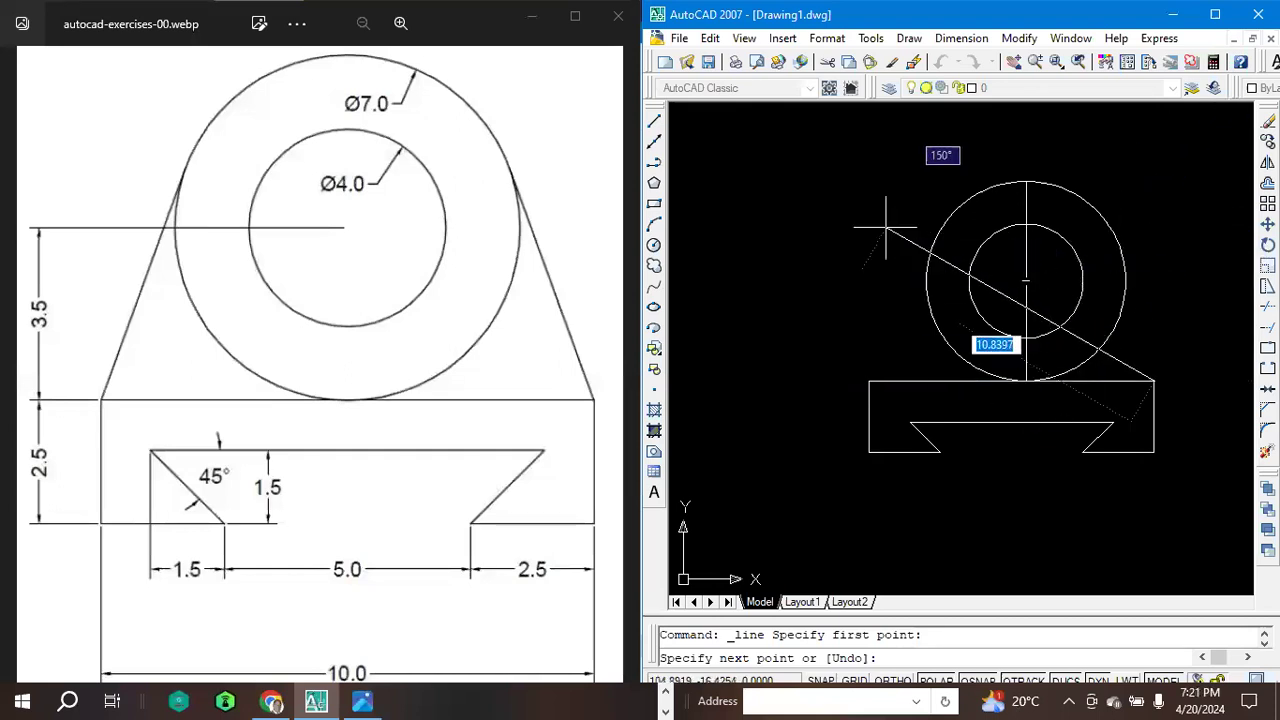
pyautogui.press('Escape')
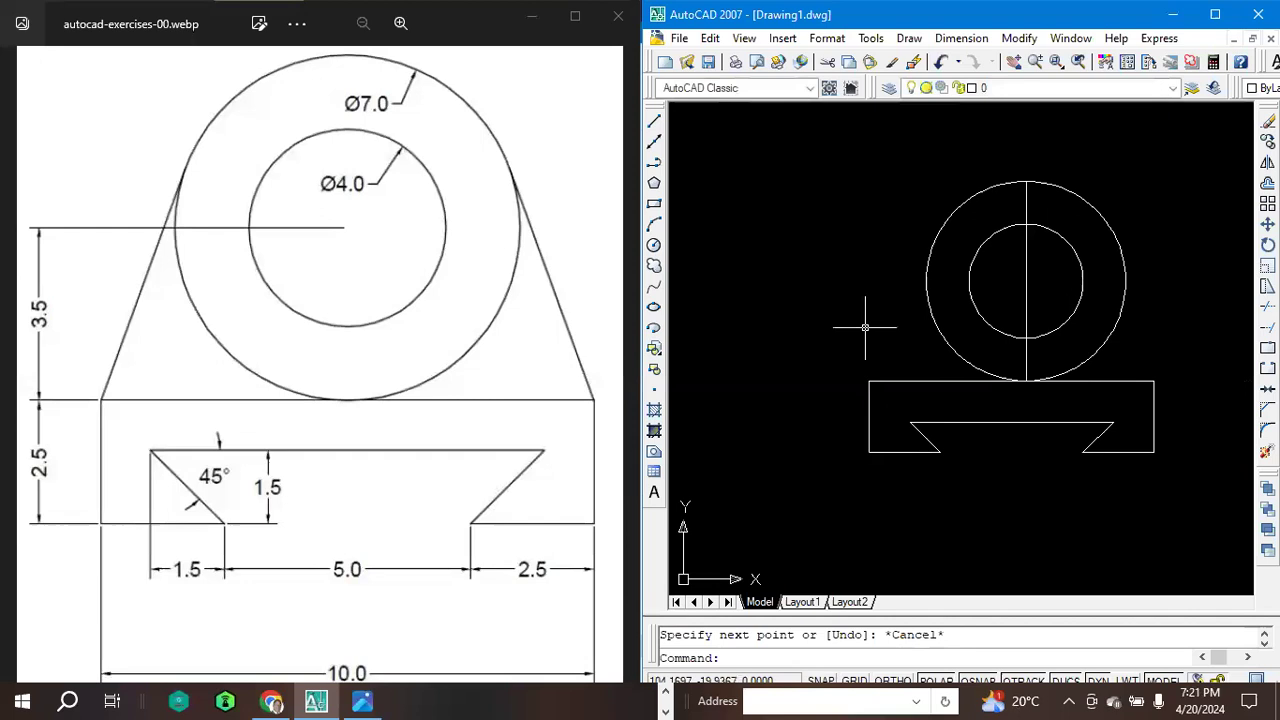
pyautogui.click(654, 120)
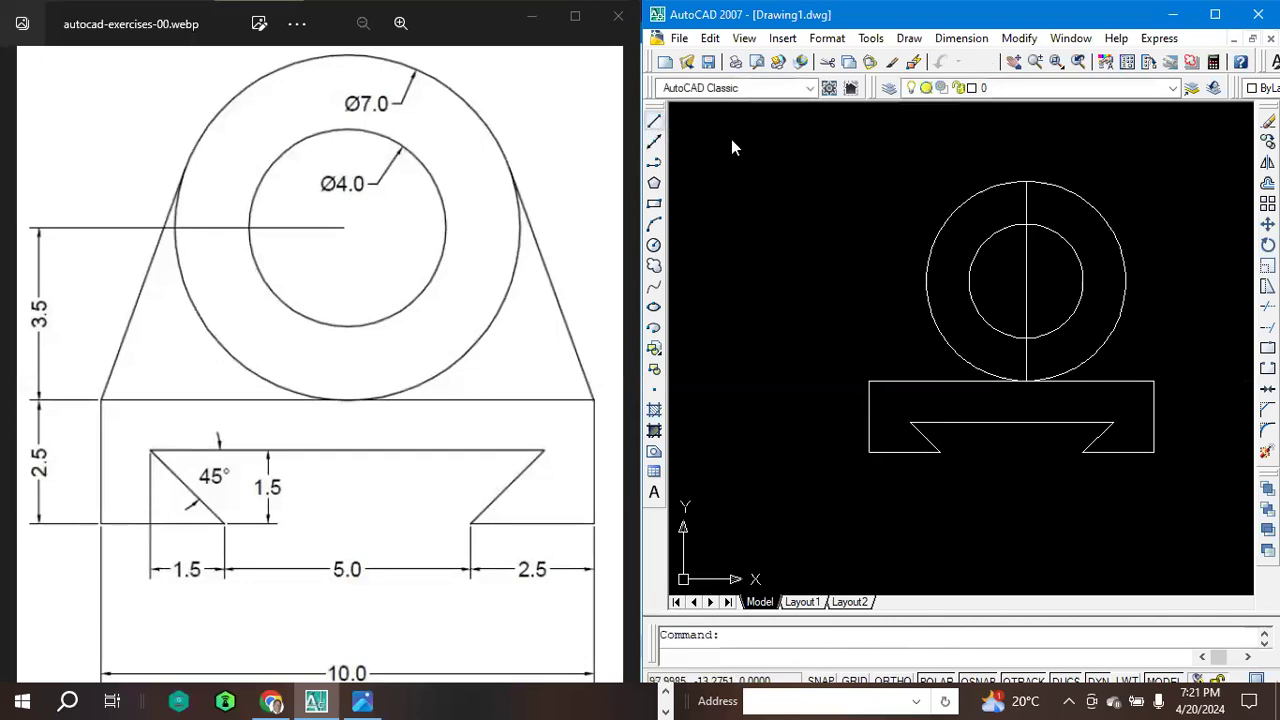
pyautogui.click(1026, 280)
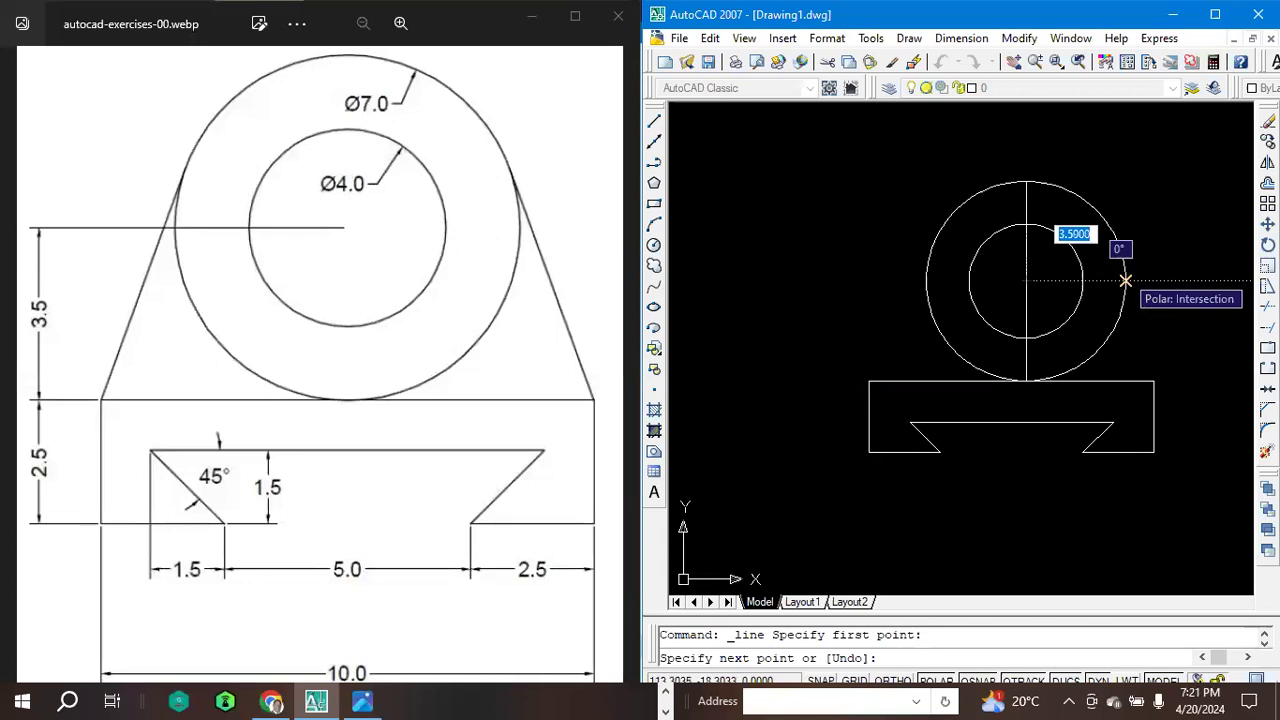
pyautogui.click(1125, 281)
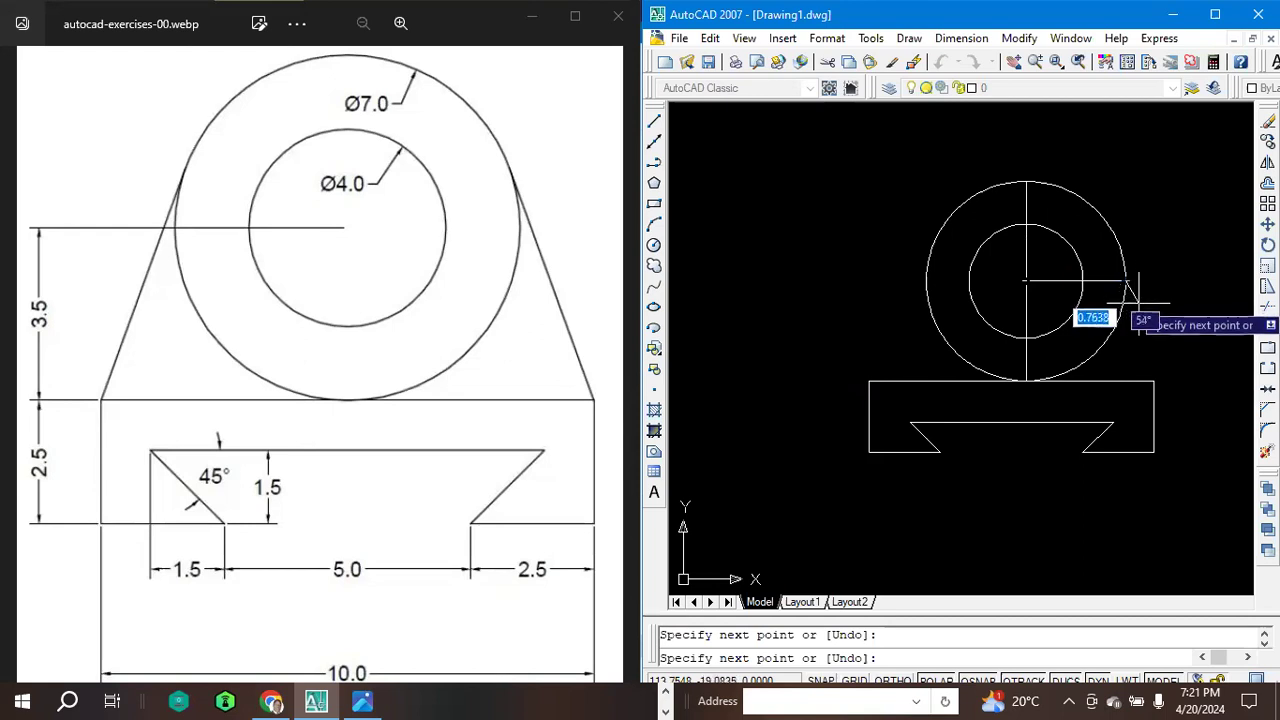
pyautogui.press('super')
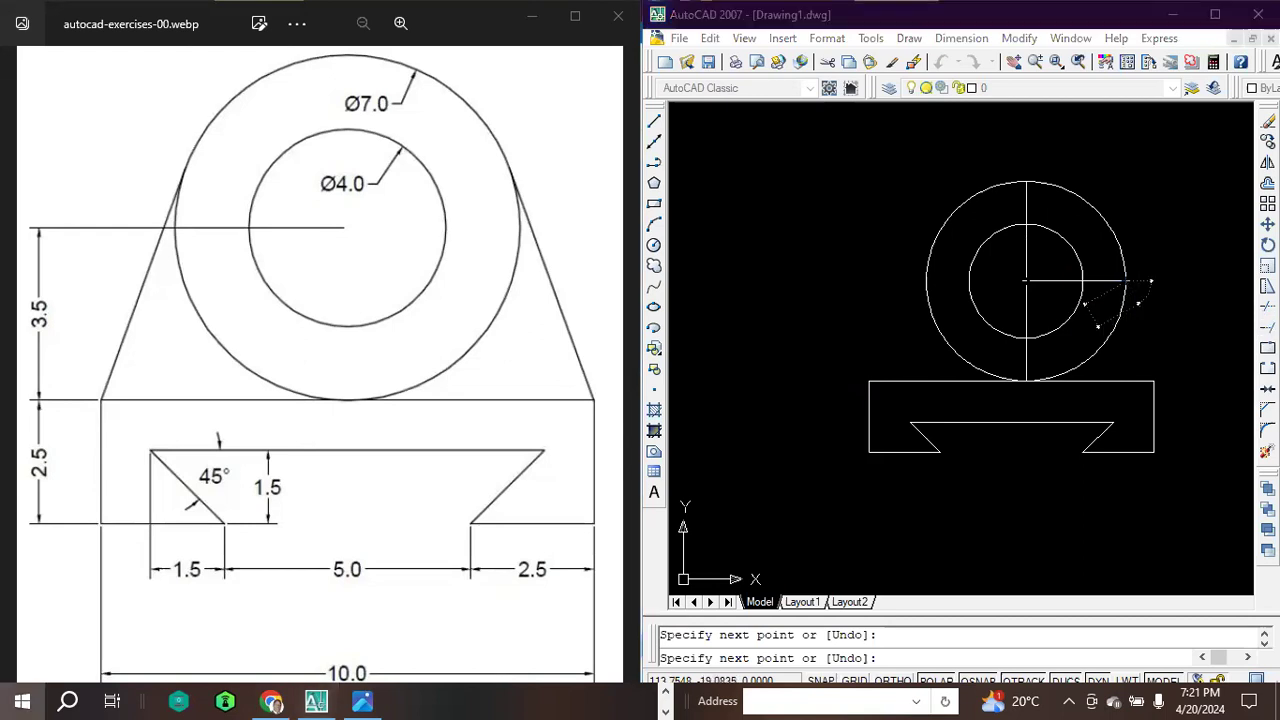
pyautogui.press('super')
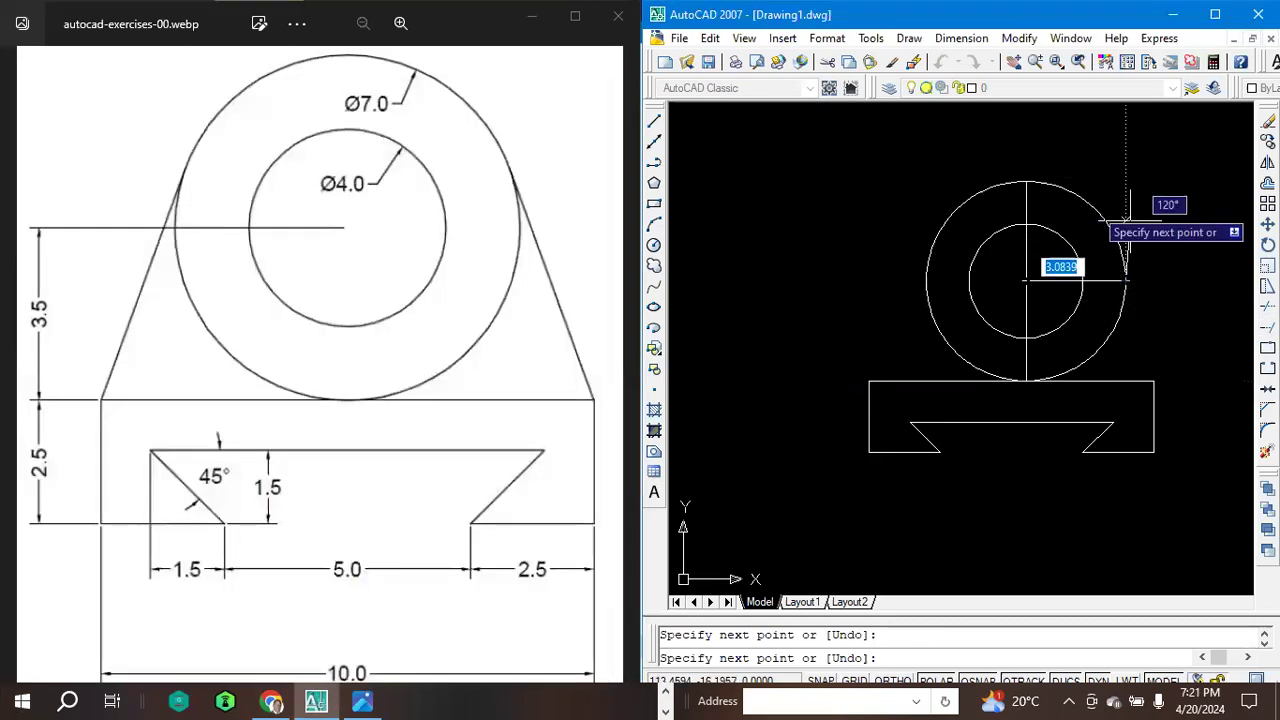
pyautogui.press('Escape')
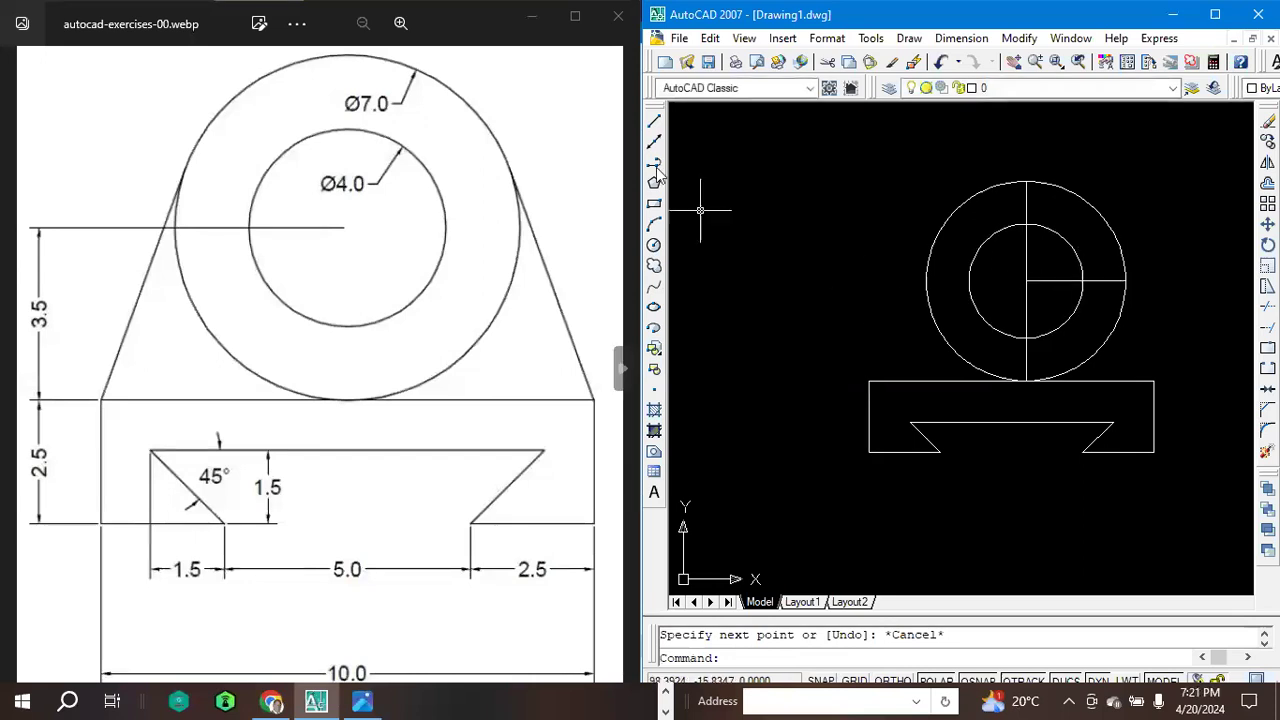
# Draw a 3.5-long line from the circles' centre at a 45° angle.
pyautogui.click(654, 121)
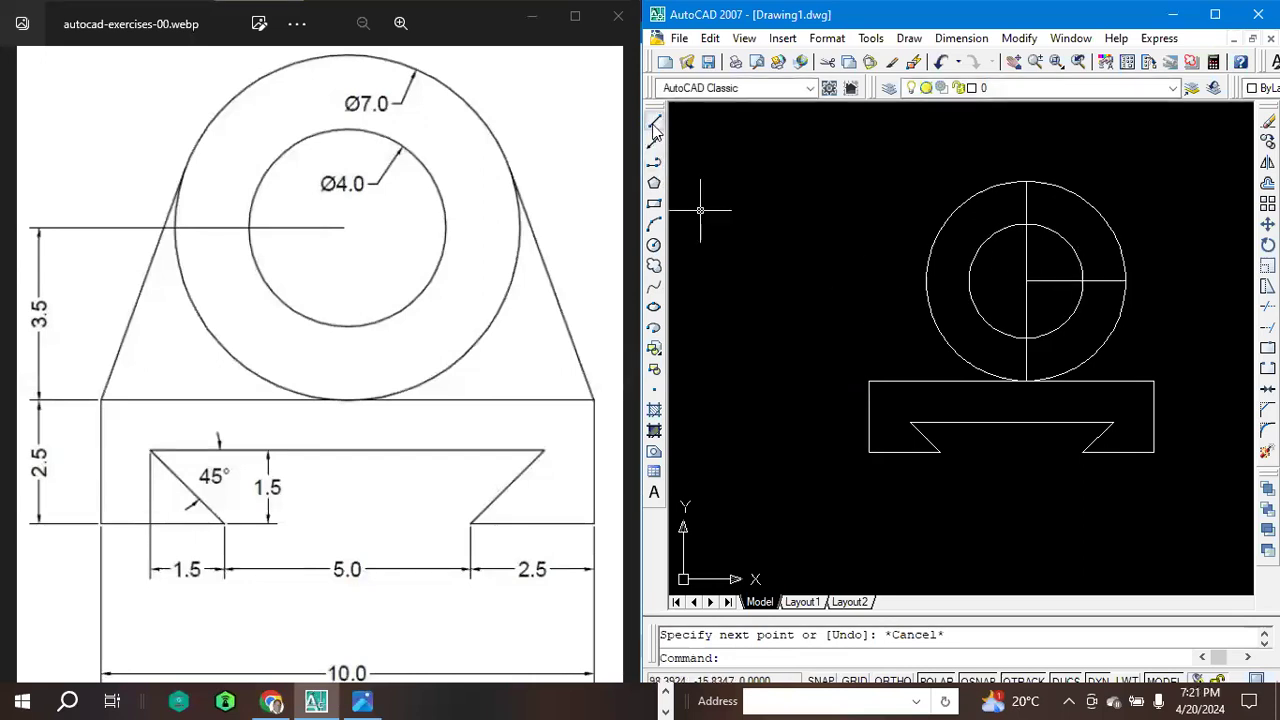
pyautogui.click(1025, 281)
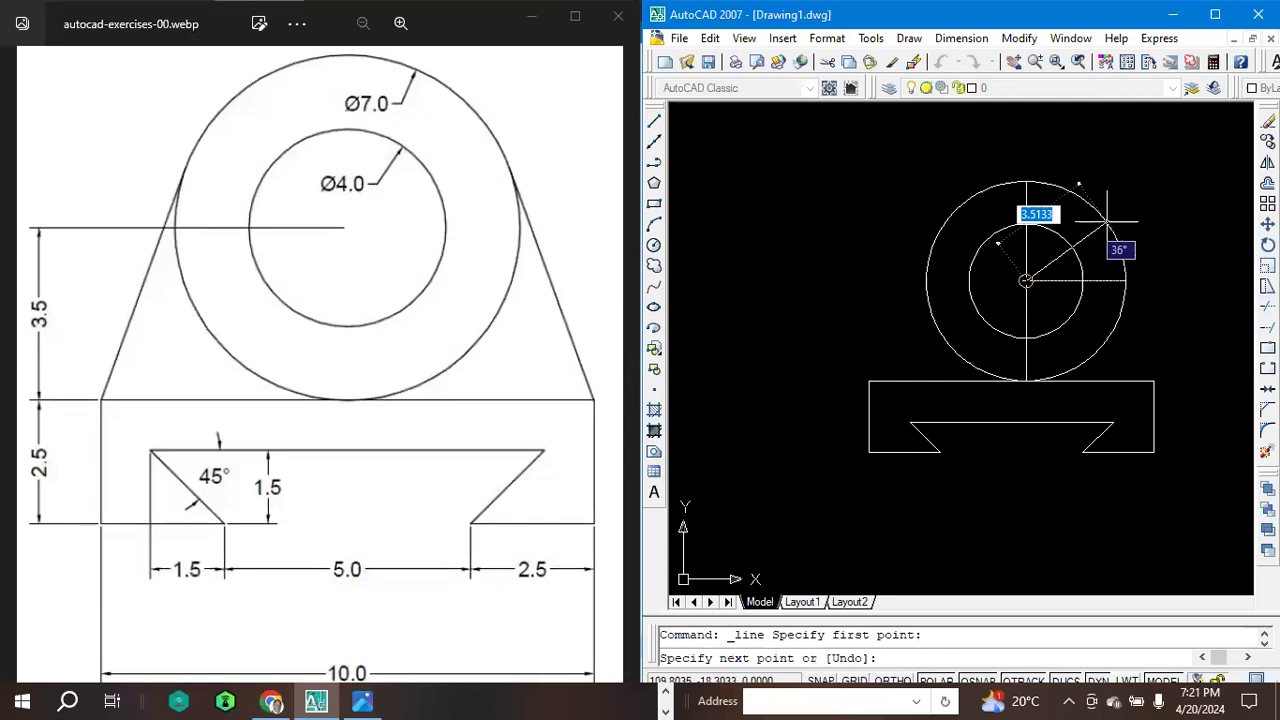
pyautogui.write('3')
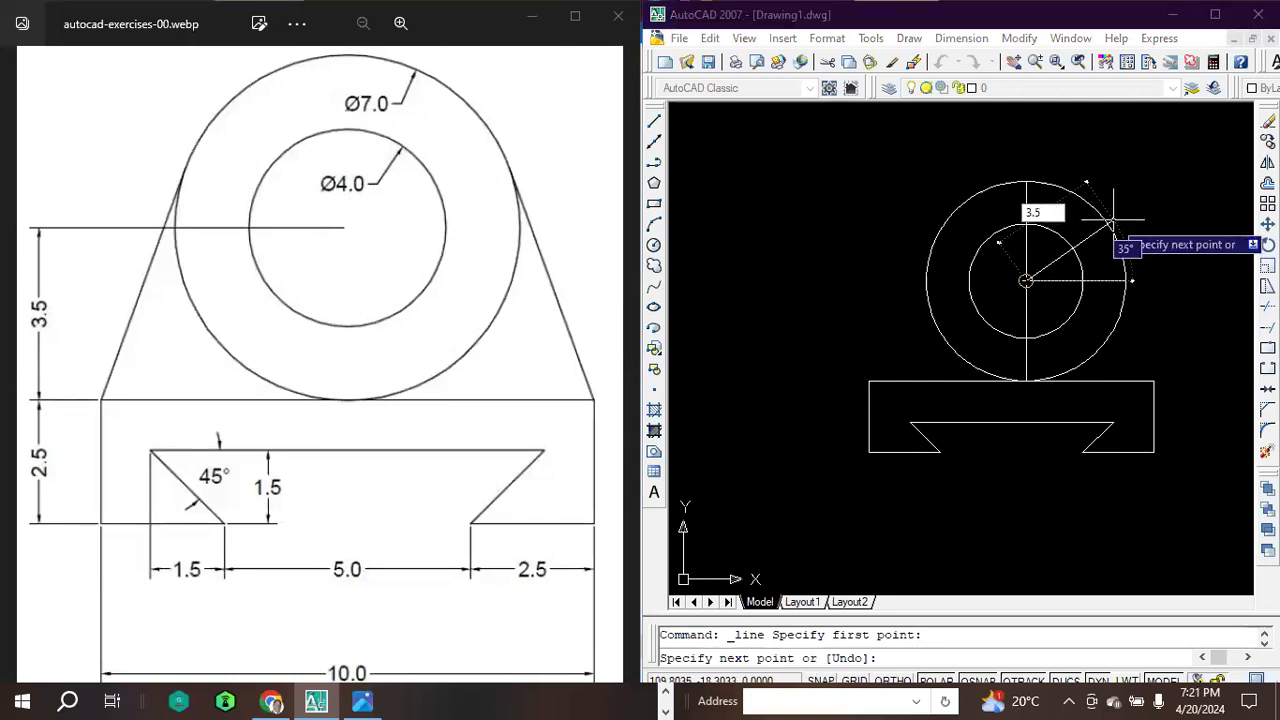
pyautogui.press('Tab')
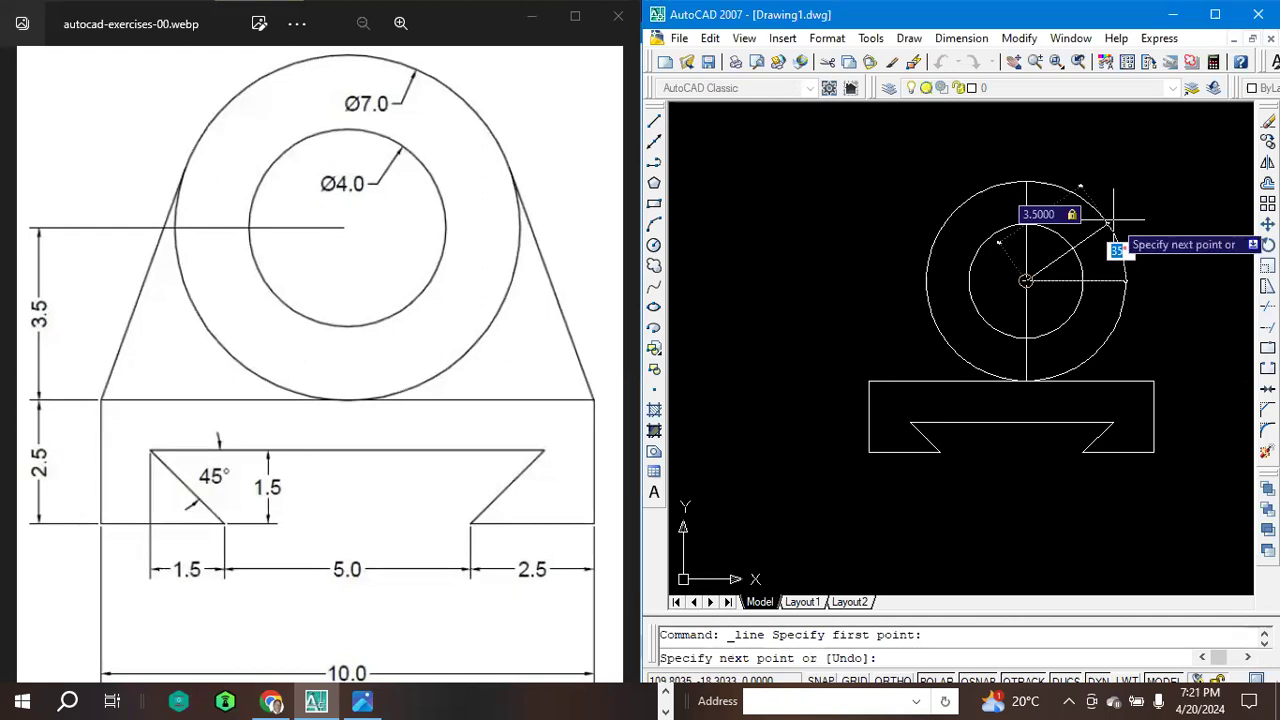
pyautogui.write('45')
pyautogui.press('Return')
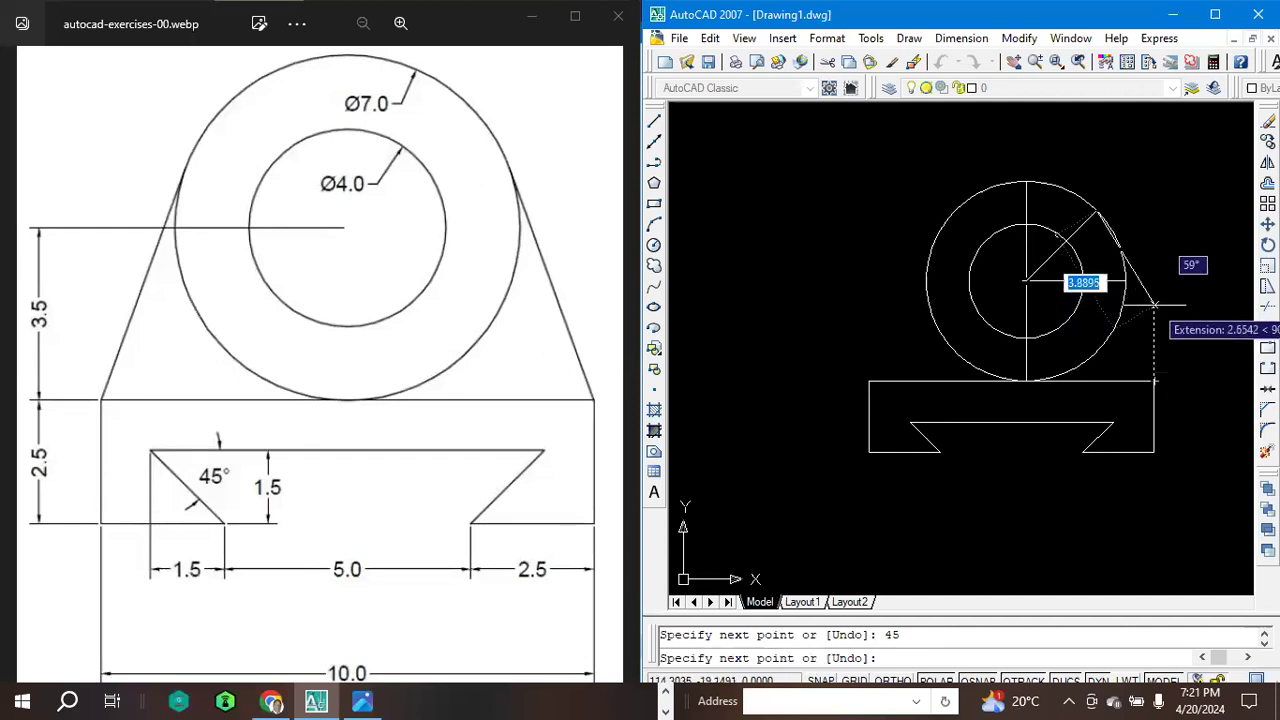
pyautogui.press('Escape')
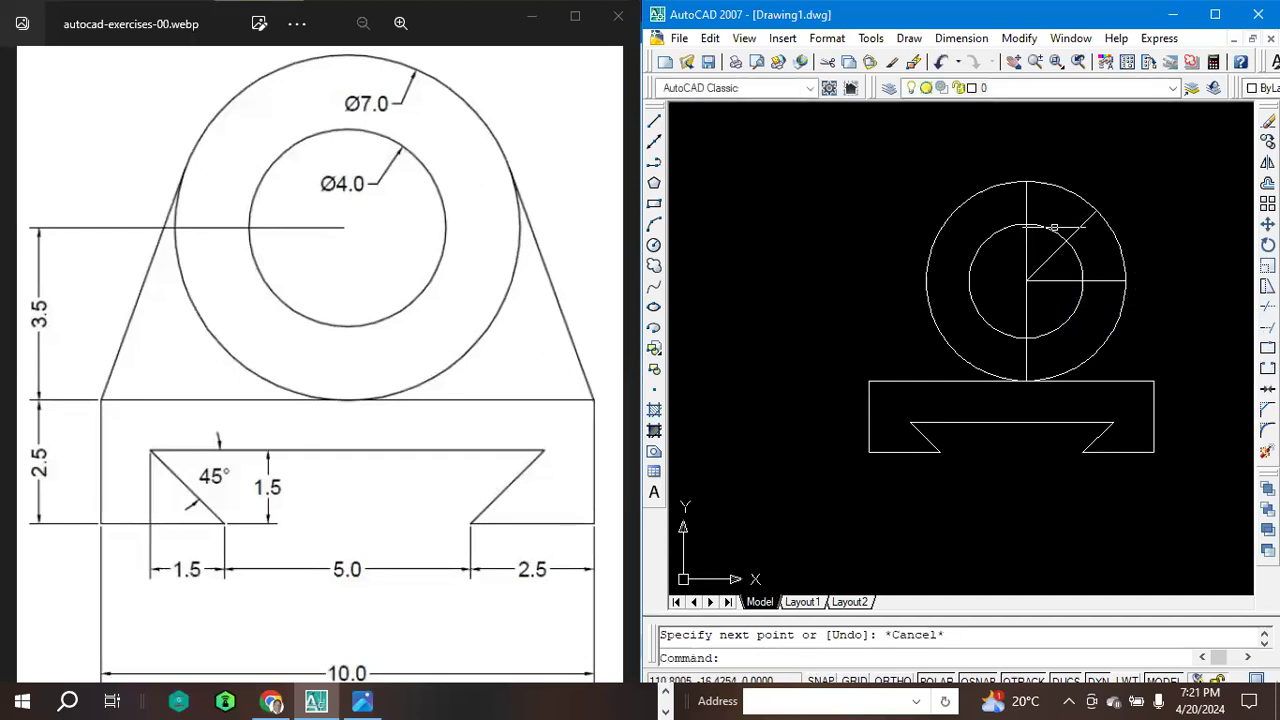
# Draw a 3.5-long line at 22.5° from the centre, continuing it to the base's top-right corner.
pyautogui.click(654, 122)
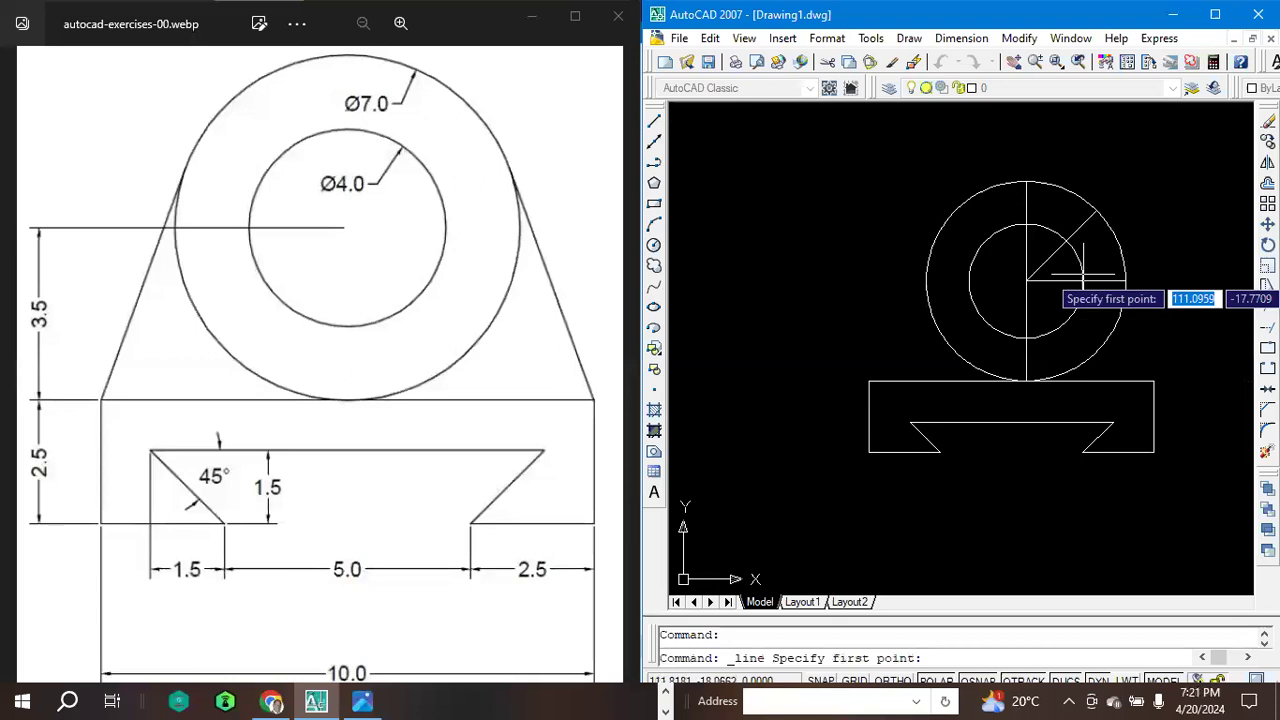
pyautogui.click(1026, 280)
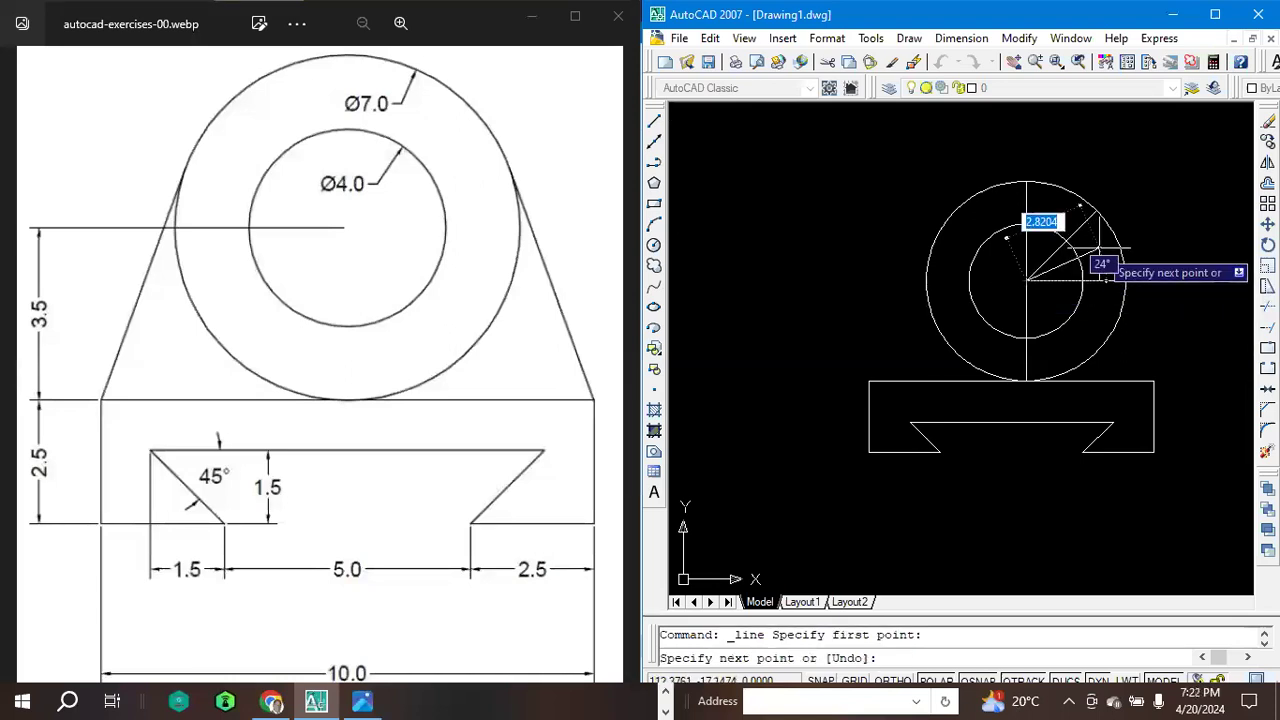
pyautogui.write('3')
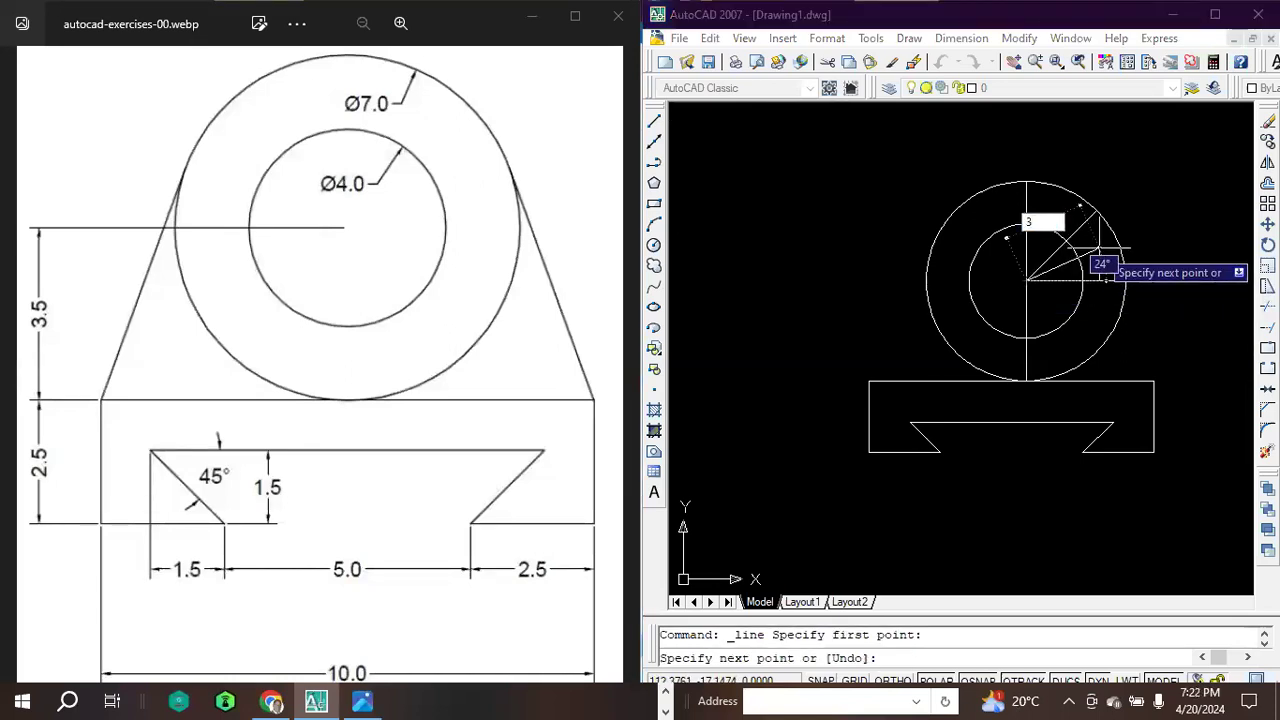
pyautogui.write('.5')
pyautogui.press('Tab')
pyautogui.write('22')
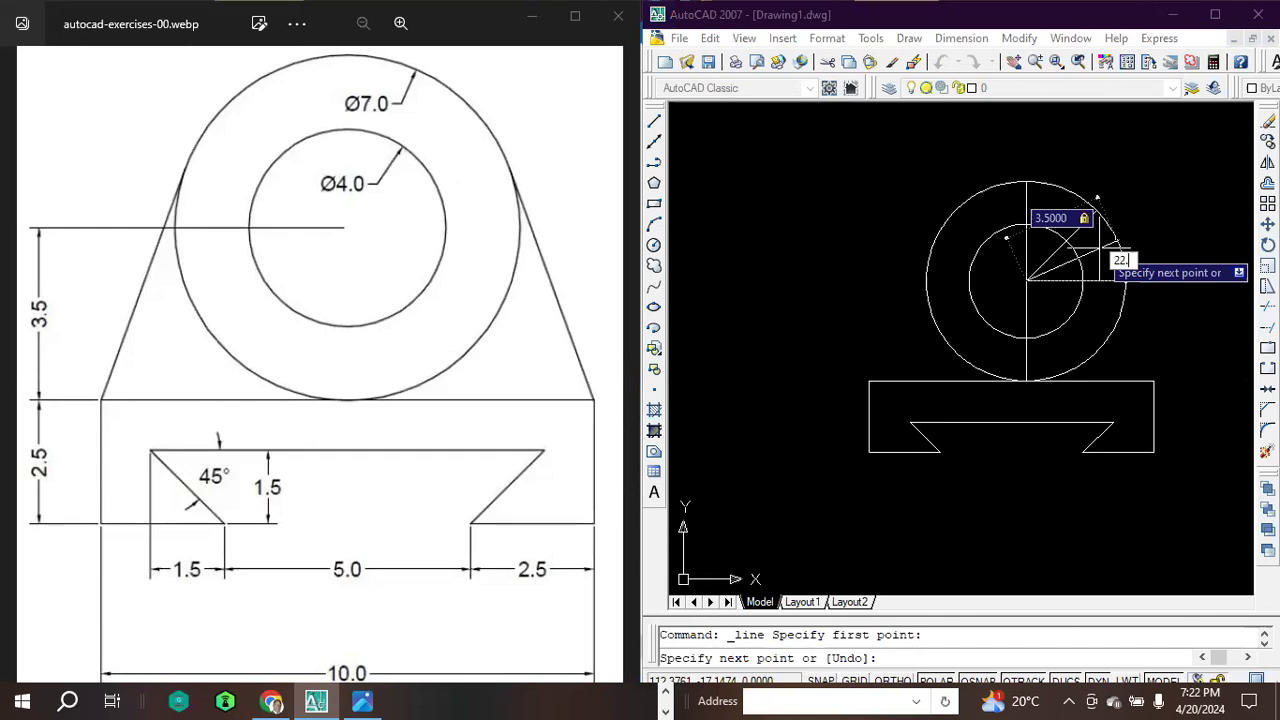
pyautogui.write('.5')
pyautogui.press('Return')
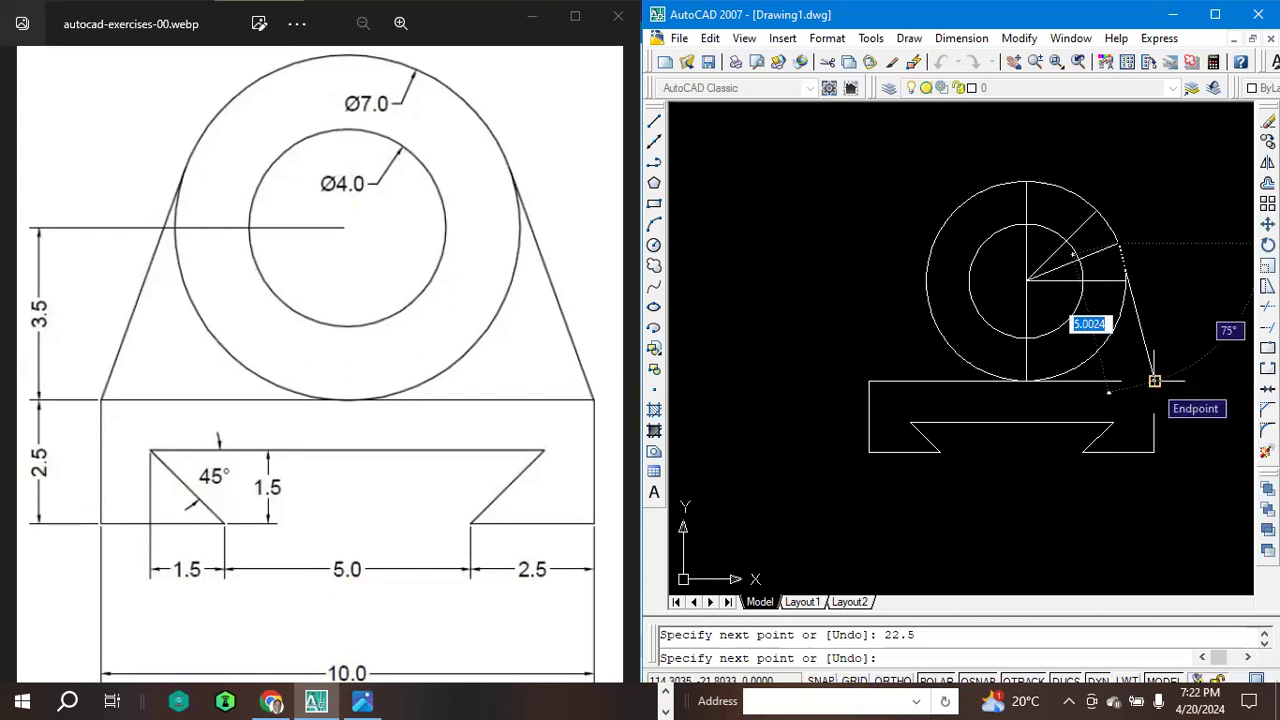
pyautogui.click(1154, 381)
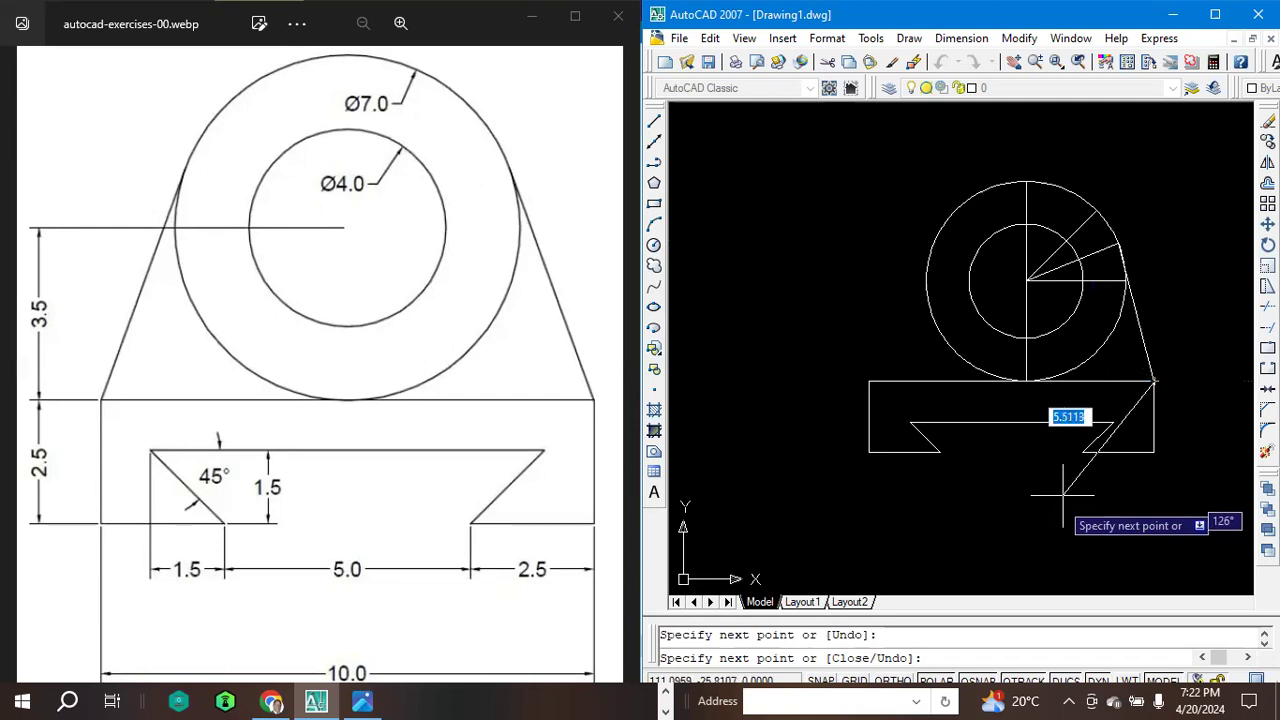
pyautogui.scroll(3, 1122, 372)
pyautogui.scroll(-2, 1121, 375)
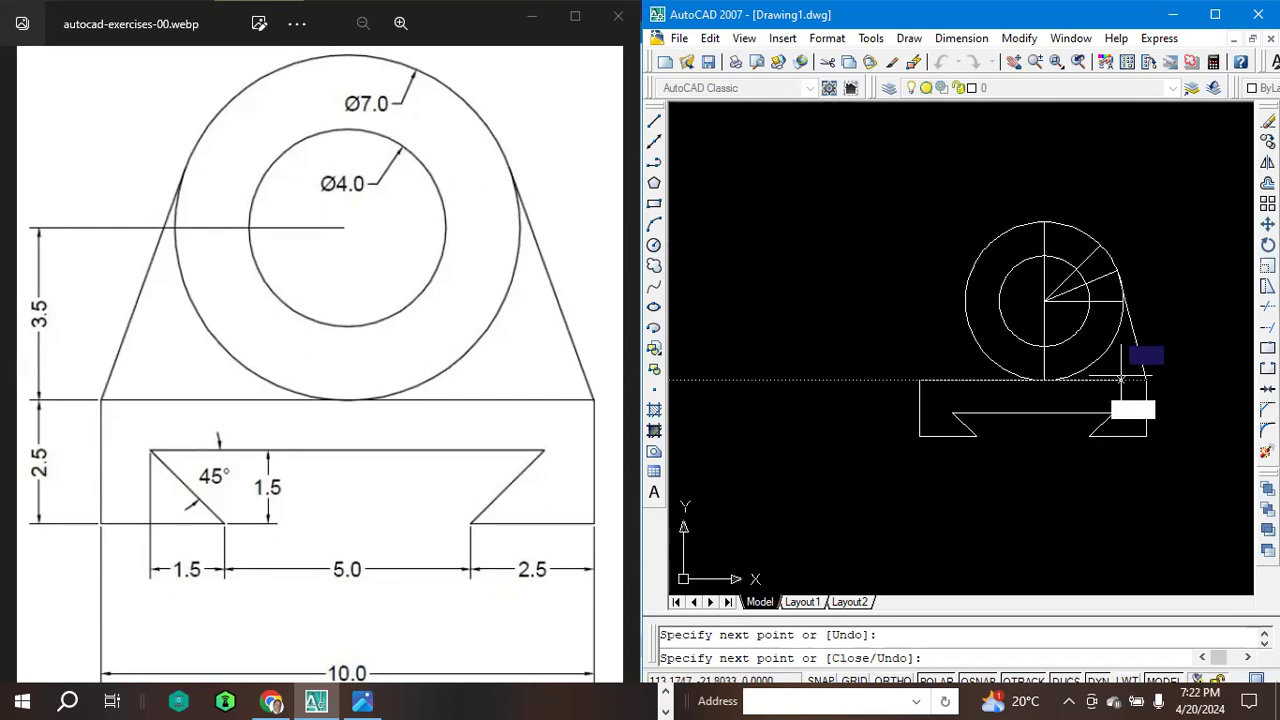
pyautogui.scroll(2, 1121, 380)
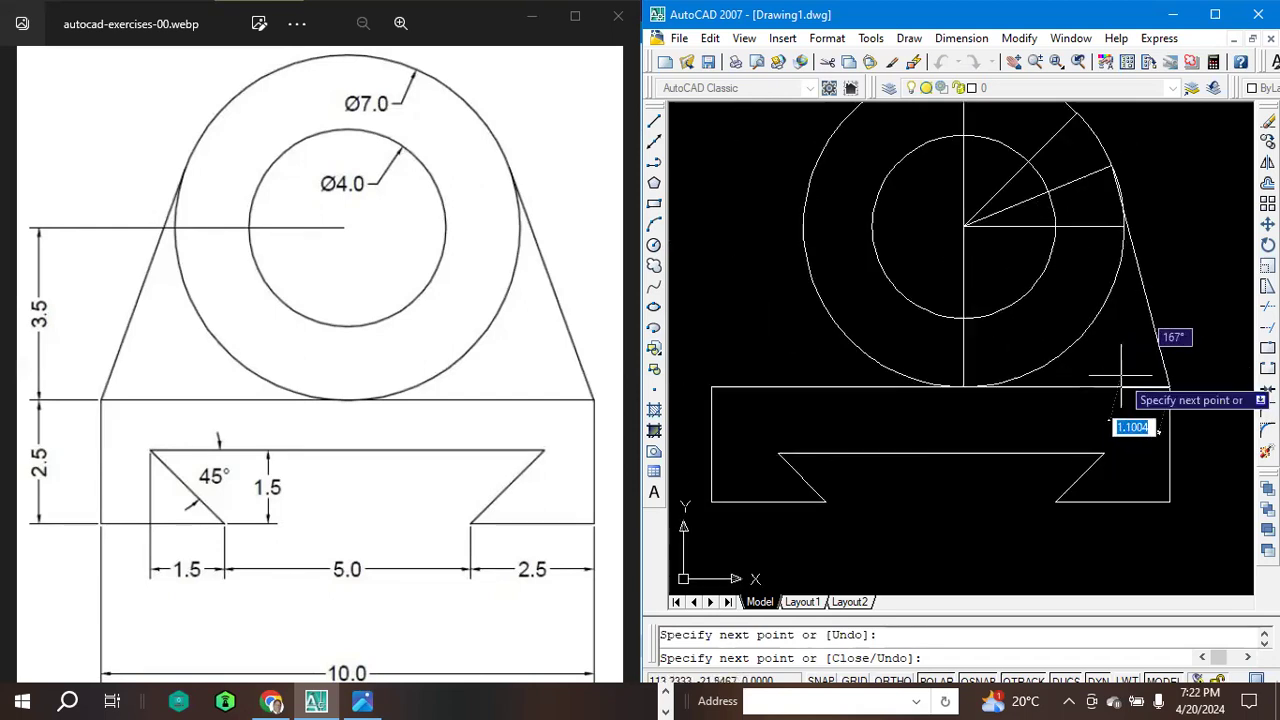
pyautogui.press('Escape')
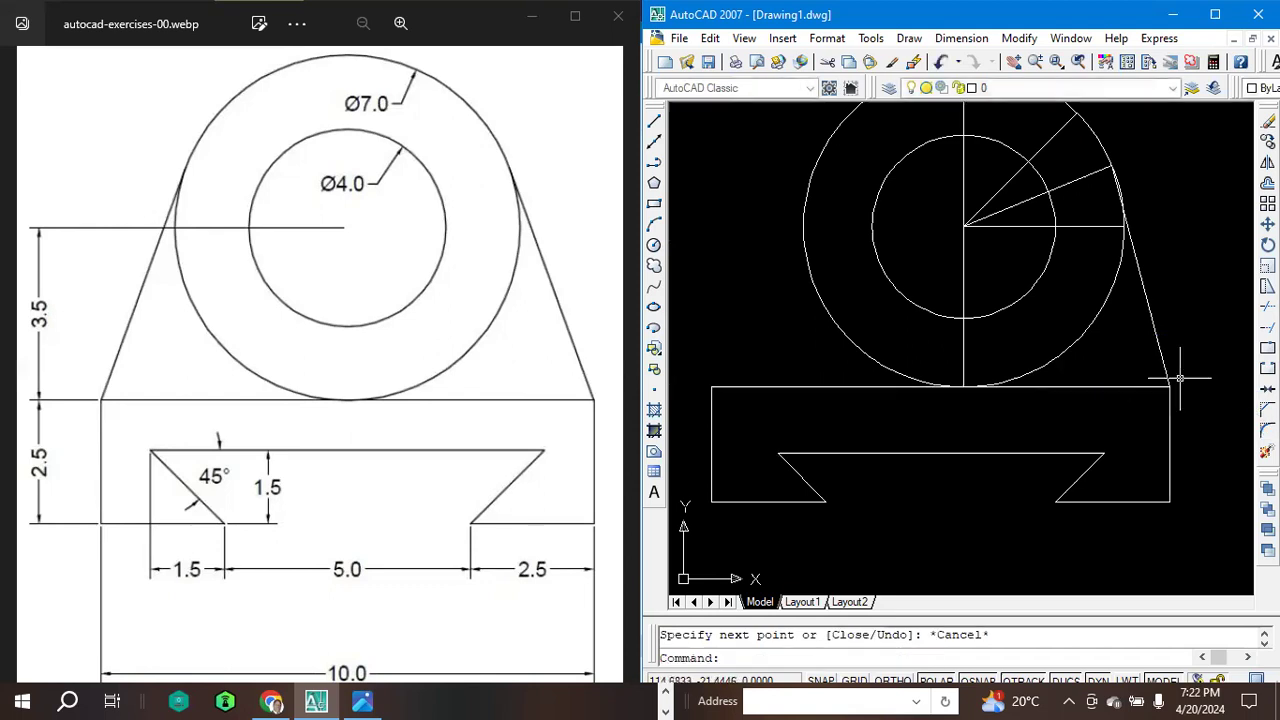
pyautogui.scroll(-1, 1105, 330)
# Erase the sloped right line to the base corner, then select the 22.5° radial line.
pyautogui.scroll(-1, 1105, 328)
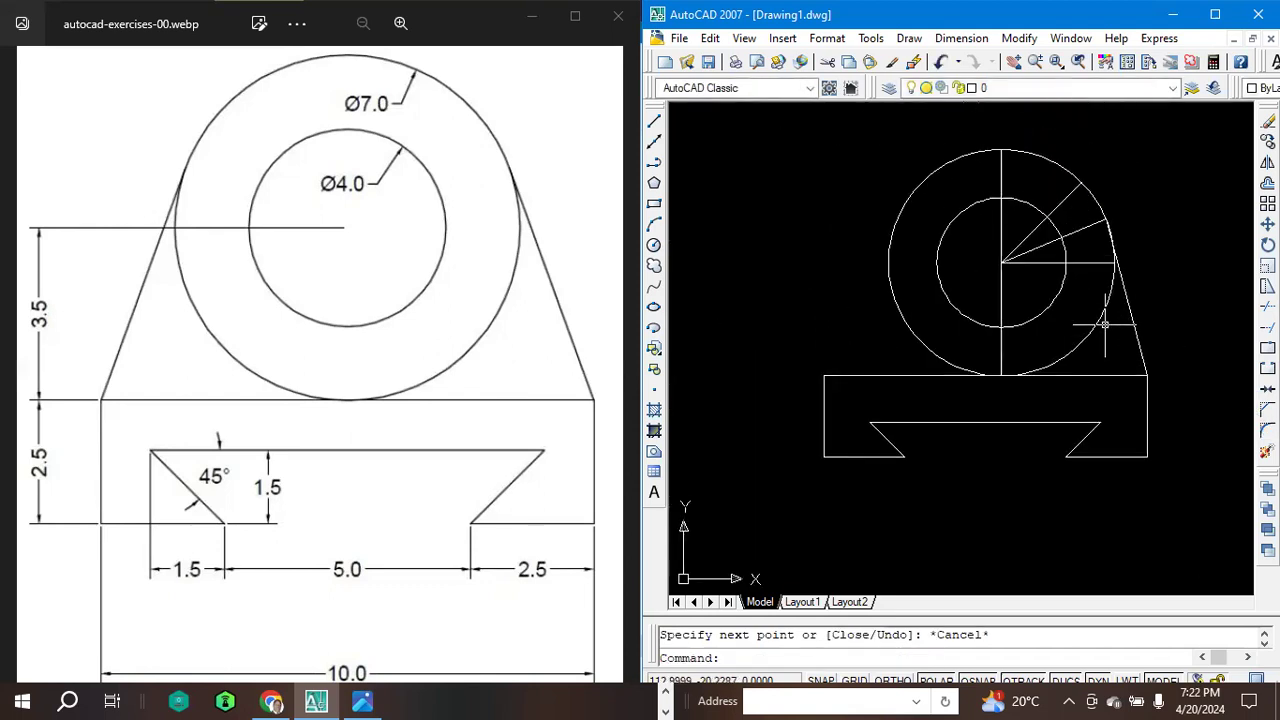
pyautogui.scroll(2, 1105, 325)
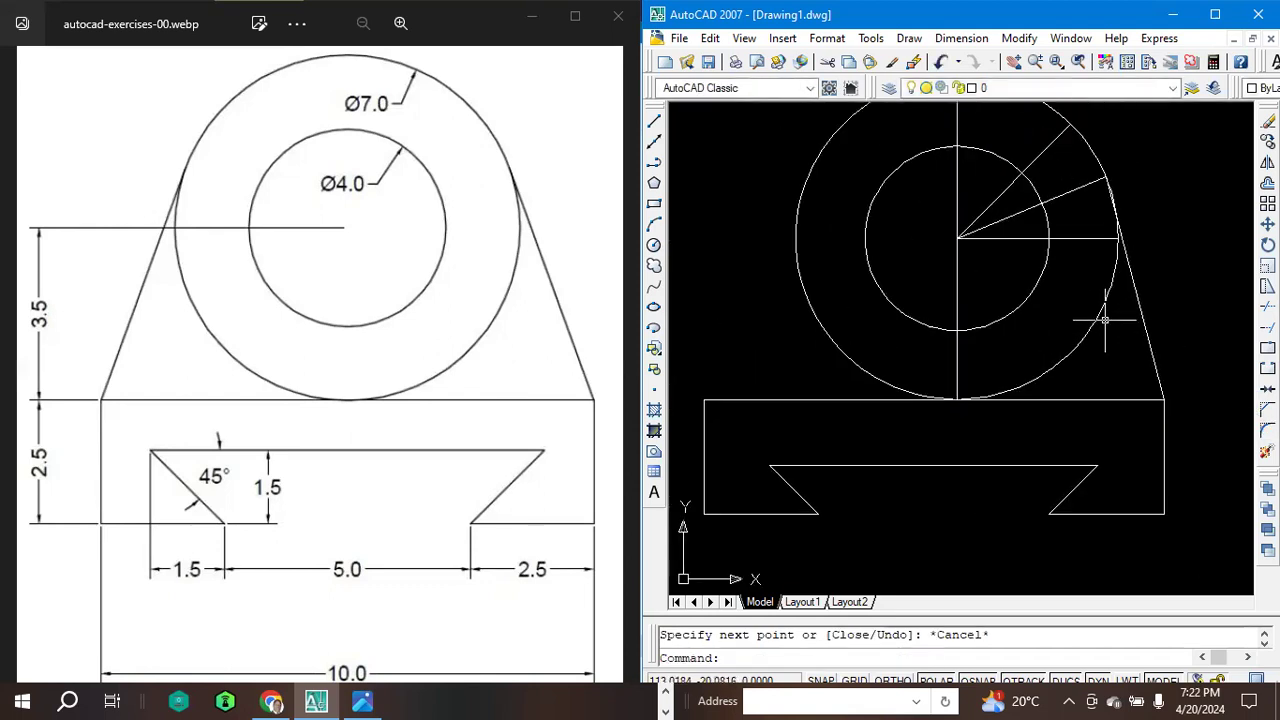
pyautogui.click(1122, 233)
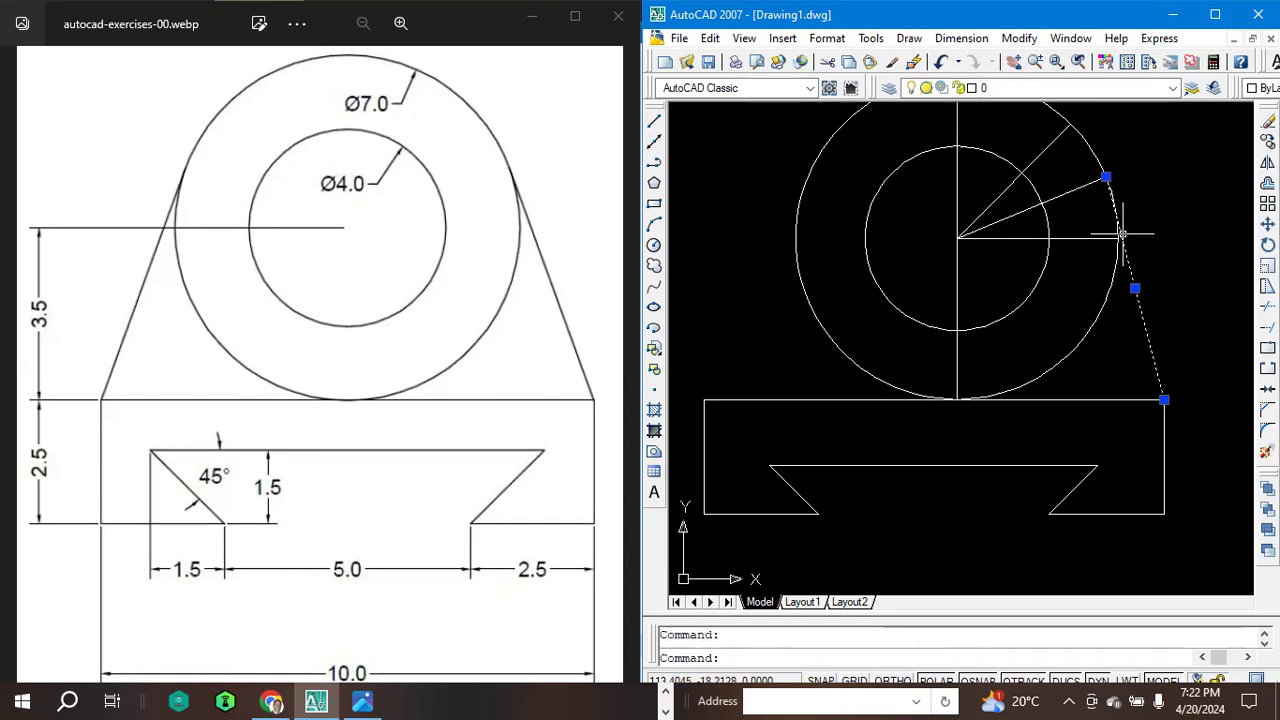
pyautogui.press('Delete')
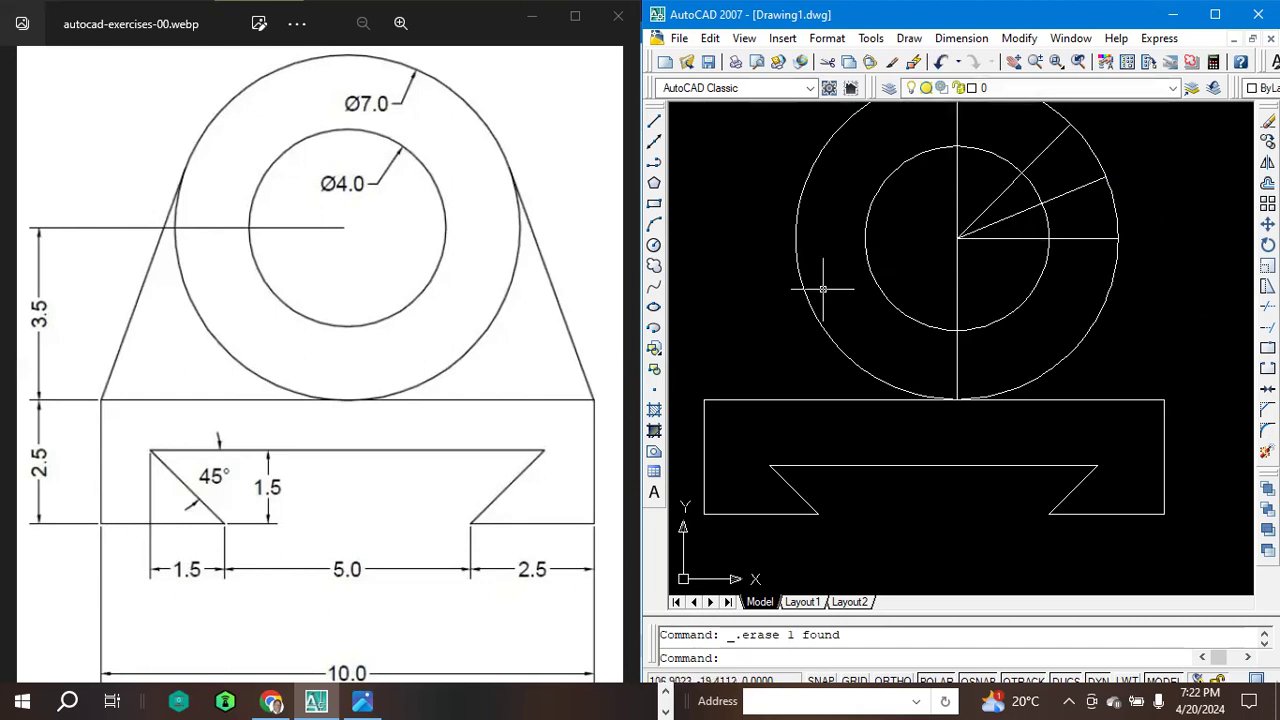
pyautogui.scroll(-1, 892, 278)
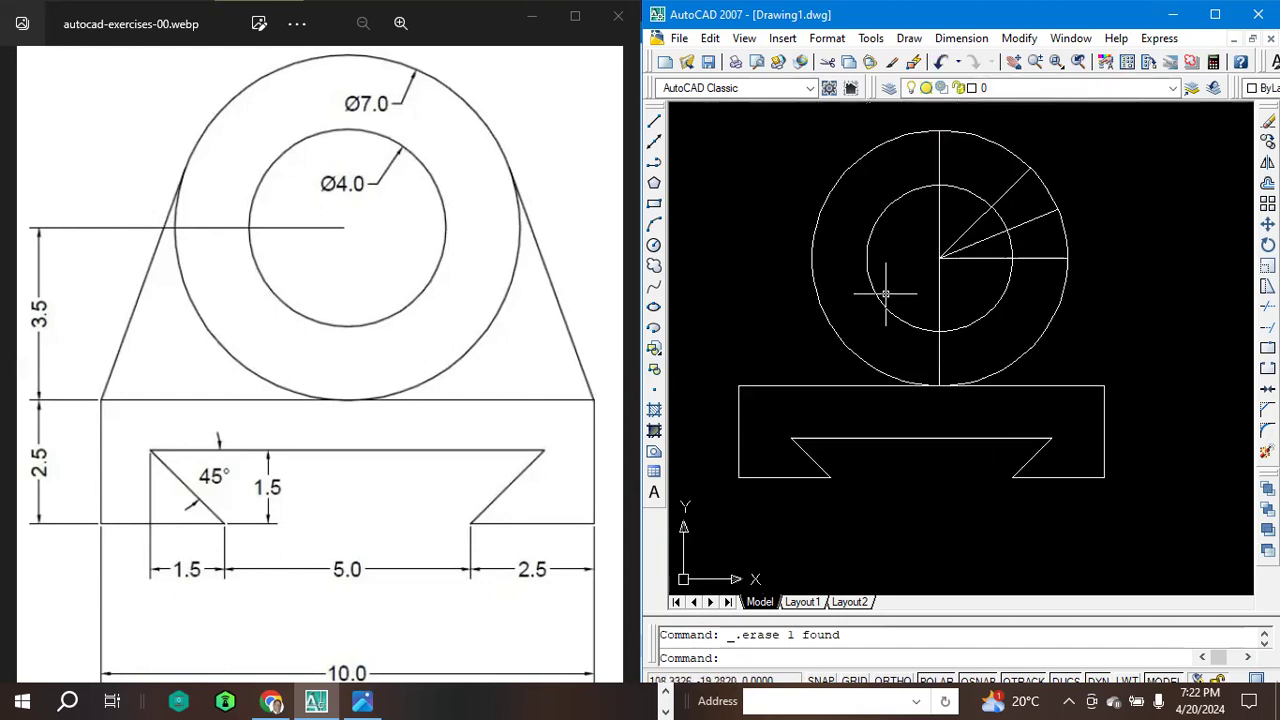
pyautogui.click(948, 252)
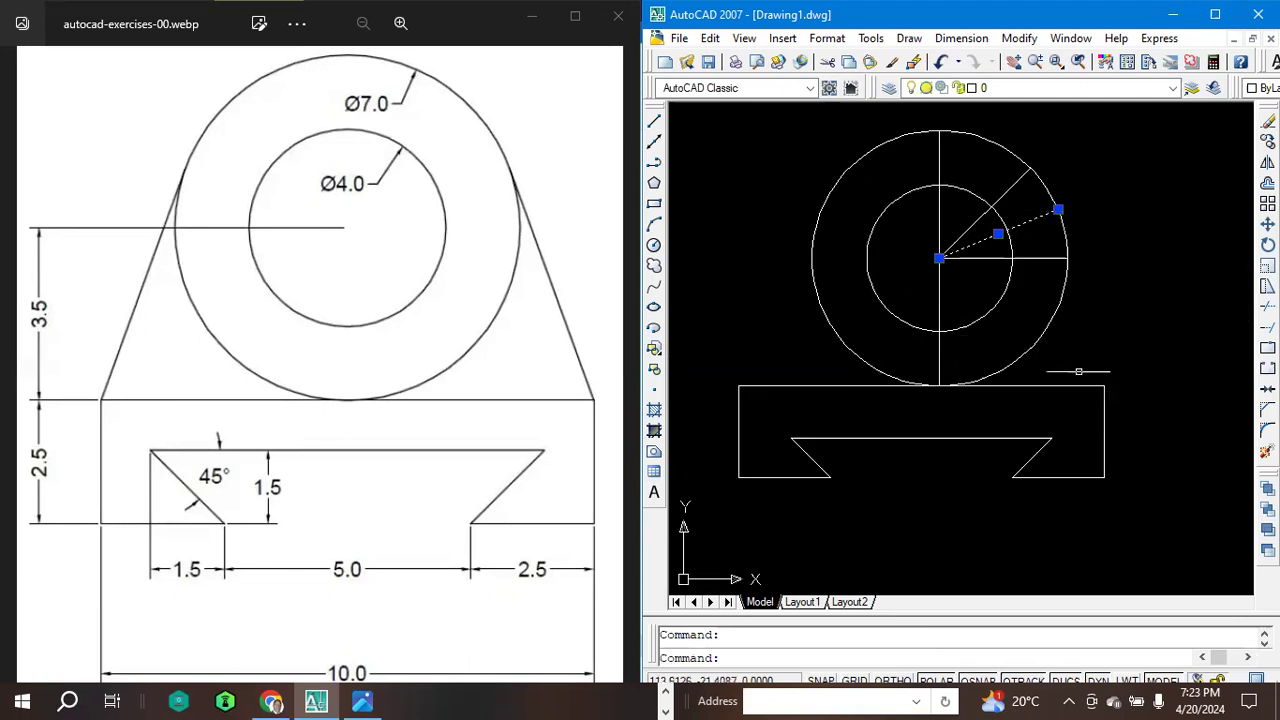
# Draw a line from the radial line's outer end down to the base's top-right corner.
pyautogui.click(654, 122)
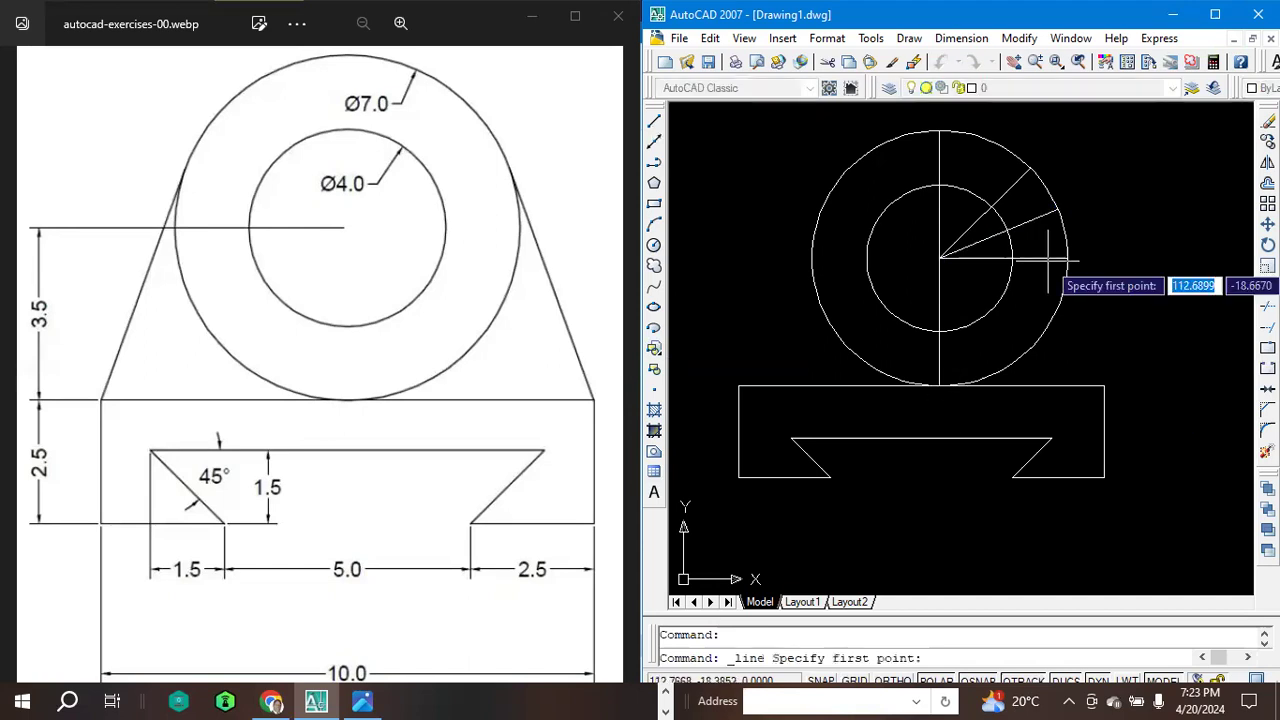
pyautogui.click(1057, 209)
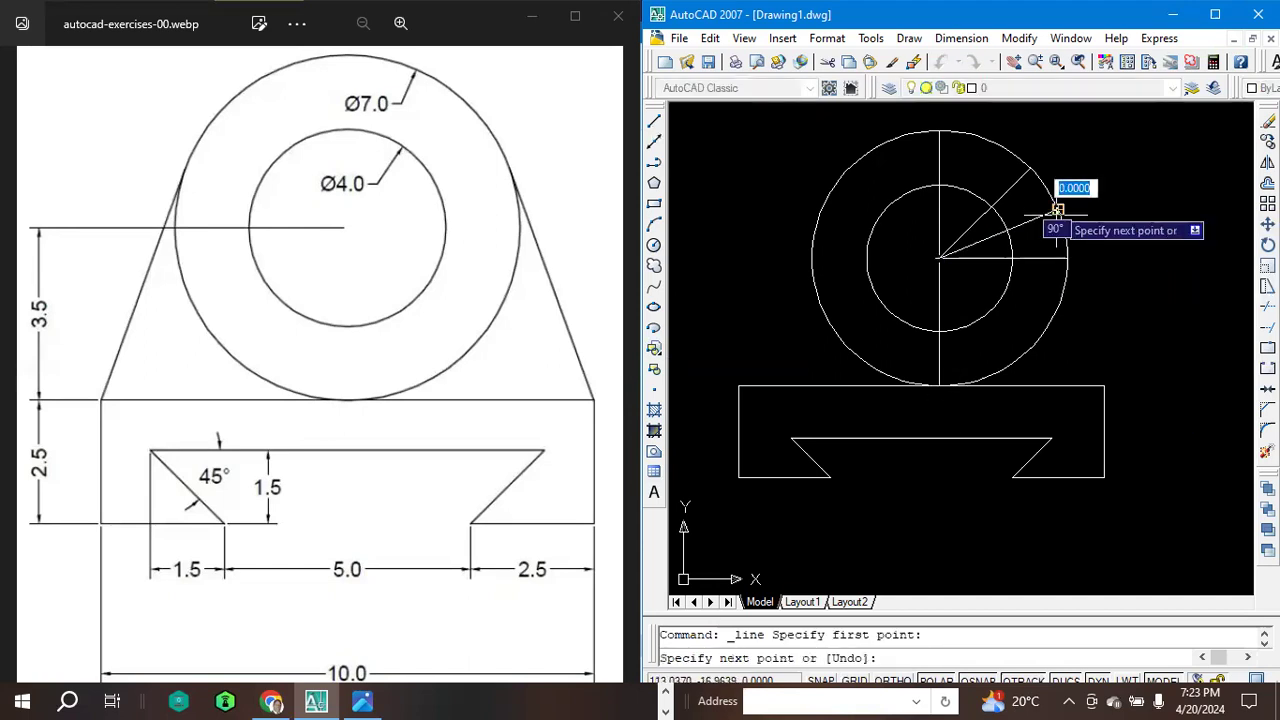
pyautogui.click(1103, 385)
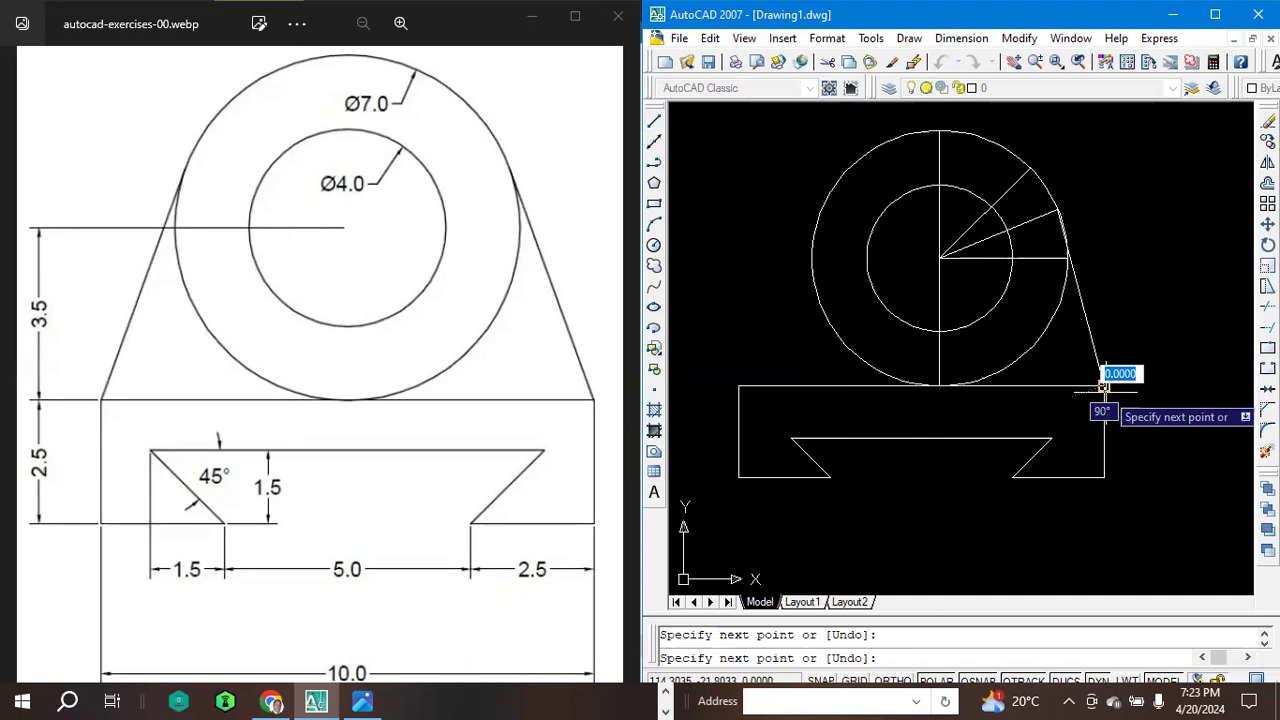
pyautogui.press('Escape')
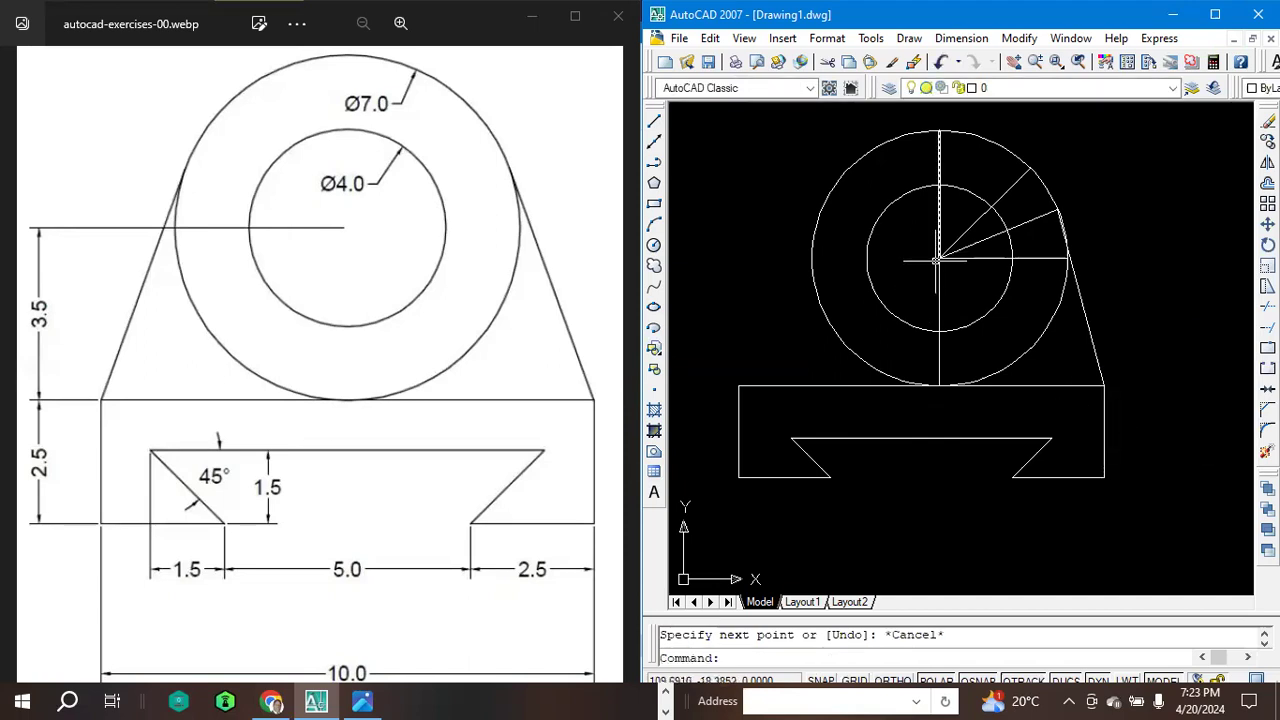
# Draw a 3.5-long radial line at 135° from the circles' centre to the outer circle.
pyautogui.click(654, 121)
pyautogui.click(938, 258)
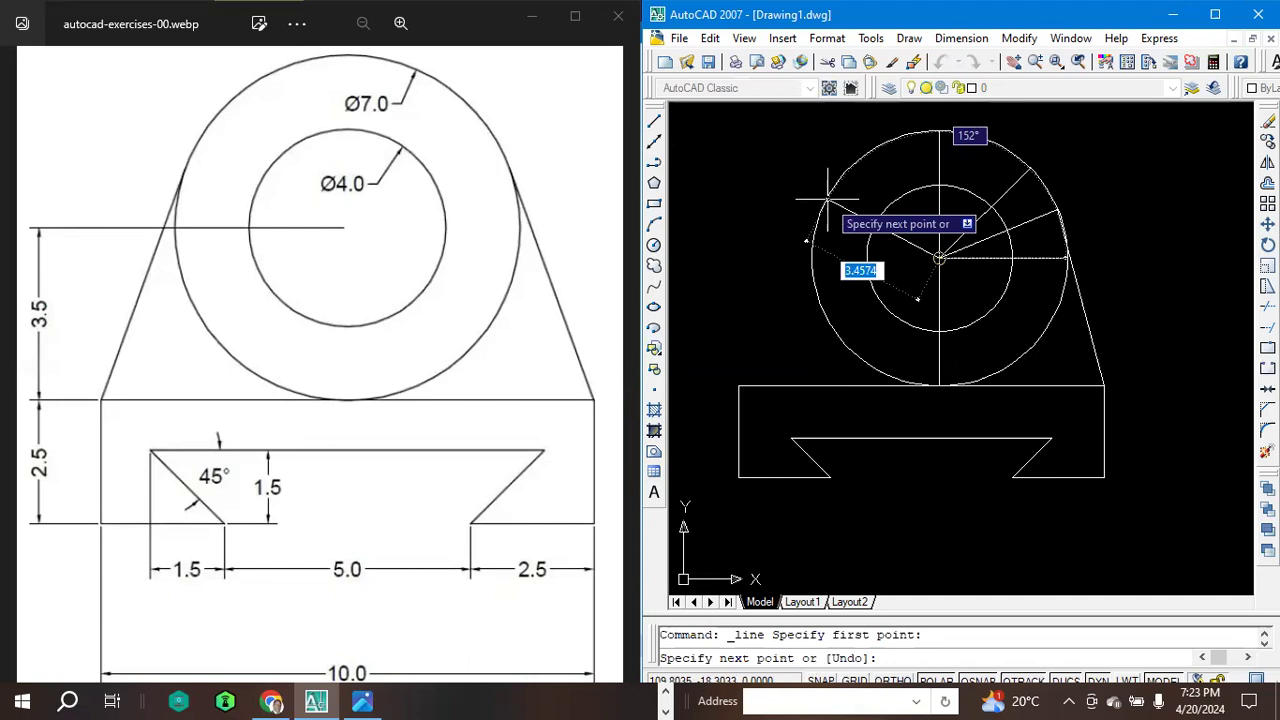
pyautogui.write('3')
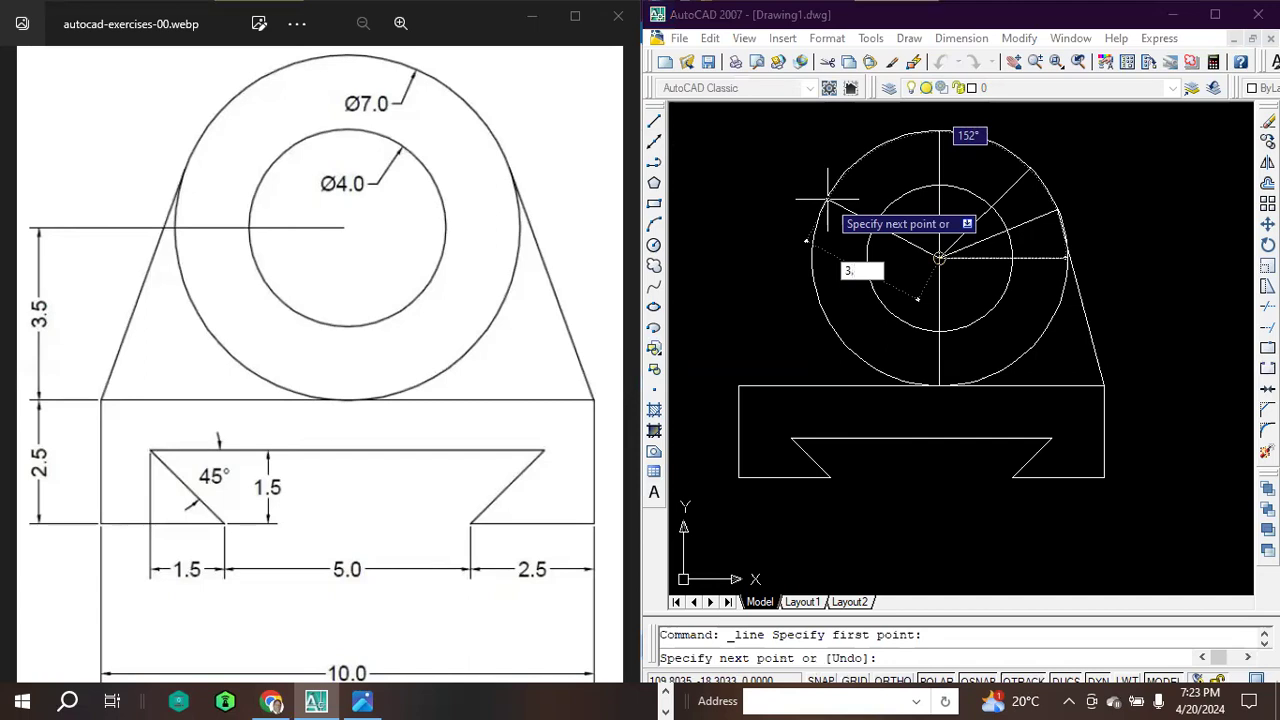
pyautogui.write('.5')
pyautogui.press('Tab')
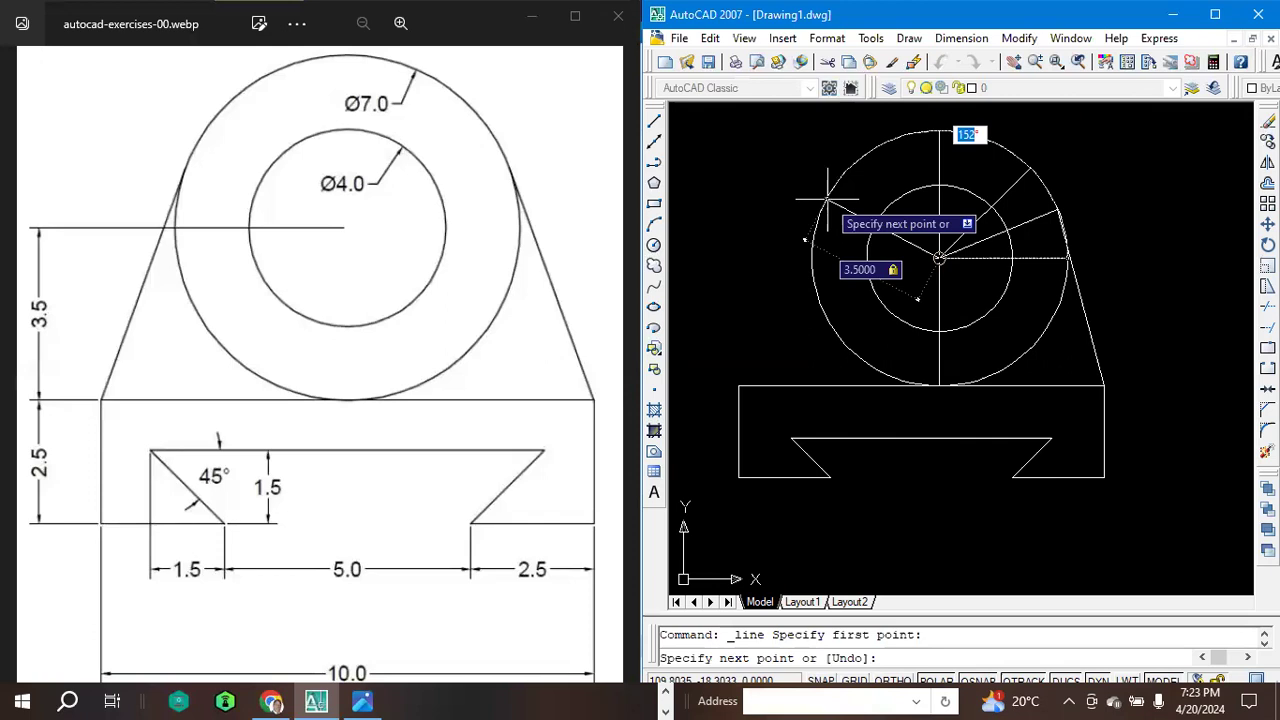
pyautogui.write('13')
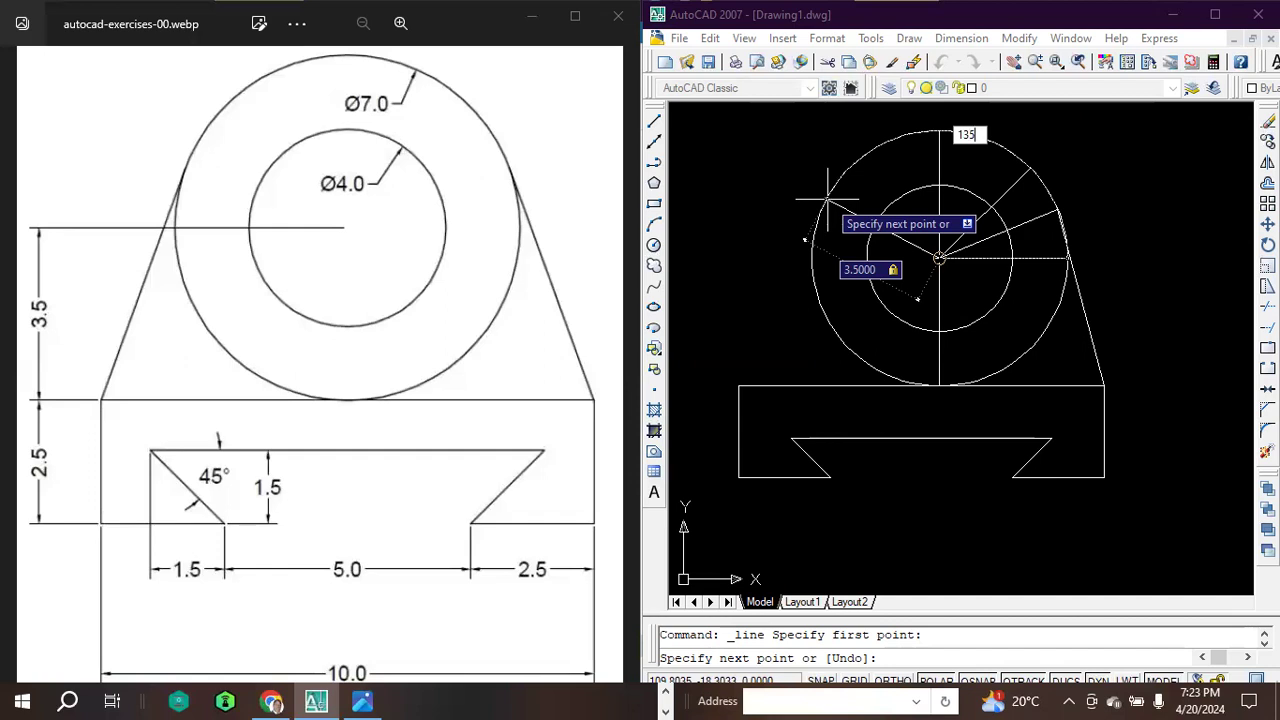
pyautogui.write('5')
pyautogui.press('Return')
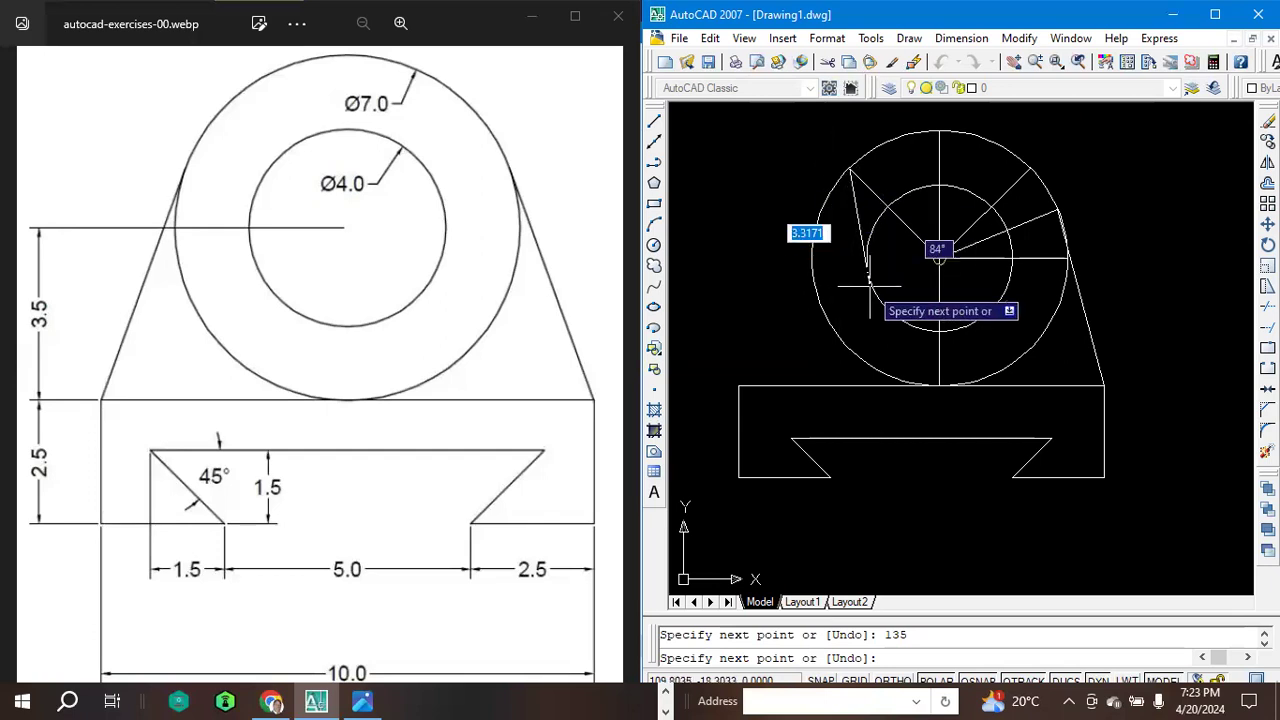
pyautogui.press('Escape')
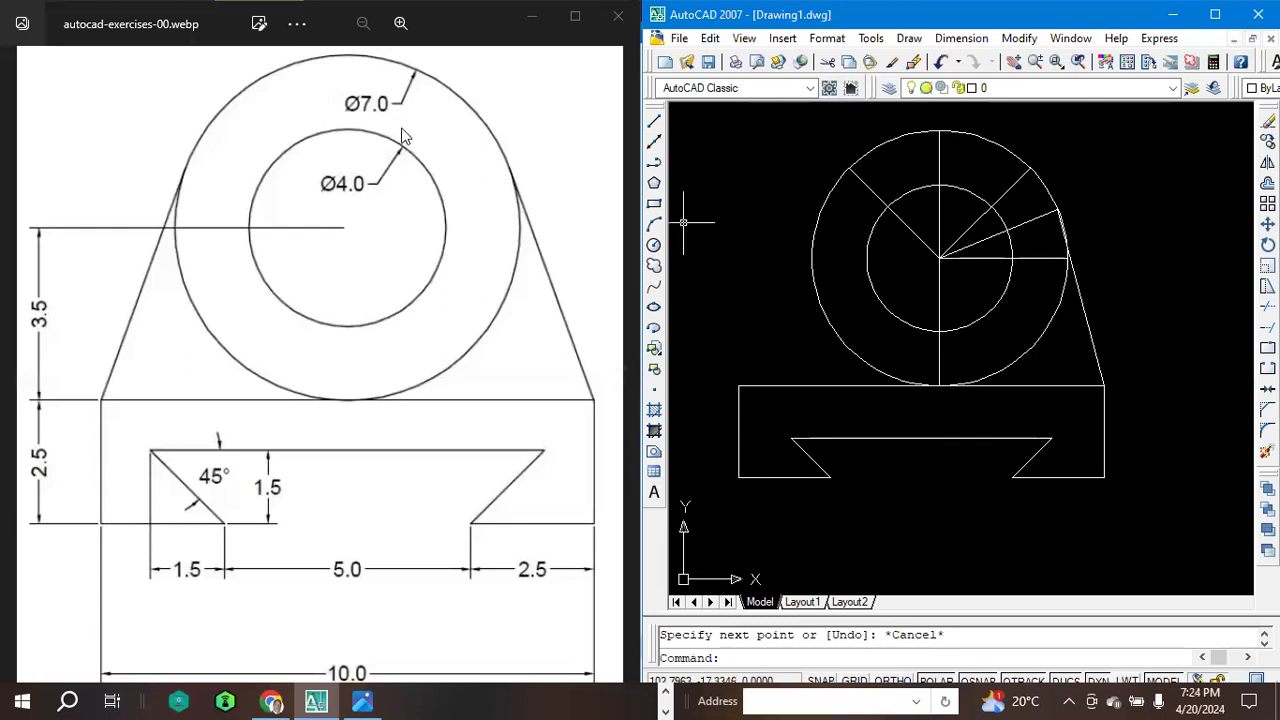
# Draw a 3.5 radial line at 160° from the circle centre, continuing to the base's top-left corner.
pyautogui.click(656, 120)
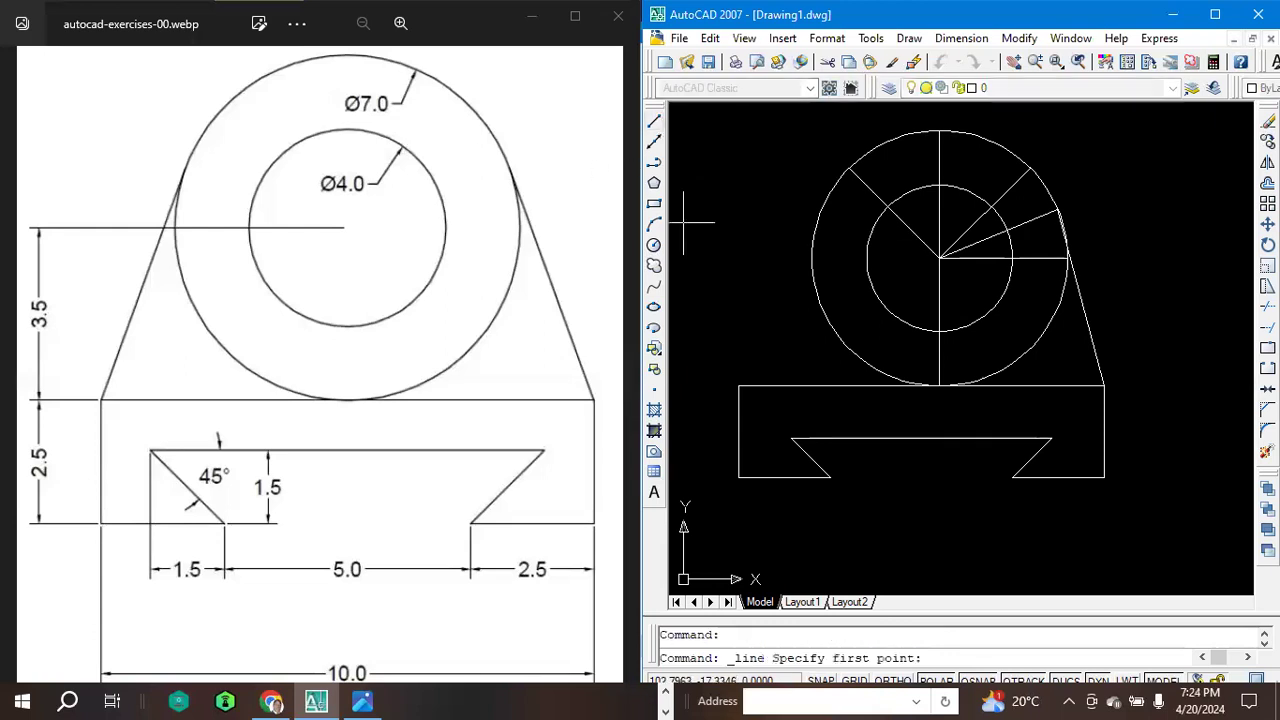
pyautogui.click(939, 258)
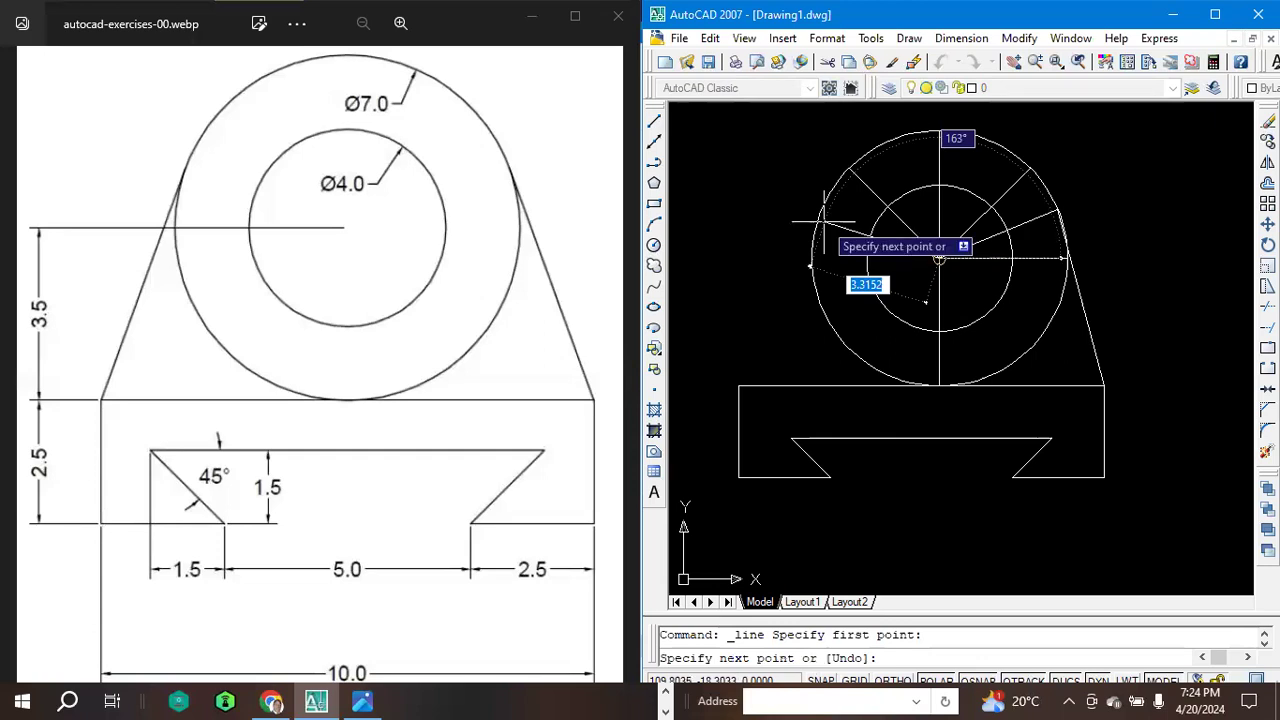
pyautogui.write('3')
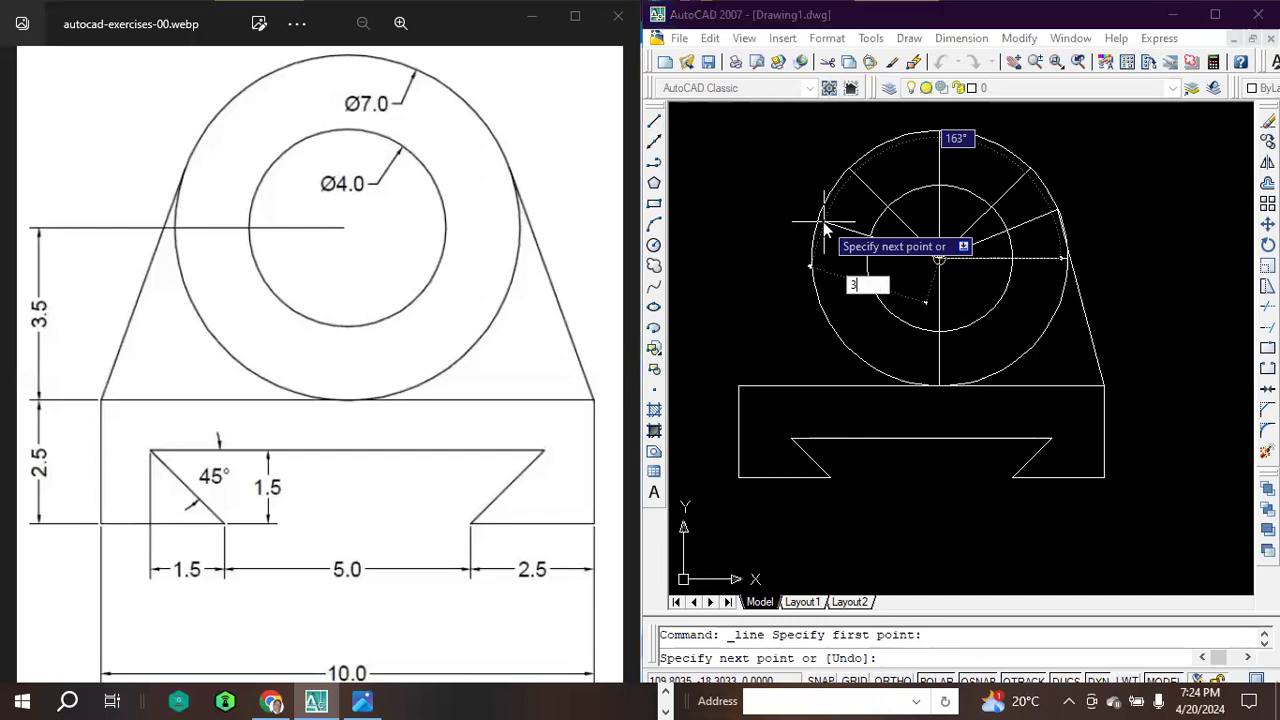
pyautogui.write('.5')
pyautogui.press('Tab')
pyautogui.write('1')
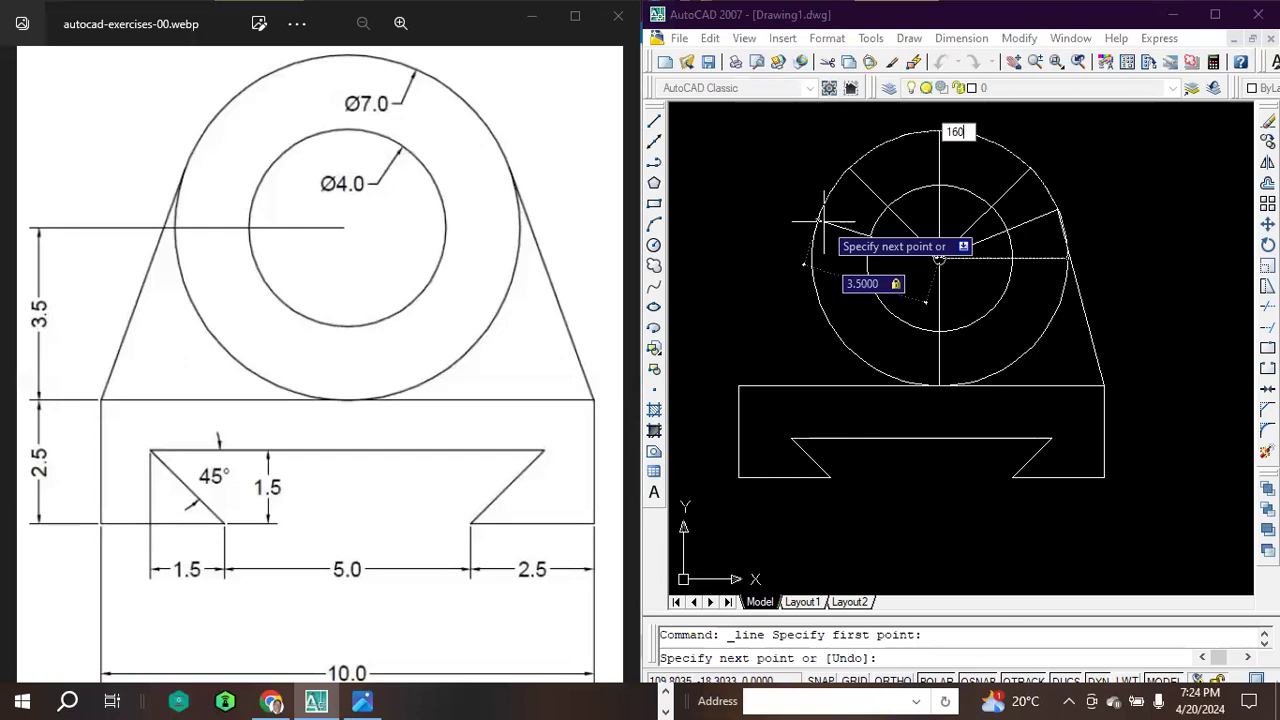
pyautogui.press('Return')
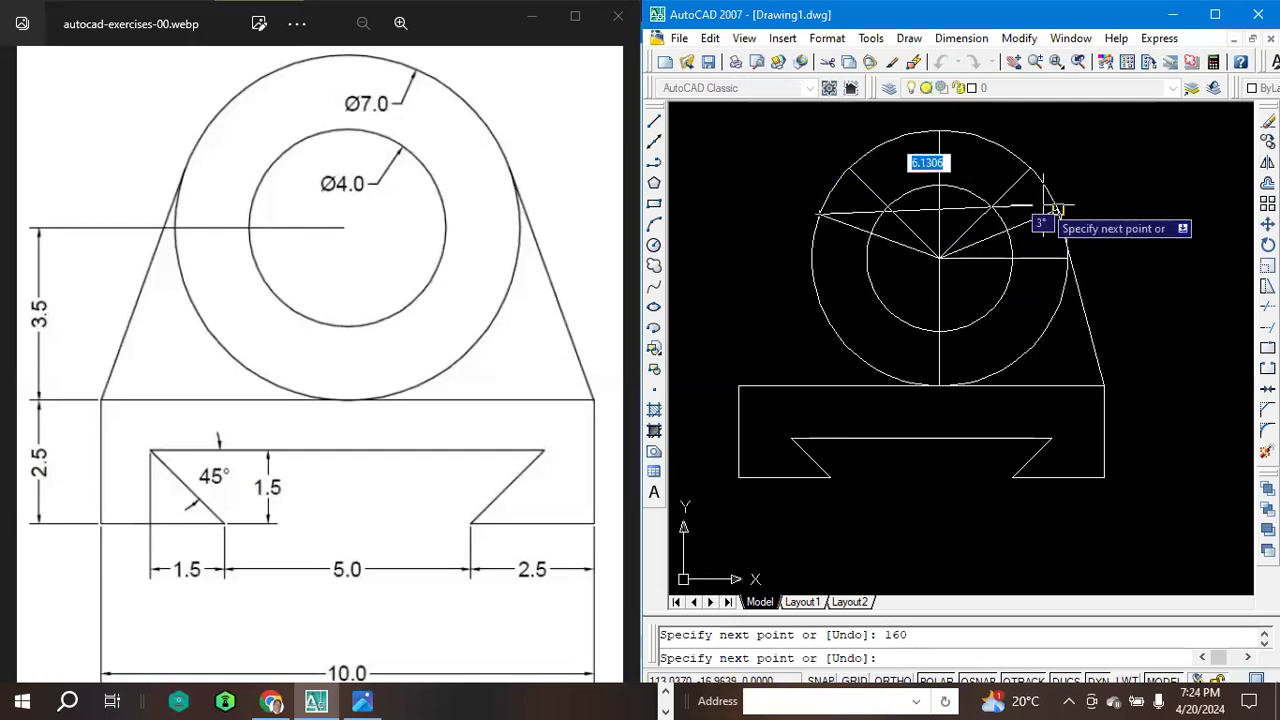
pyautogui.click(738, 385)
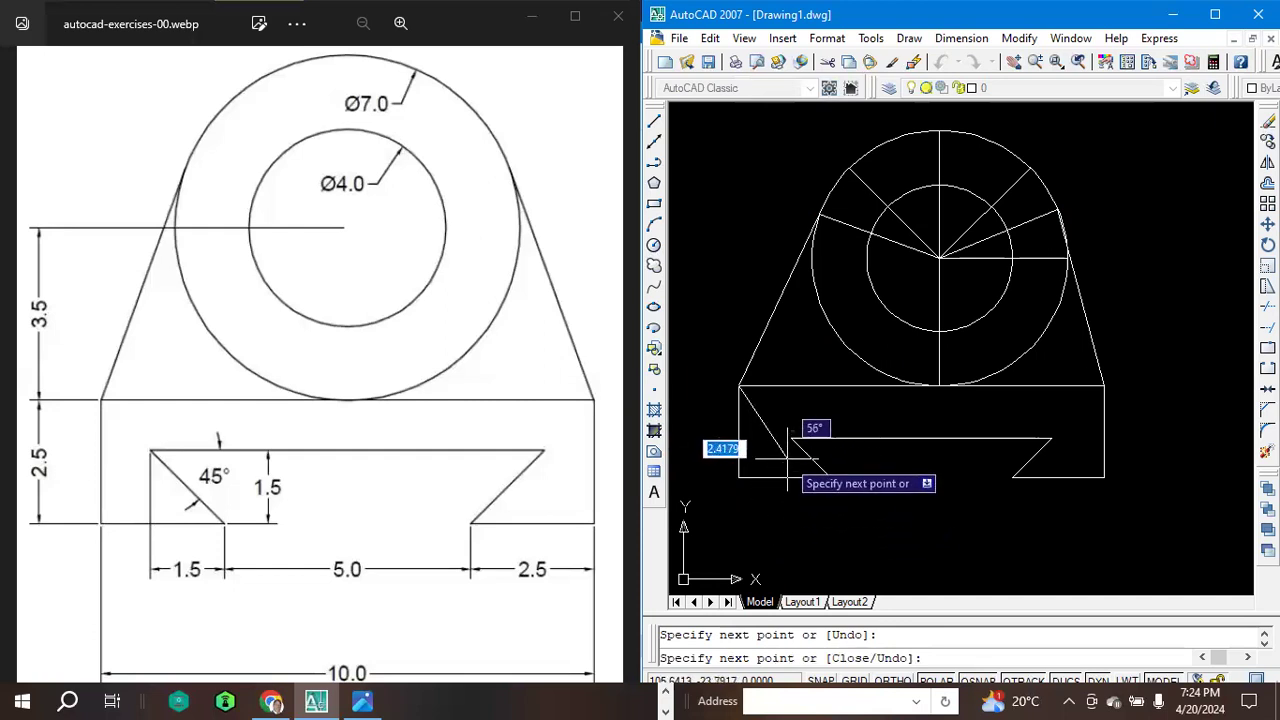
pyautogui.press('Escape')
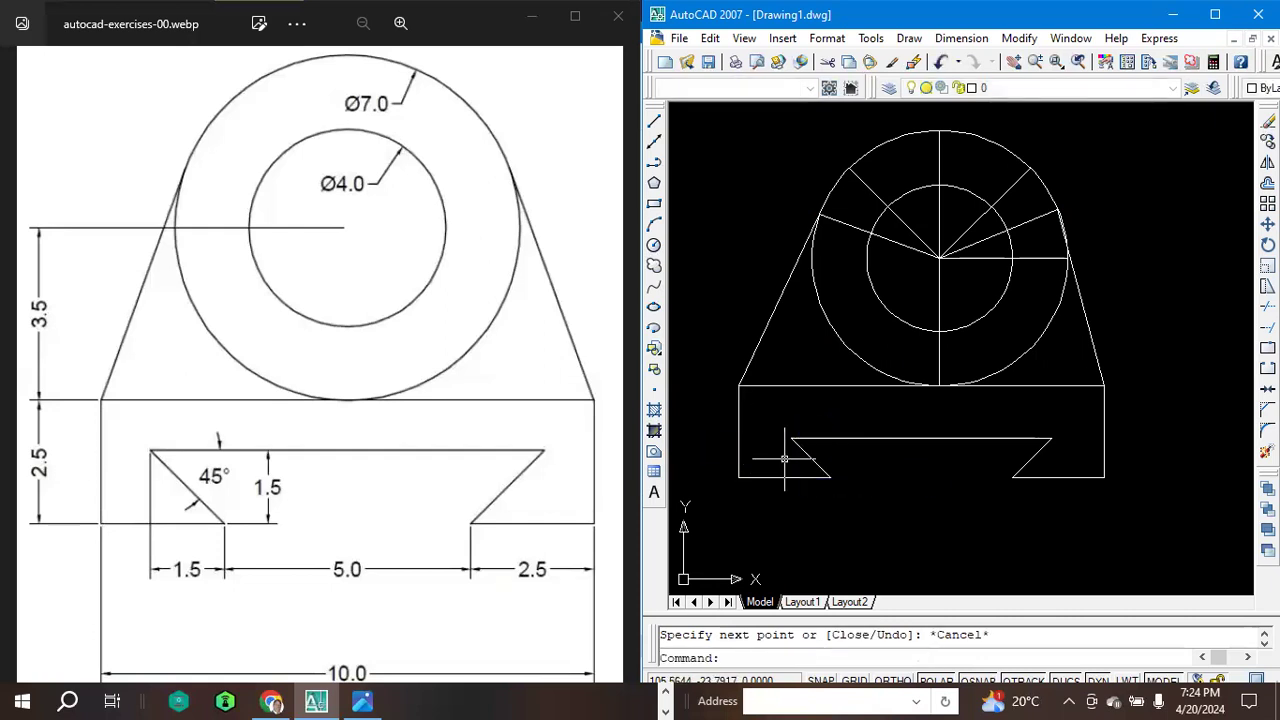
pyautogui.scroll(3, 951, 310)
pyautogui.scroll(-3, 855, 387)
pyautogui.scroll(1, 855, 387)
pyautogui.scroll(-1, 855, 387)
pyautogui.scroll(1, 855, 387)
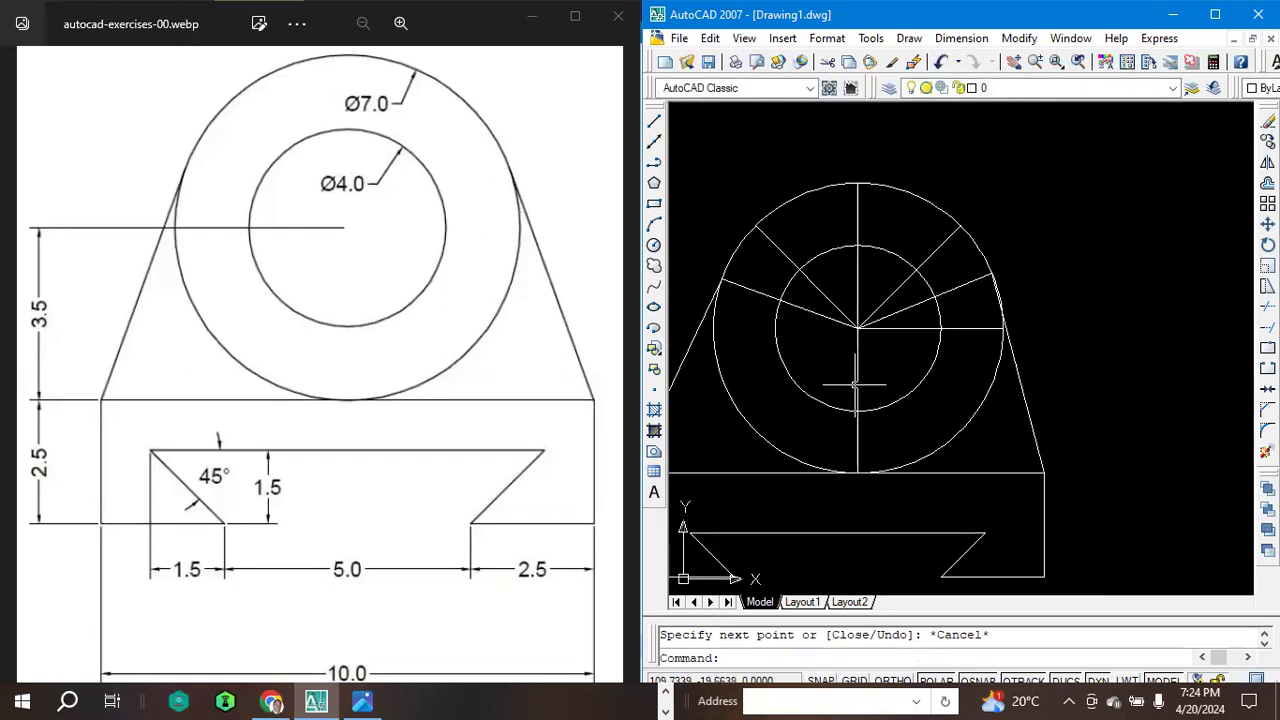
pyautogui.scroll(1, 855, 387)
pyautogui.scroll(-2, 905, 385)
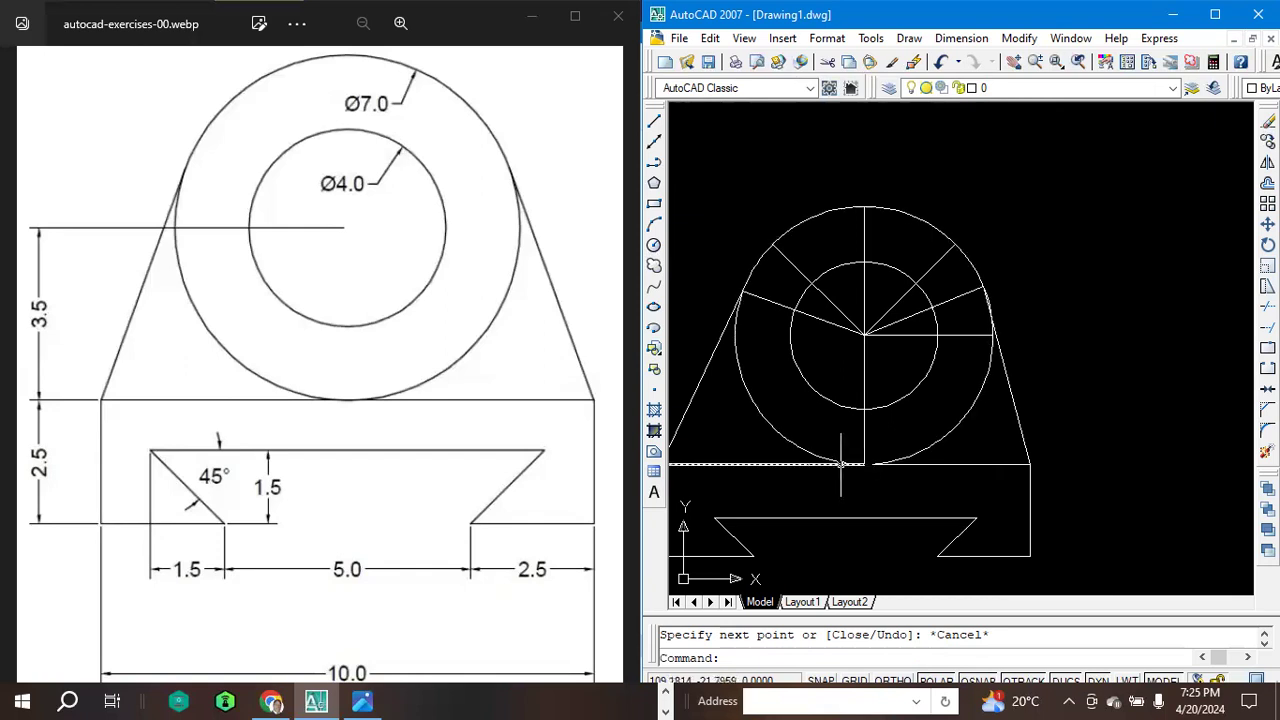
pyautogui.scroll(-1, 979, 524)
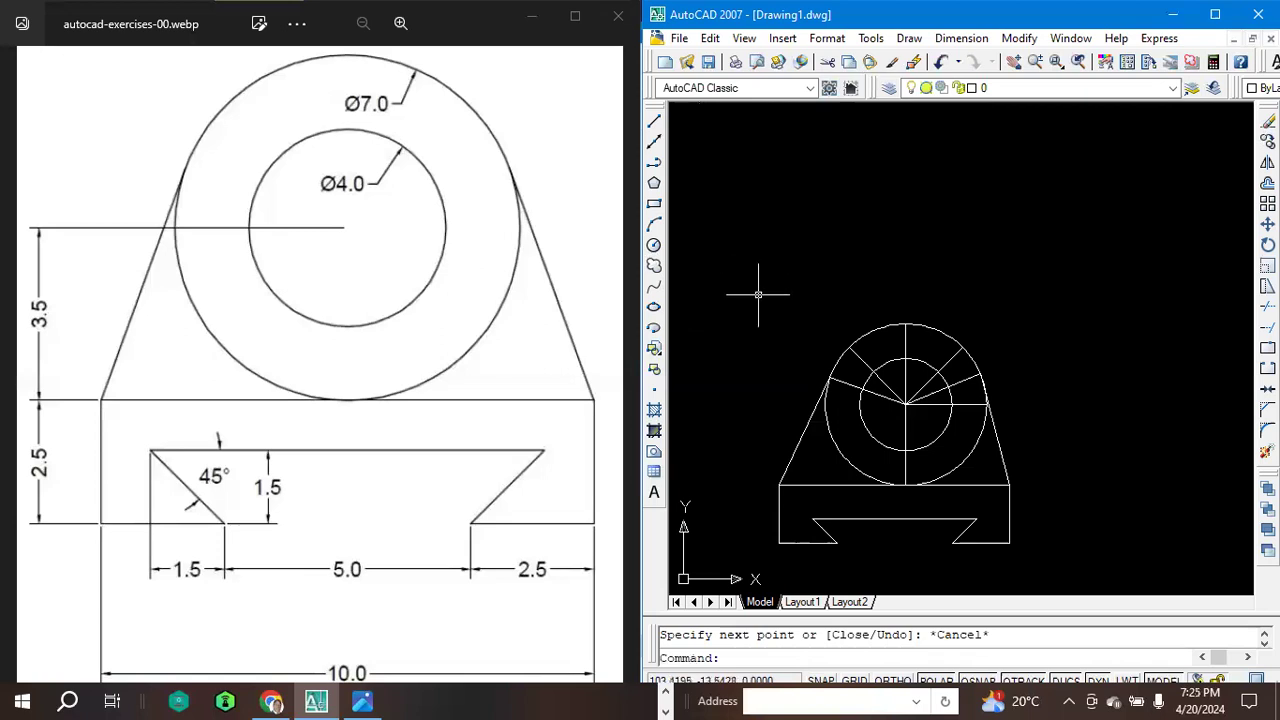
# Erase the inner circle, the radial construction lines and the vertical centre line.
pyautogui.click(720, 274)
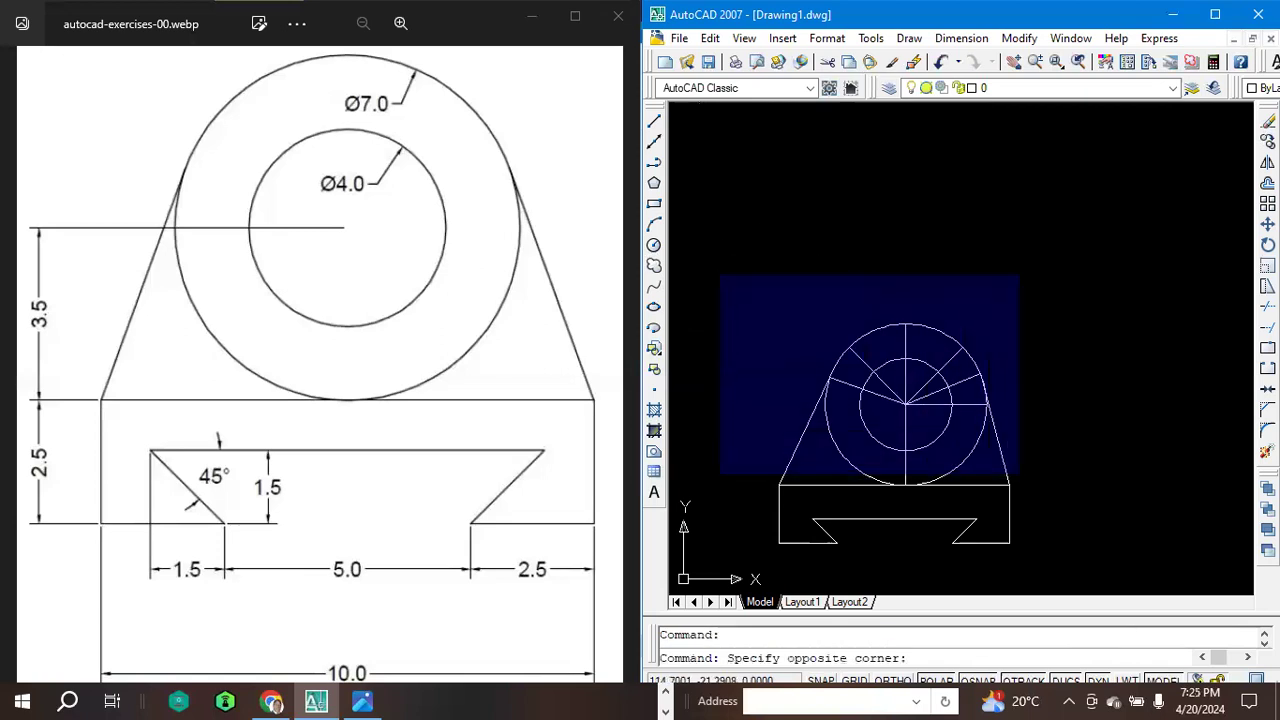
pyautogui.click(1022, 476)
pyautogui.press('Delete')
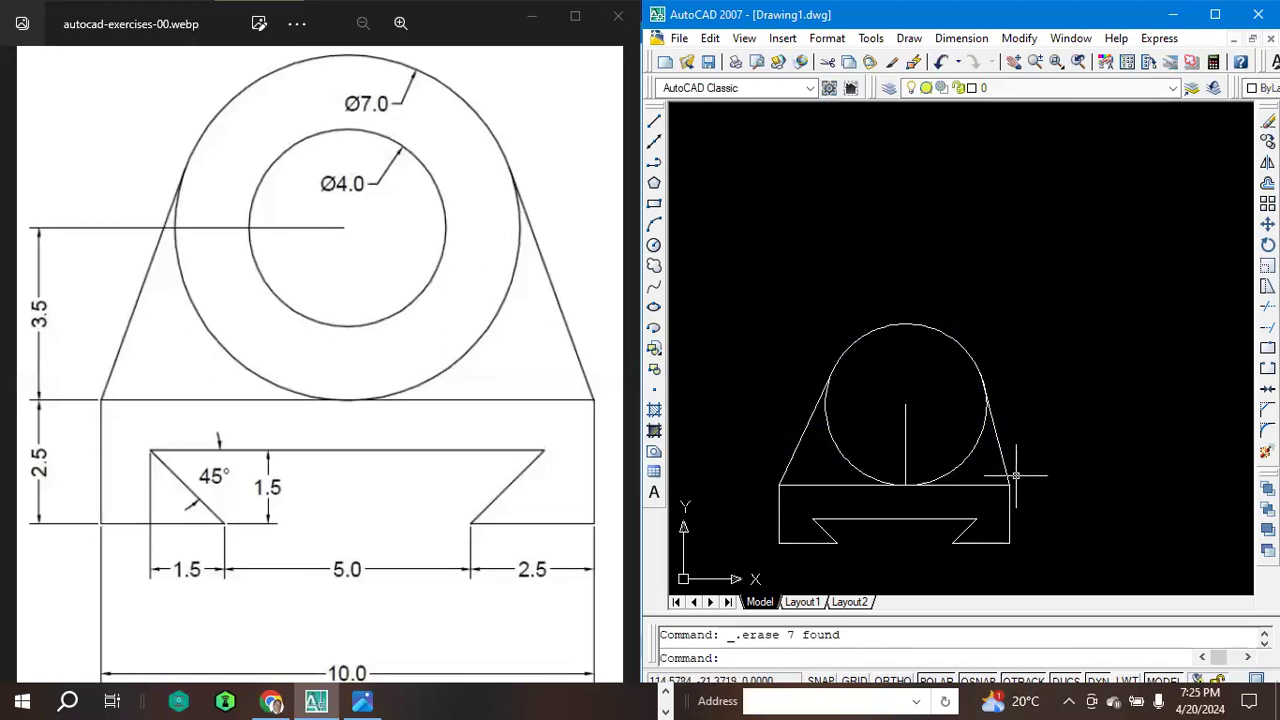
pyautogui.click(902, 431)
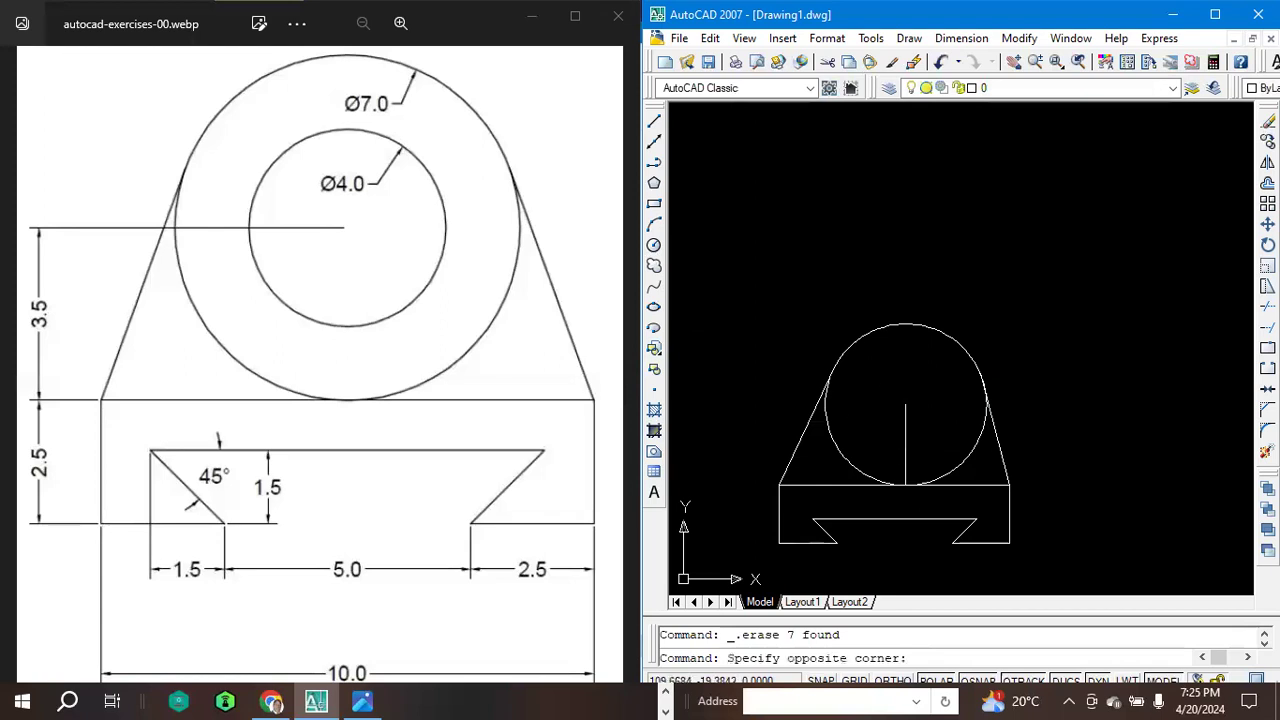
pyautogui.click(906, 436)
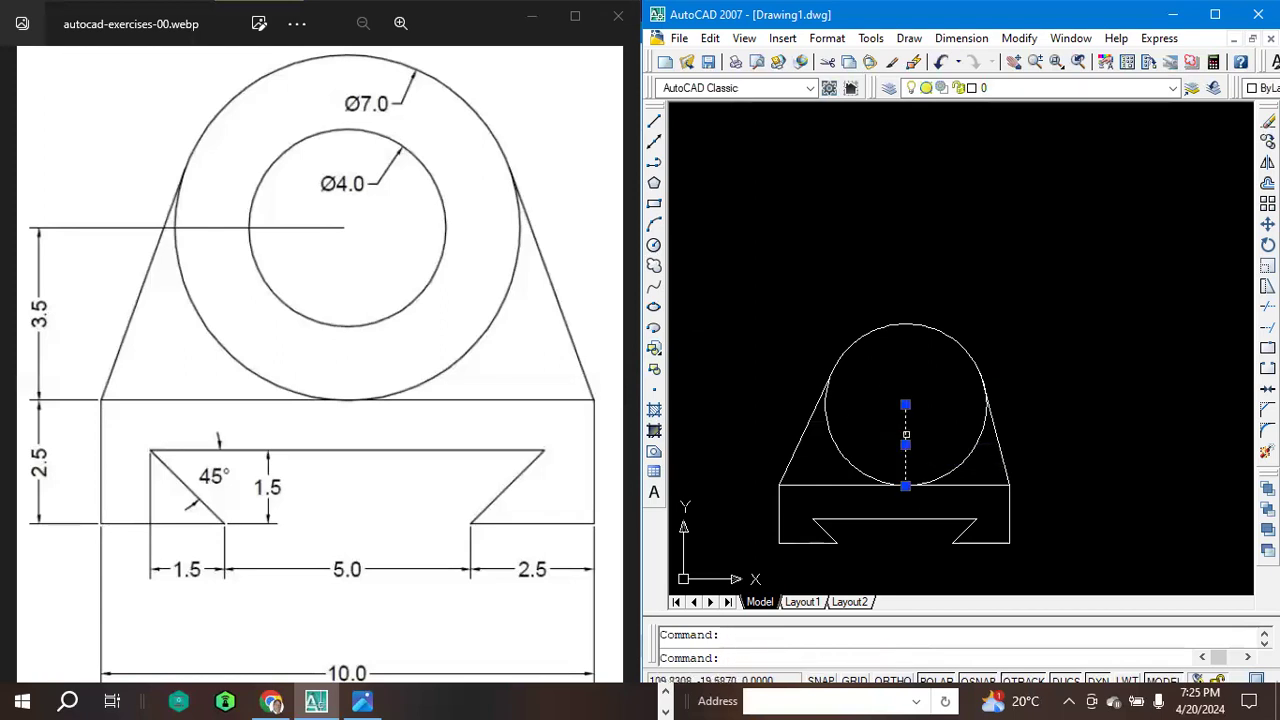
pyautogui.press('Delete')
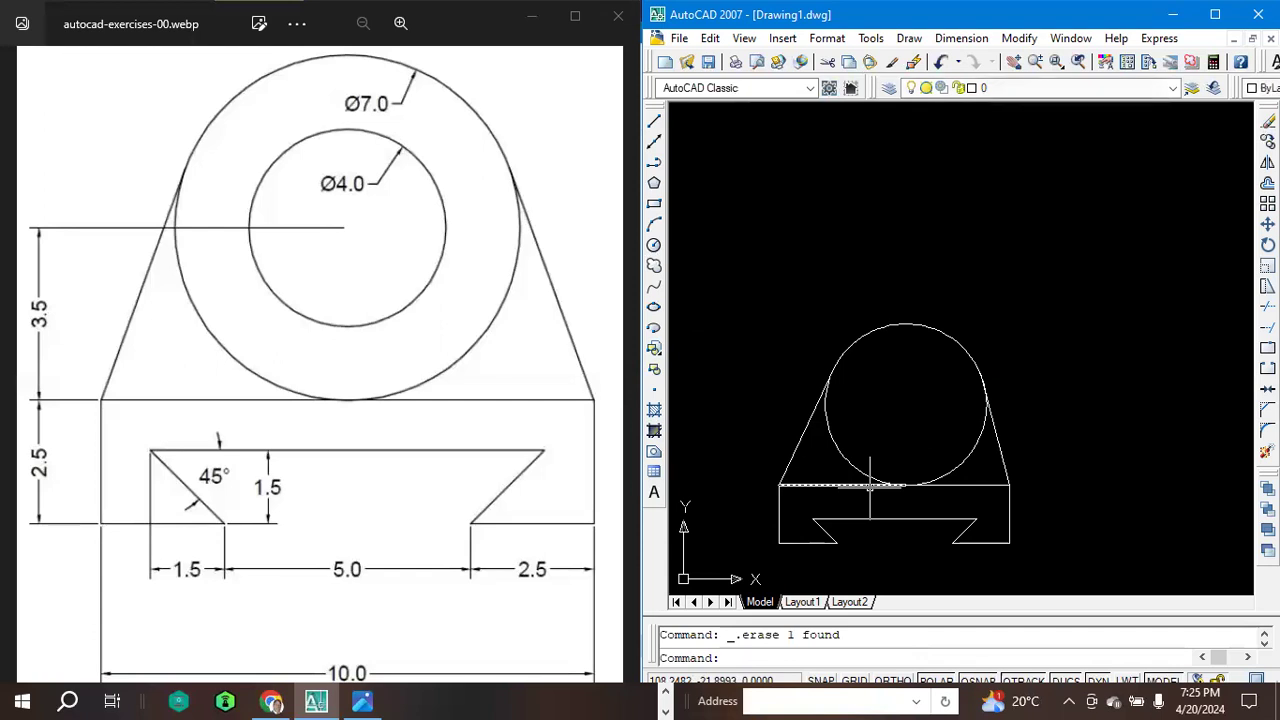
# Erase the left and right tangent lines, restoring the outer circle after an accidental deletion.
pyautogui.click(900, 328)
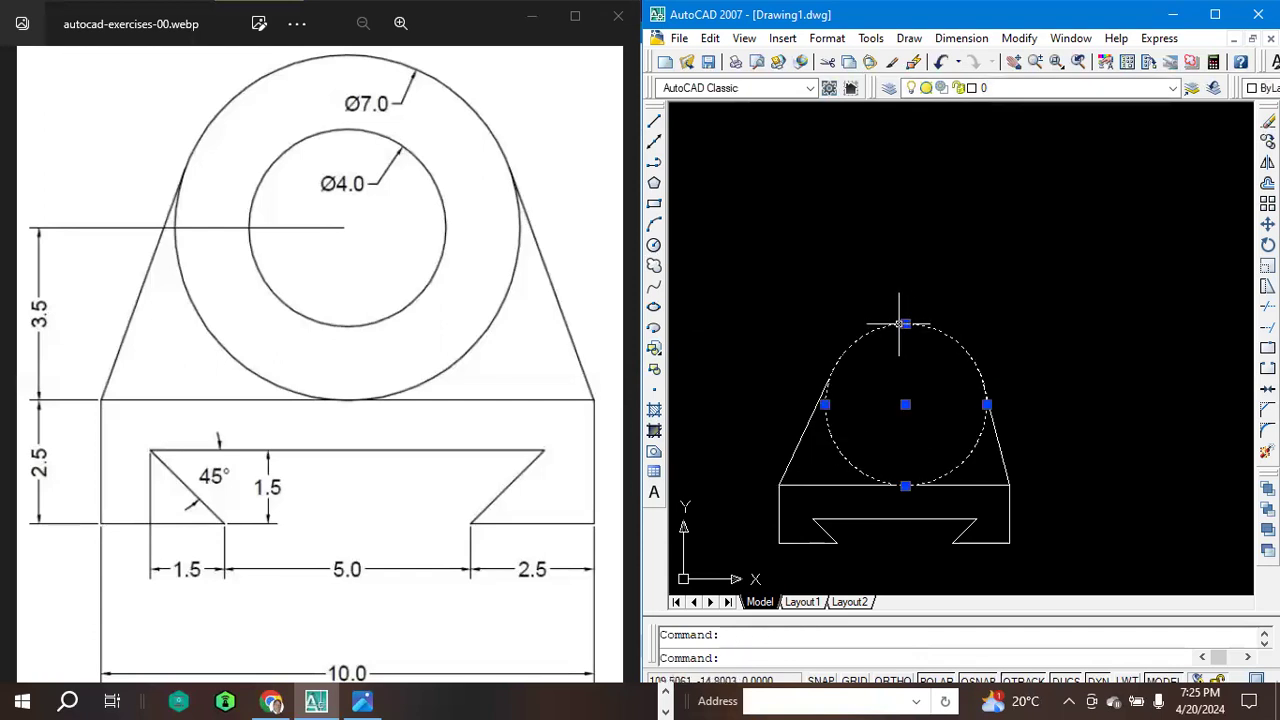
pyautogui.click(800, 437)
pyautogui.press('Delete')
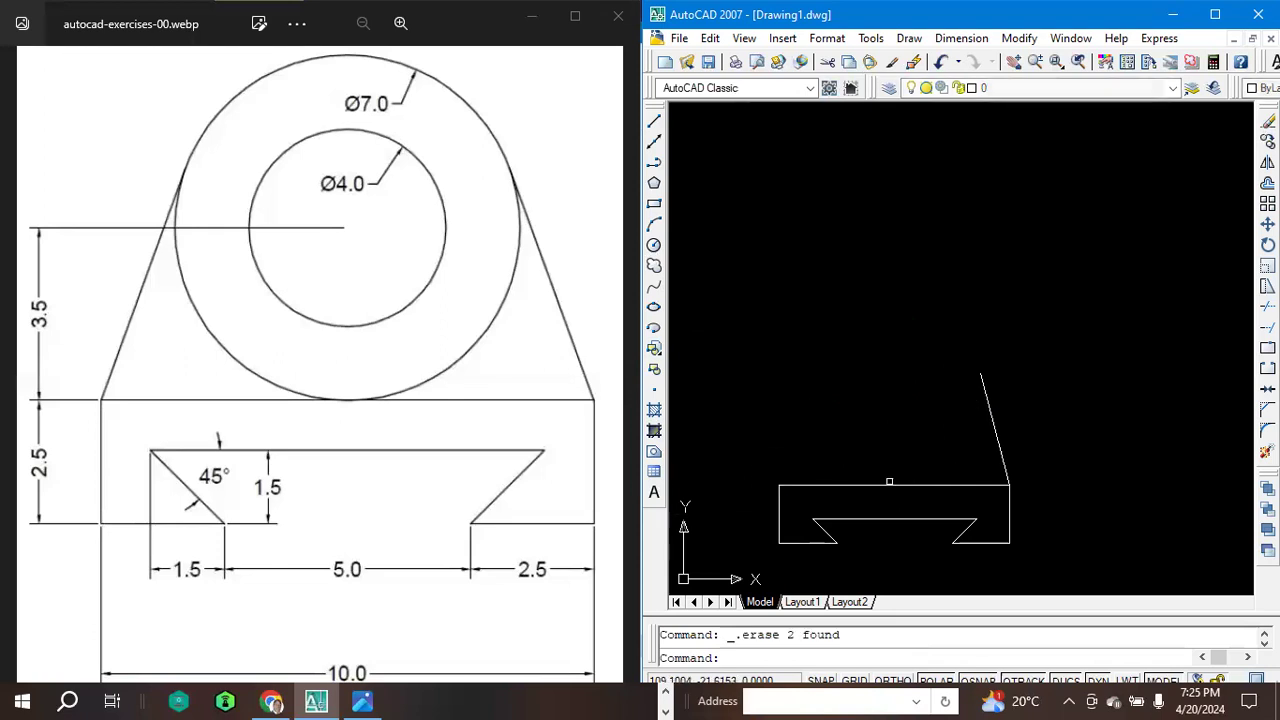
pyautogui.hotkey('ctrl', 'z')
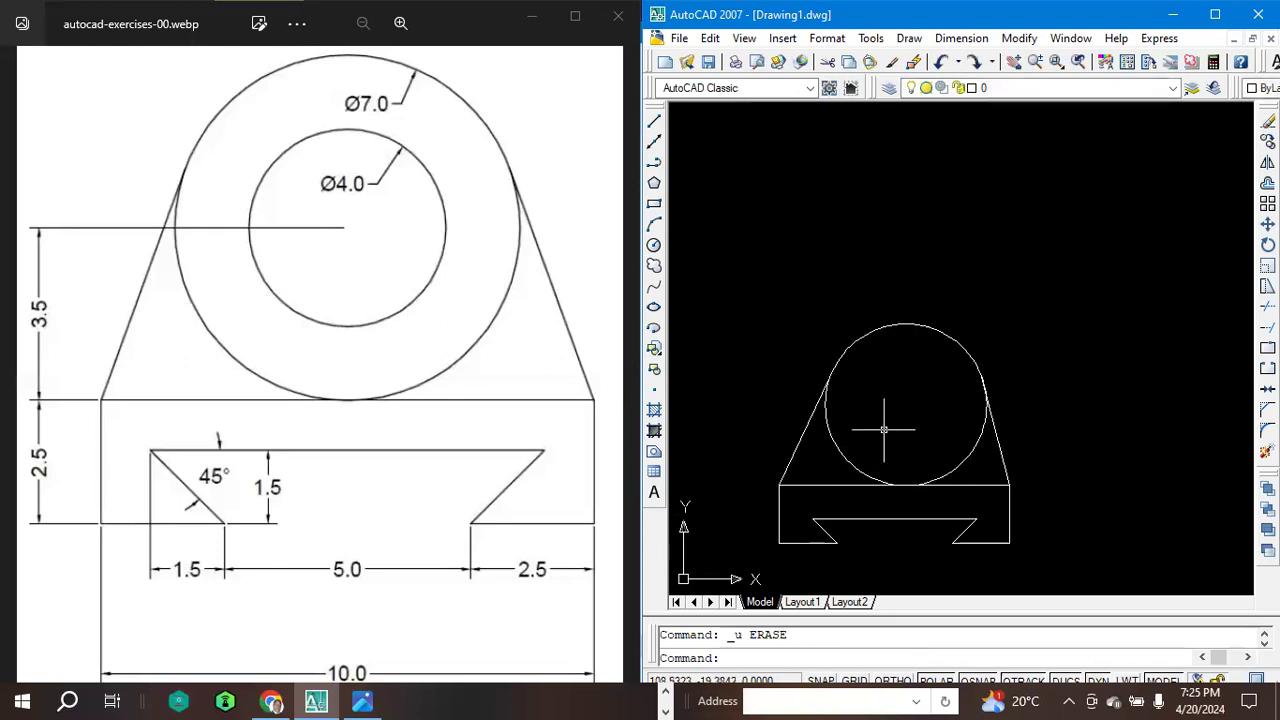
pyautogui.click(809, 420)
pyautogui.press('Delete')
pyautogui.click(998, 450)
pyautogui.press('Delete')
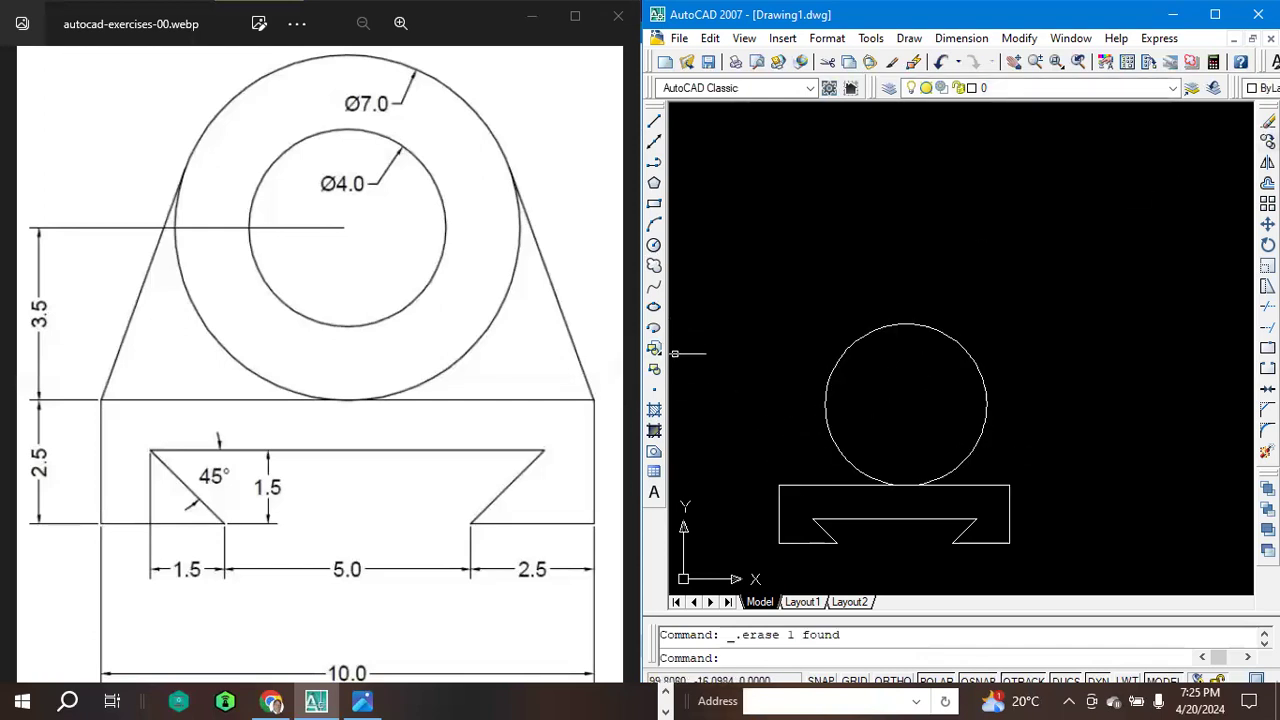
pyautogui.click(654, 120)
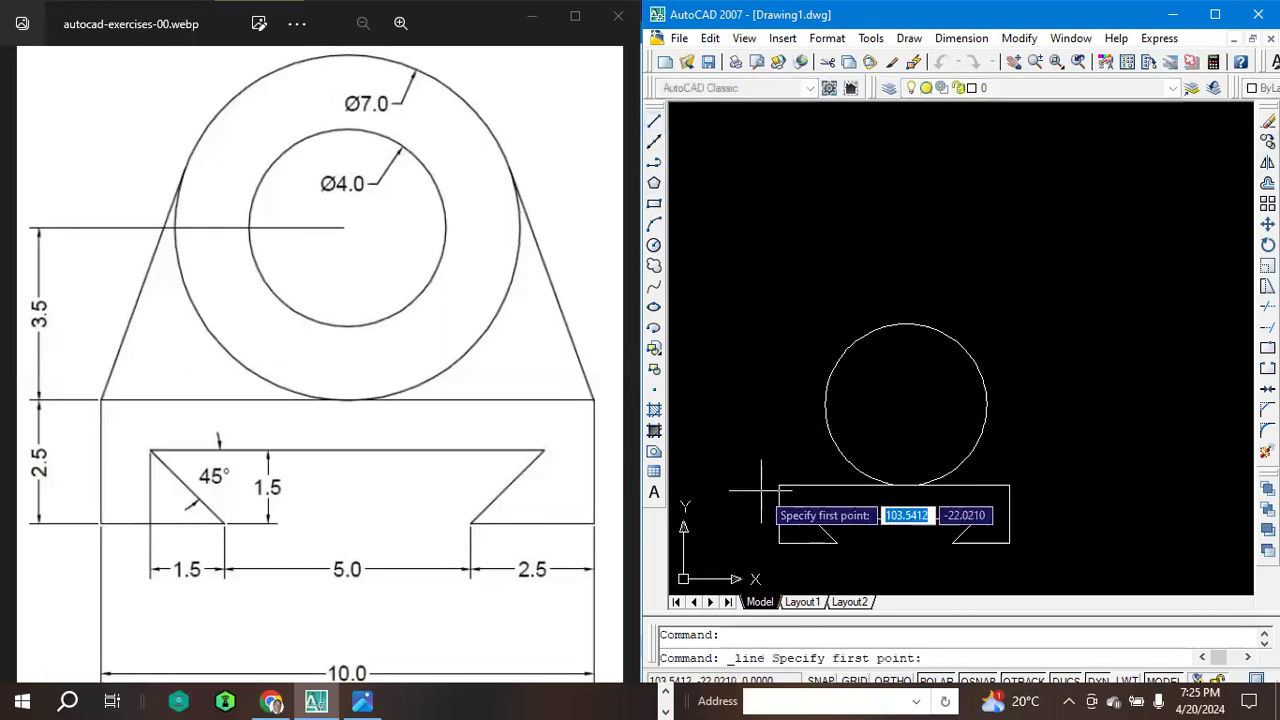
# Erase the left piece of the base's top edge.
pyautogui.click(905, 486)
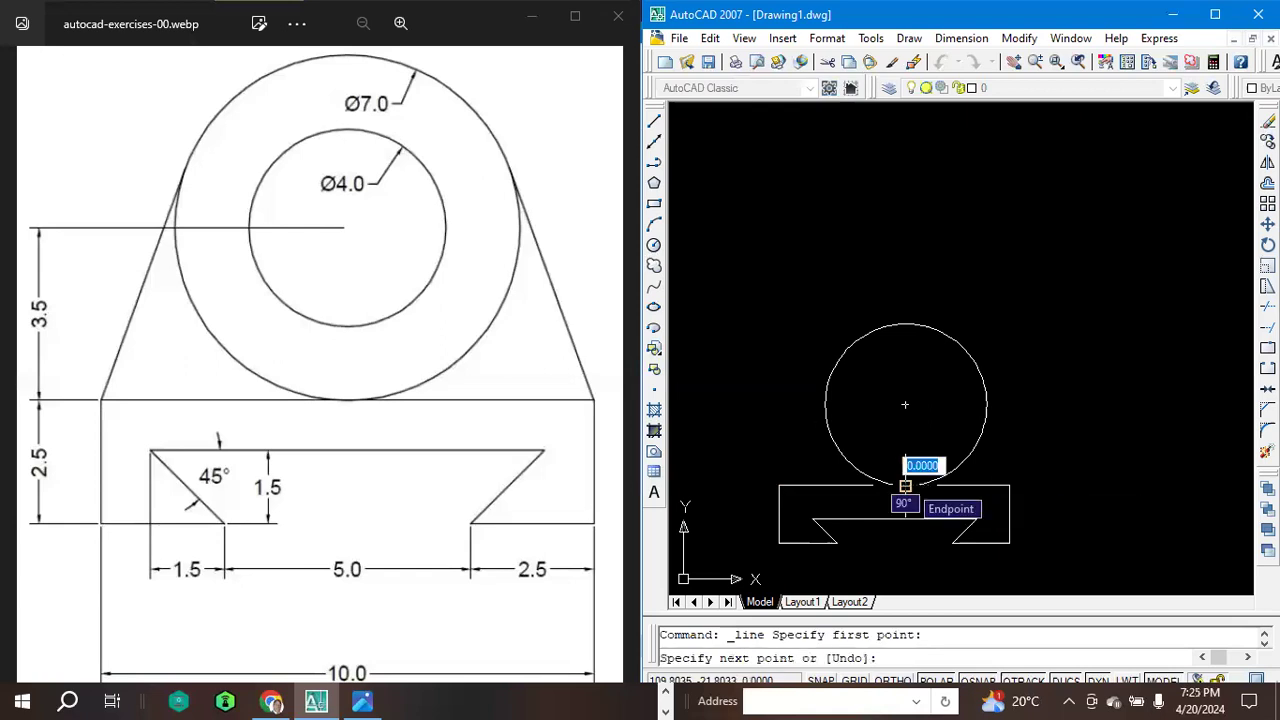
pyautogui.press('Escape')
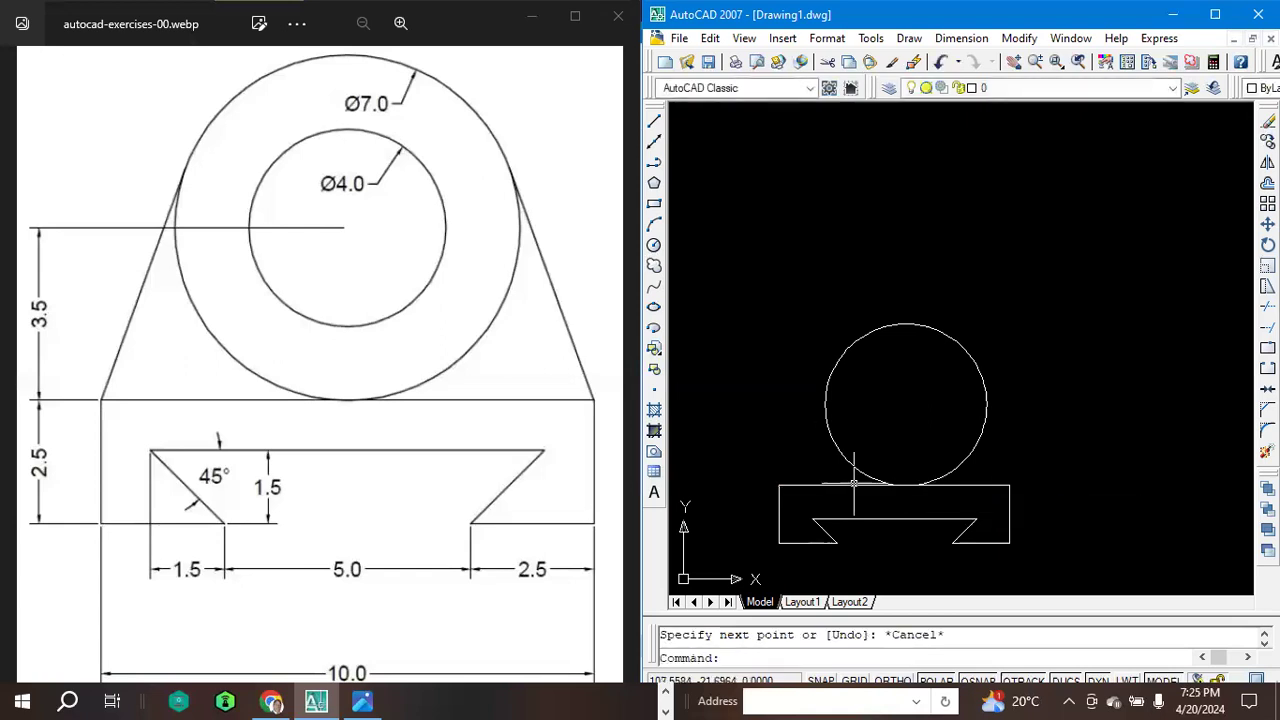
pyautogui.click(849, 487)
pyautogui.press('Delete')
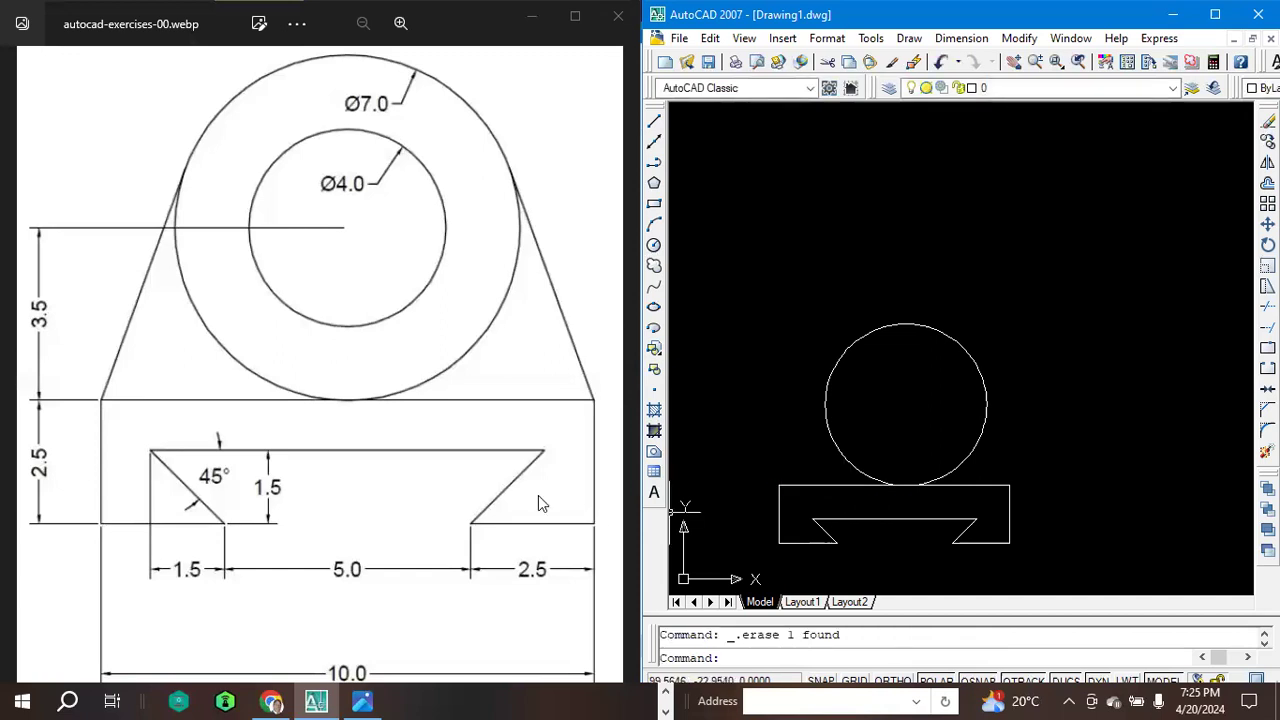
# Draw a 5.0 line from the base's top-left corner, then a 3.5 vertical line at 90°.
pyautogui.click(654, 121)
pyautogui.click(779, 486)
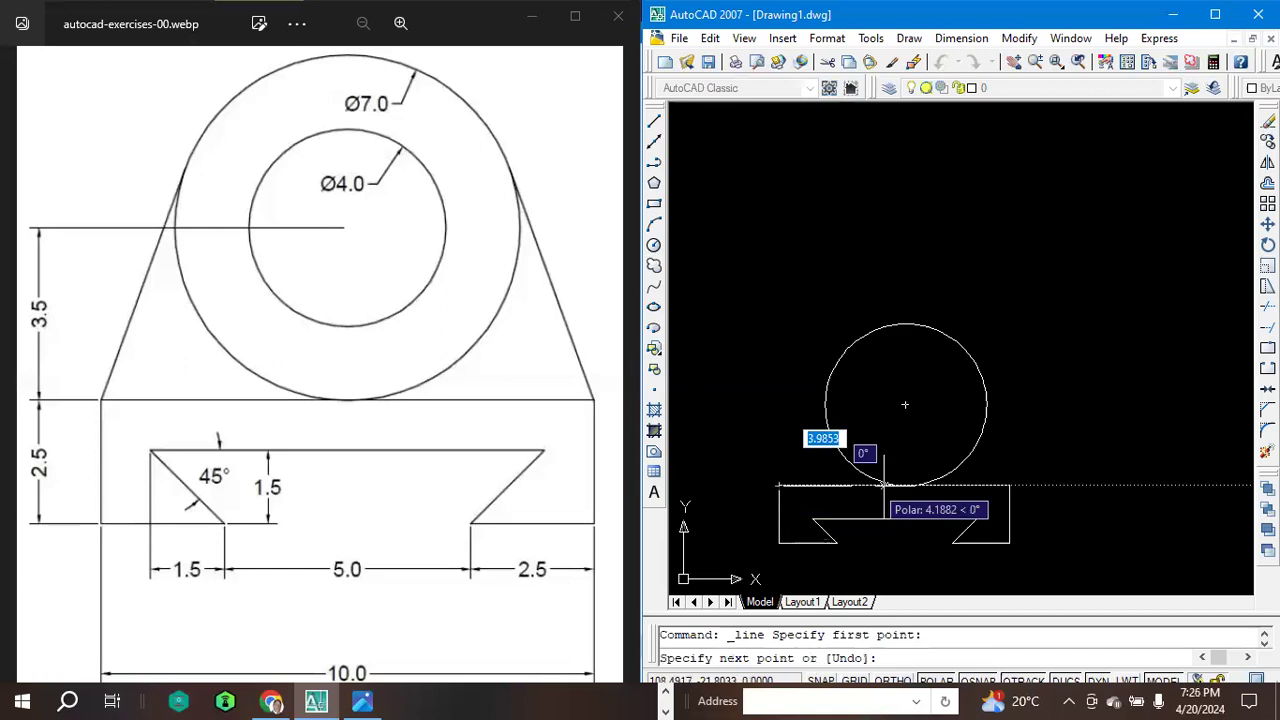
pyautogui.write('5')
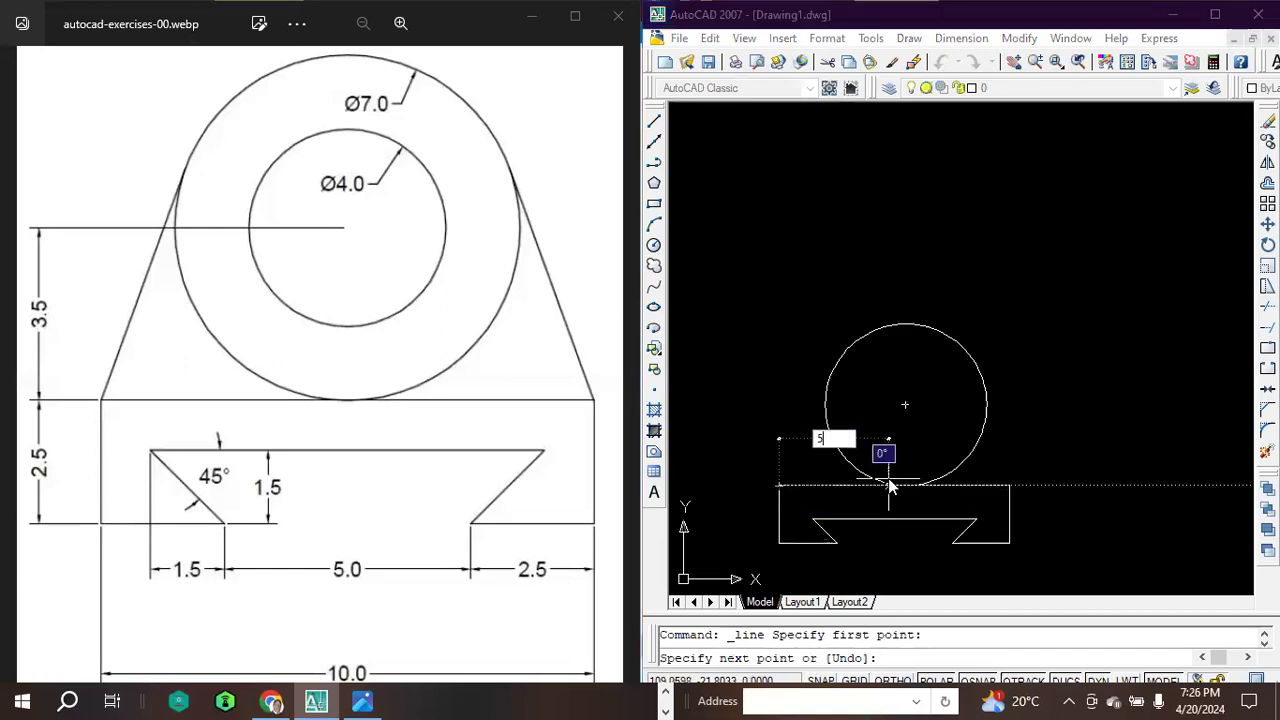
pyautogui.write('.')
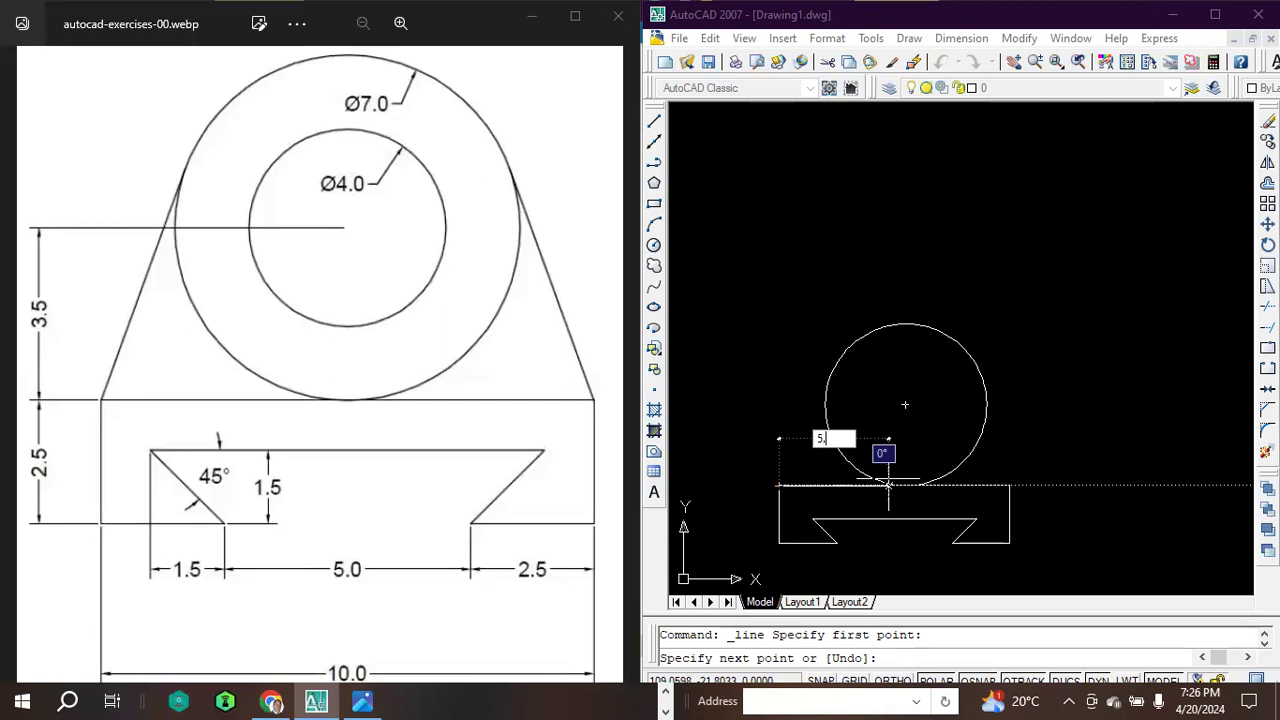
pyautogui.press('Return')
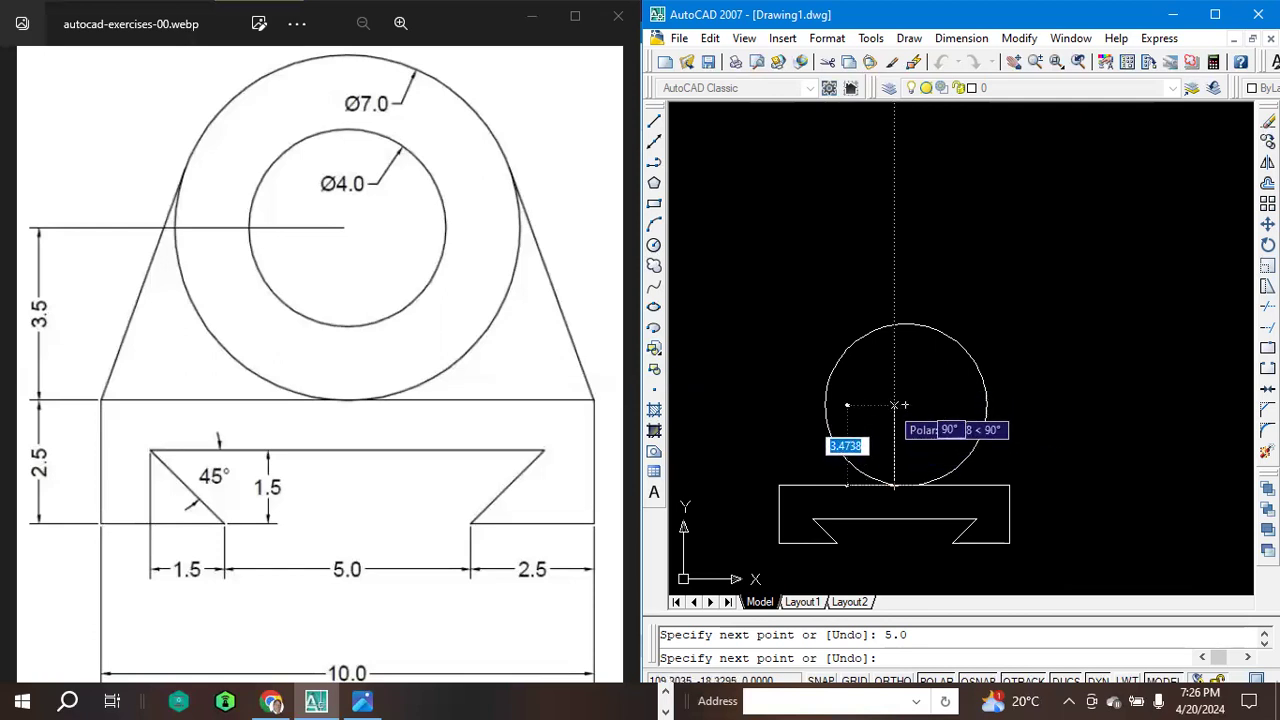
pyautogui.write('3.5')
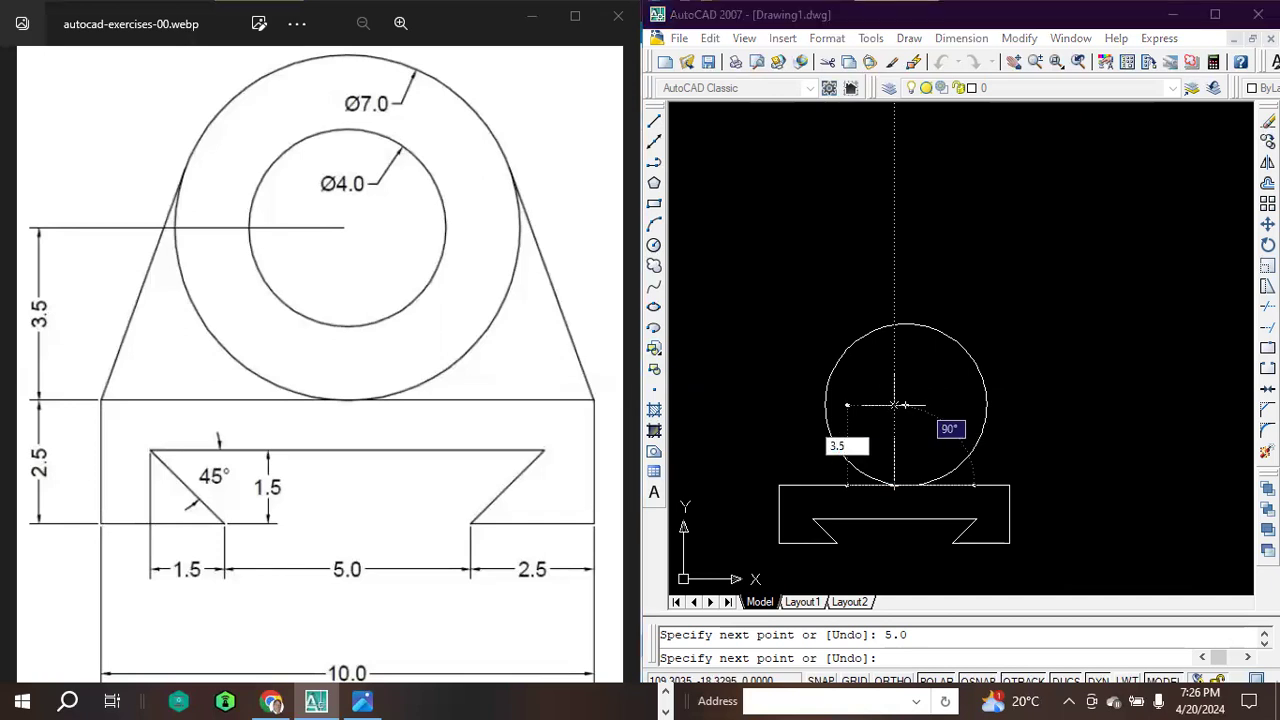
pyautogui.press('Tab')
pyautogui.write('9')
pyautogui.press('Return')
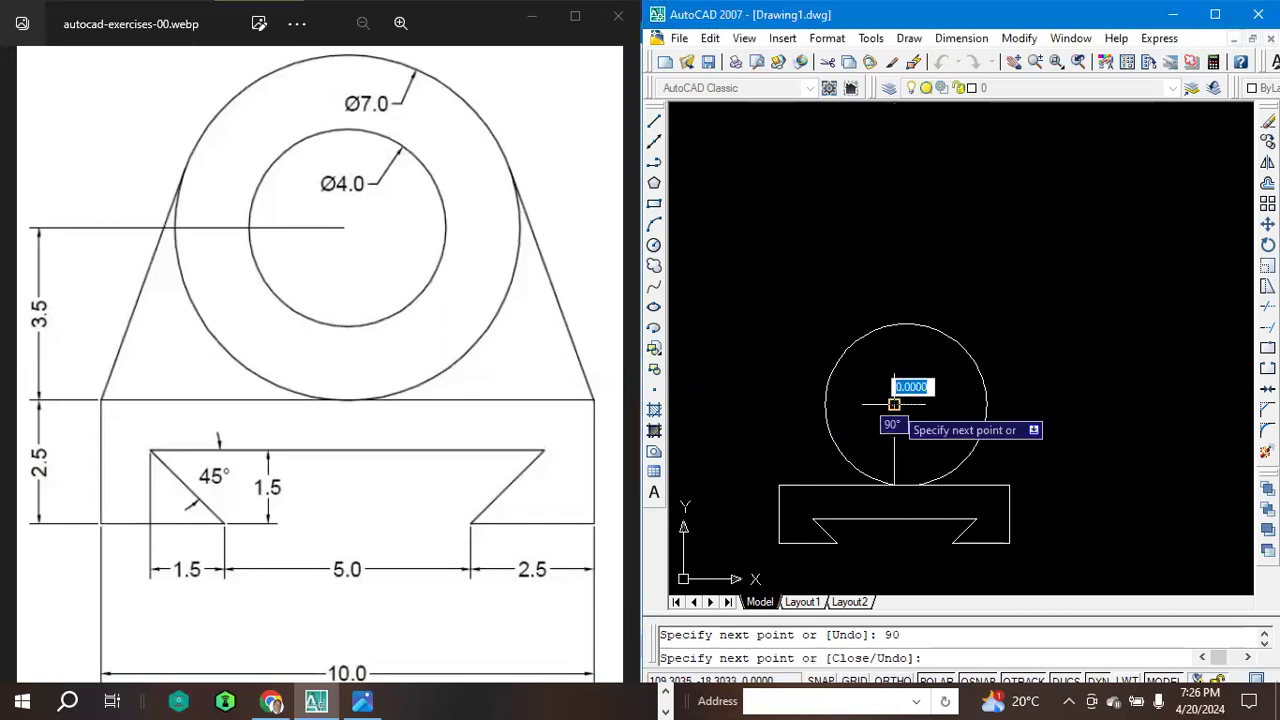
pyautogui.press('Escape')
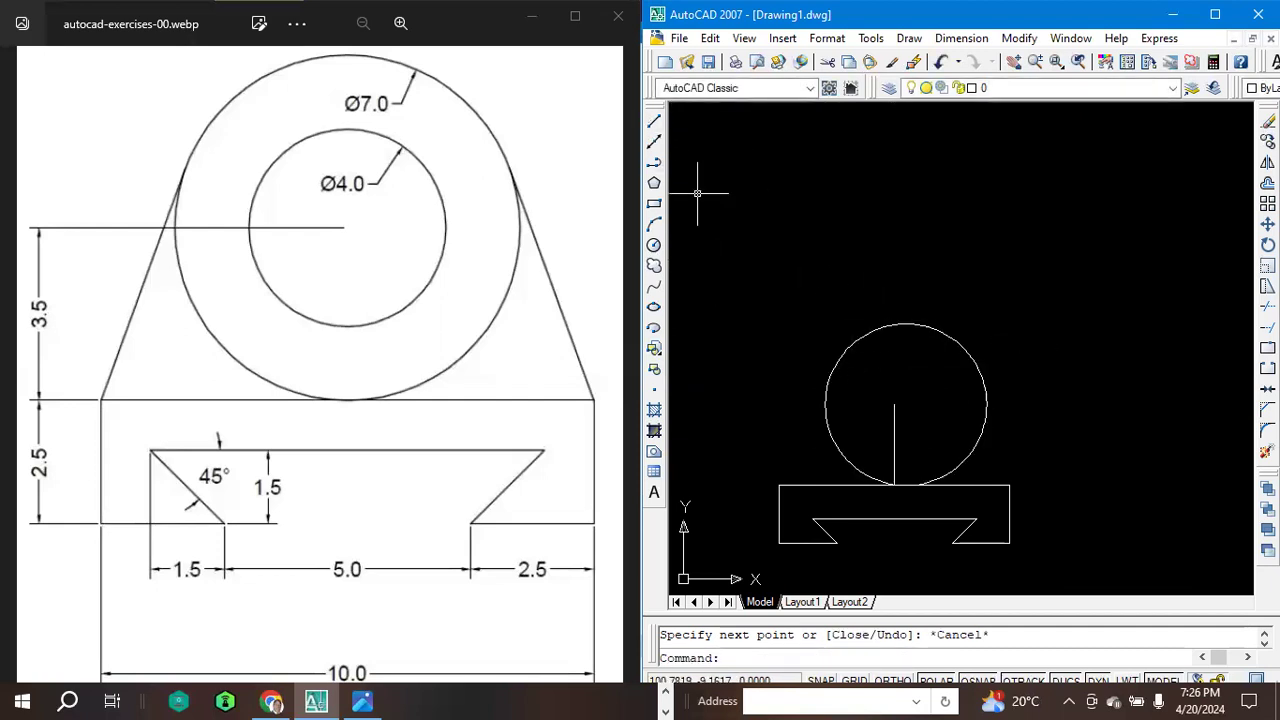
pyautogui.click(846, 349)
# Delete the misplaced circle and draw radius 2.0 and 3.5 circles at the vertical line's top end.
pyautogui.press('Delete')
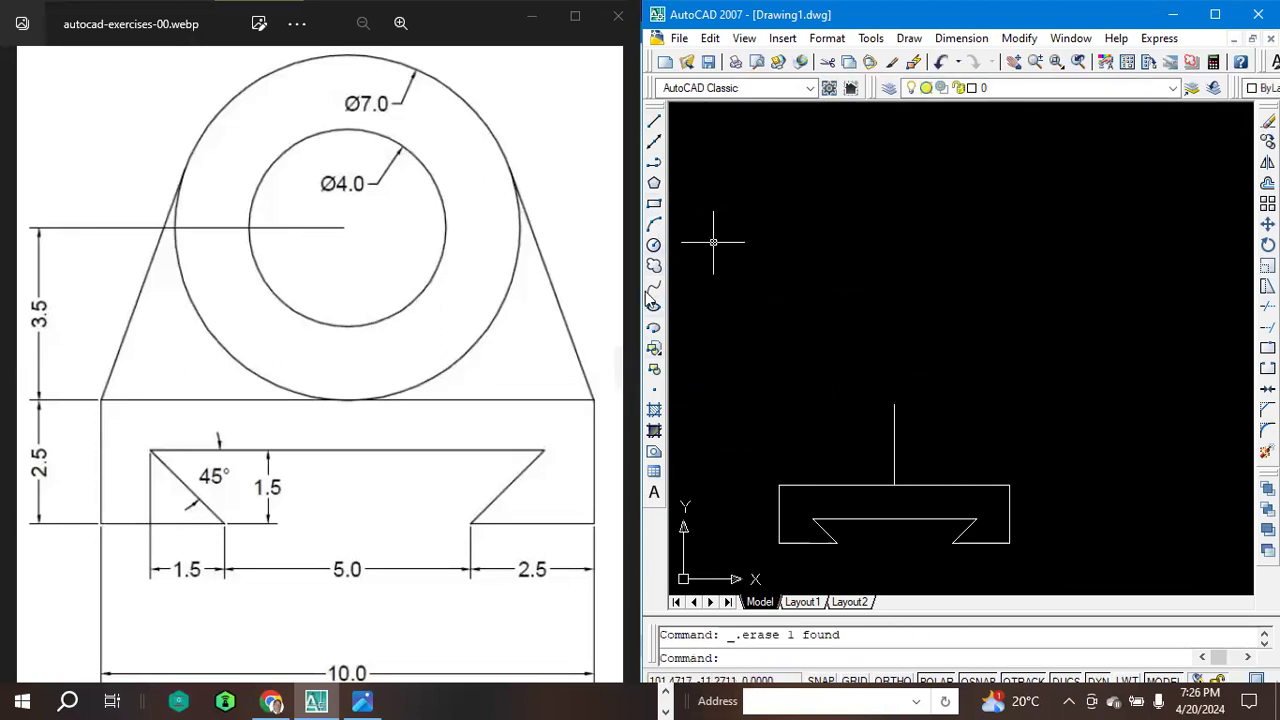
pyautogui.click(654, 245)
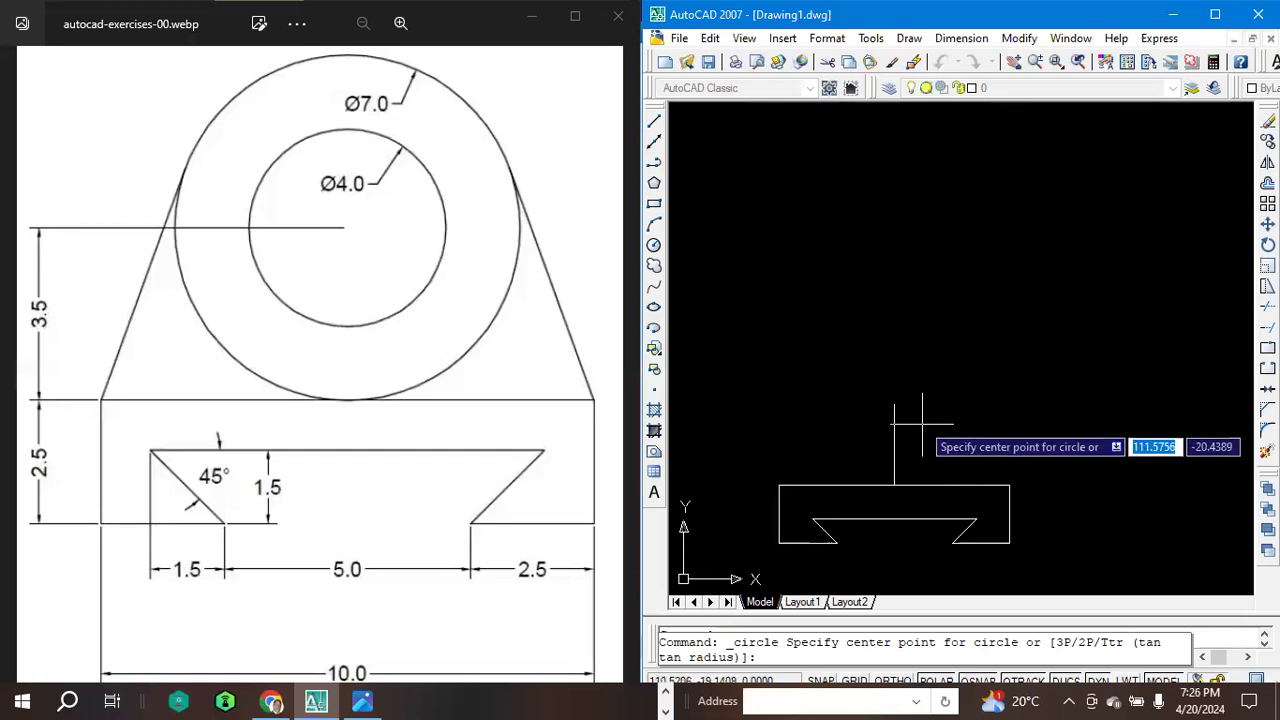
pyautogui.click(894, 405)
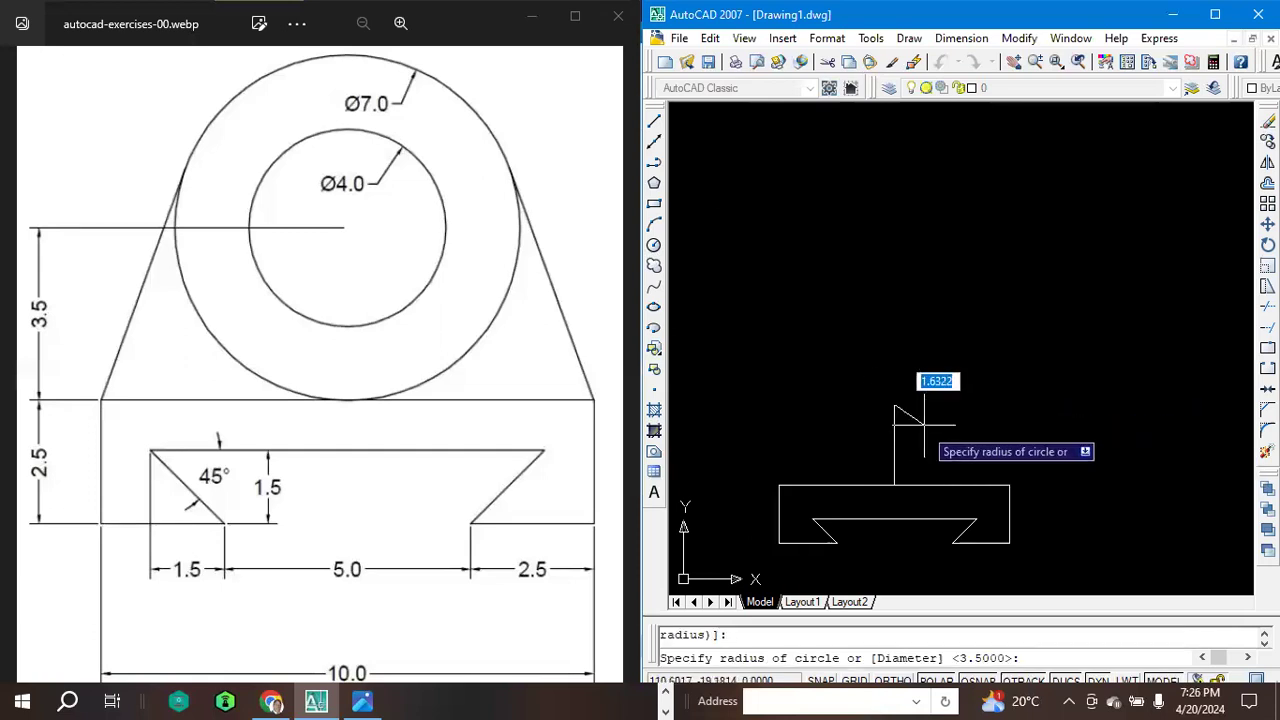
pyautogui.write('2')
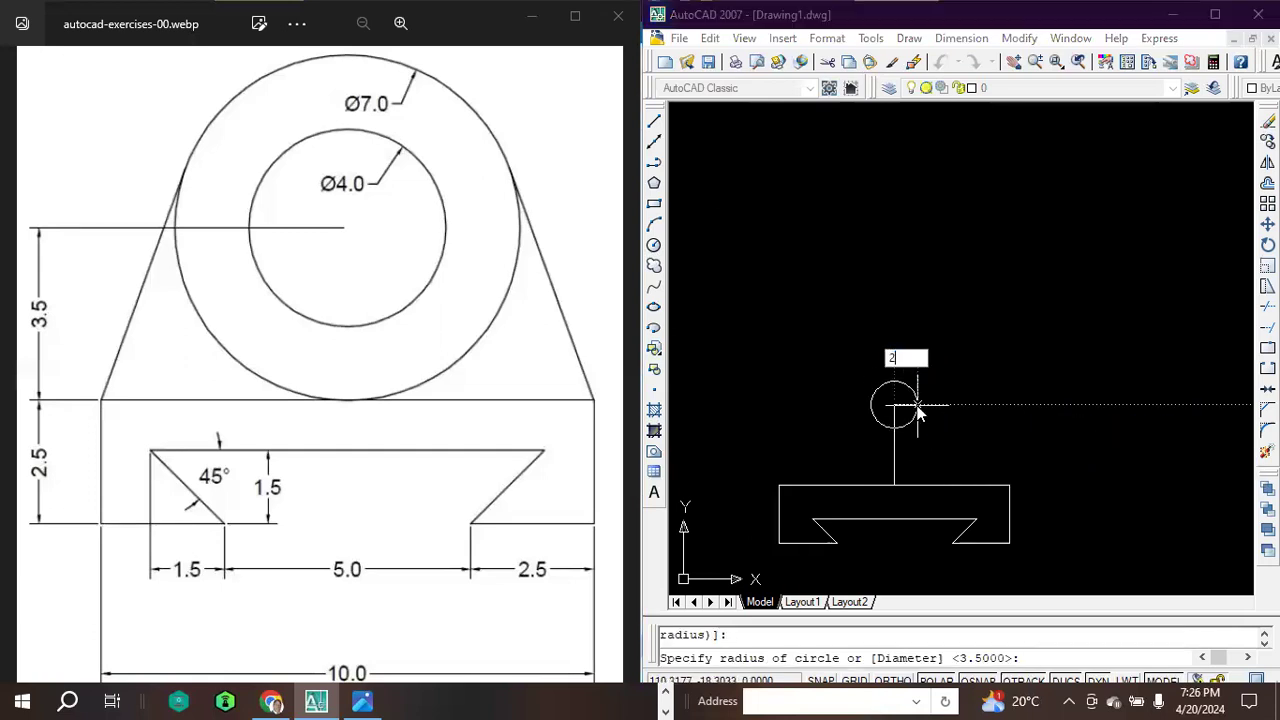
pyautogui.write('.0')
pyautogui.press('Return')
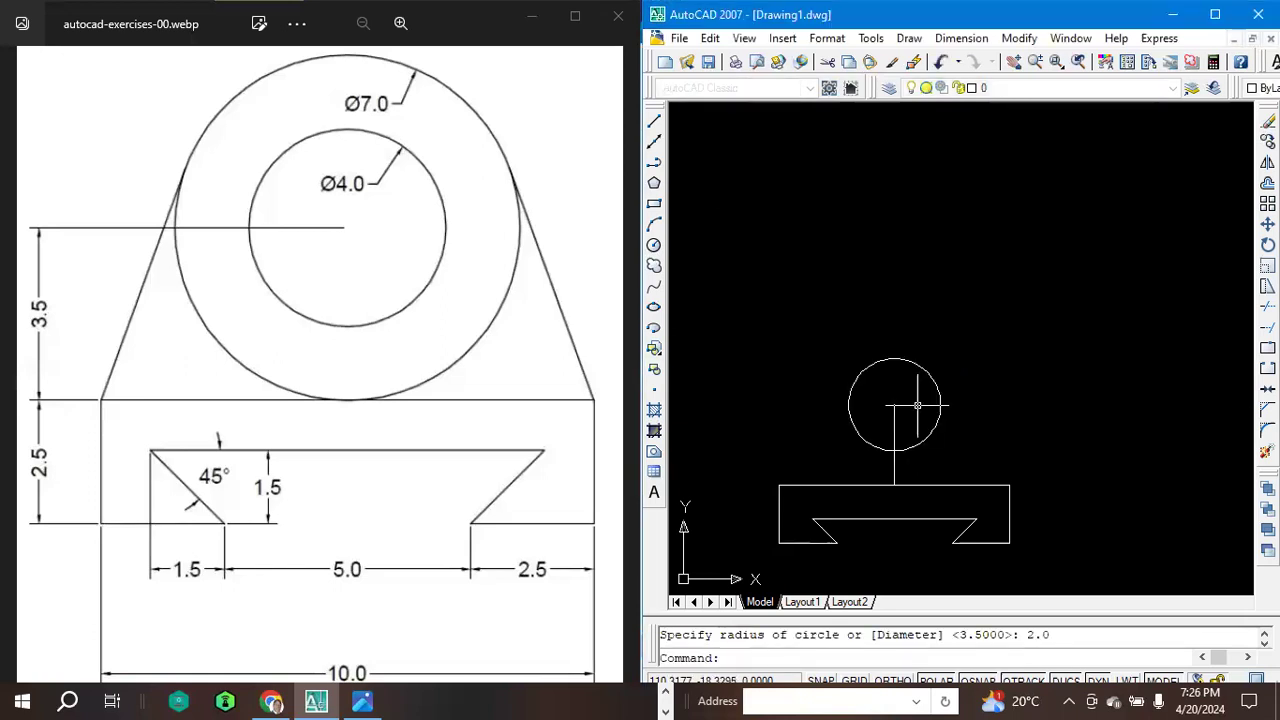
pyautogui.click(653, 245)
pyautogui.click(894, 405)
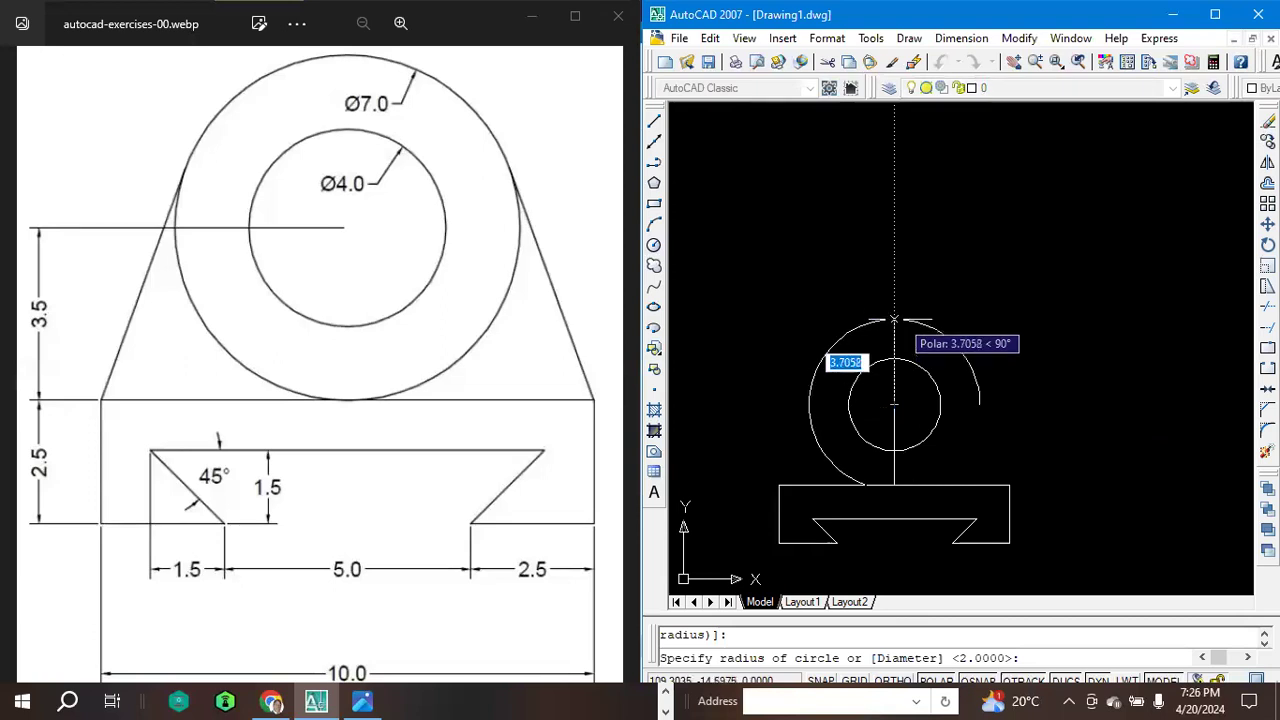
pyautogui.write('3')
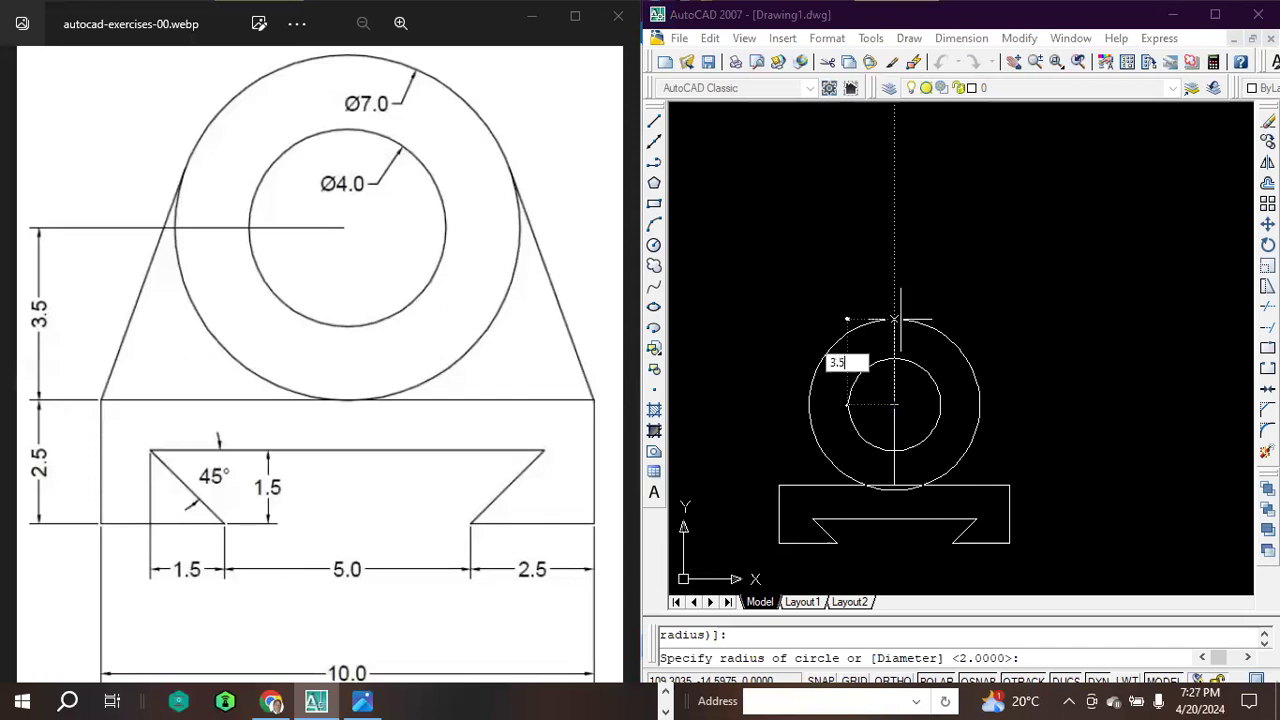
pyautogui.press('Return')
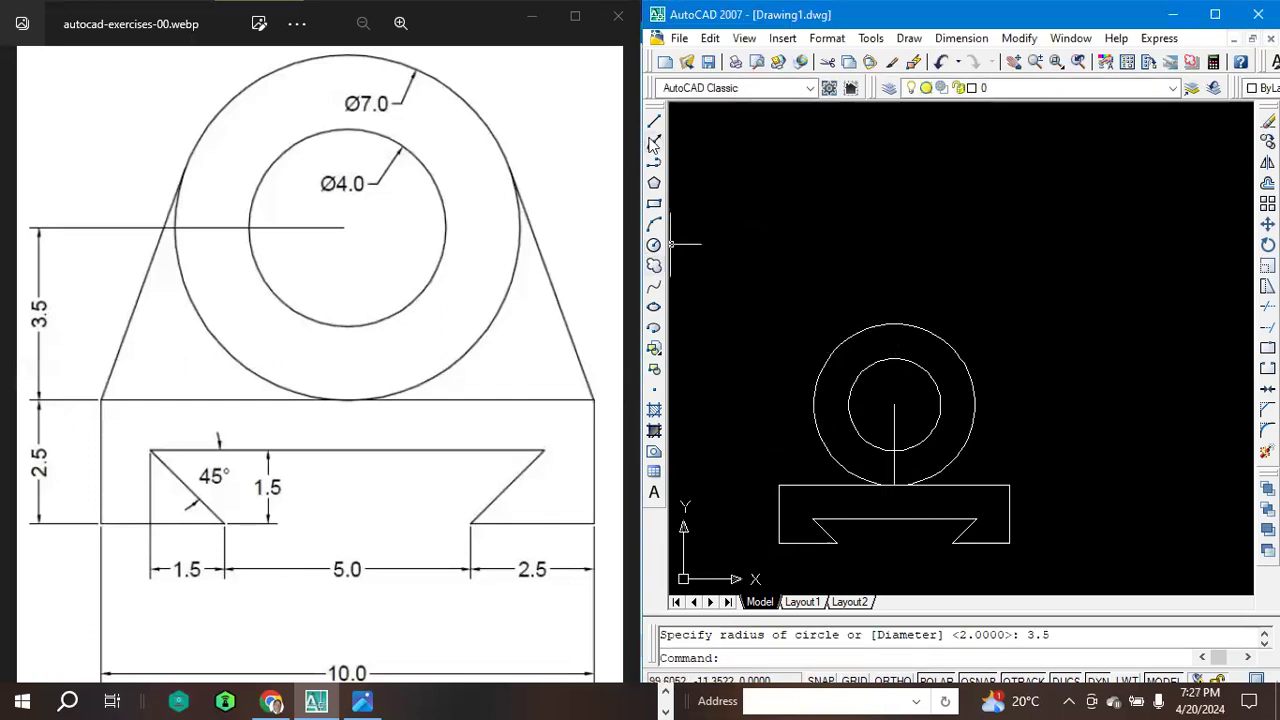
# Draw a 3.5 line at 160° from the circles' centre, continuing to the base's top-left corner.
pyautogui.click(654, 122)
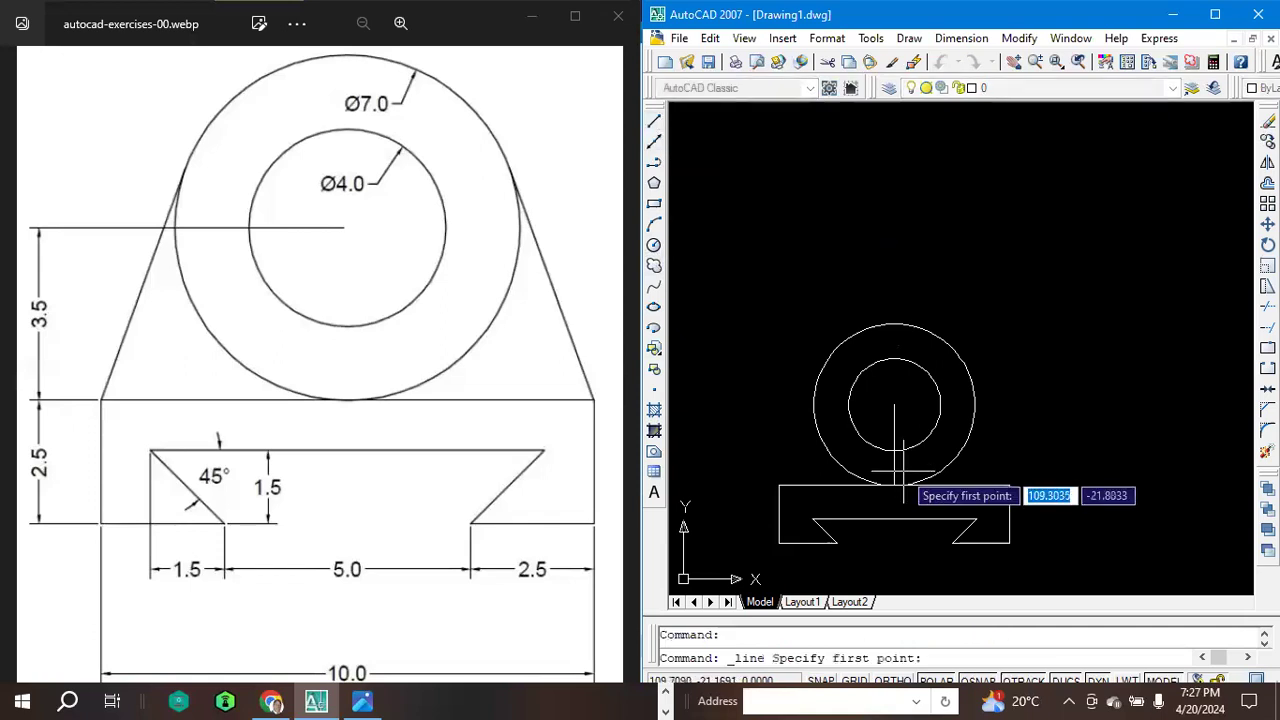
pyautogui.click(894, 404)
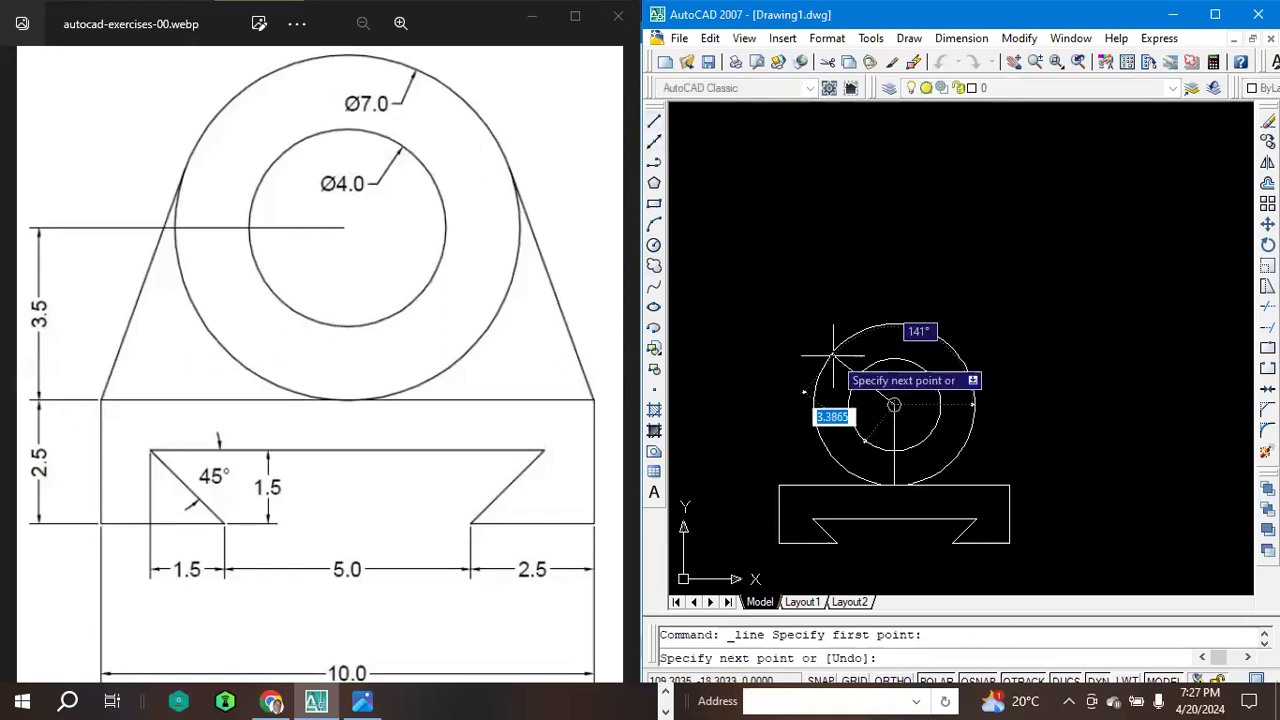
pyautogui.write('1')
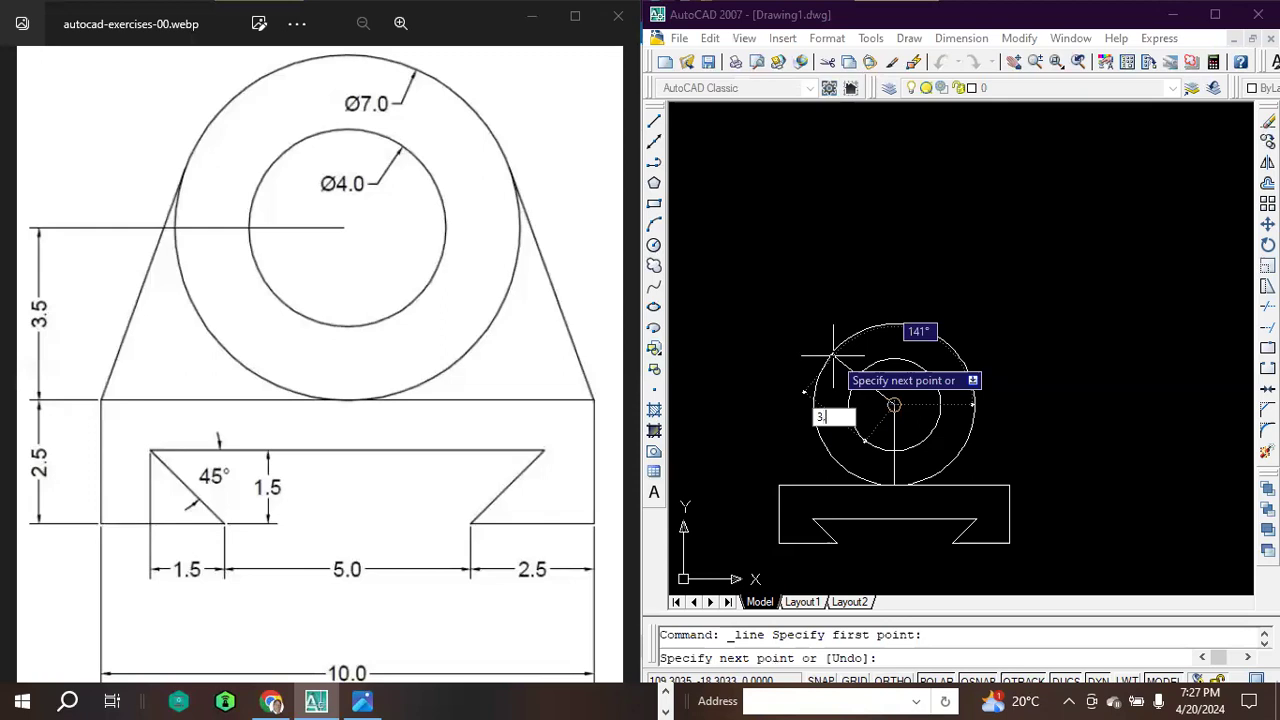
pyautogui.press('Tab')
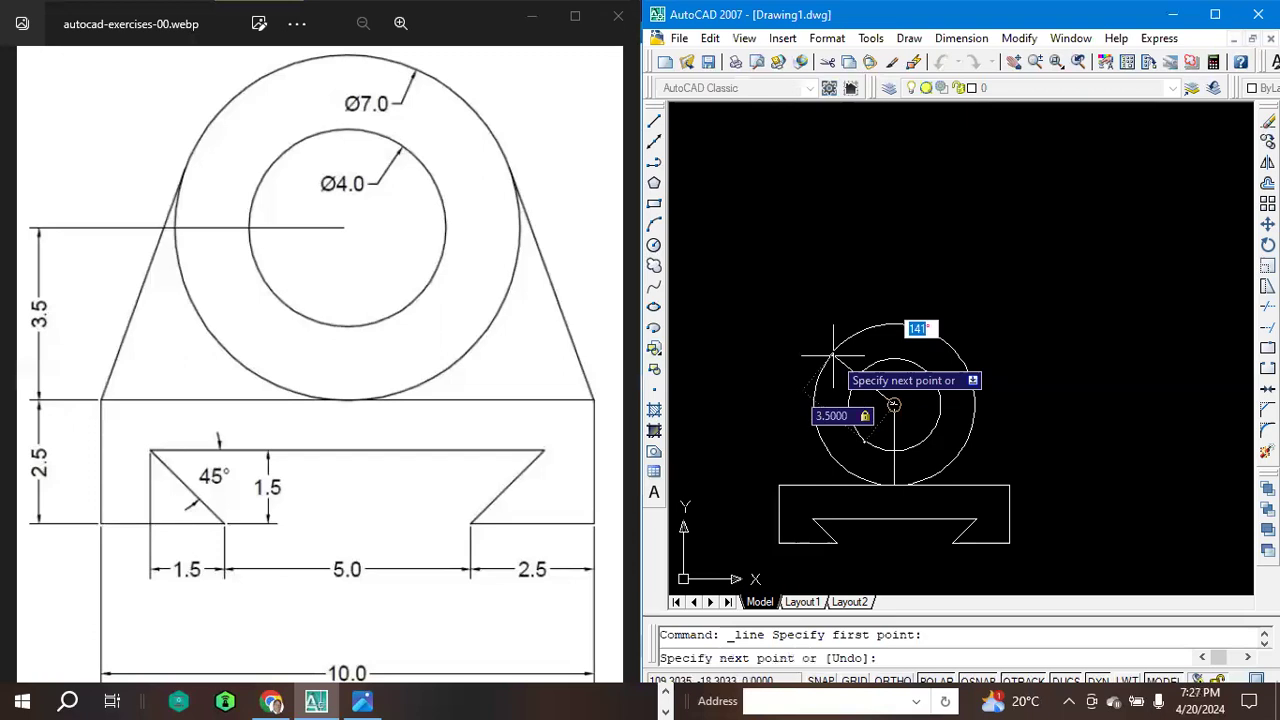
pyautogui.write('16')
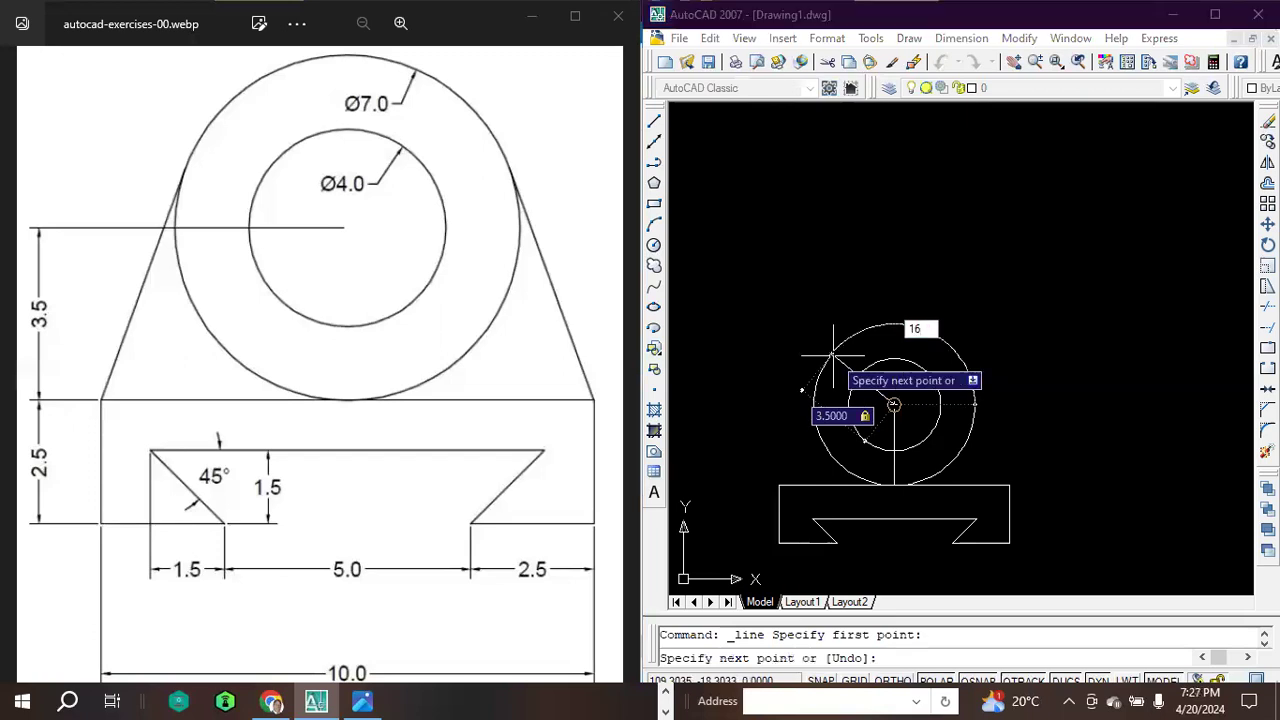
pyautogui.write('0')
pyautogui.press('Return')
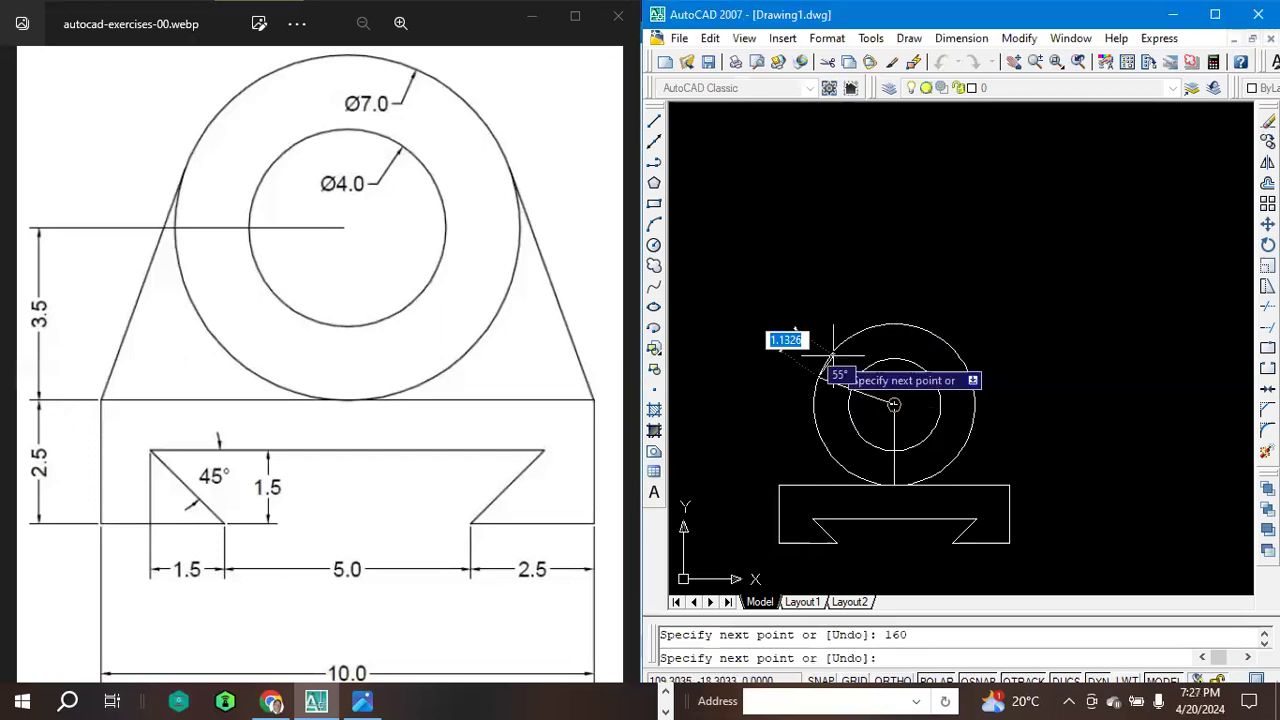
pyautogui.click(778, 487)
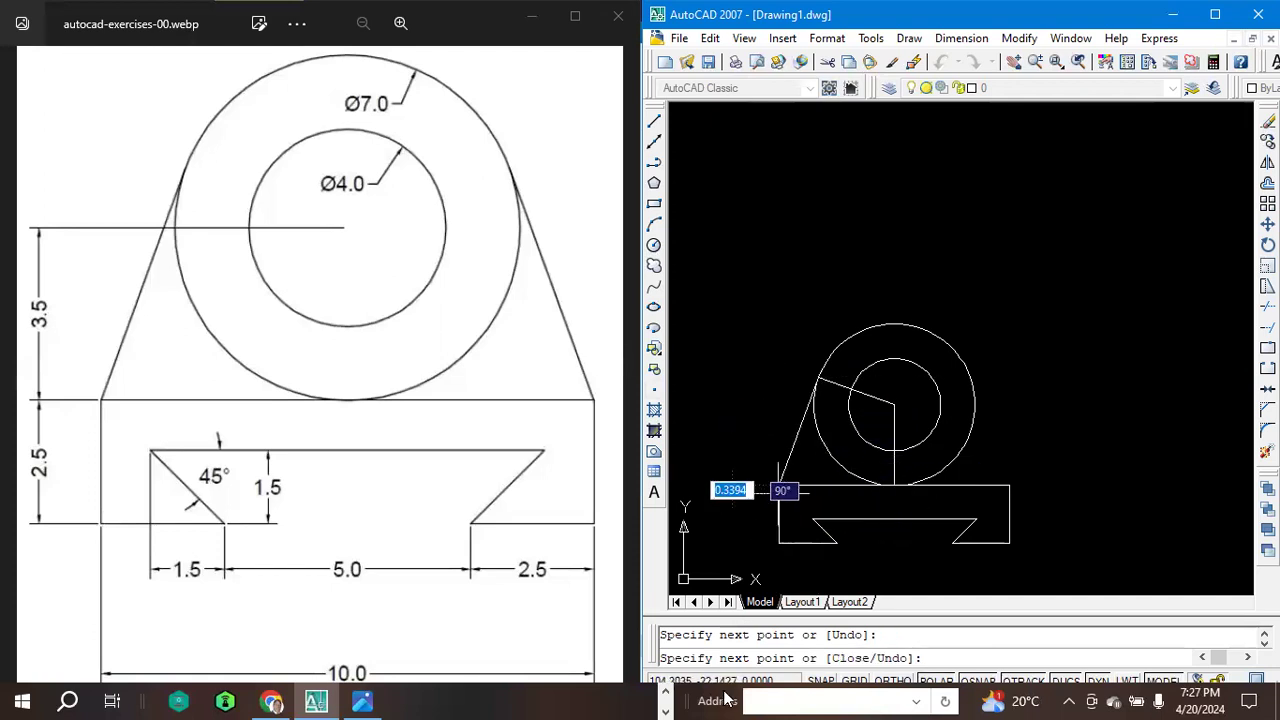
pyautogui.press('Escape')
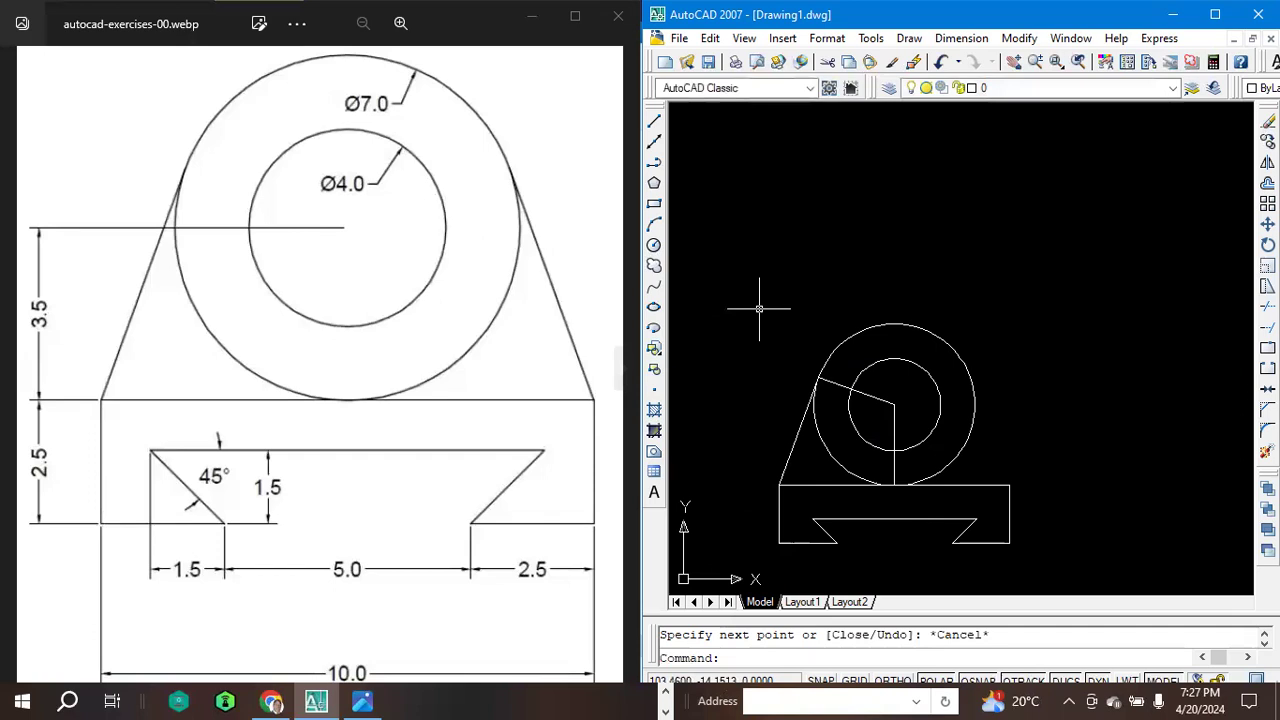
# Draw a 3.5 line at 22.5° from the circles' centre, continuing to the base's top-right corner.
pyautogui.click(654, 120)
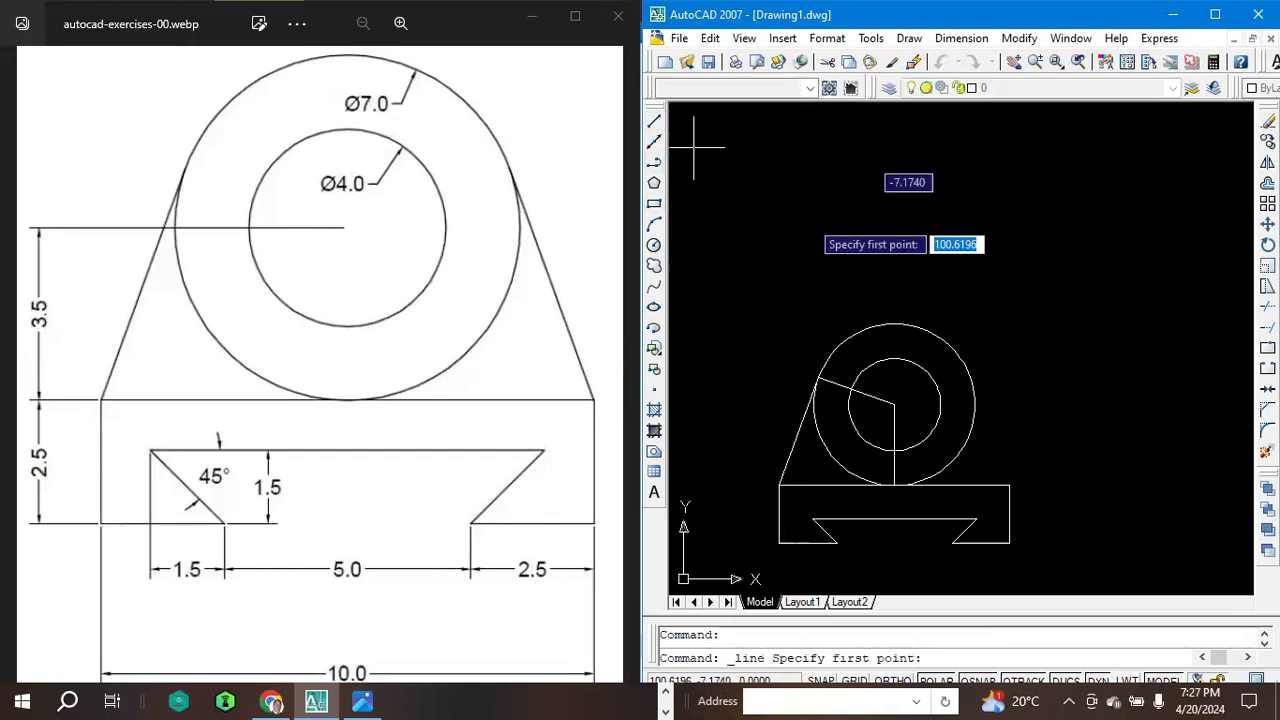
pyautogui.click(893, 403)
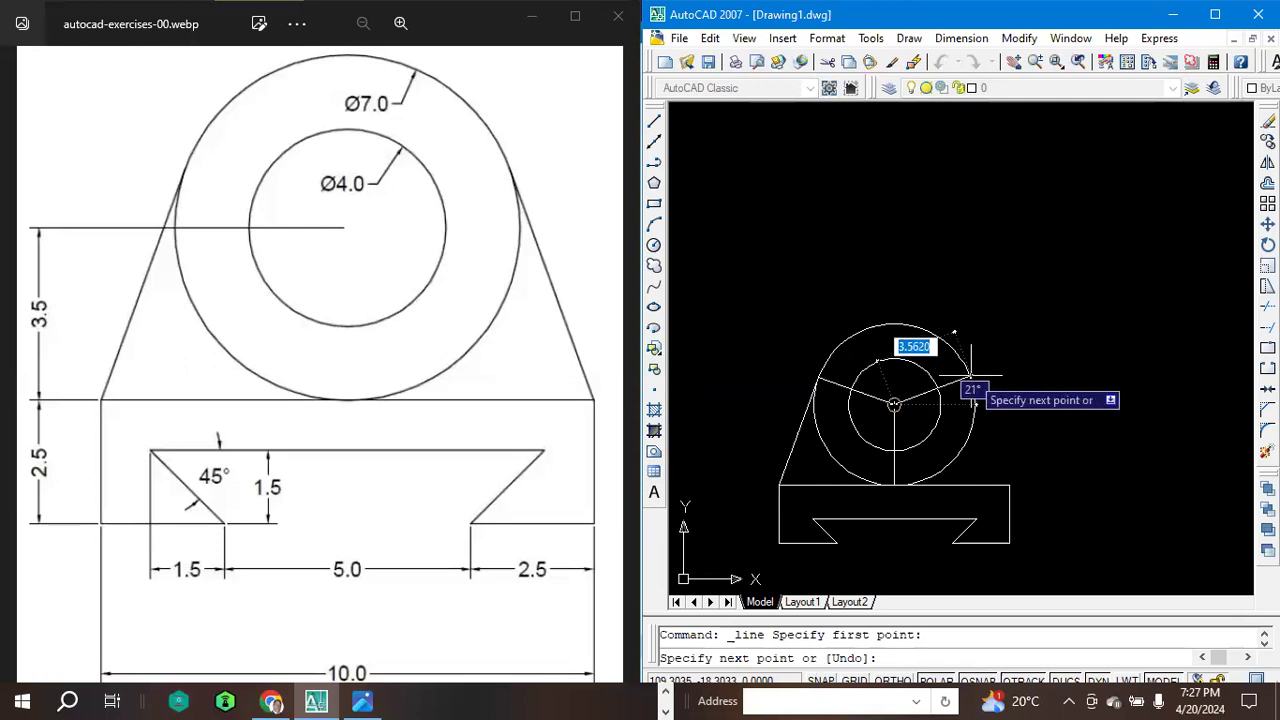
pyautogui.write('3')
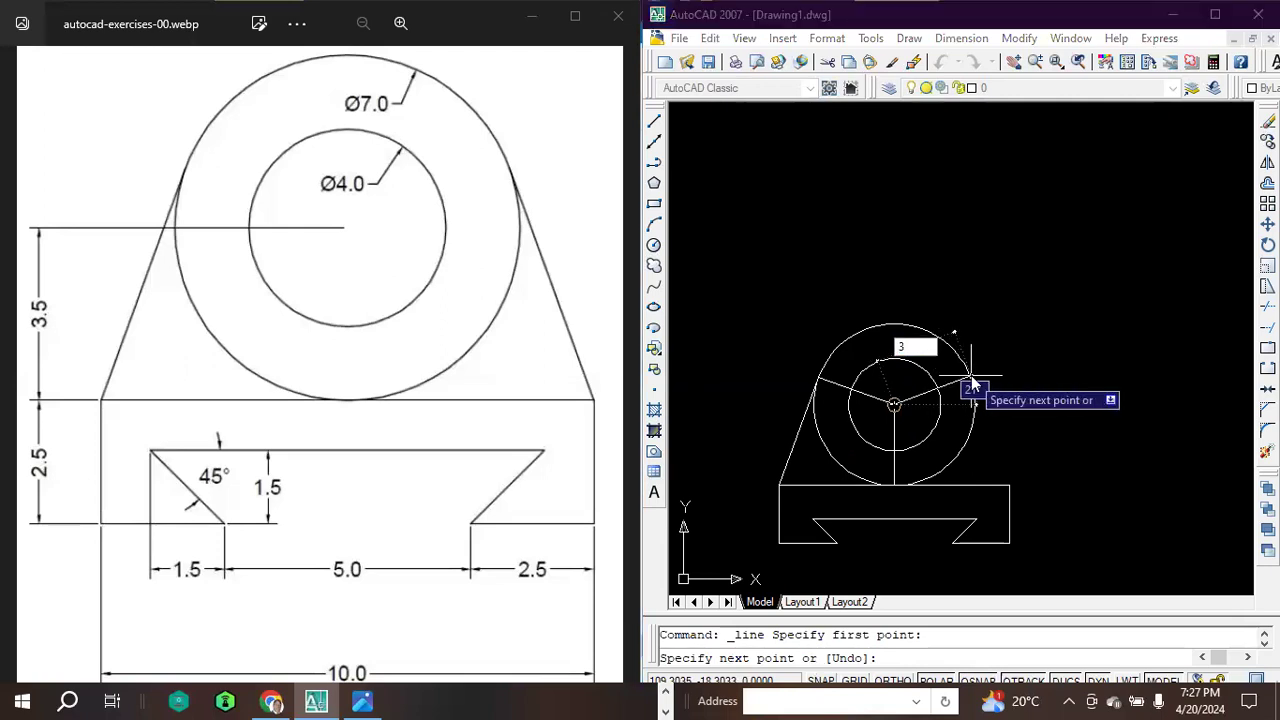
pyautogui.press('Tab')
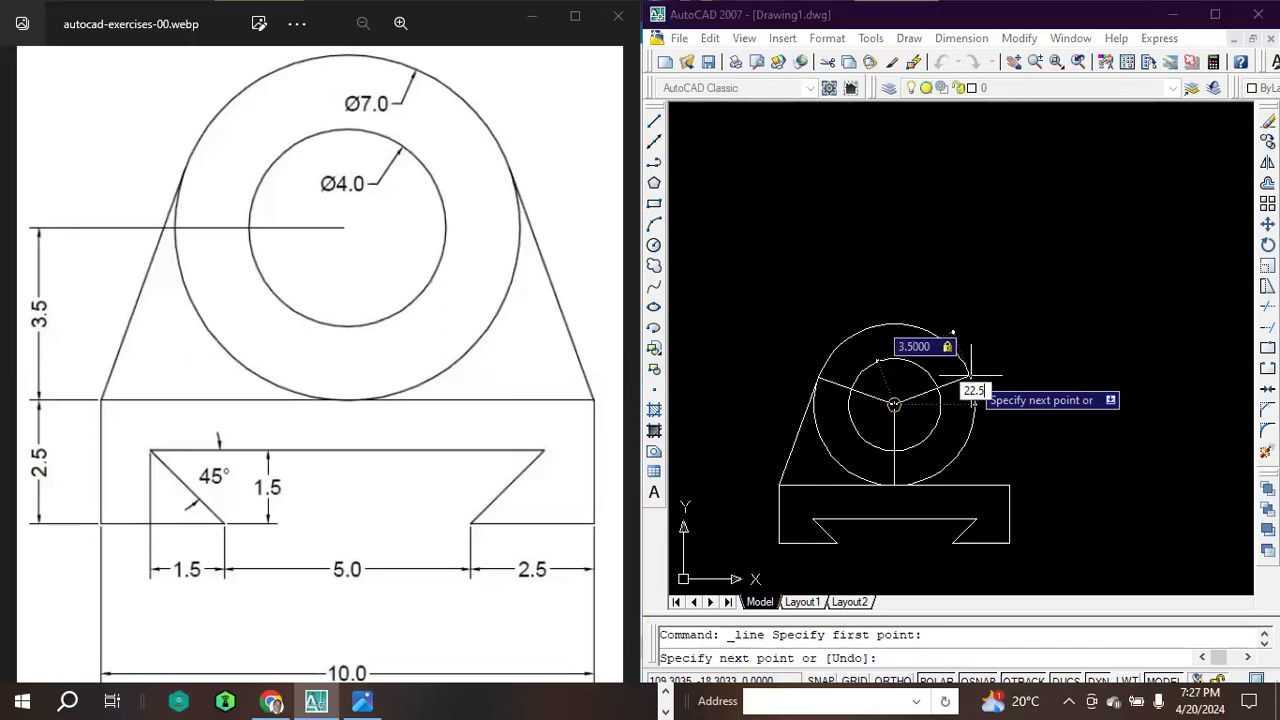
pyautogui.press('Return')
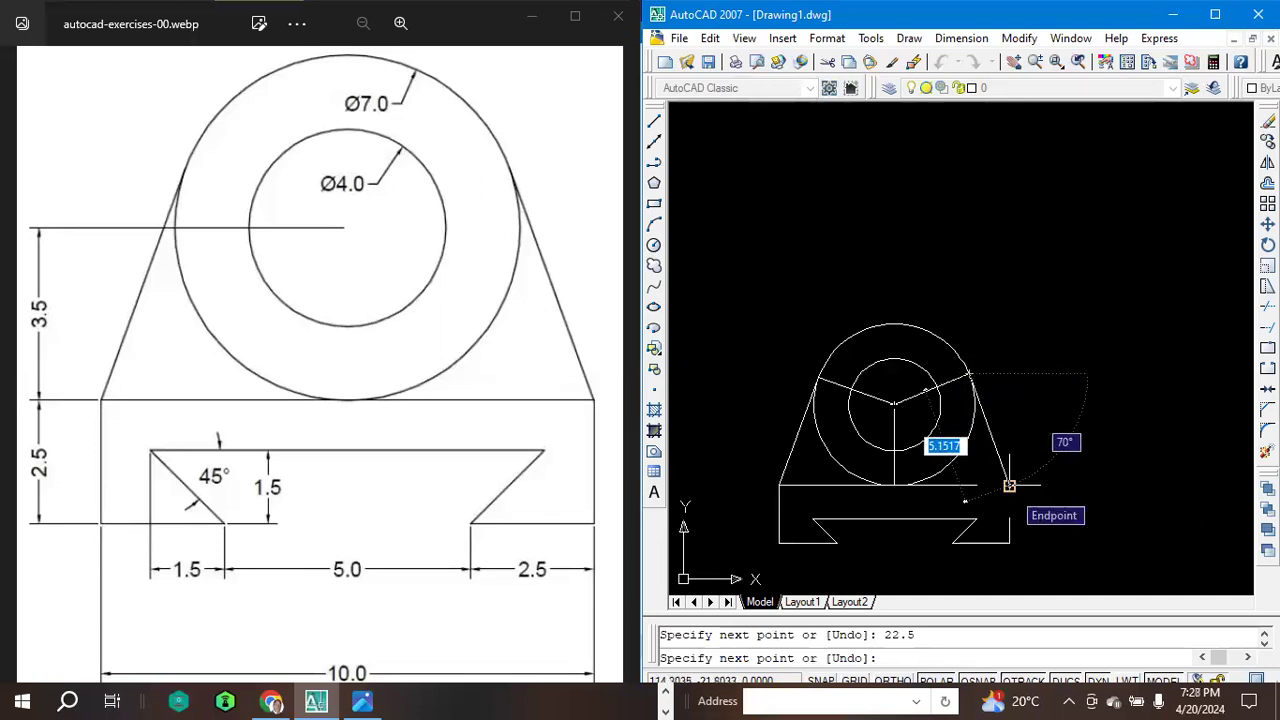
pyautogui.click(1010, 506)
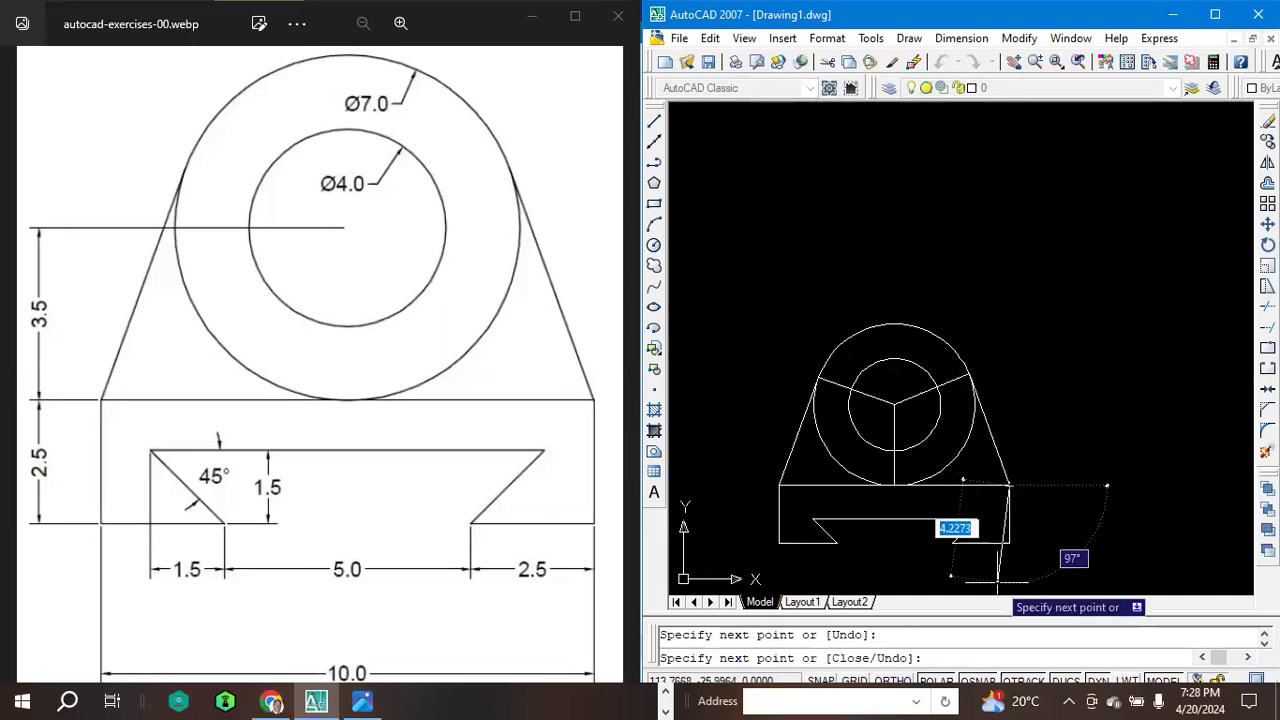
pyautogui.press('Escape')
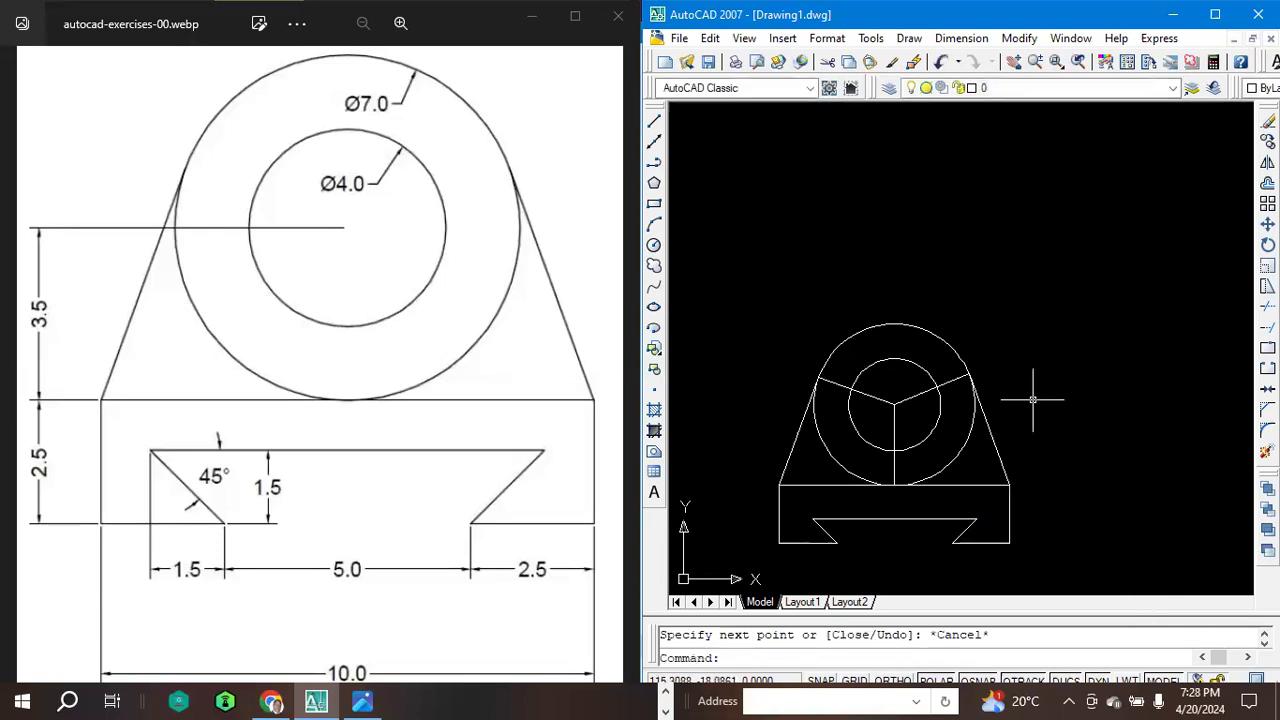
pyautogui.scroll(3, 1030, 393)
pyautogui.scroll(-4, 1020, 440)
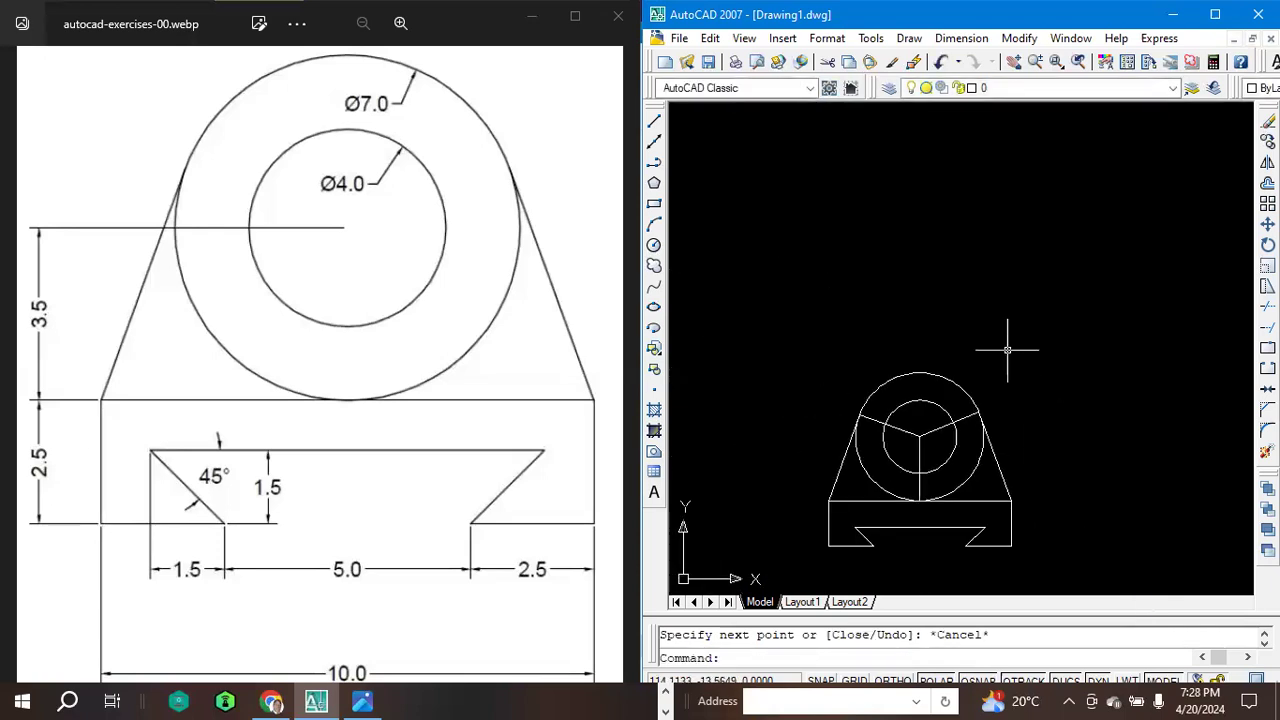
# Maximize the AutoCAD window and undo an accidental enlargement of the circle.
pyautogui.click(1215, 14)
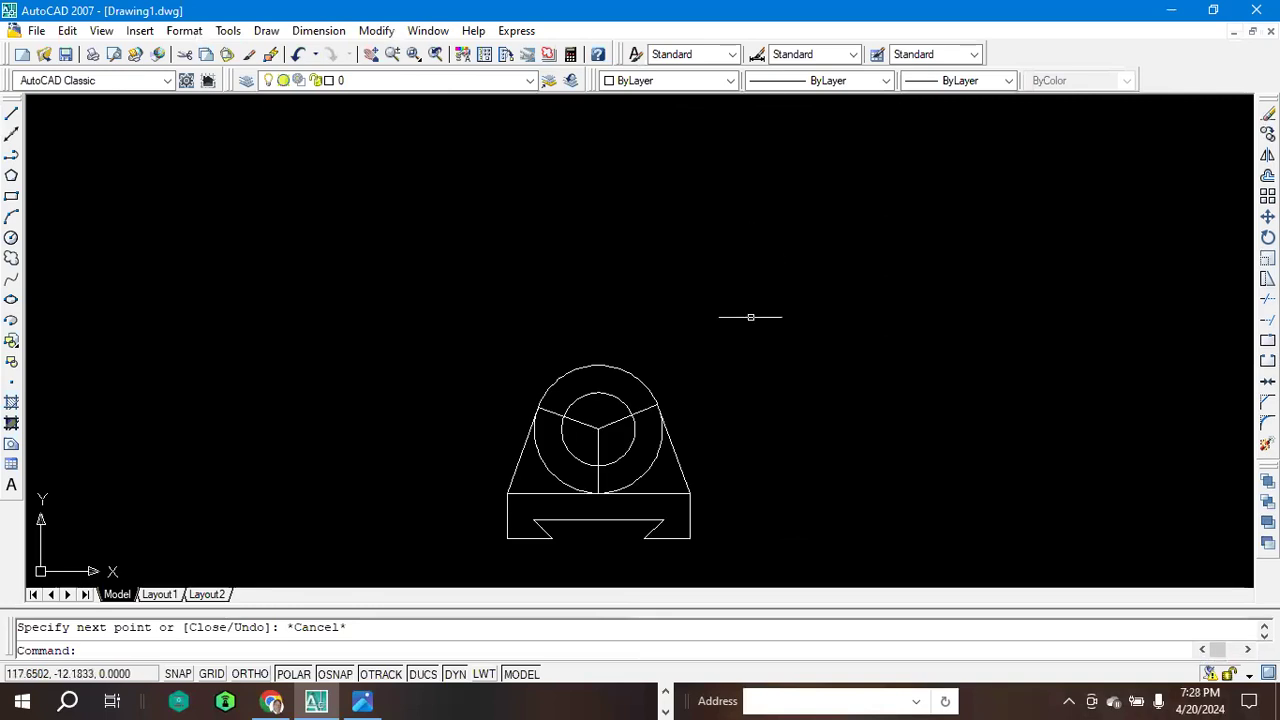
pyautogui.hotkey('ctrl', 'a')
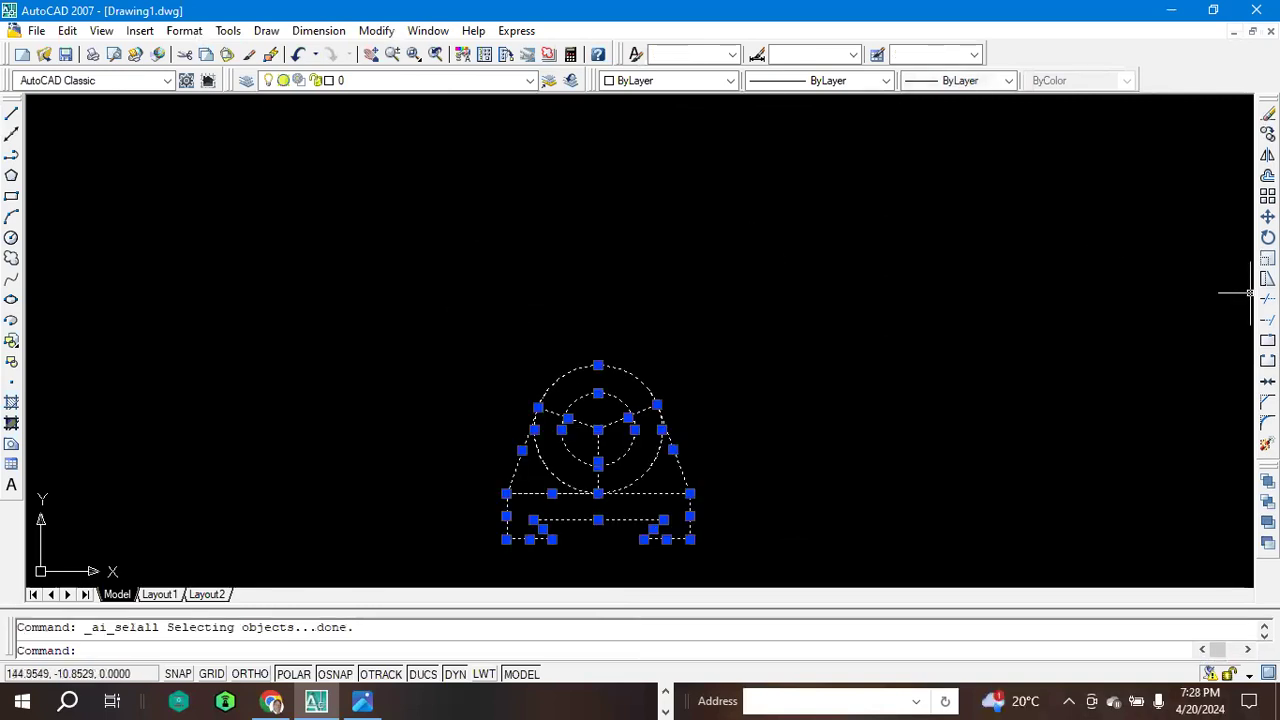
pyautogui.click(598, 366)
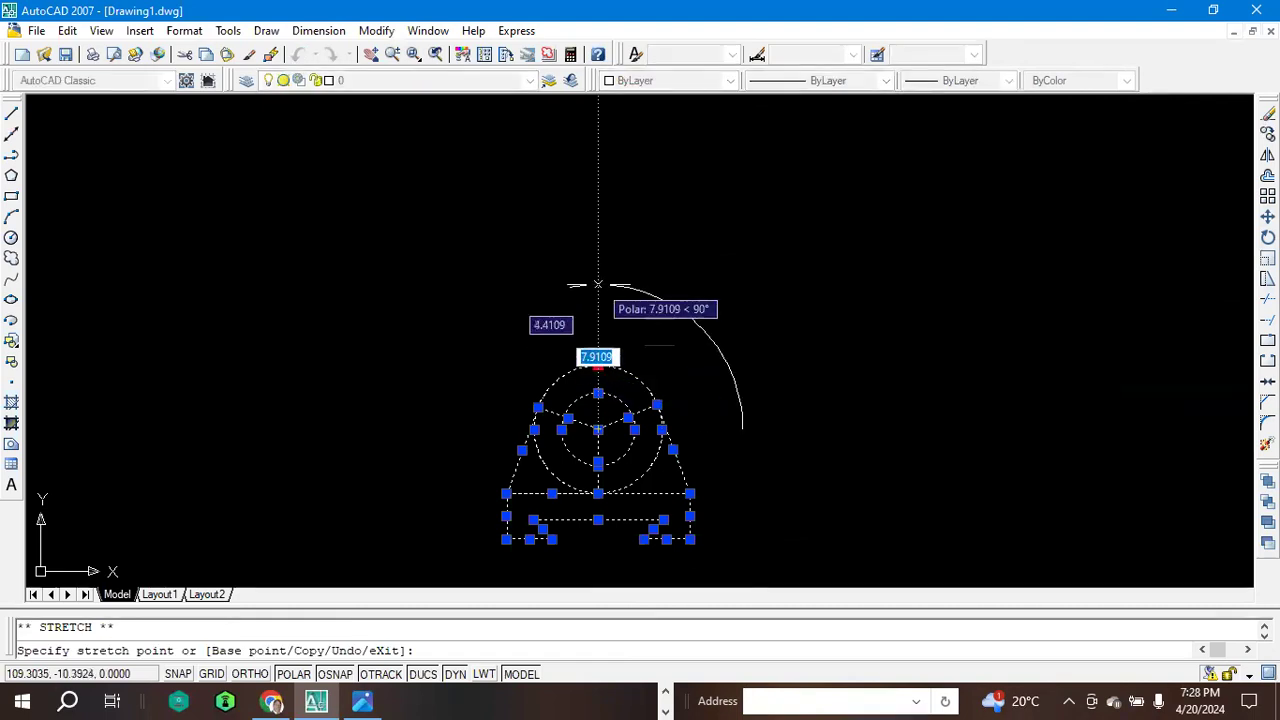
pyautogui.click(609, 215)
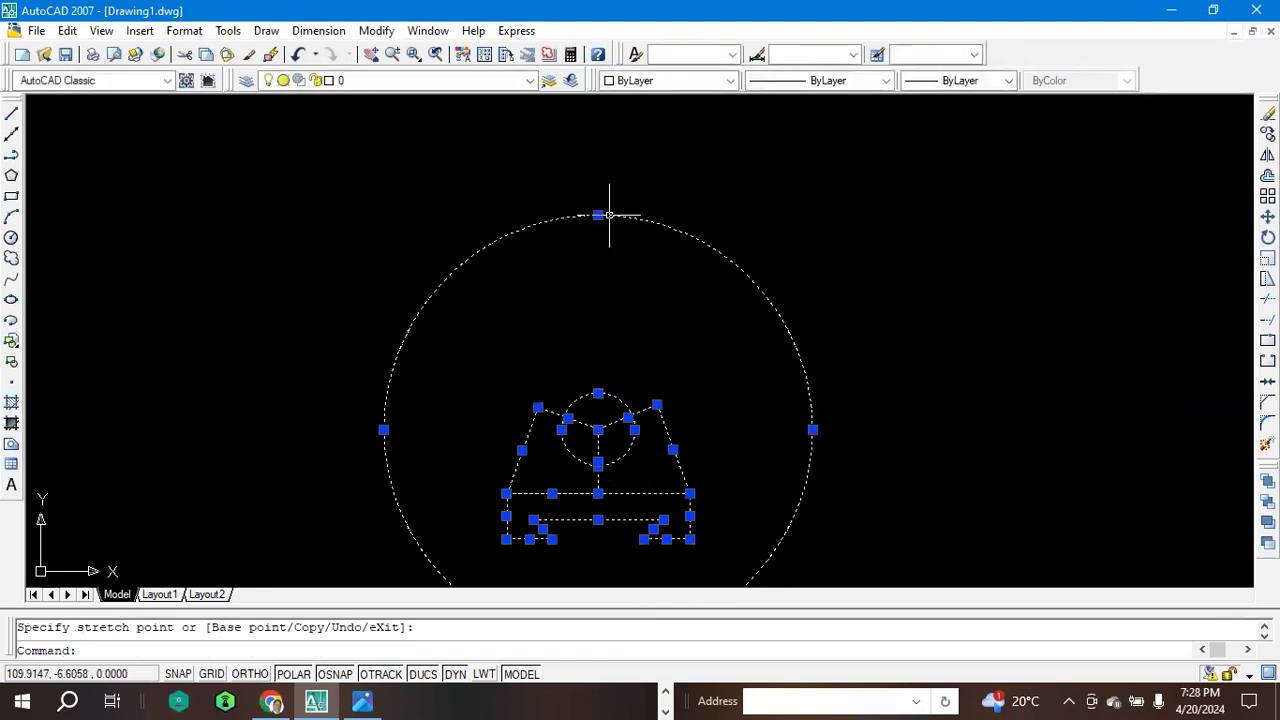
pyautogui.hotkey('ctrl', 'z')
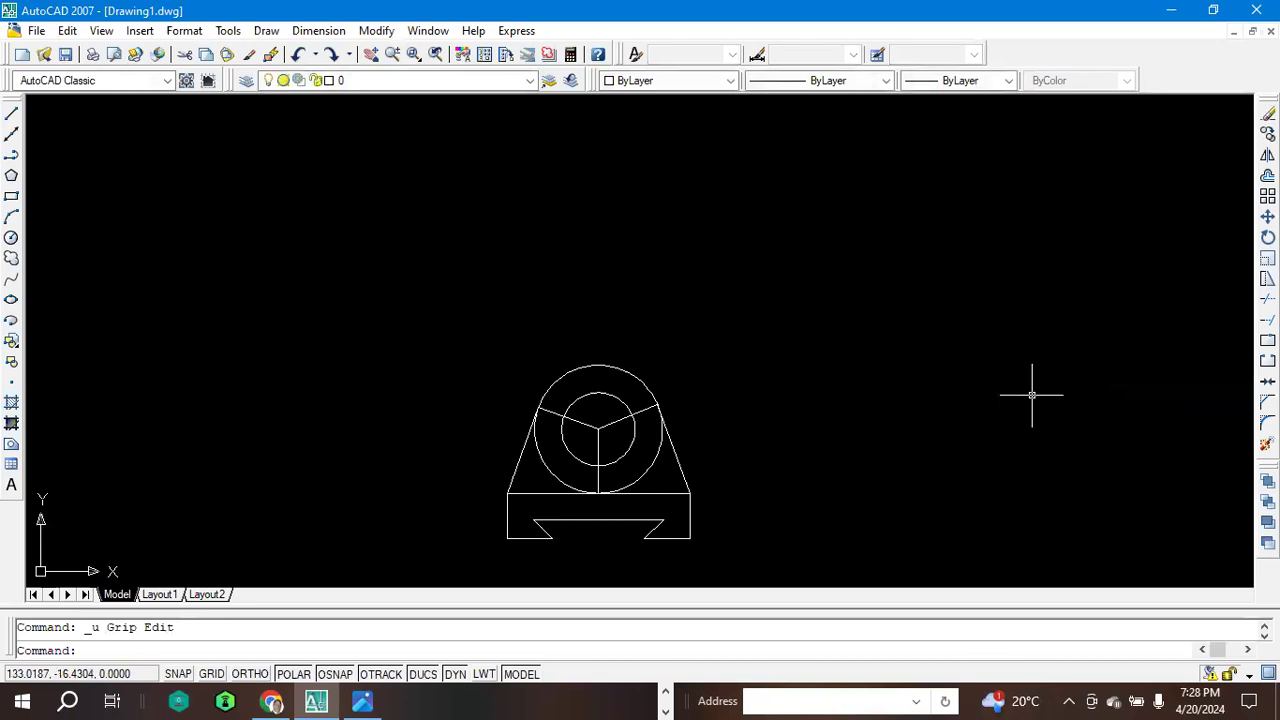
# Move all objects upward, using the circle centre as the base point.
pyautogui.hotkey('ctrl', 'a')
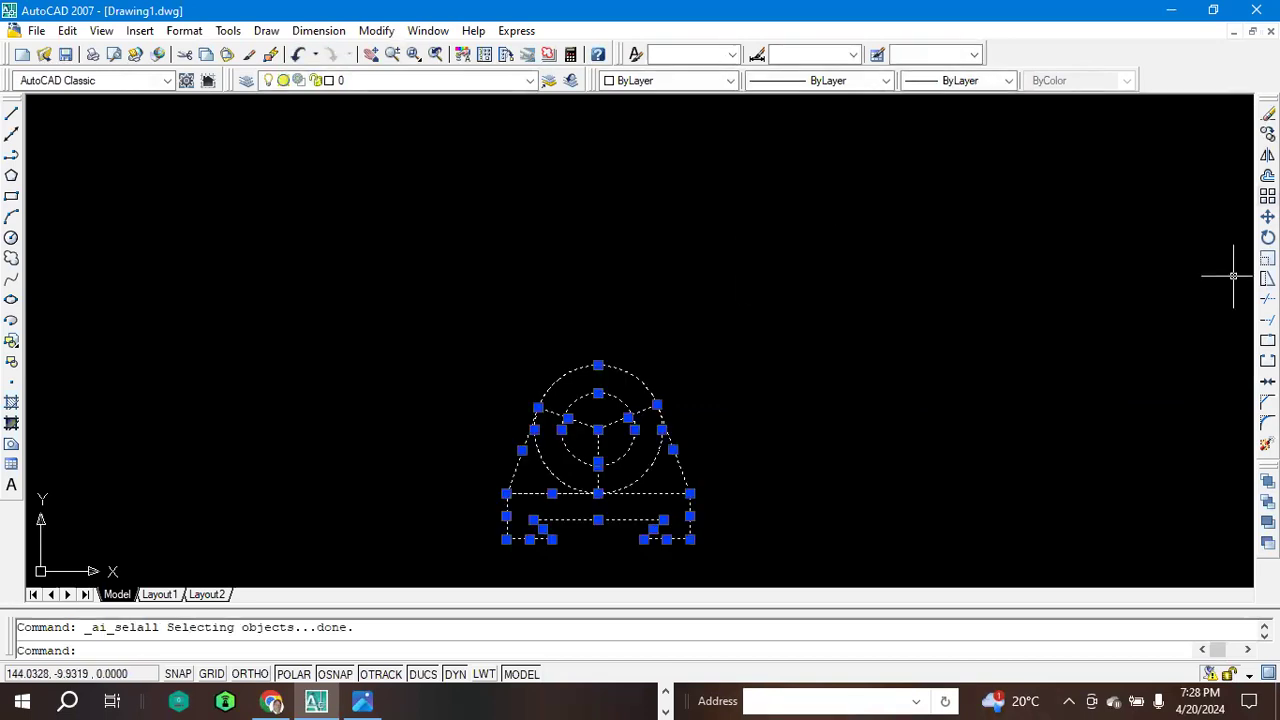
pyautogui.click(1267, 216)
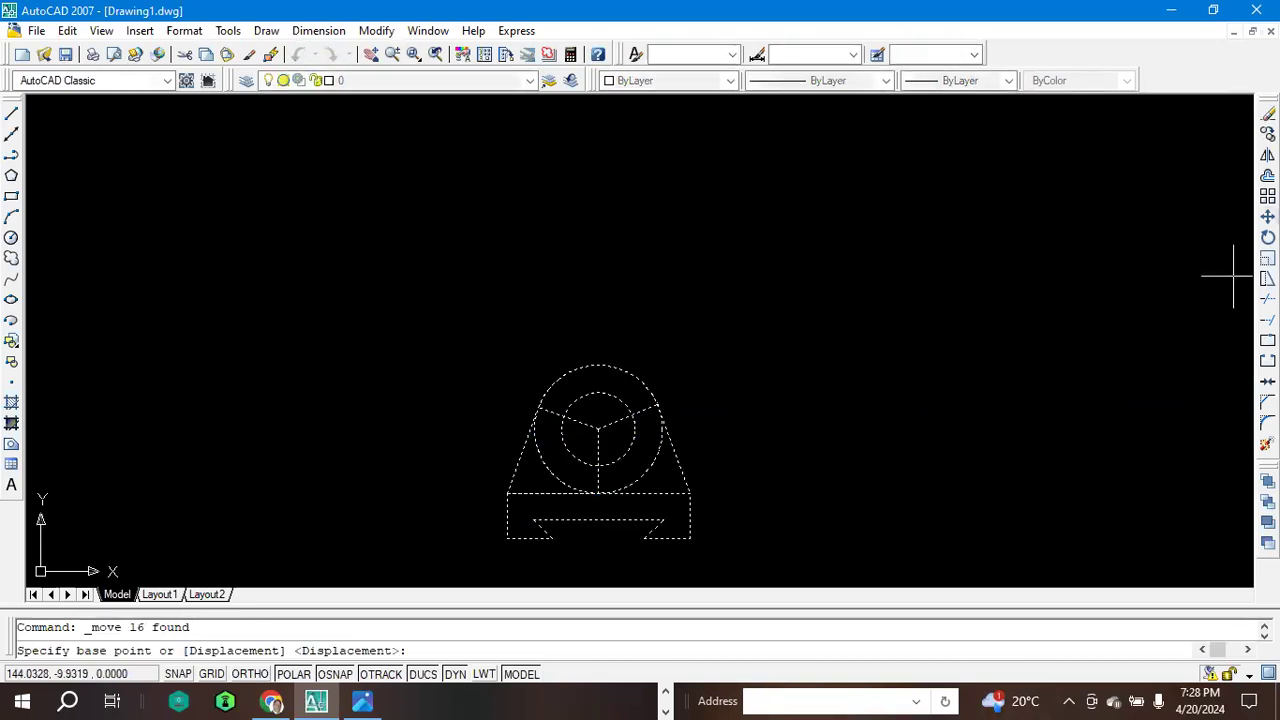
pyautogui.click(597, 427)
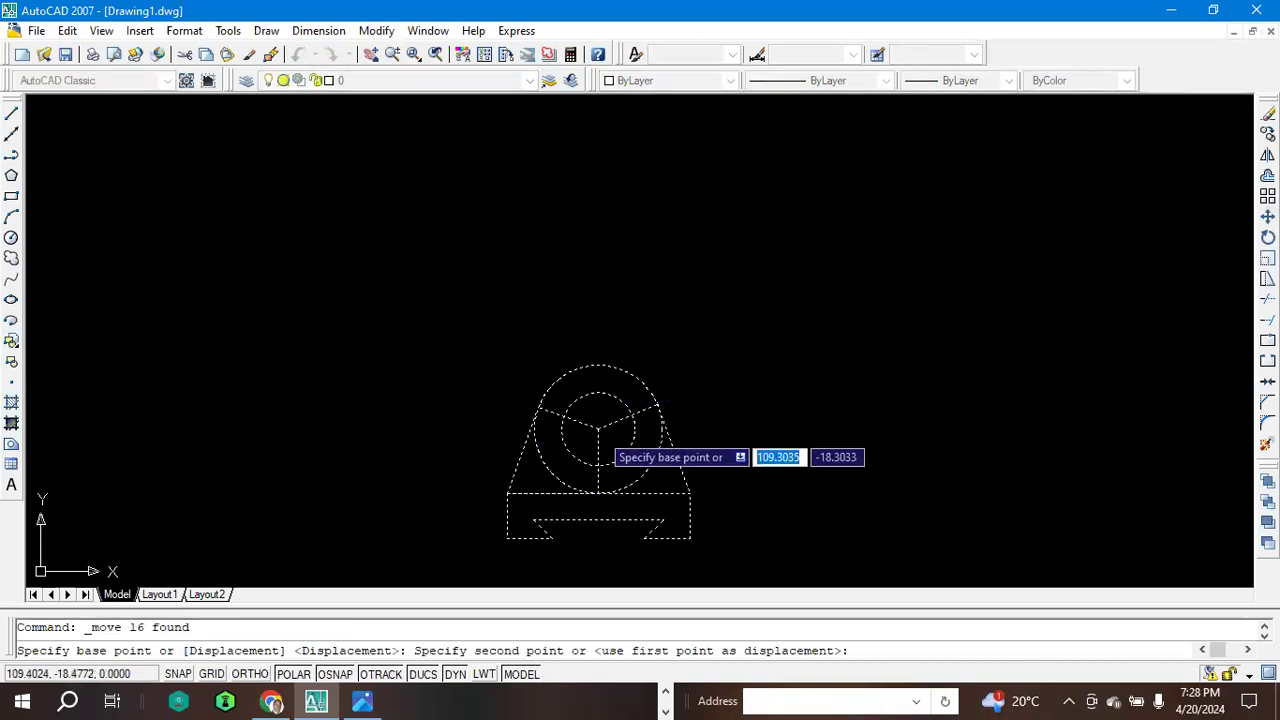
pyautogui.click(618, 309)
pyautogui.scroll(2, 873, 353)
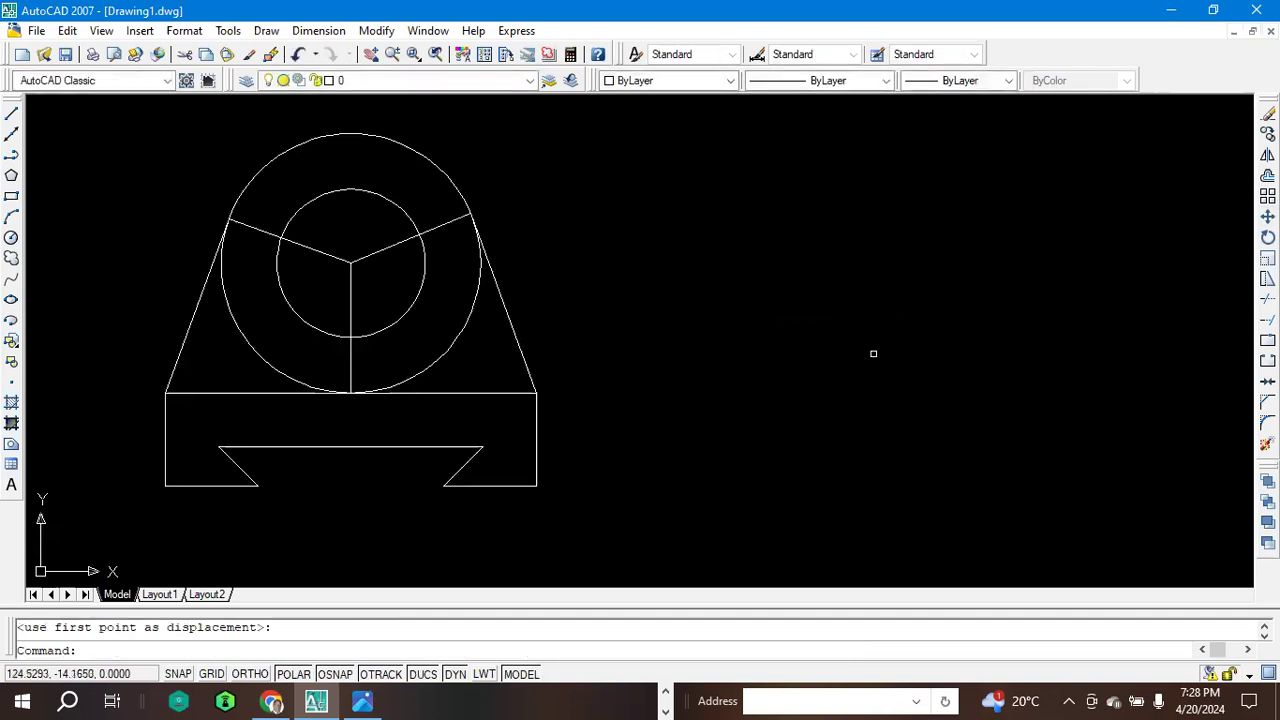
pyautogui.scroll(1, 603, 320)
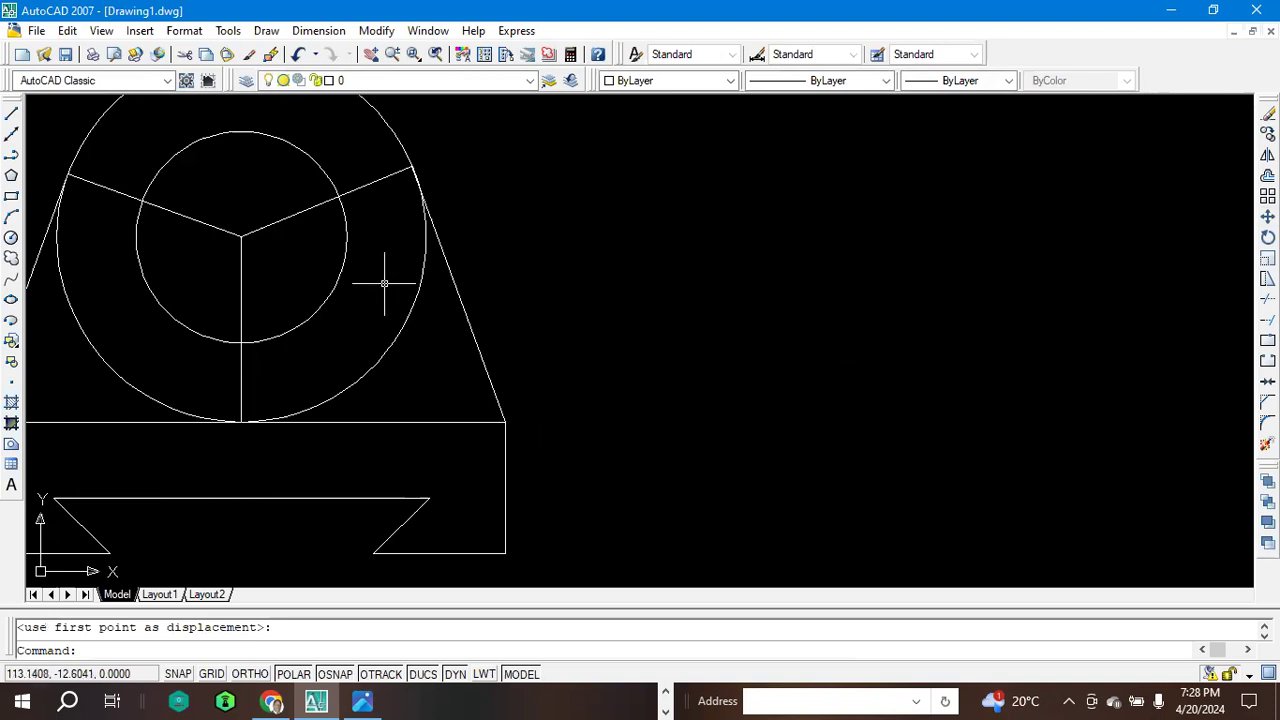
pyautogui.scroll(-3, 495, 319)
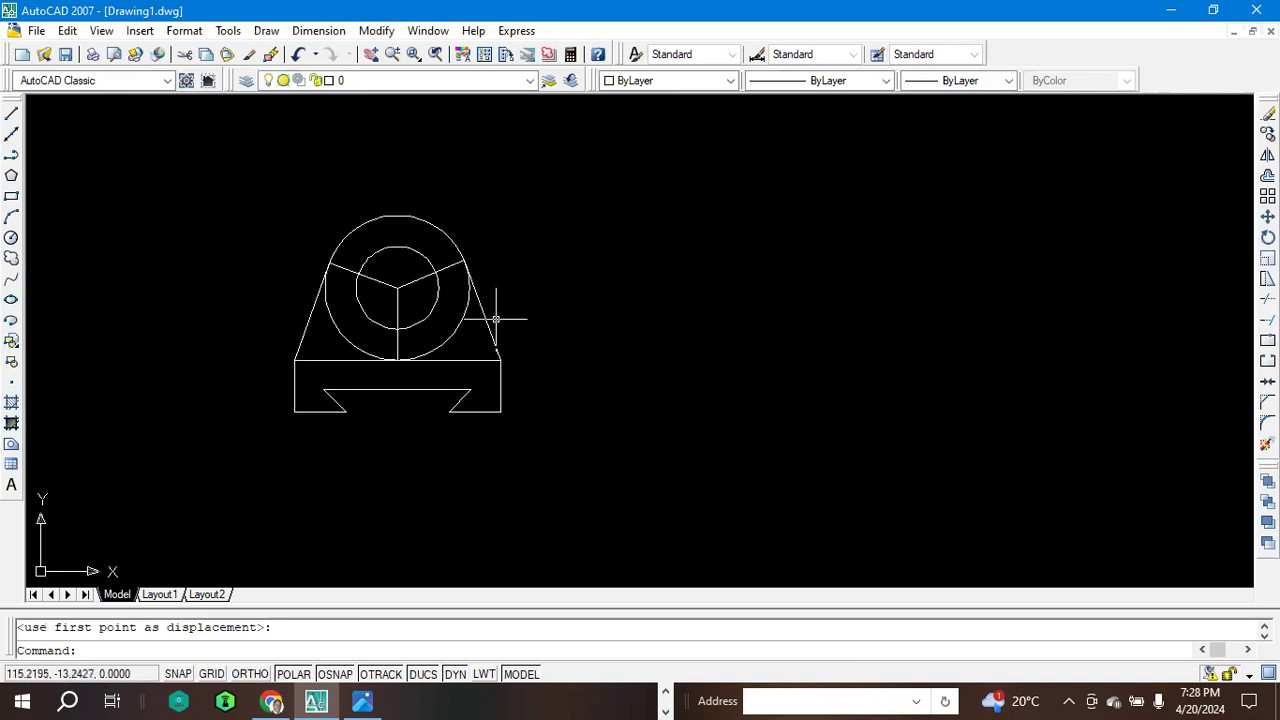
pyautogui.scroll(1, 577, 304)
# Erase the upper-right and left radial lines and the vertical centre line.
pyautogui.click(352, 262)
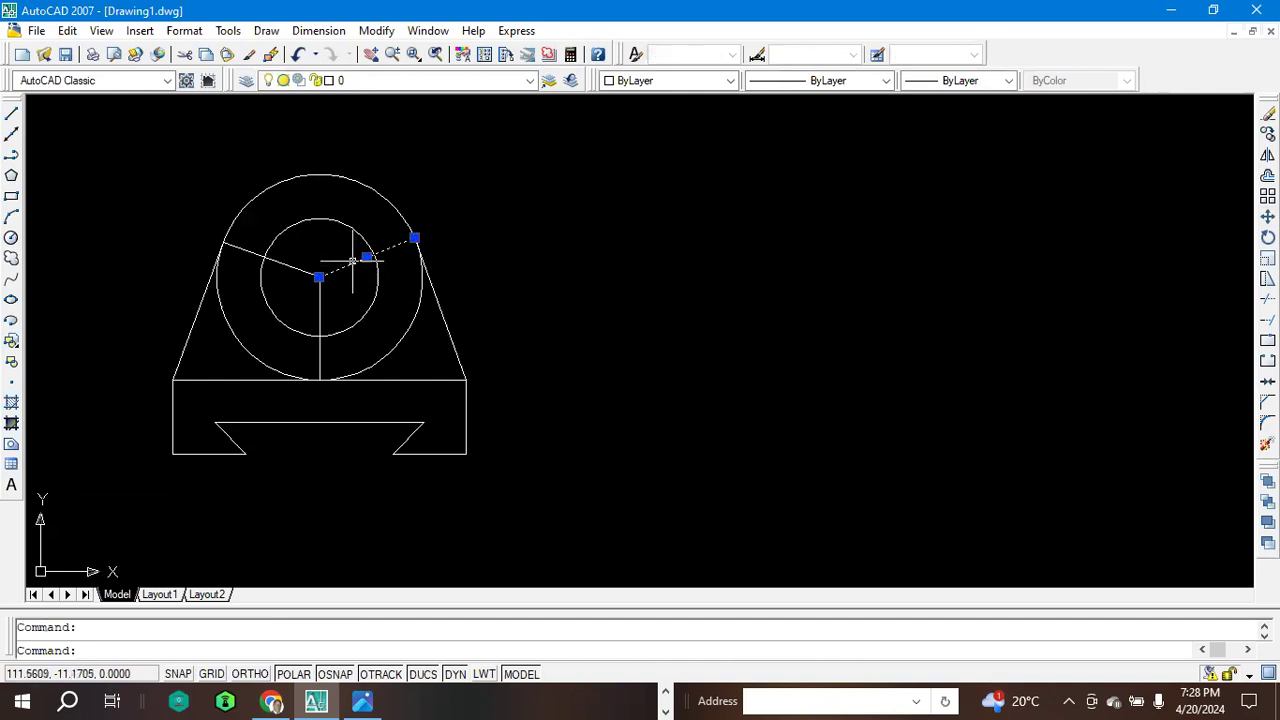
pyautogui.press('Delete')
pyautogui.click(296, 268)
pyautogui.press('Delete')
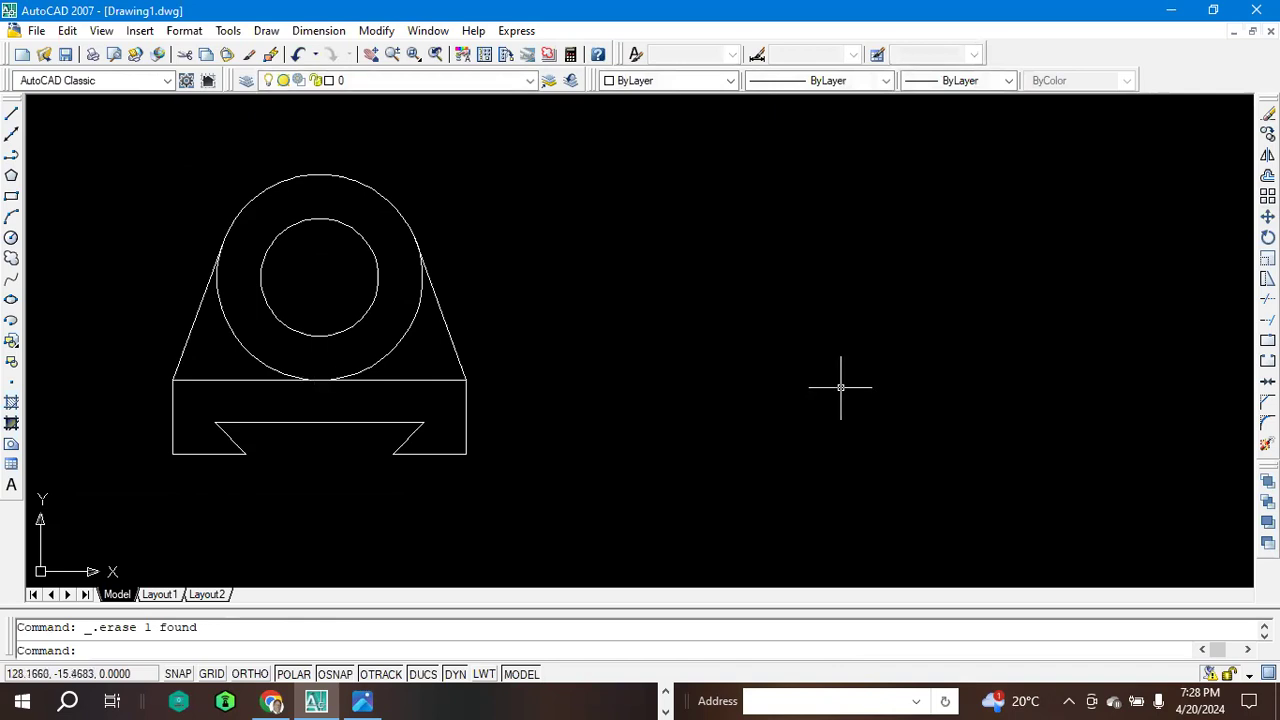
# Move the whole drawing to the right from the base's top-right corner.
pyautogui.hotkey('ctrl', 'a')
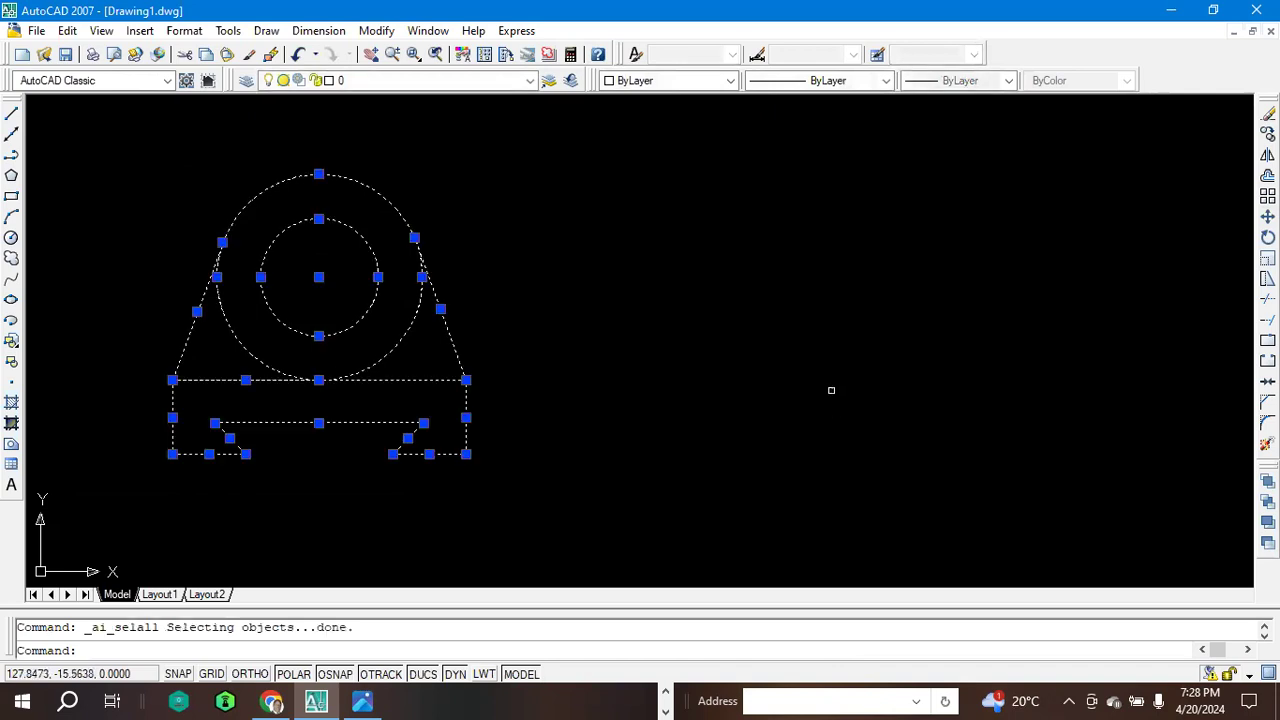
pyautogui.click(1267, 216)
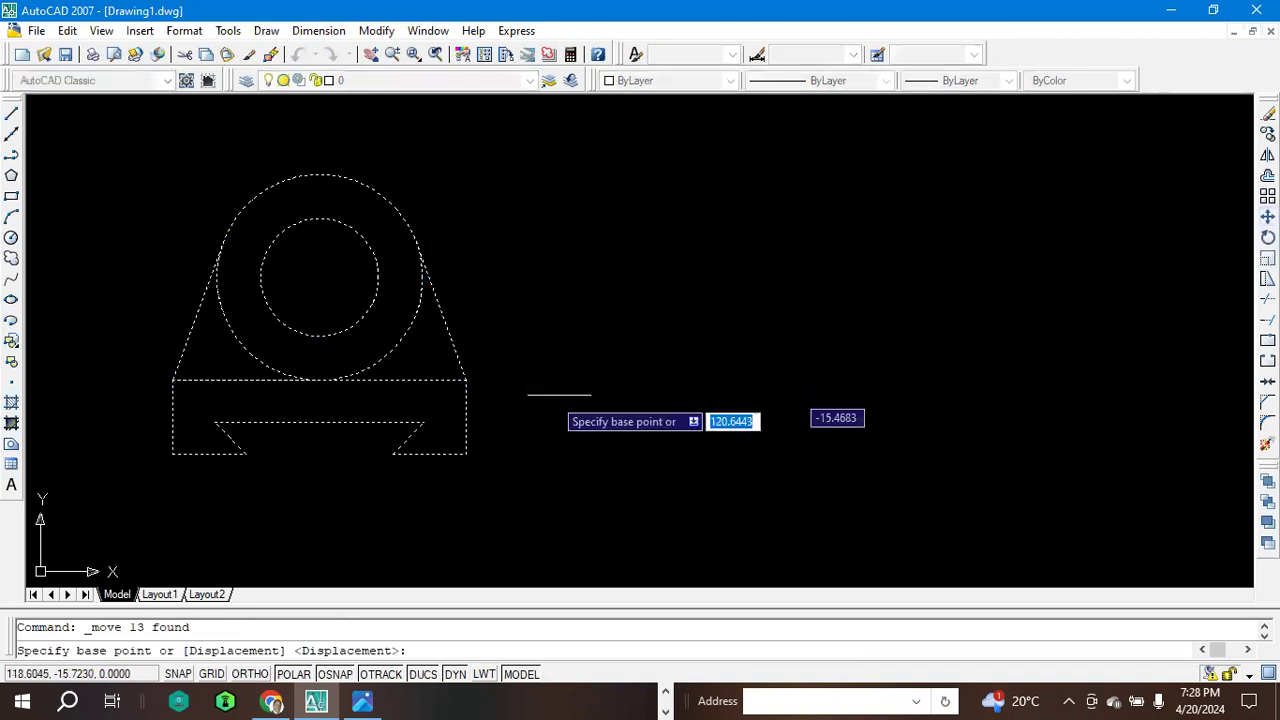
pyautogui.click(466, 380)
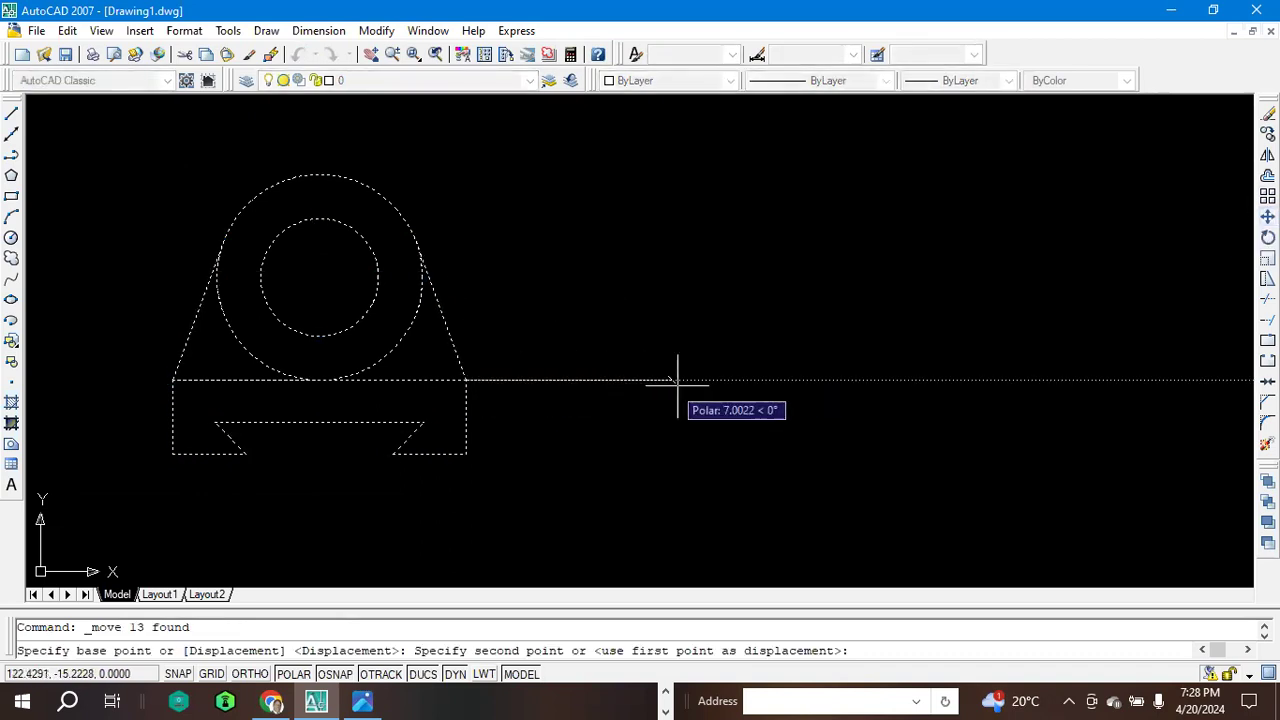
pyautogui.click(732, 380)
pyautogui.click(877, 258)
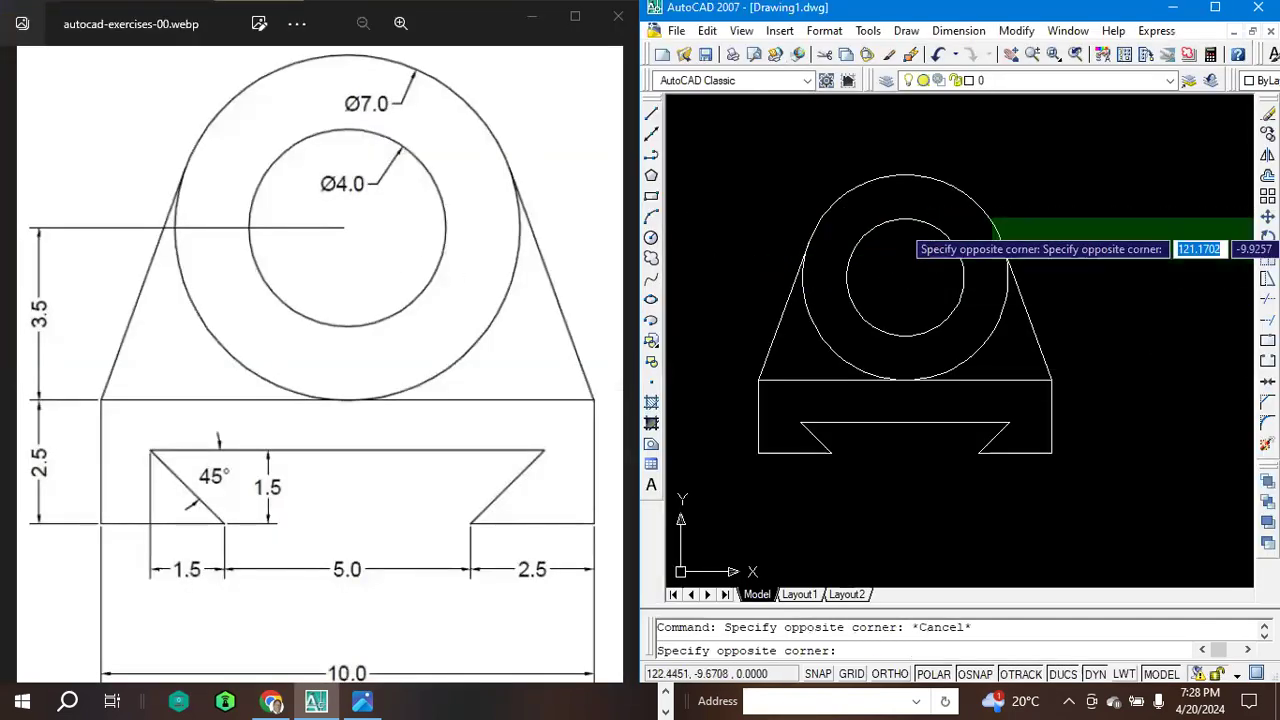
# Add a Ø4.0000 diameter dimension to the inner circle.
pyautogui.click(1086, 194)
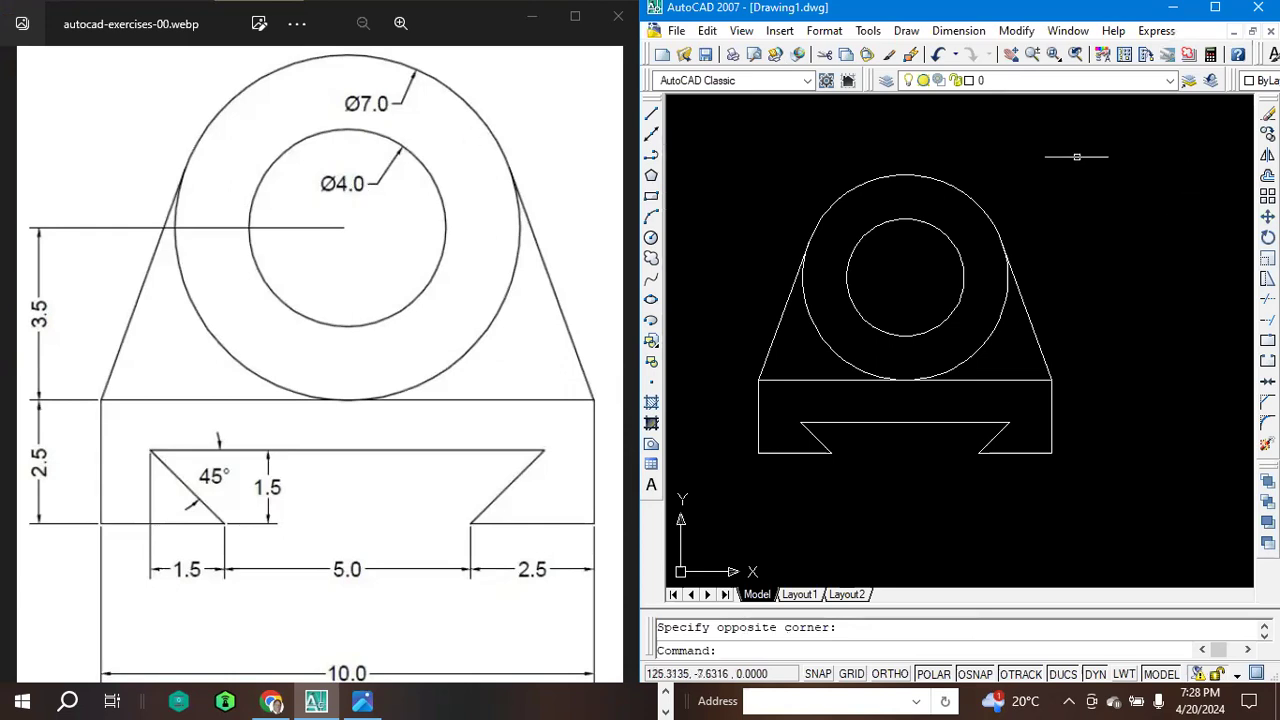
pyautogui.hotkey('alt', 'v')
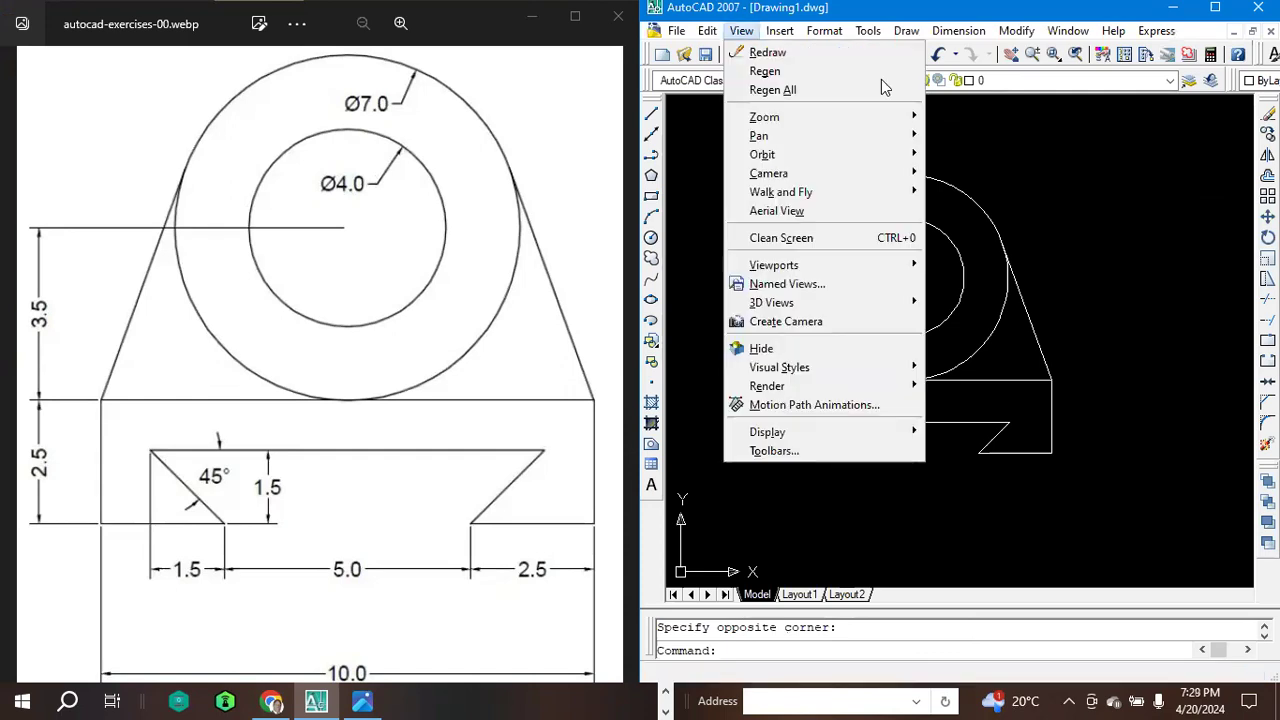
pyautogui.press('Right')
pyautogui.press('Right')
pyautogui.press('Right')
pyautogui.press('Right')
pyautogui.press('Right')
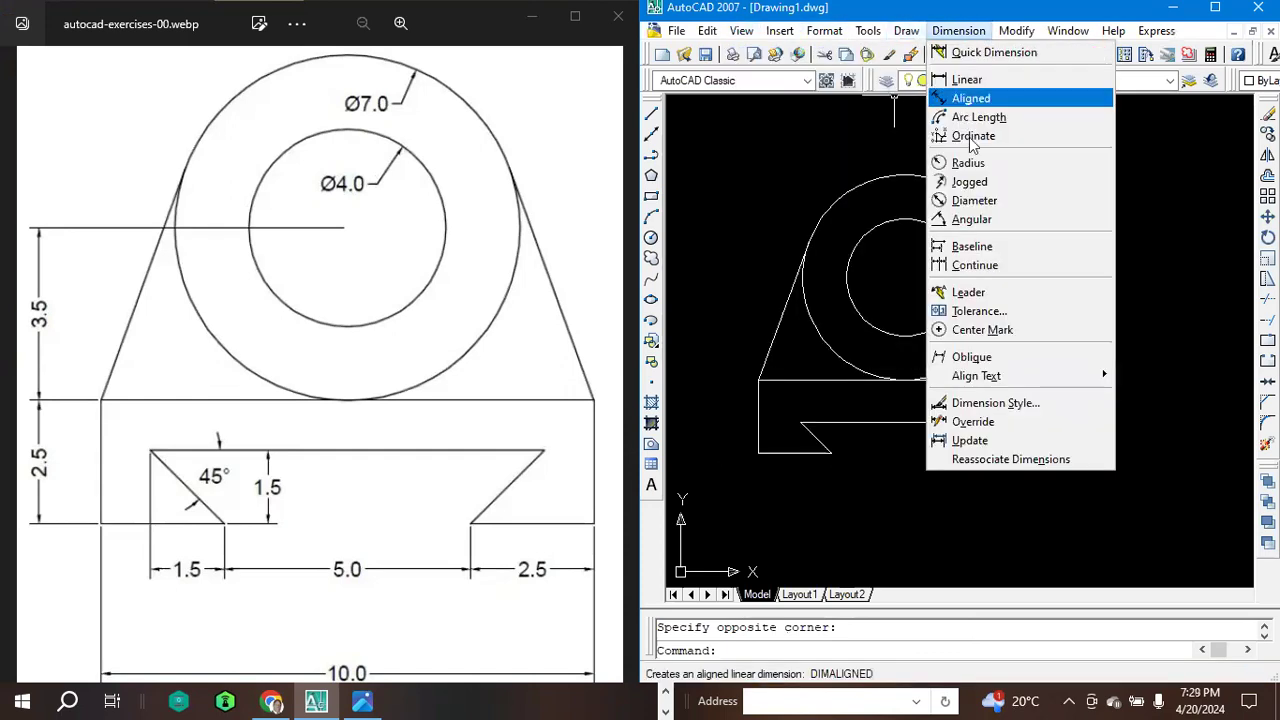
pyautogui.click(975, 201)
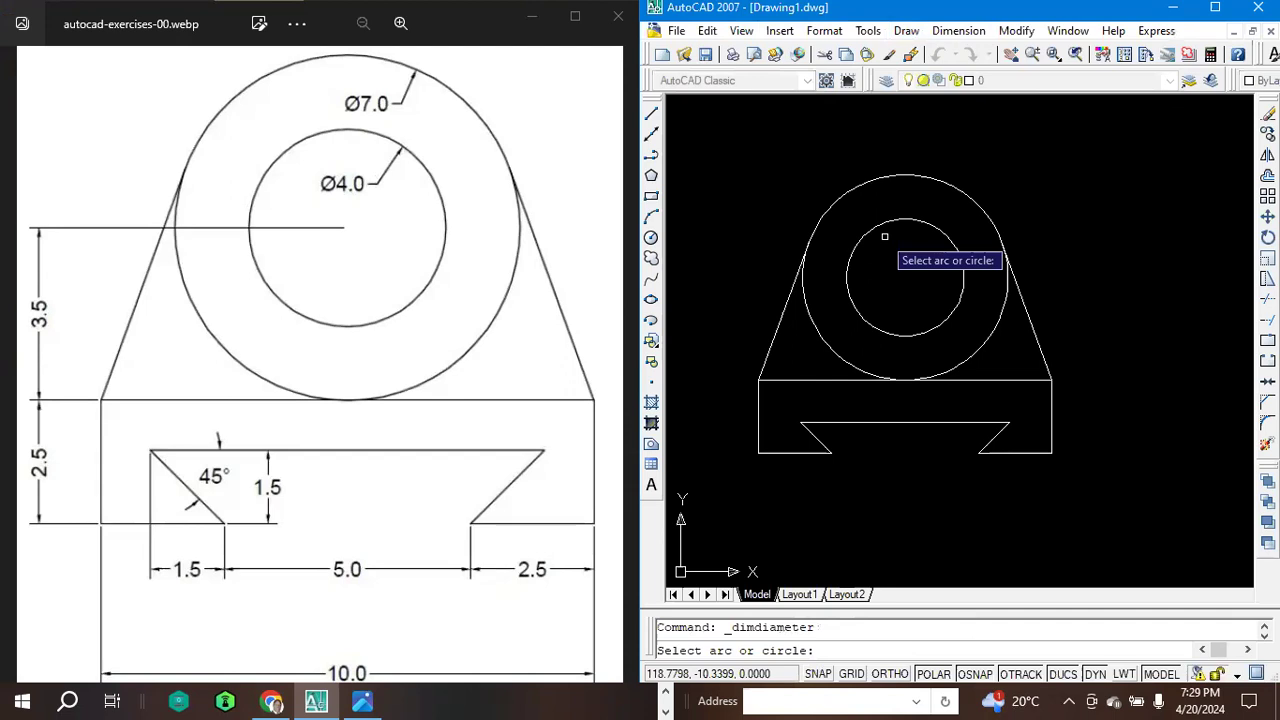
pyautogui.click(904, 221)
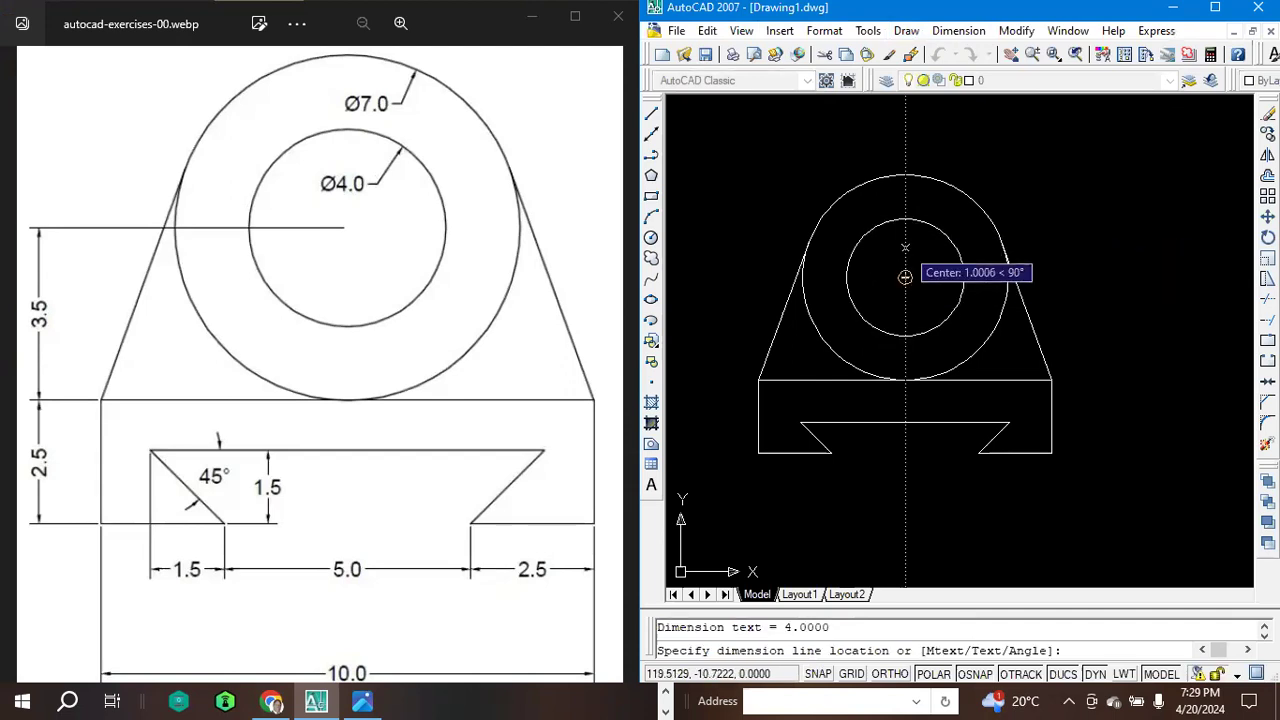
pyautogui.click(904, 276)
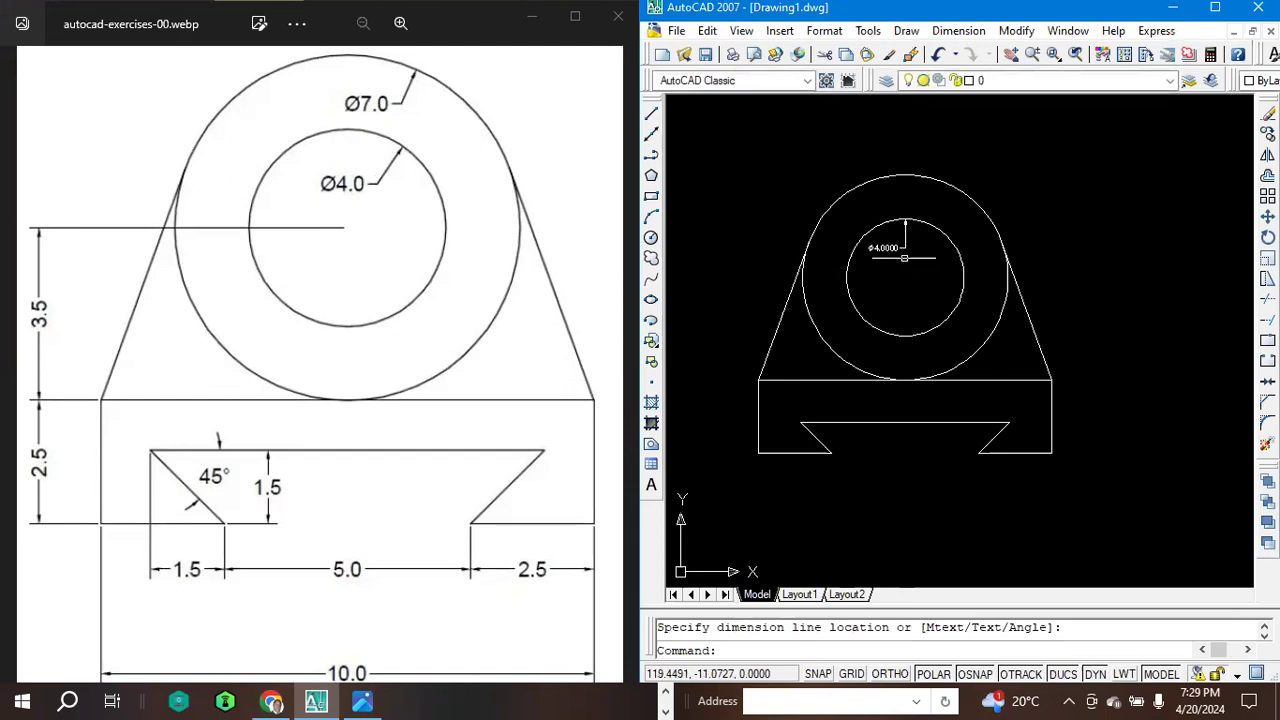
pyautogui.scroll(1, 967, 266)
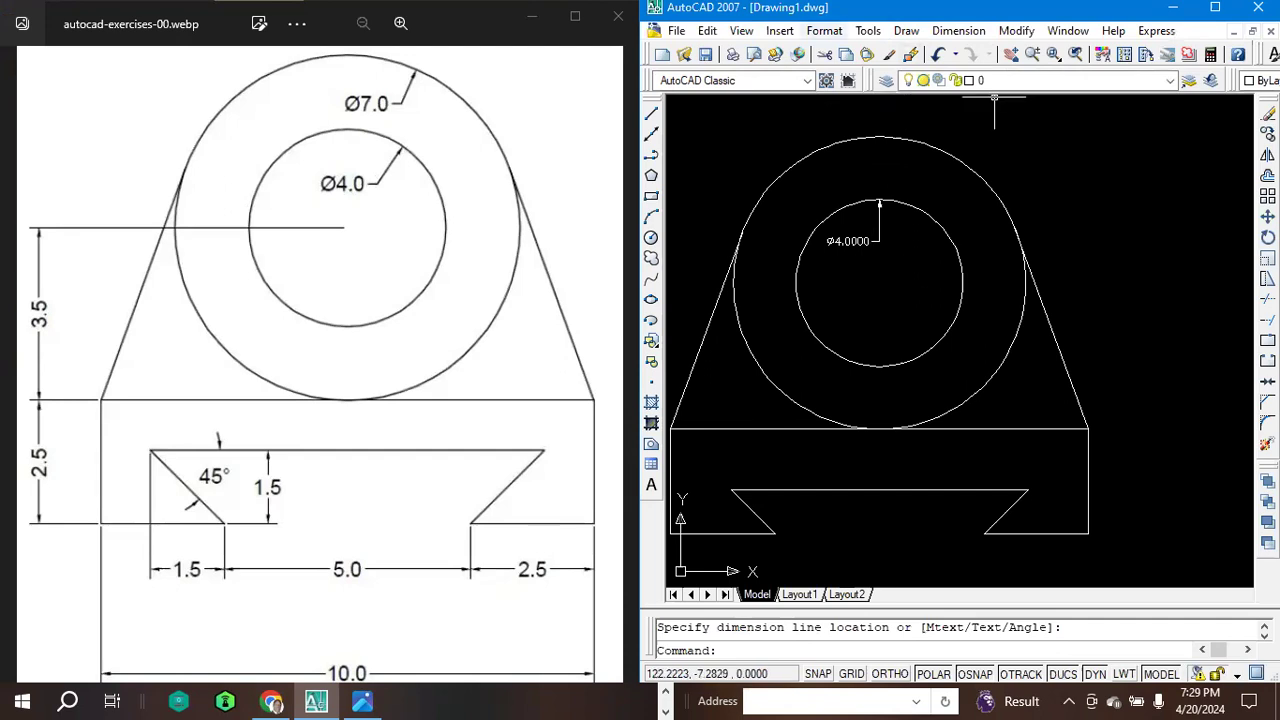
pyautogui.click(824, 30)
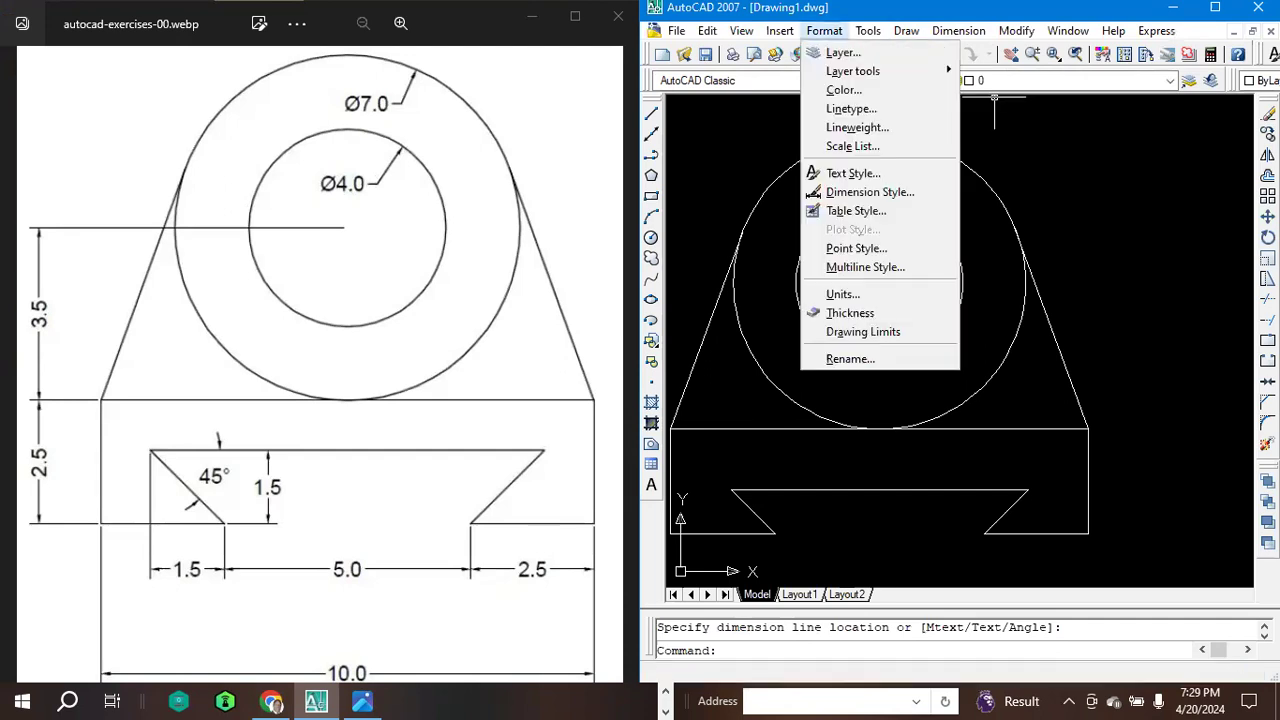
# Change the Standard dimension style to 0.0 precision and arrow size 3.
pyautogui.click(870, 192)
pyautogui.click(1160, 310)
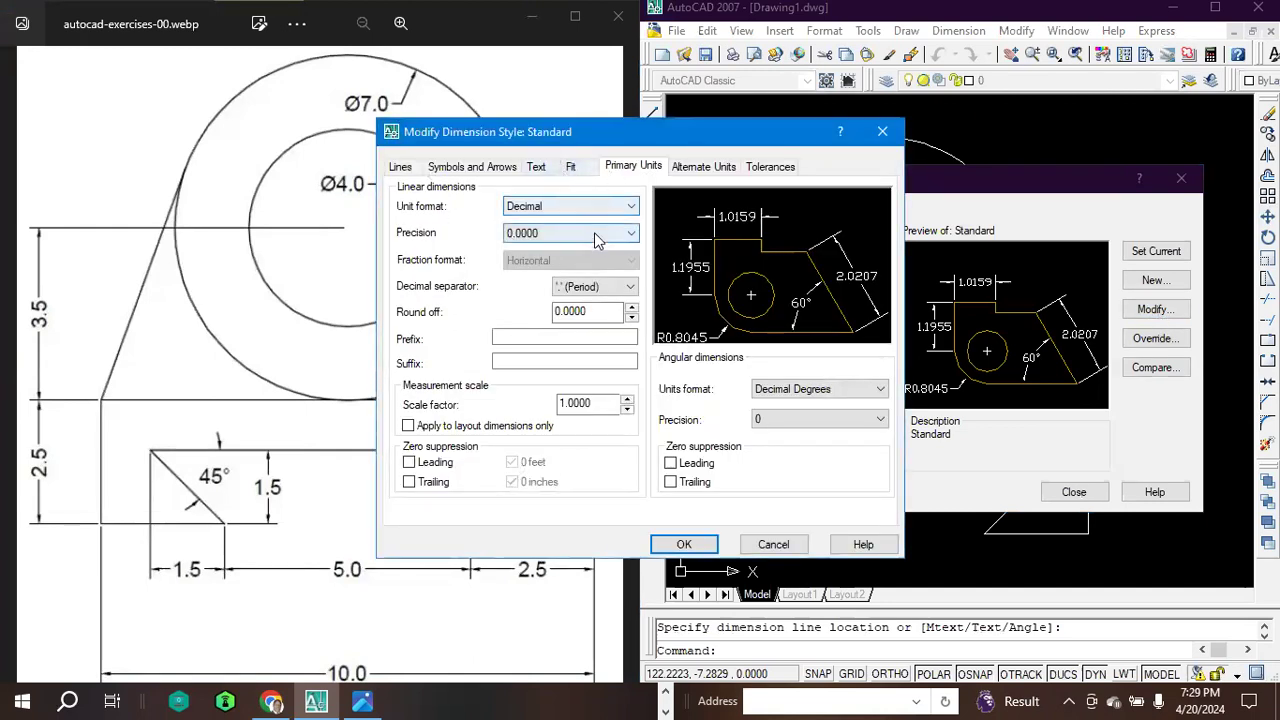
pyautogui.click(597, 236)
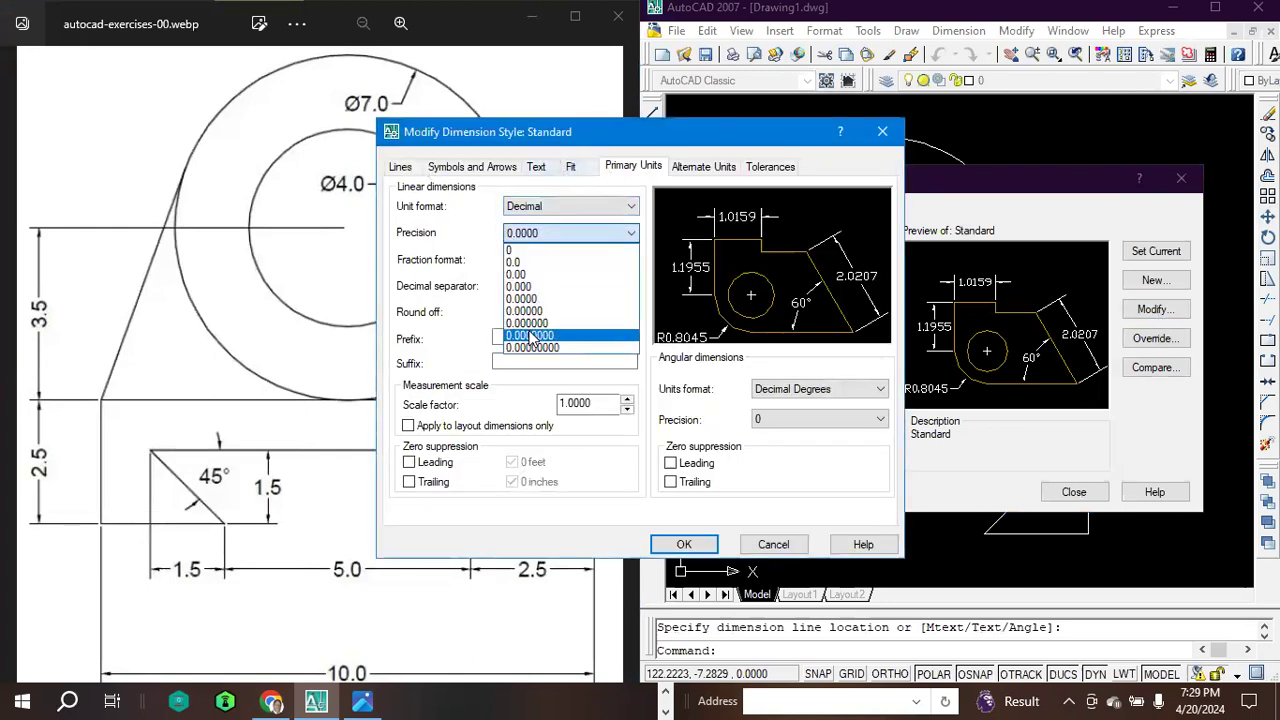
pyautogui.click(515, 265)
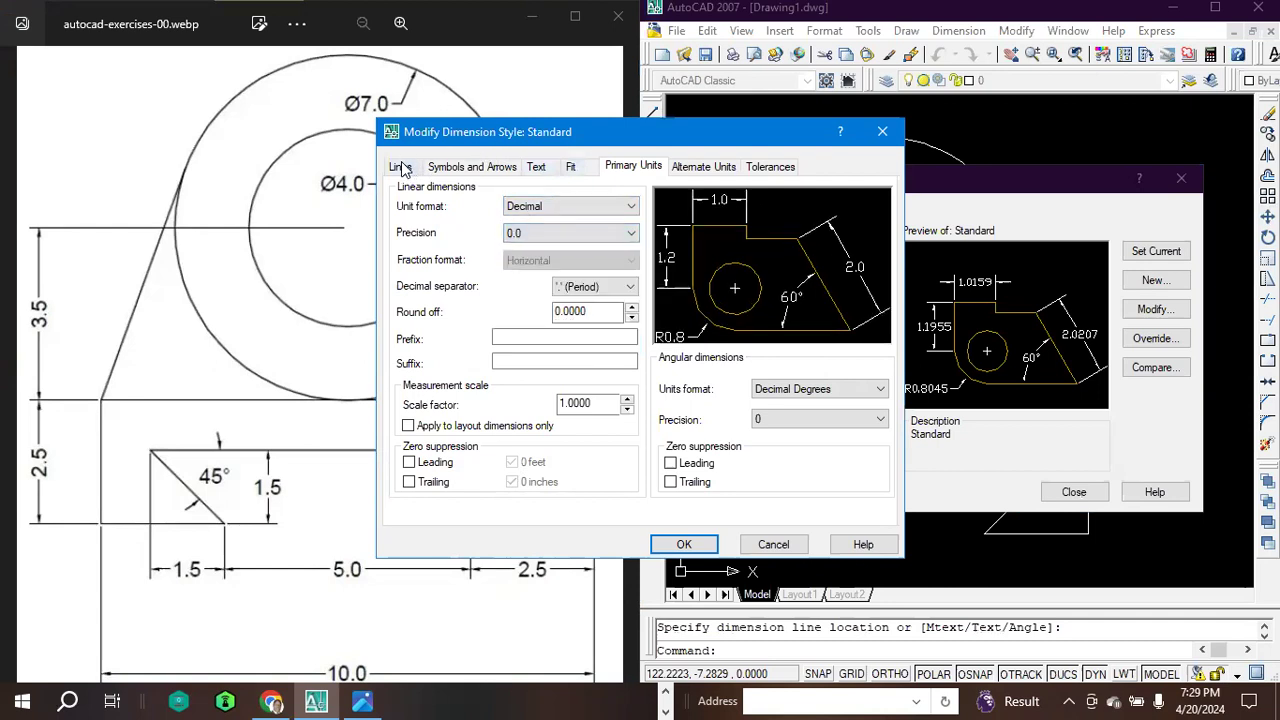
pyautogui.click(455, 168)
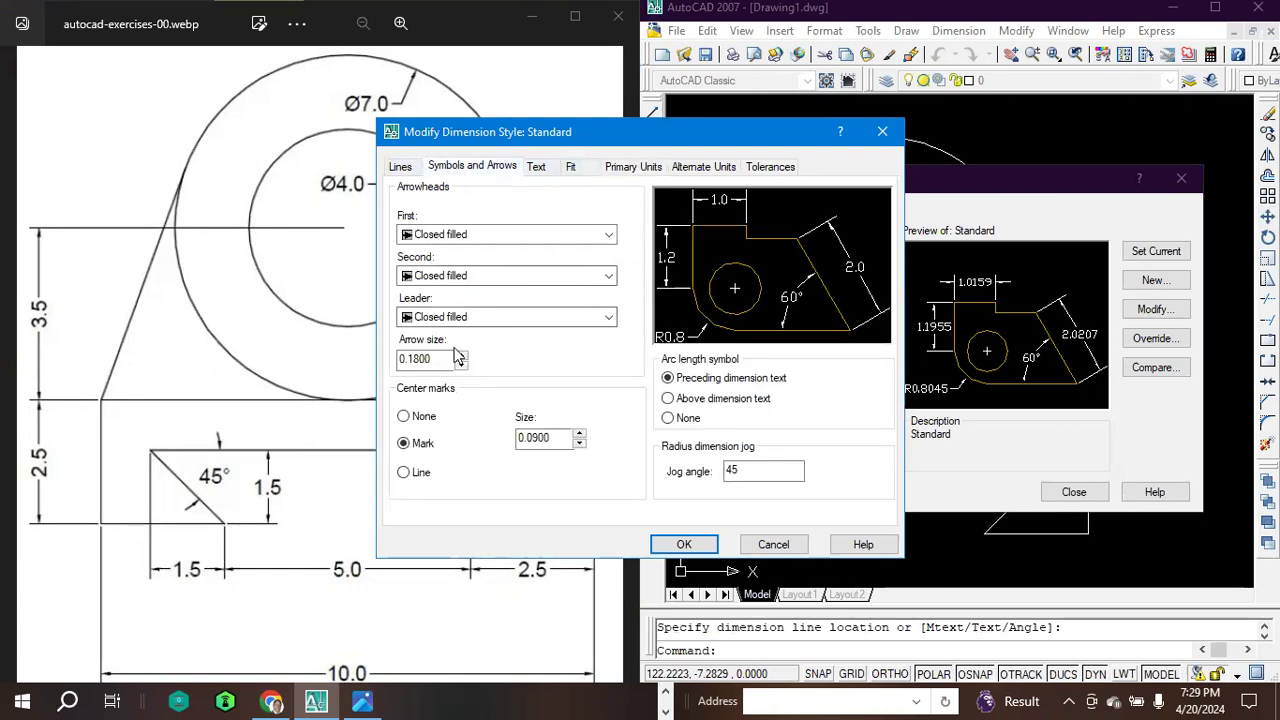
pyautogui.moveTo(455, 359); pyautogui.dragTo(340, 360)
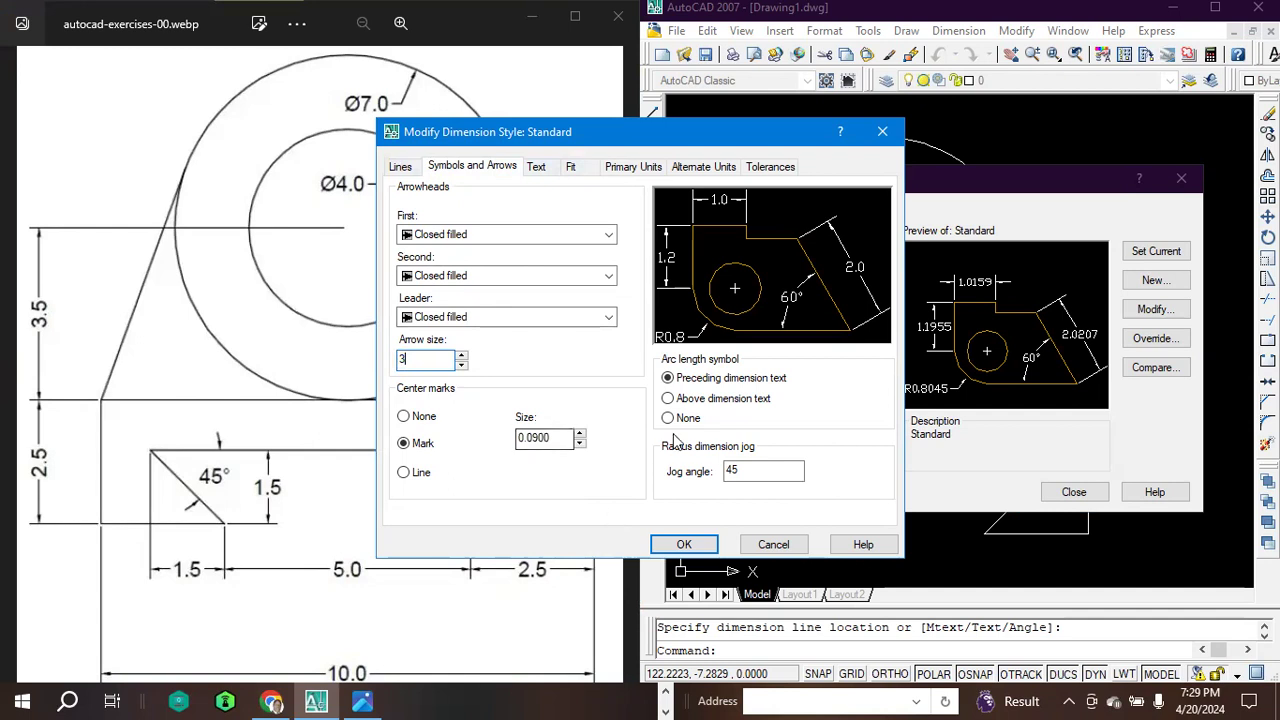
pyautogui.click(684, 544)
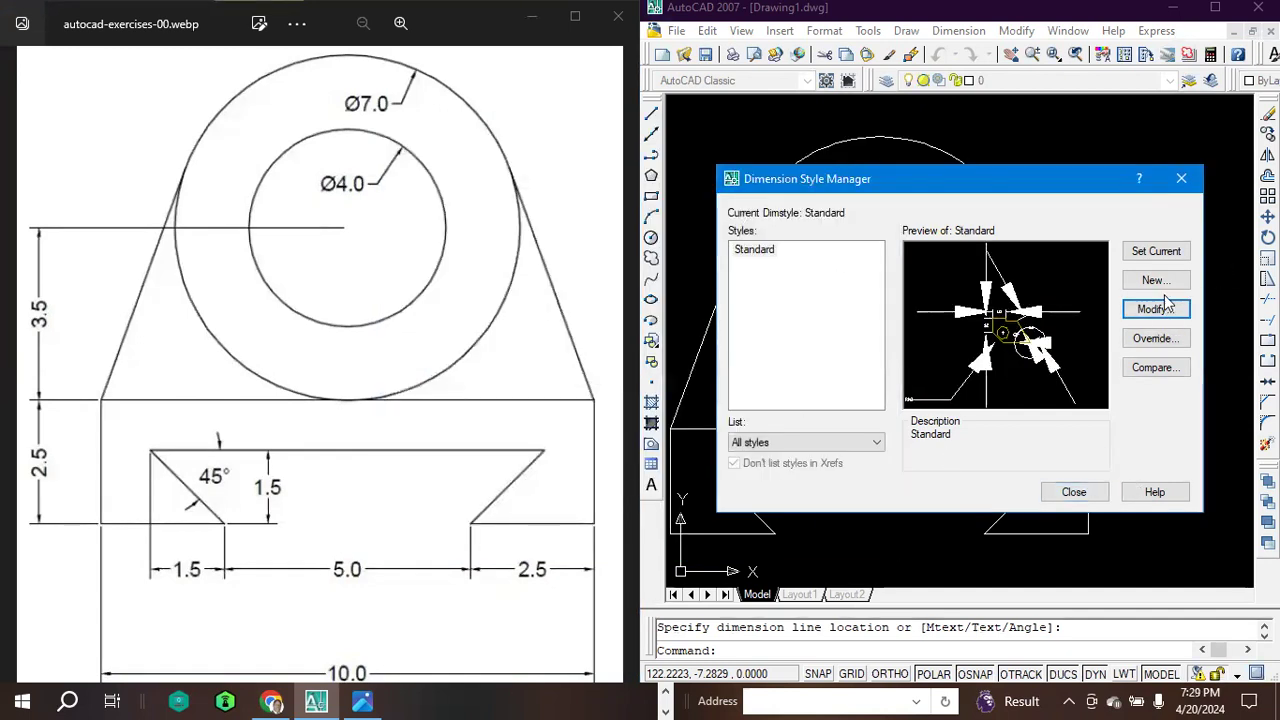
pyautogui.click(1070, 493)
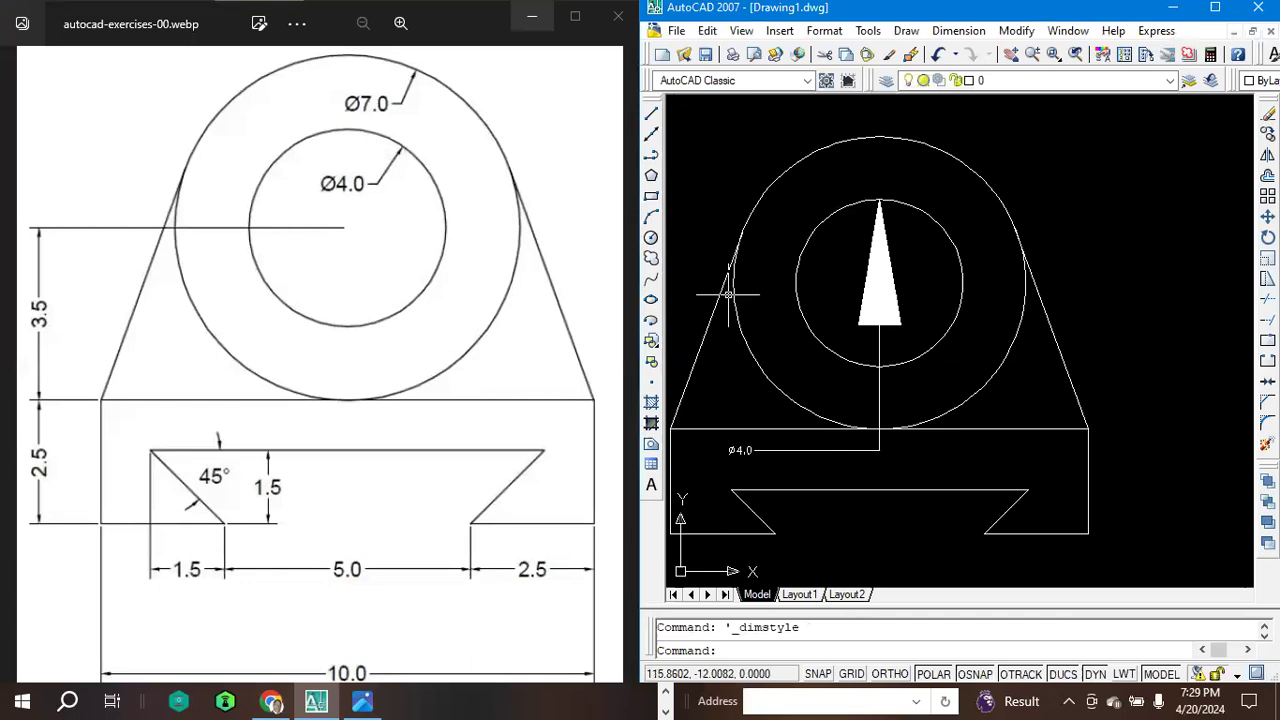
# Change the Standard dimension style's arrow size from 3.0000 to 1.
pyautogui.click(958, 30)
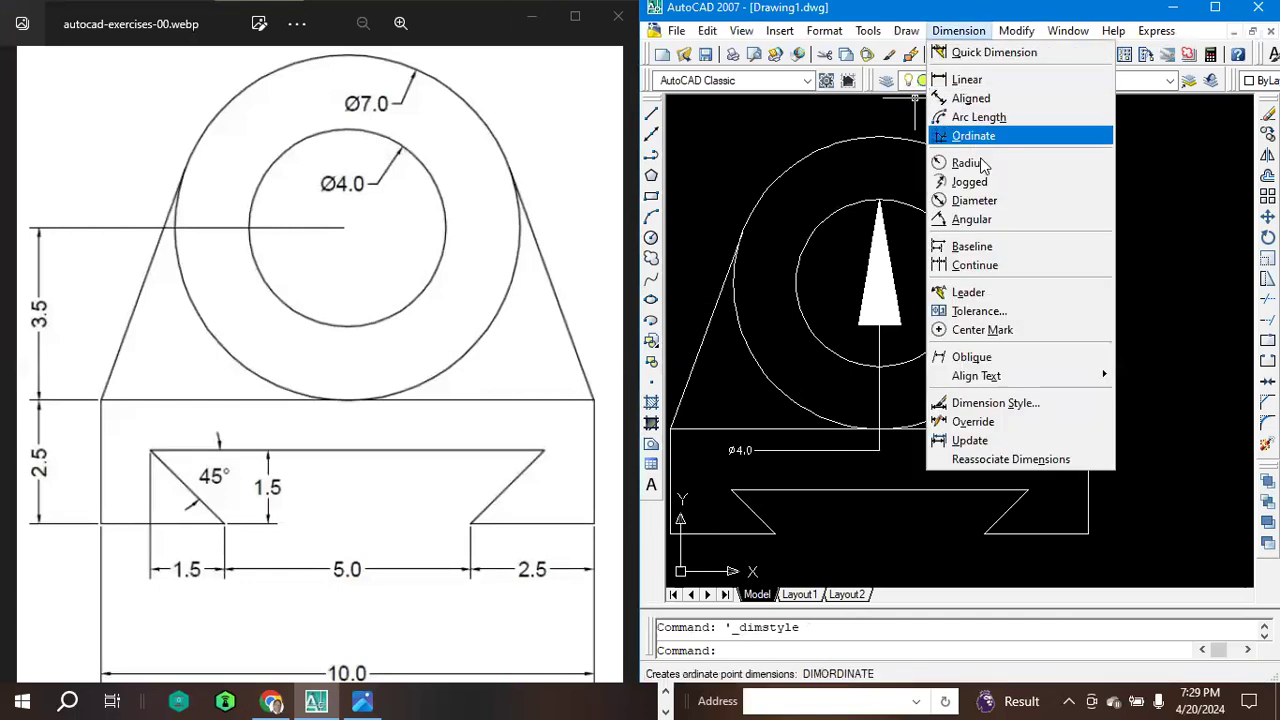
pyautogui.moveTo(824, 30)
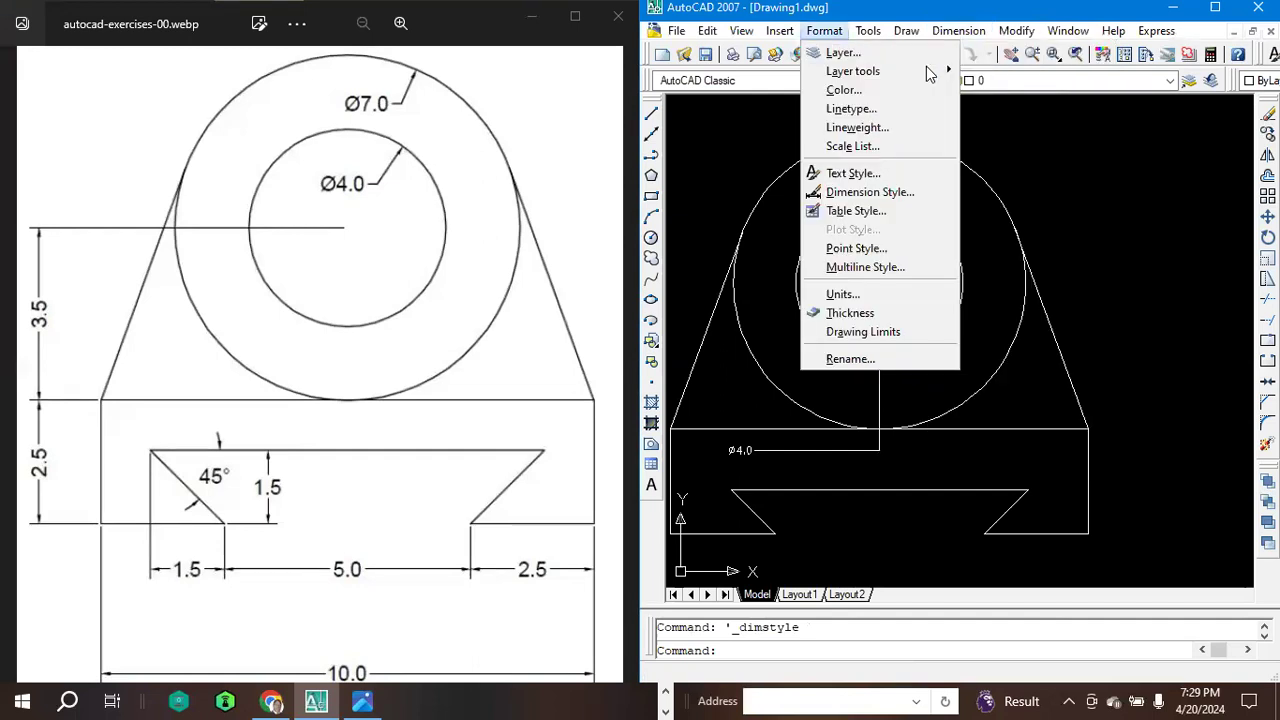
pyautogui.click(869, 192)
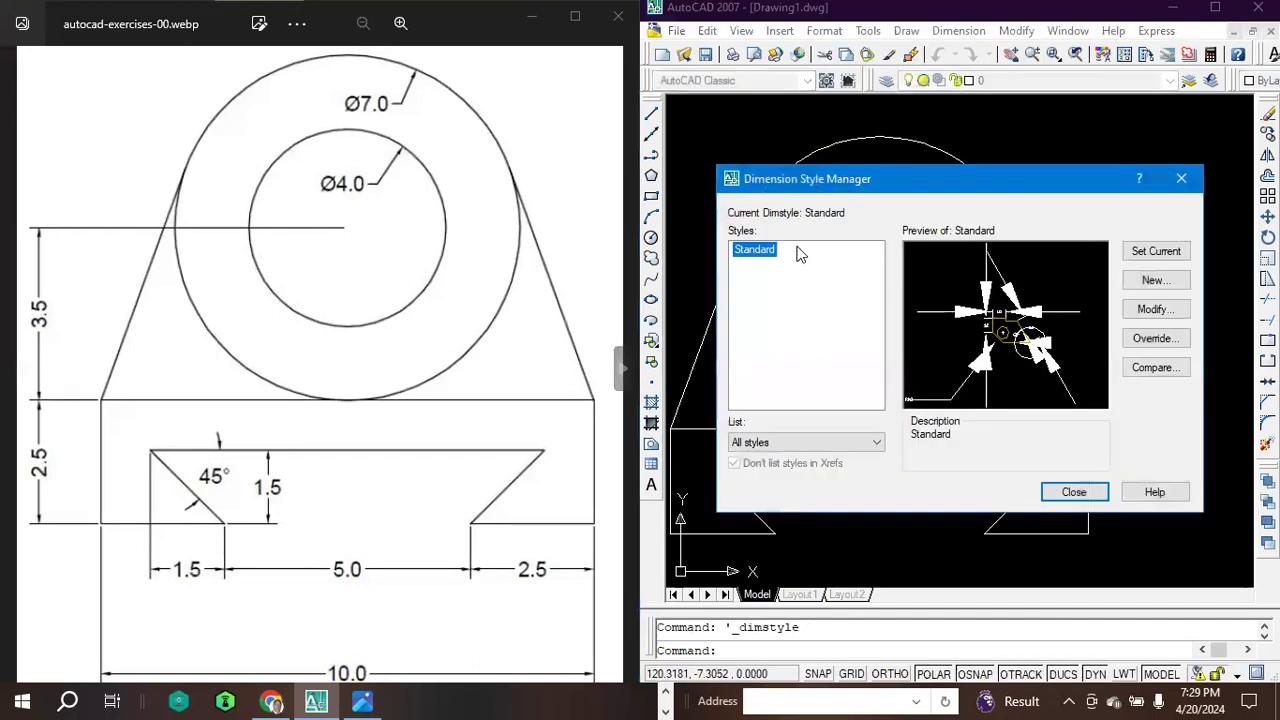
pyautogui.click(1155, 309)
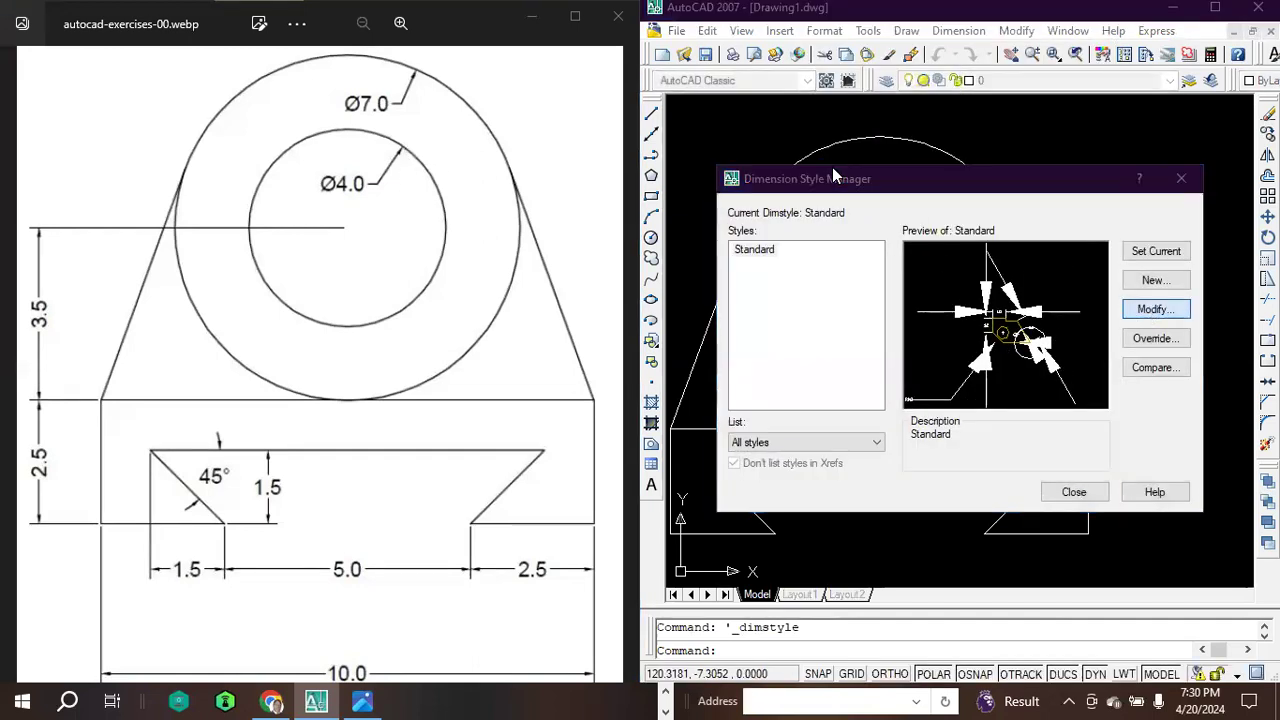
pyautogui.click(1152, 312)
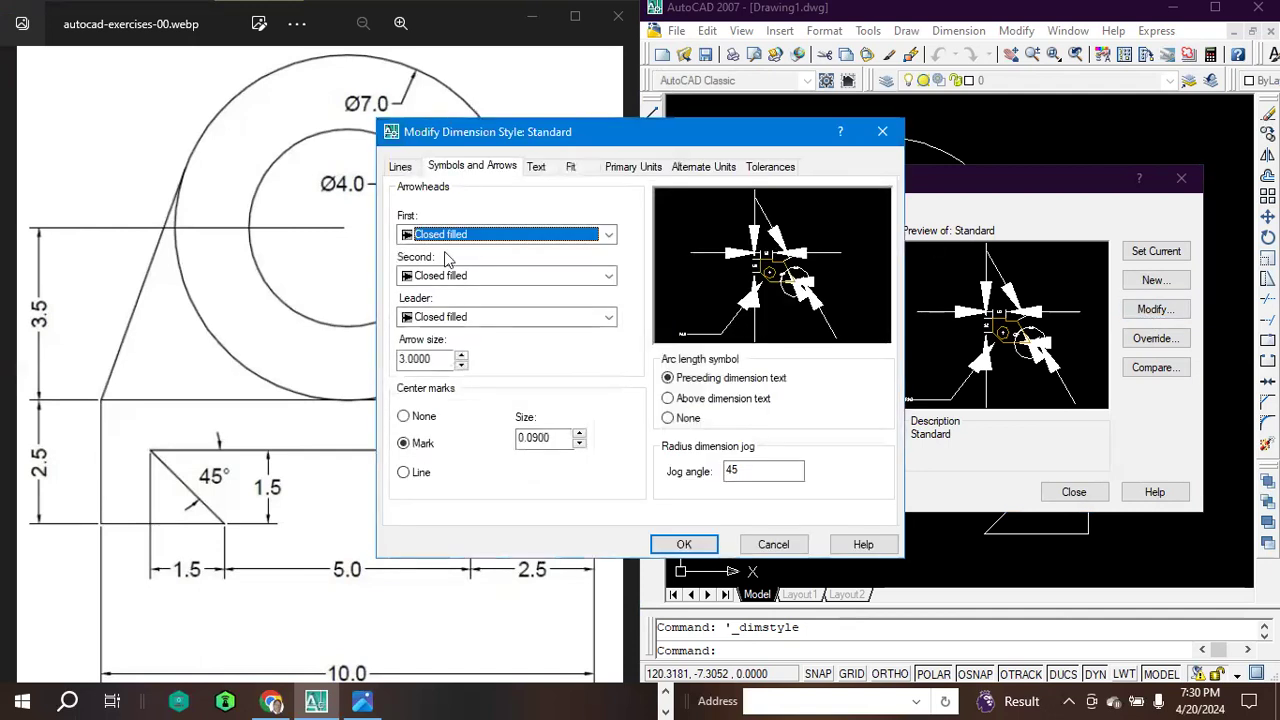
pyautogui.doubleClick(432, 360)
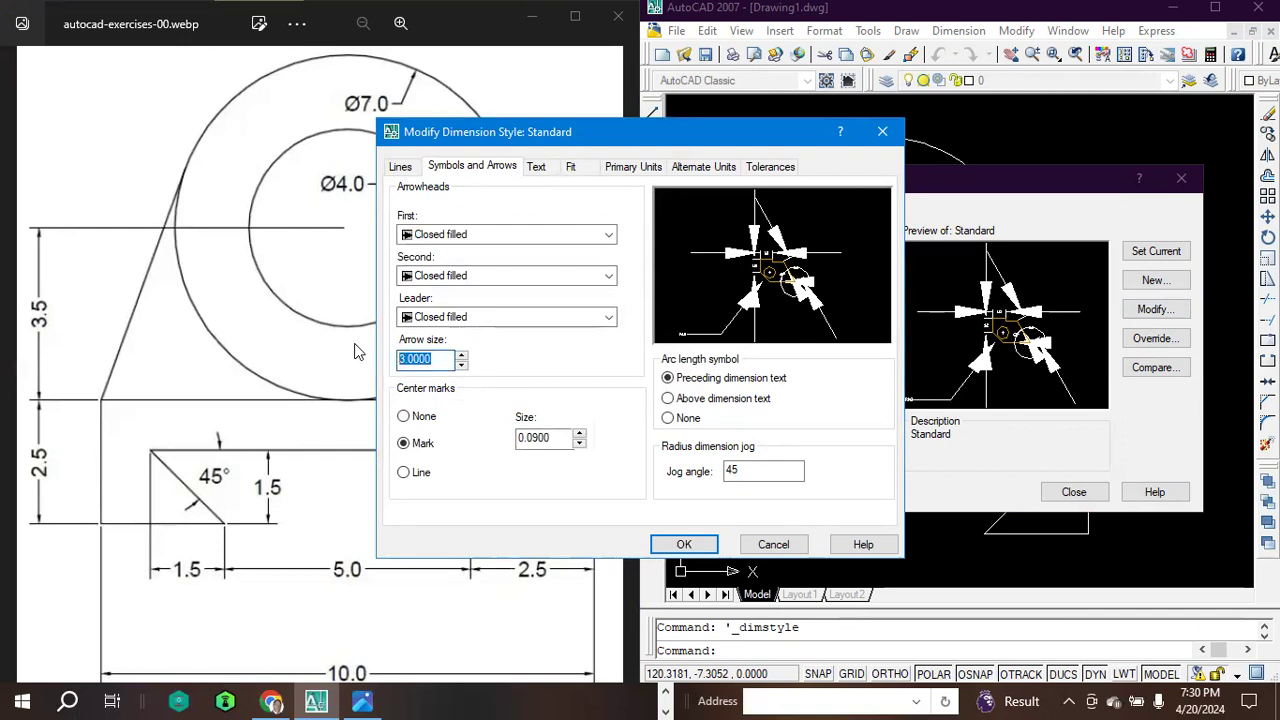
pyautogui.write('1')
pyautogui.click(684, 544)
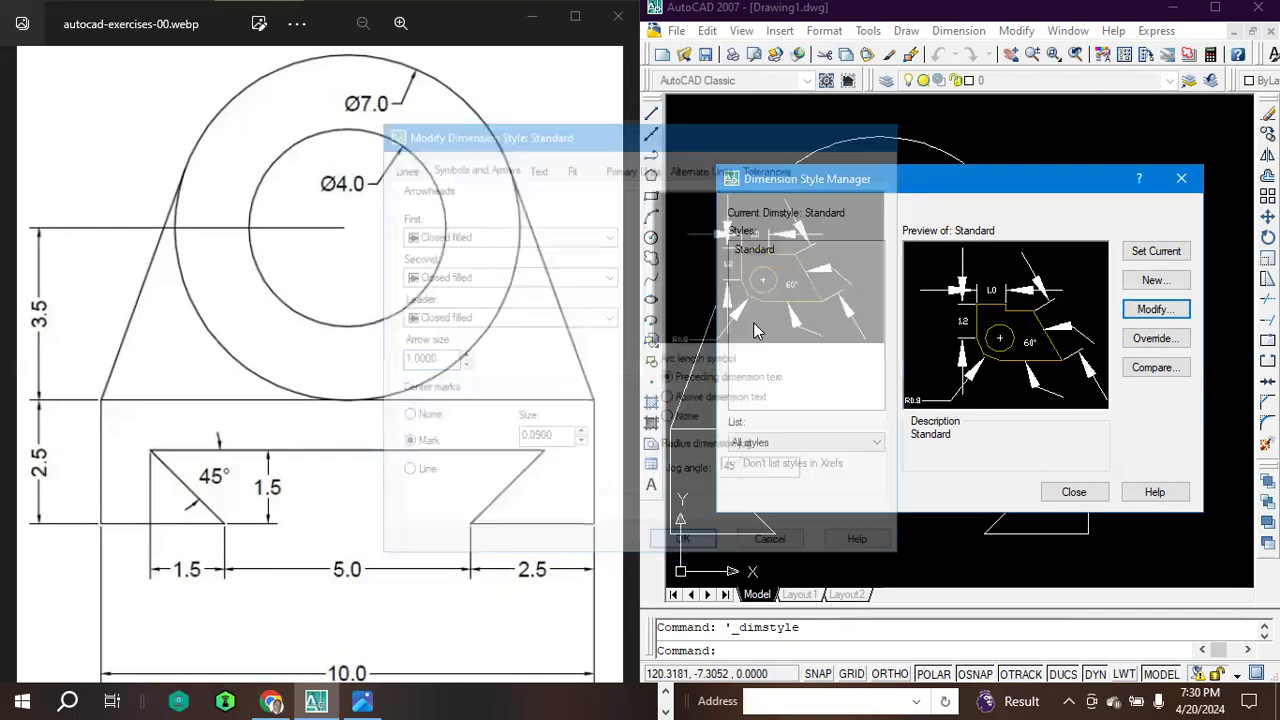
pyautogui.click(1073, 492)
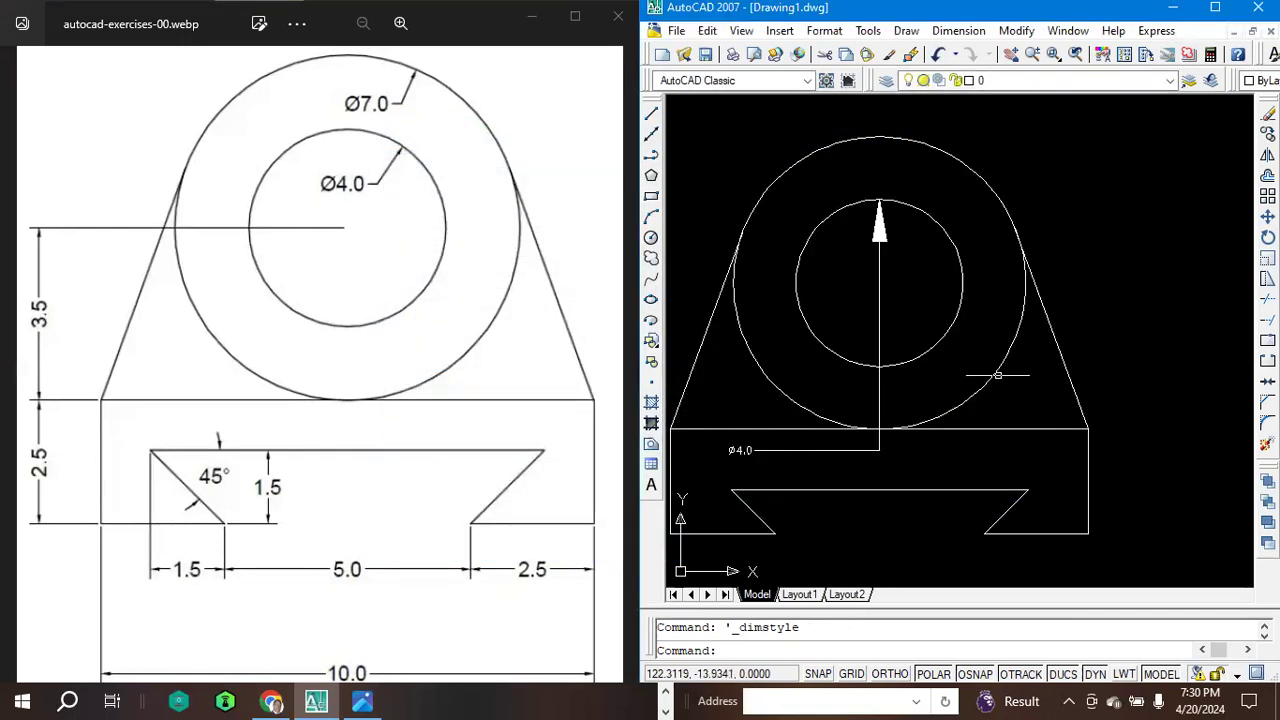
pyautogui.scroll(-6, 906, 332)
pyautogui.scroll(6, 906, 342)
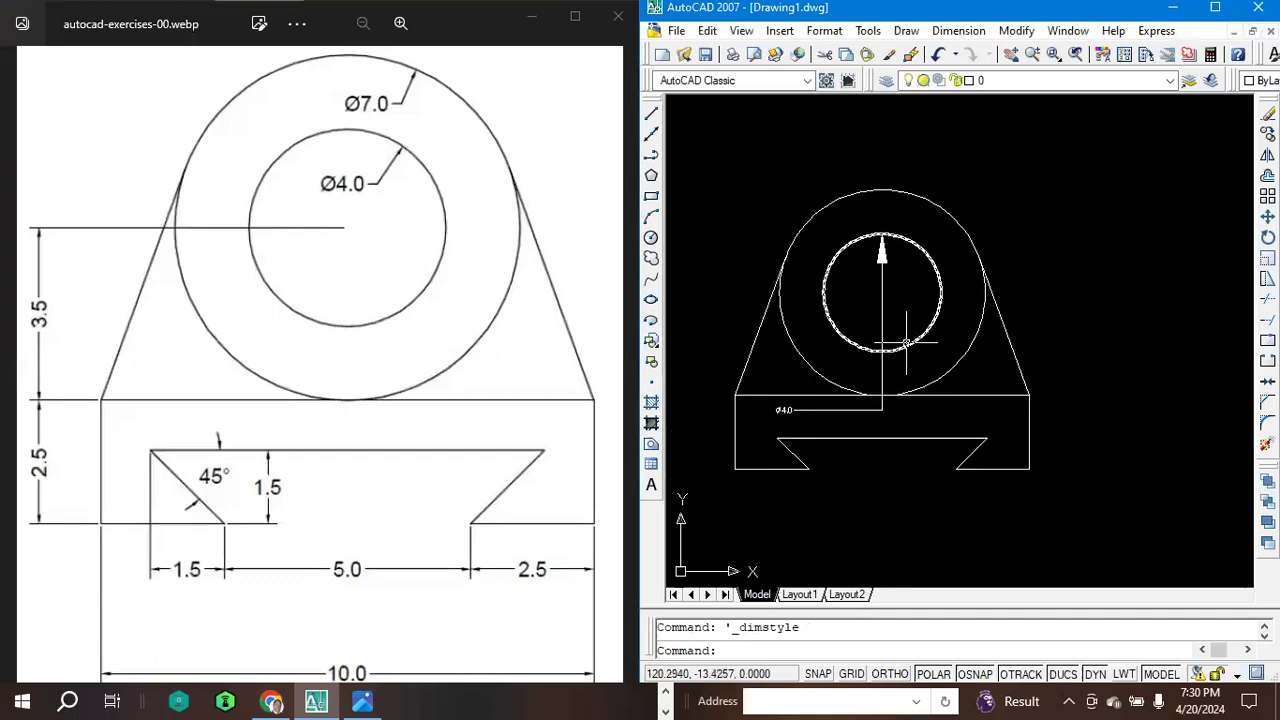
# Delete the old Ø4.0 dimension and redimension the inner circle as ø4.0 with the smaller arrows.
pyautogui.click(873, 365)
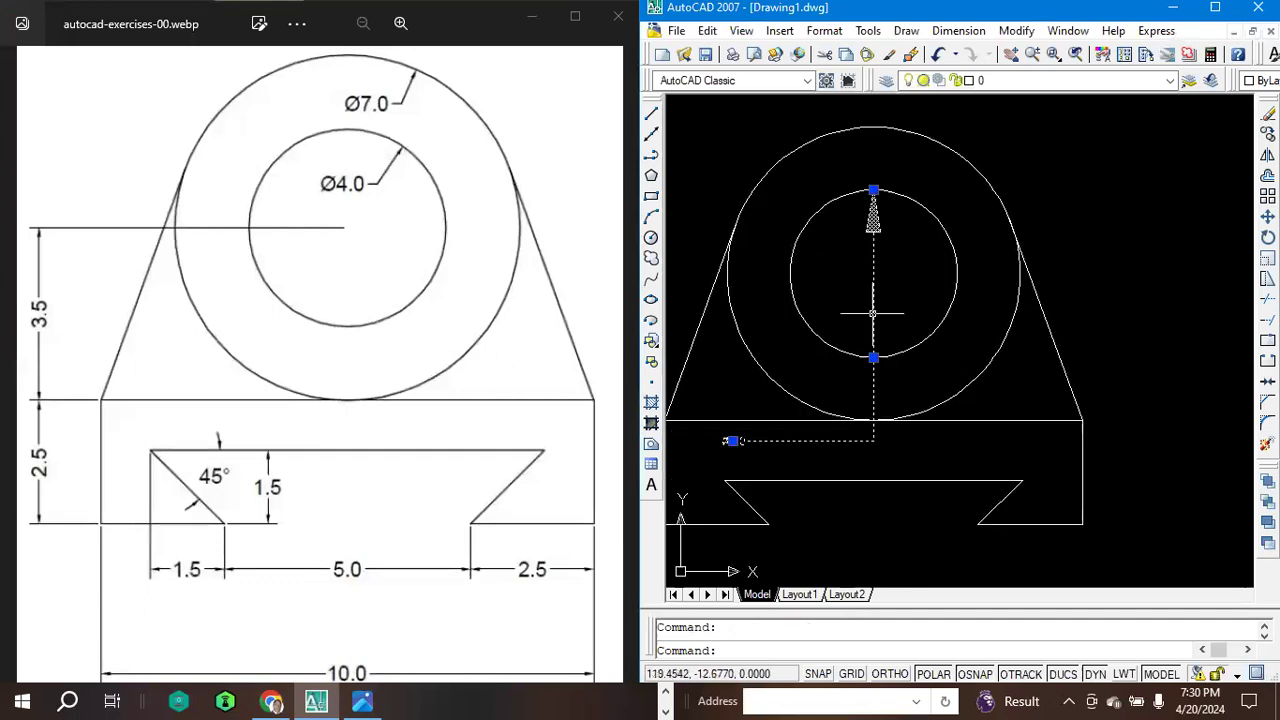
pyautogui.press('Delete')
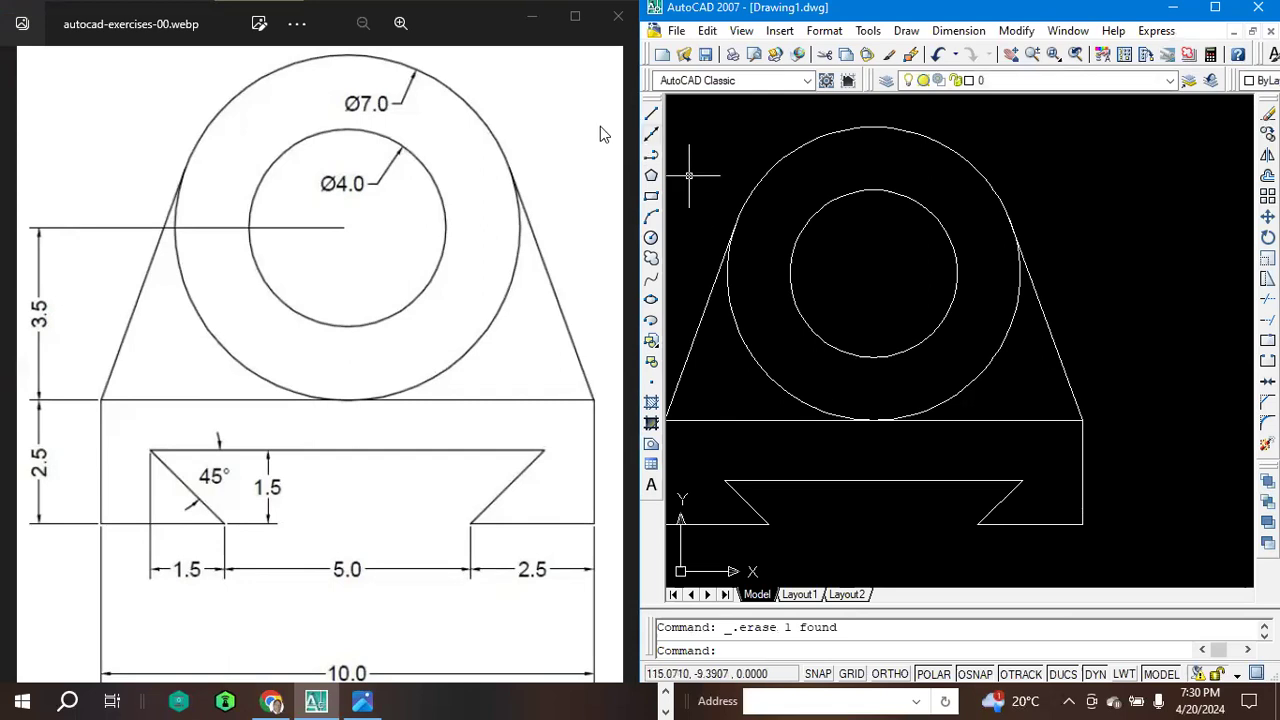
pyautogui.click(958, 30)
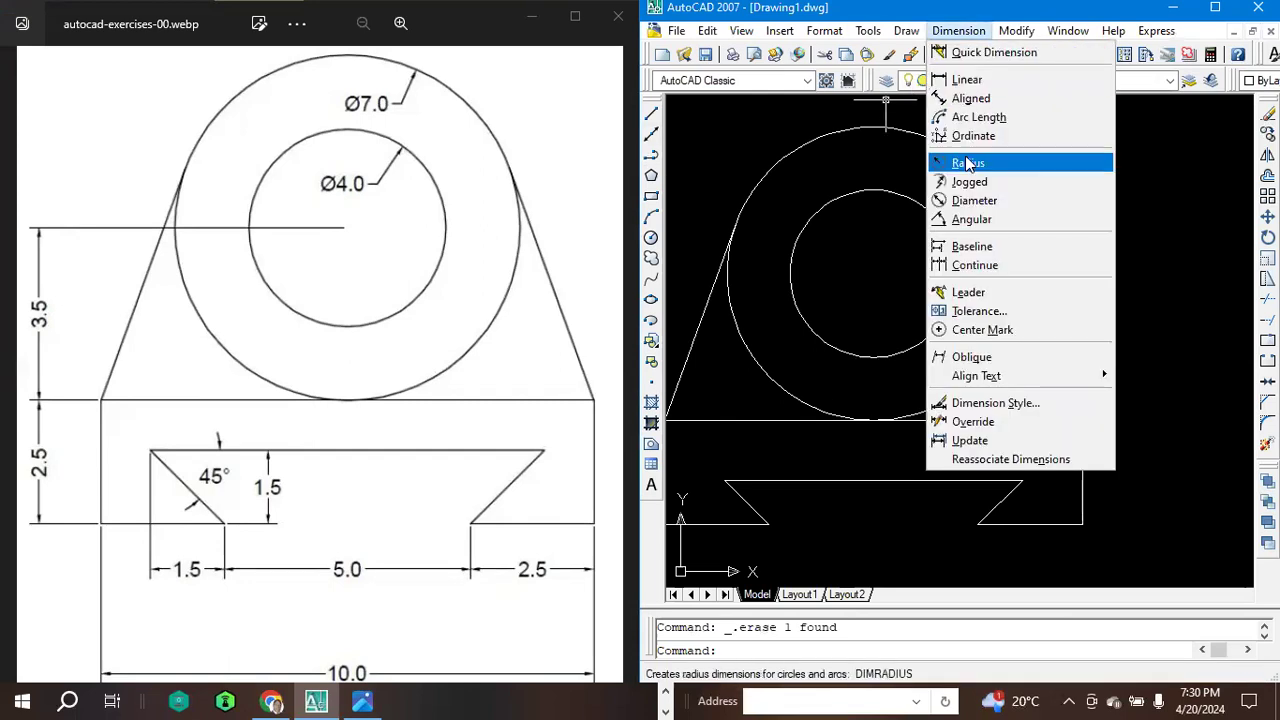
pyautogui.click(972, 200)
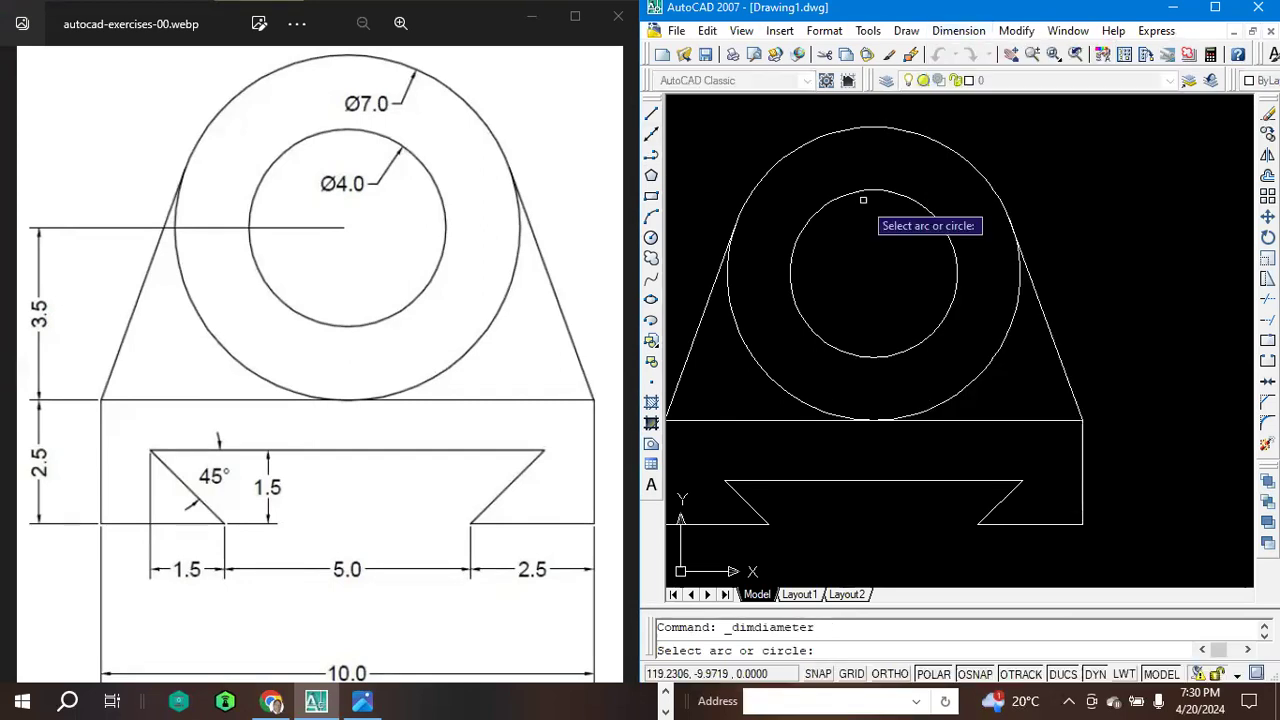
pyautogui.click(835, 200)
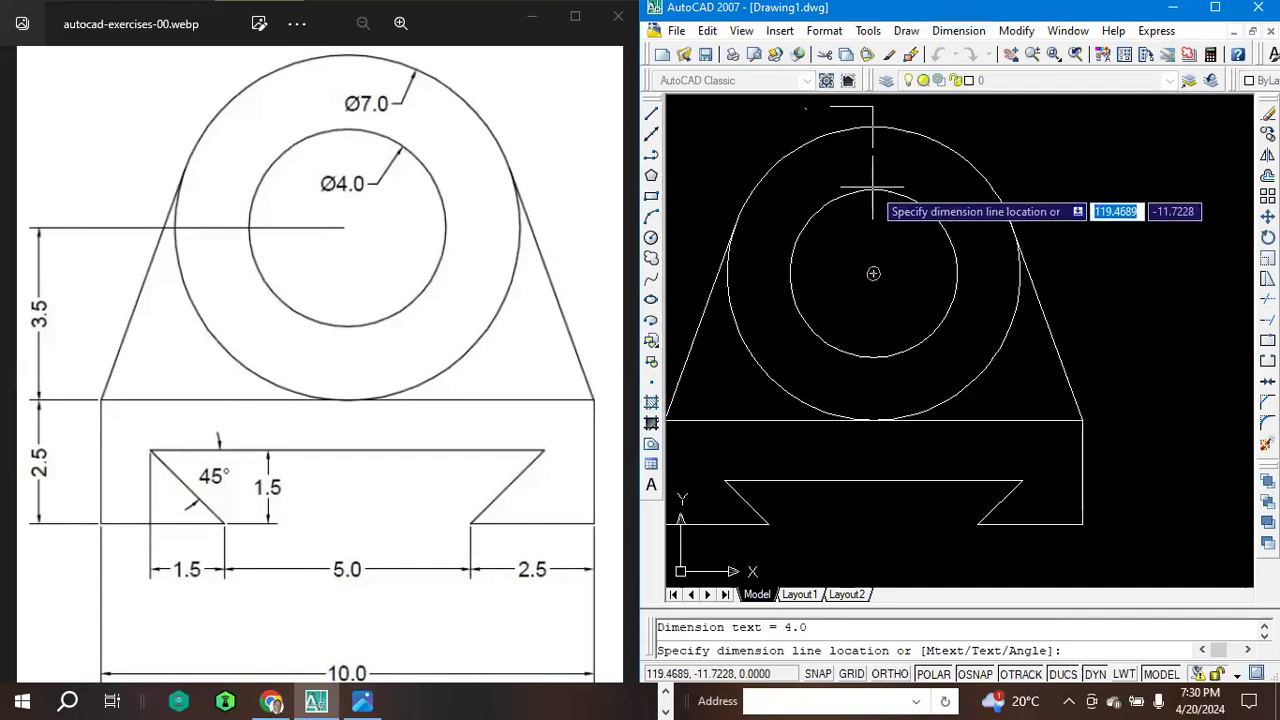
pyautogui.click(872, 215)
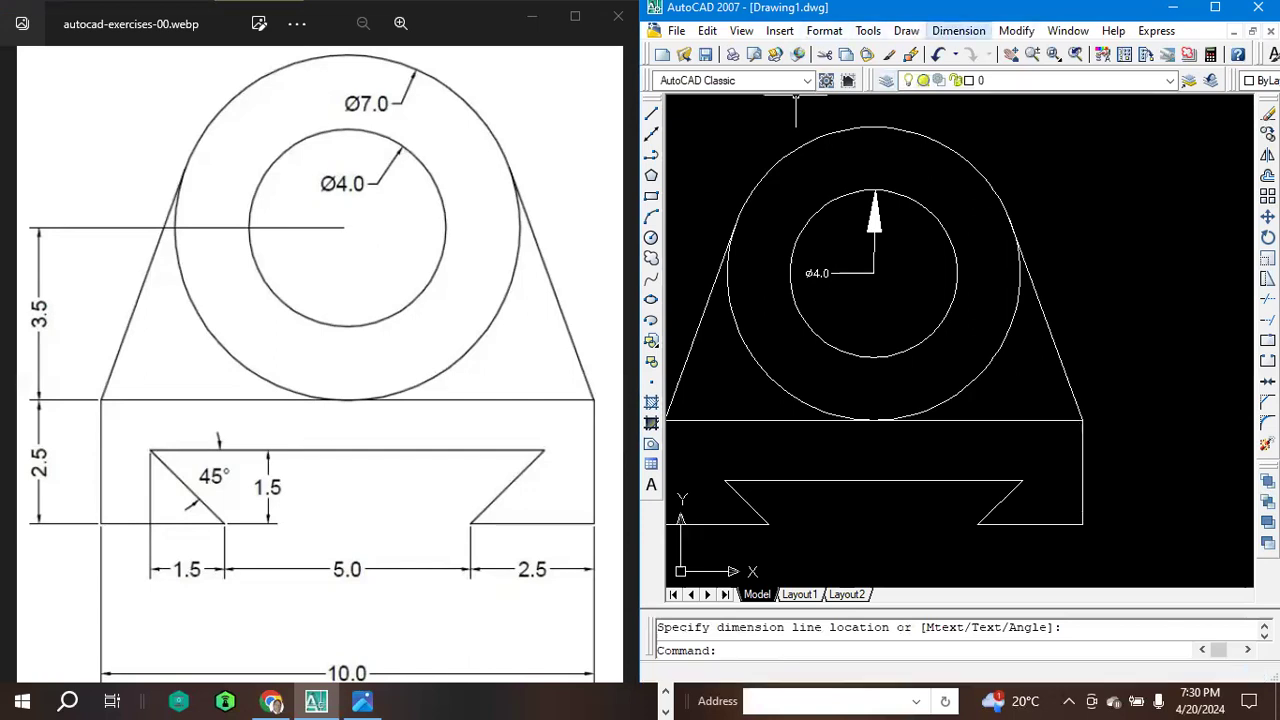
pyautogui.click(958, 30)
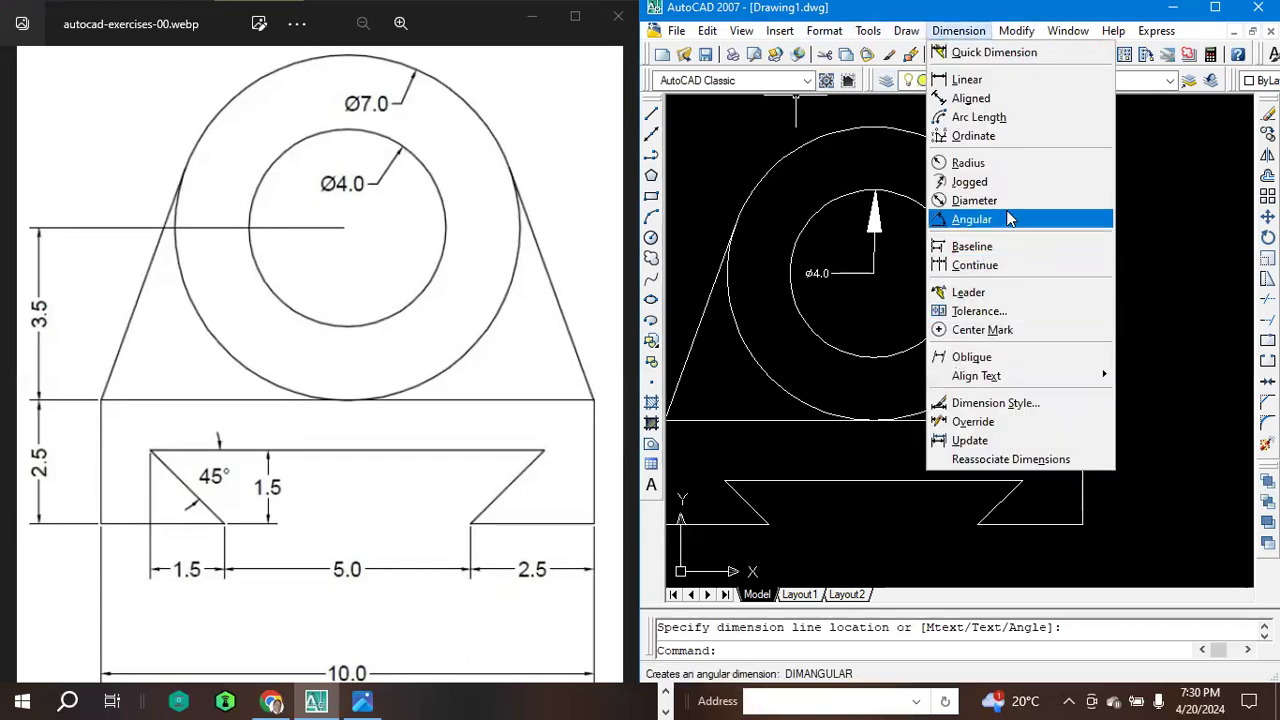
# Add a 2.5 linear dimension below the base, from the slot's bottom corner to the base's lower-right corner.
pyautogui.click(970, 82)
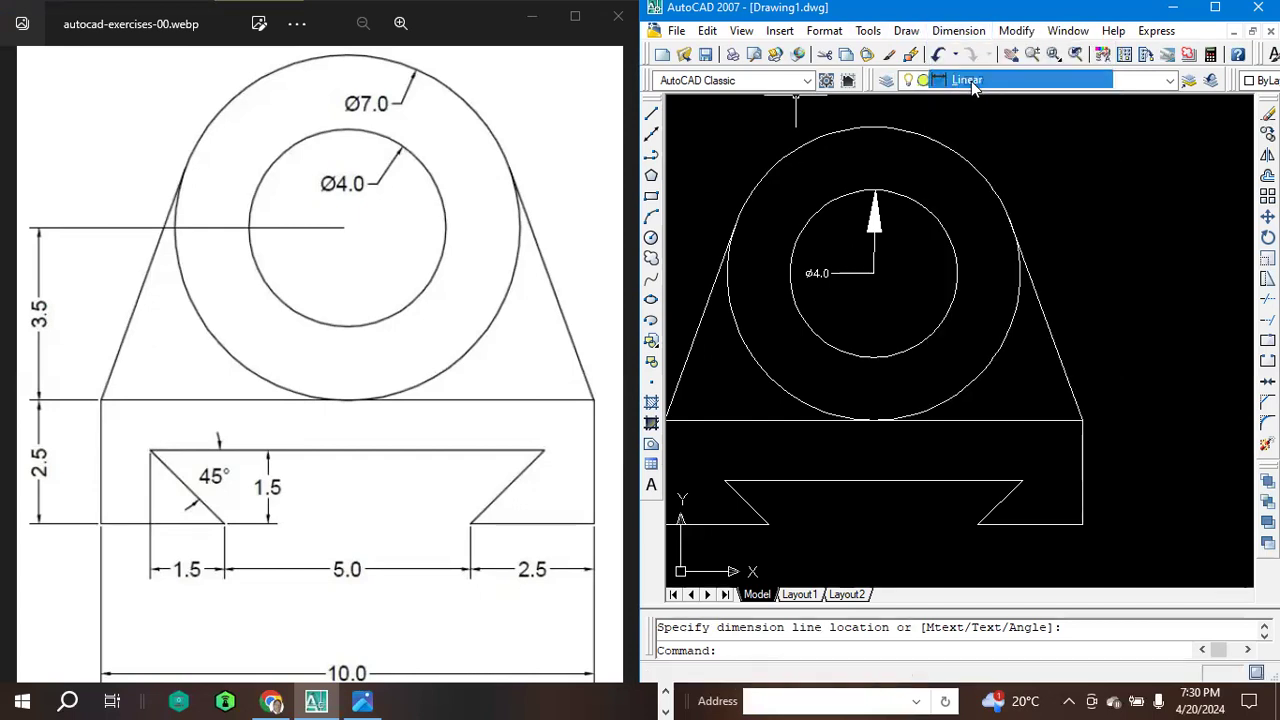
pyautogui.click(977, 524)
pyautogui.click(1082, 524)
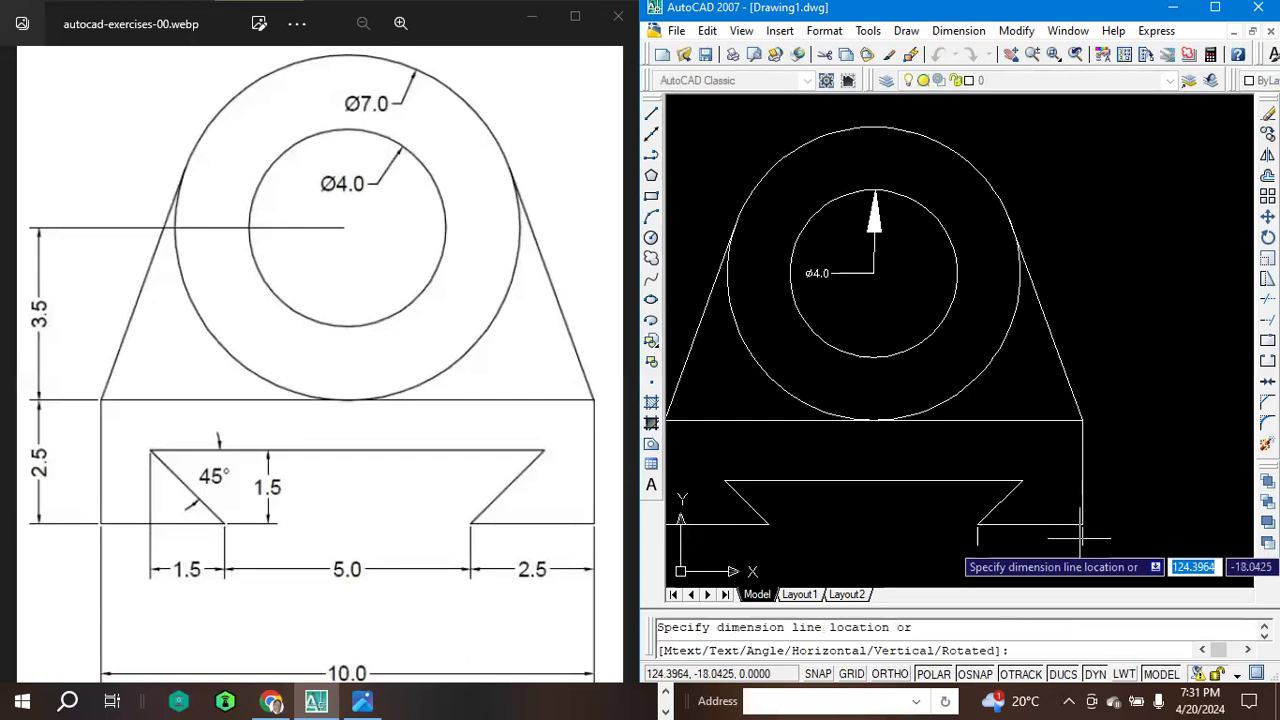
pyautogui.click(1076, 543)
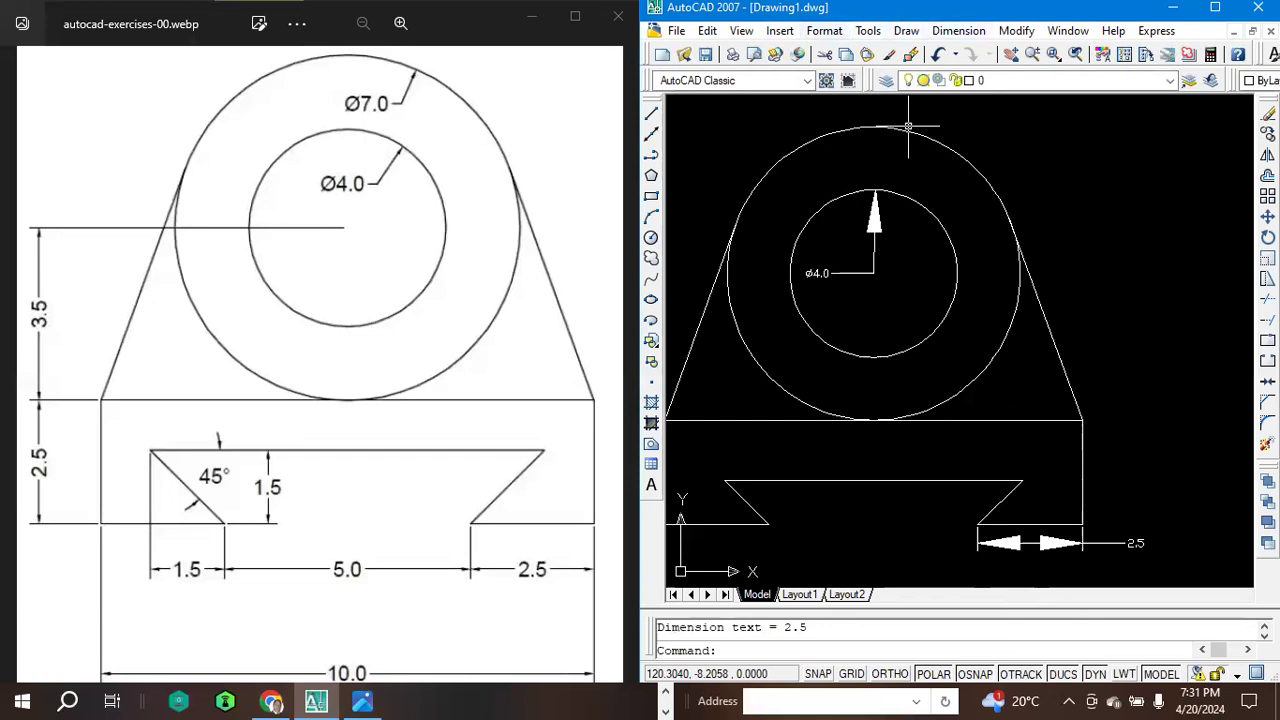
pyautogui.click(824, 30)
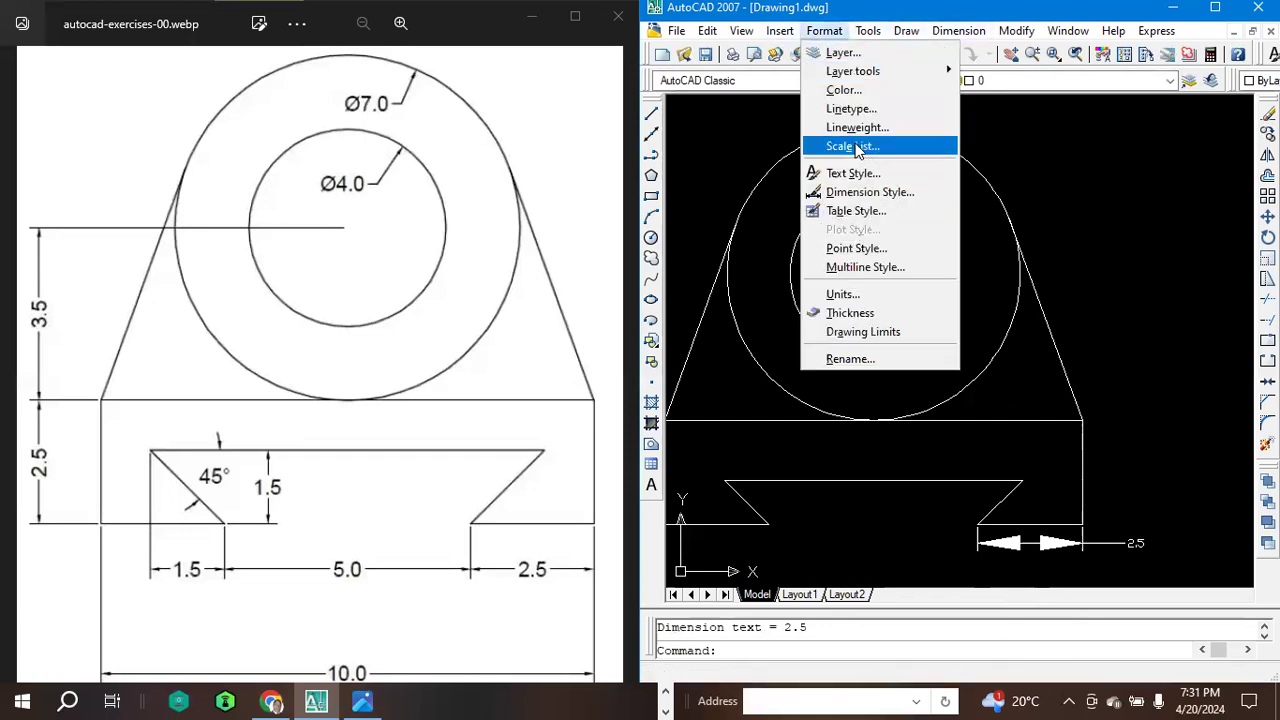
pyautogui.click(866, 196)
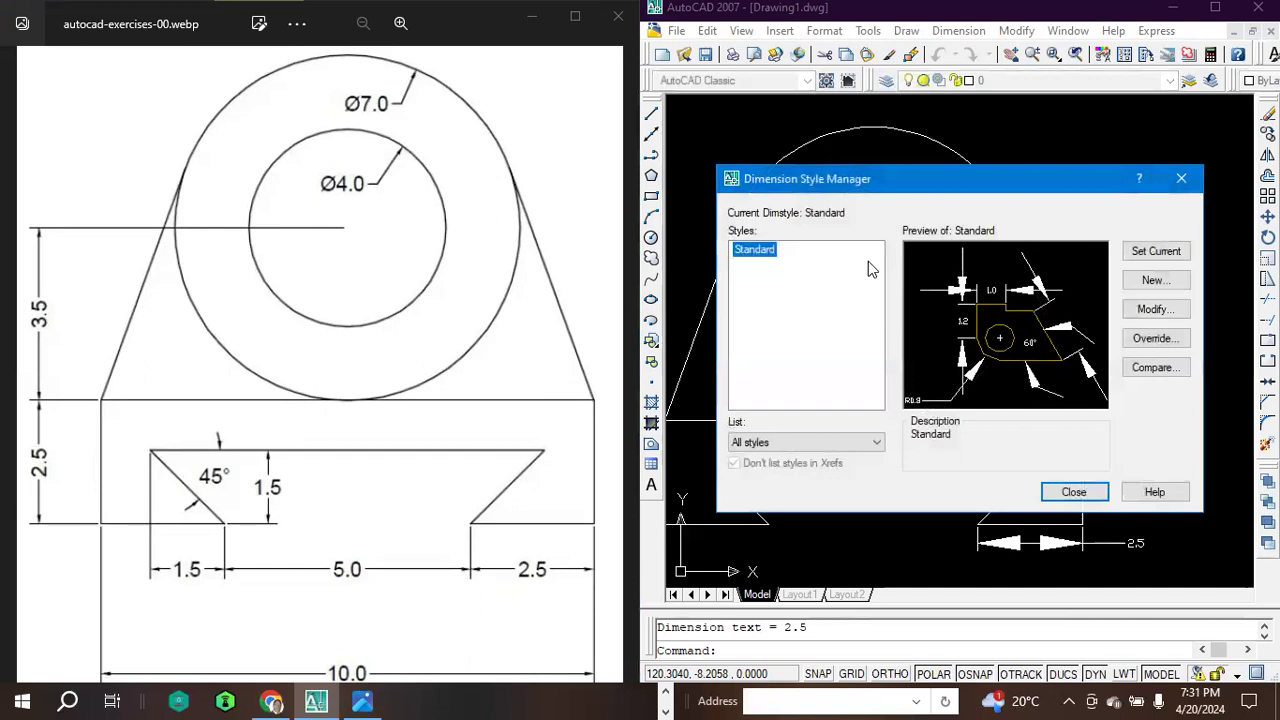